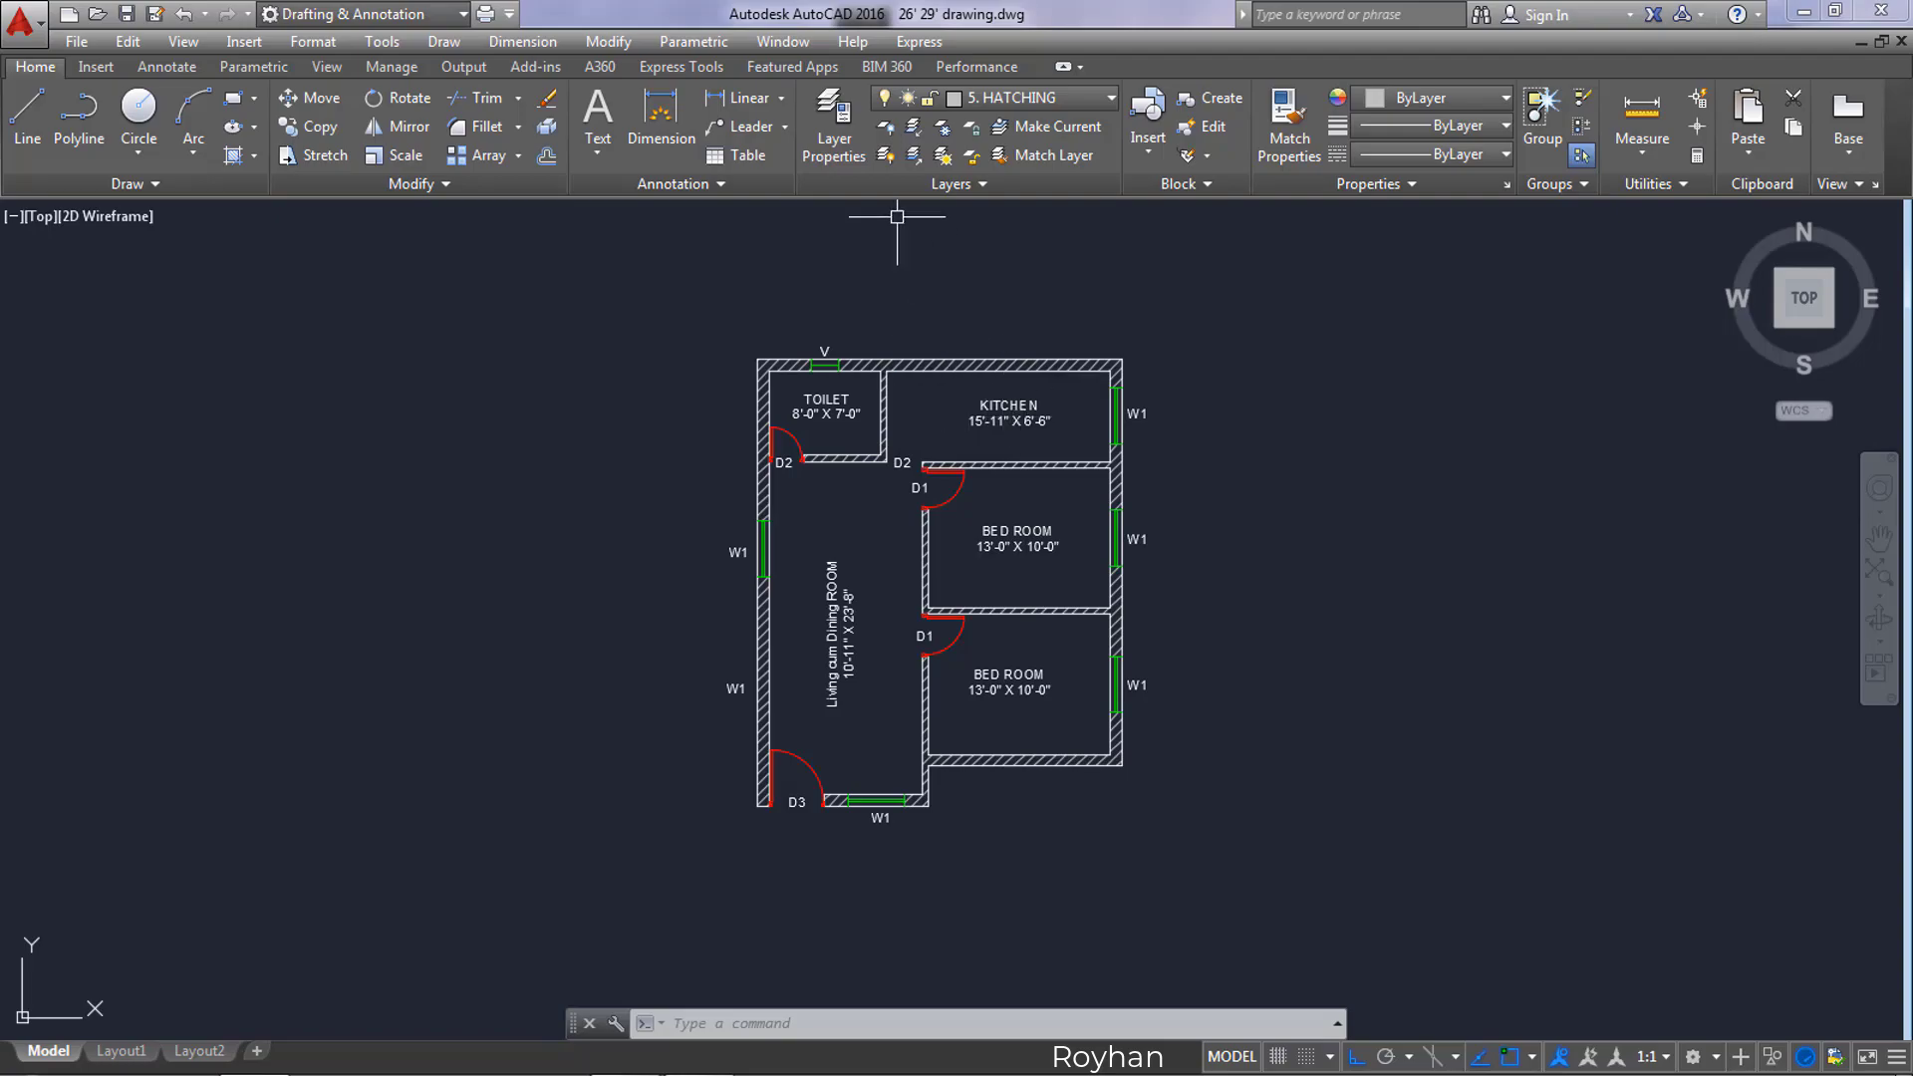
Step: Create a new layer named 6.BLOCK and make it the current layer
click(835, 140)
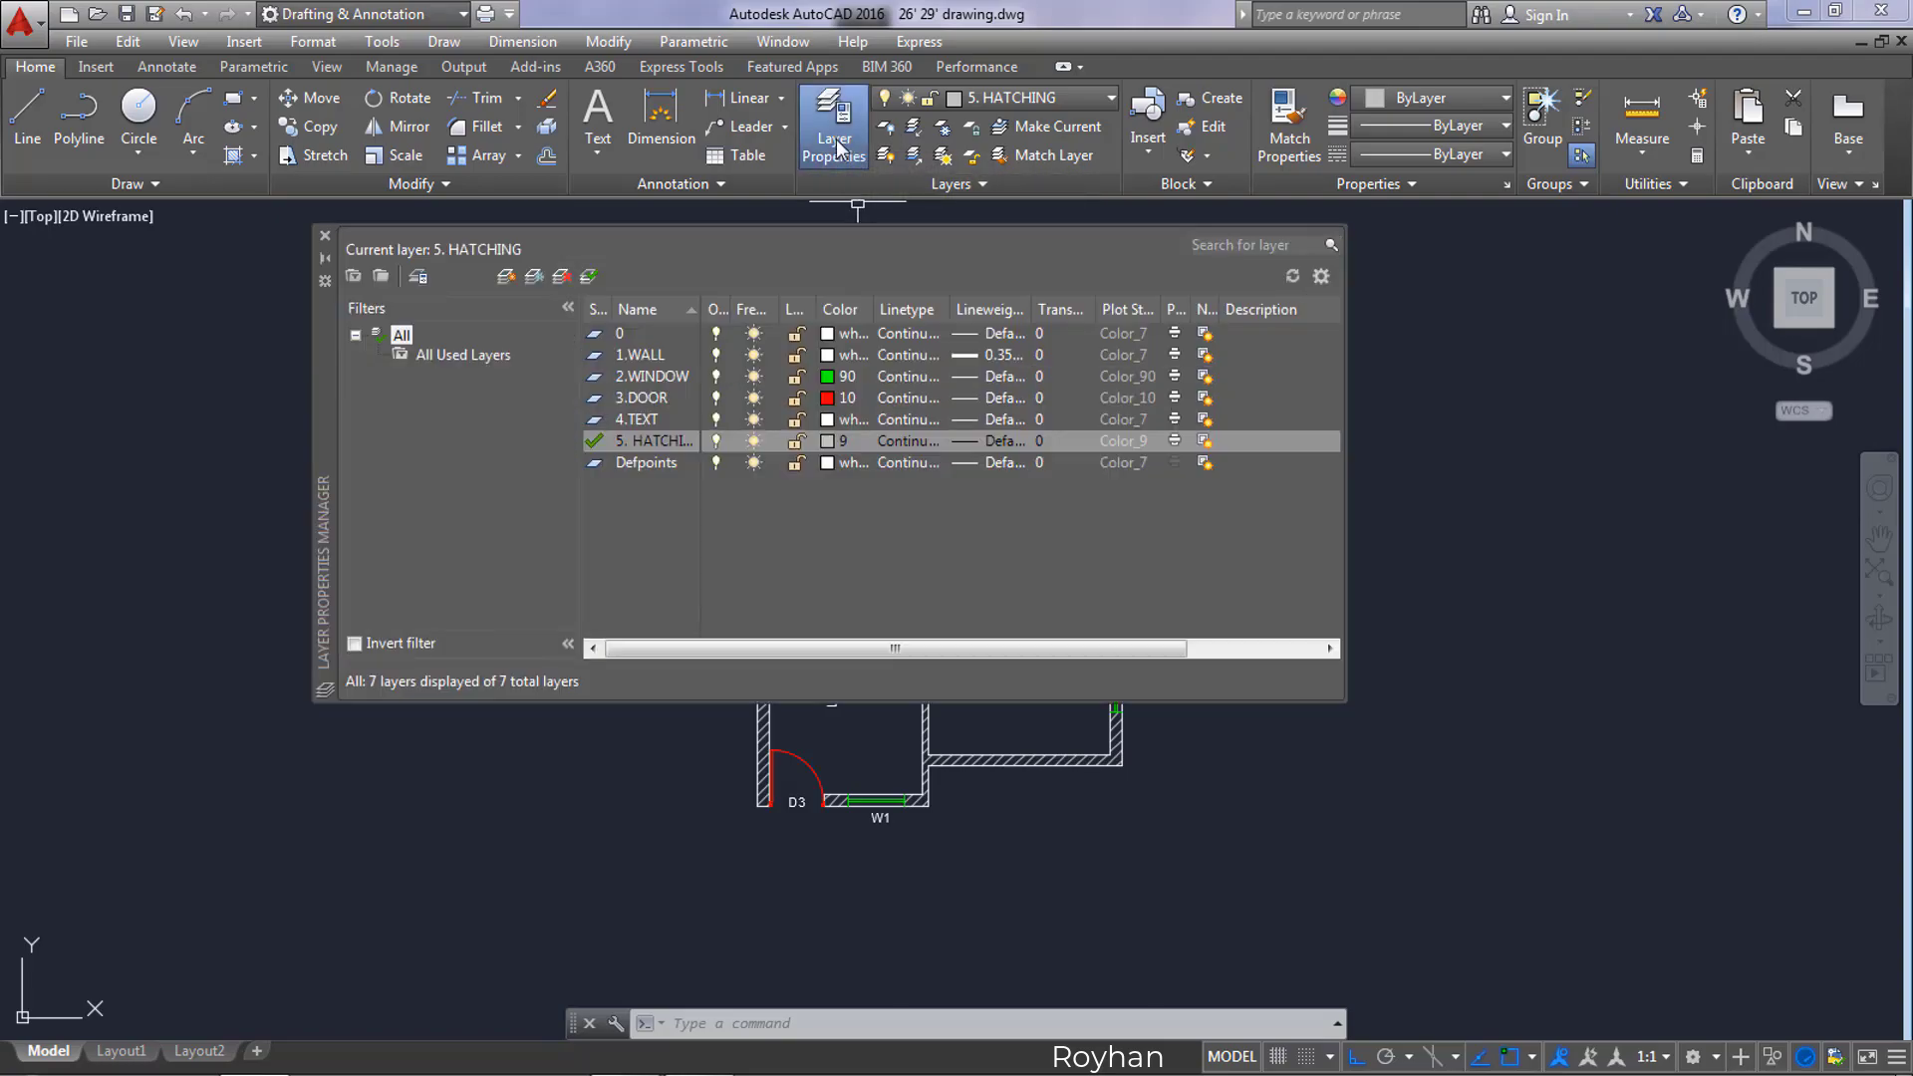
click(506, 277)
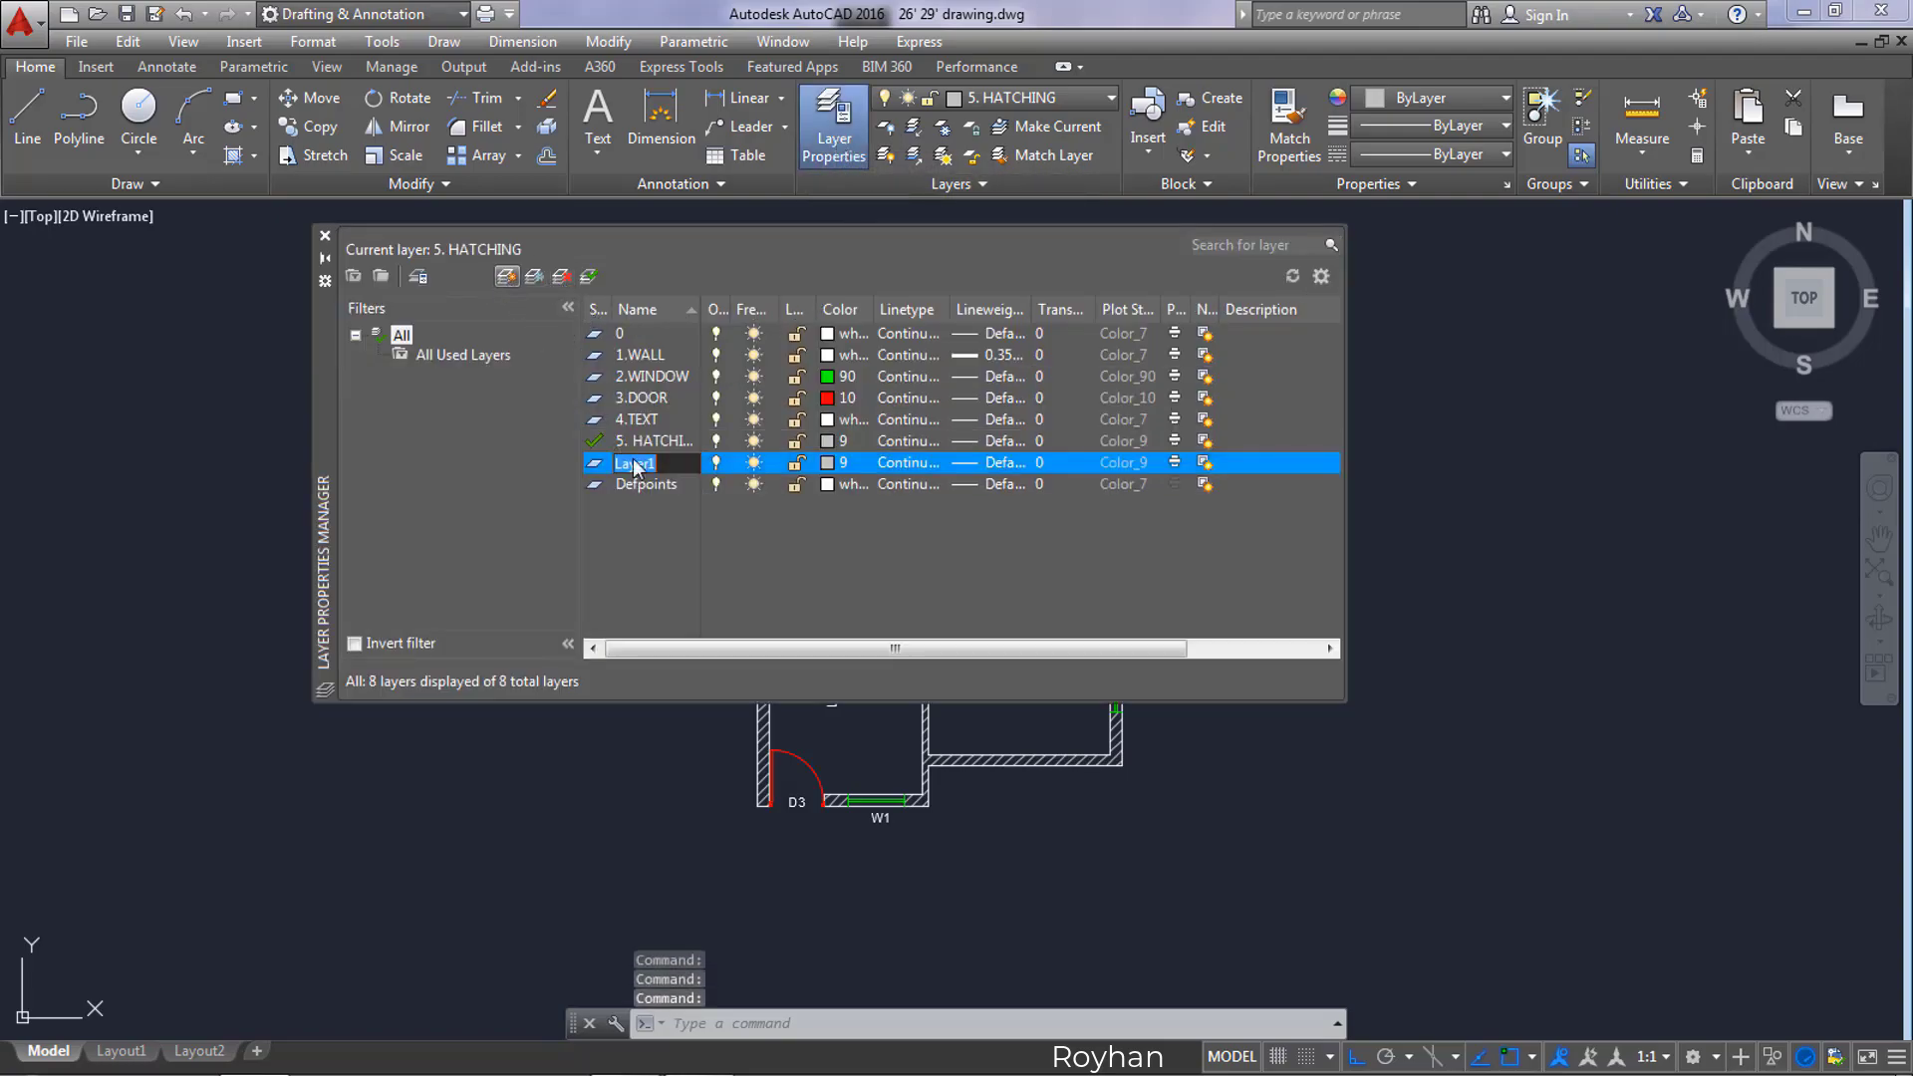
text(6.BLOCK)
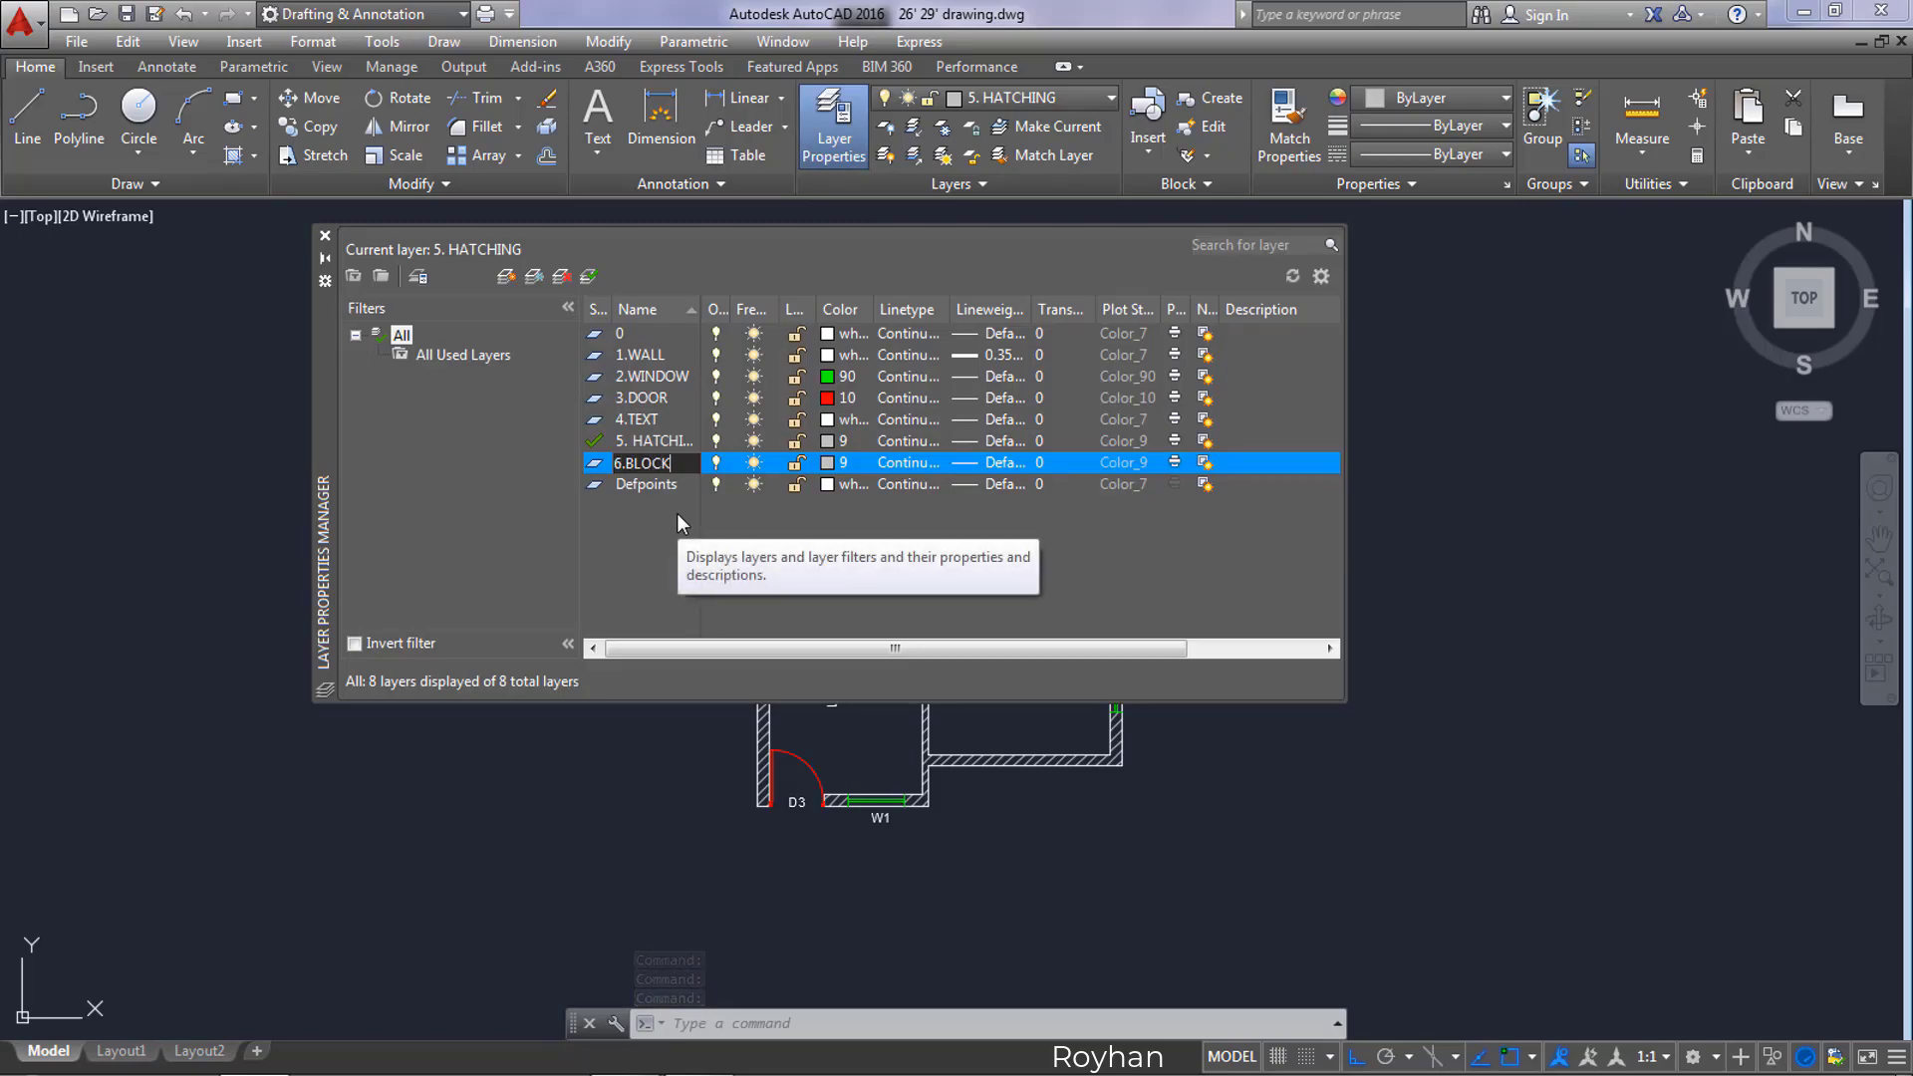
key(Return)
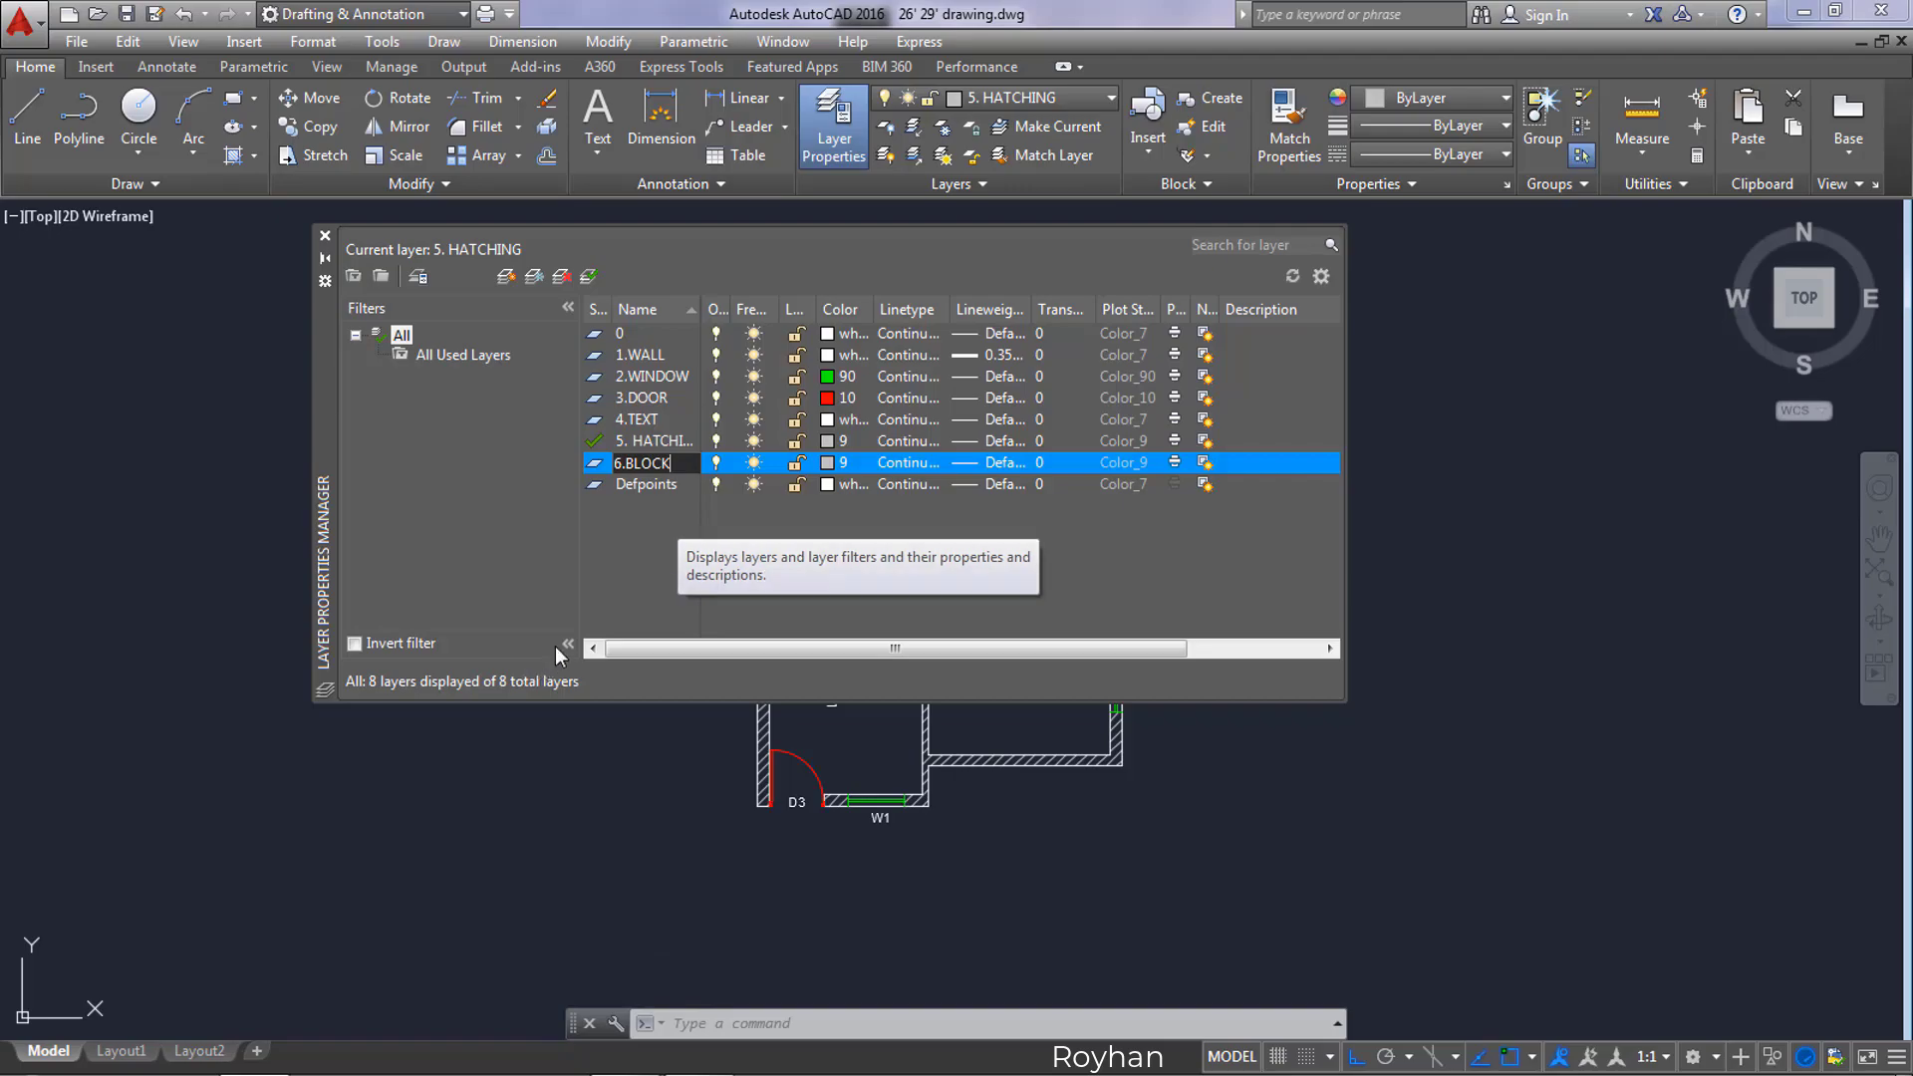
double_click(596, 462)
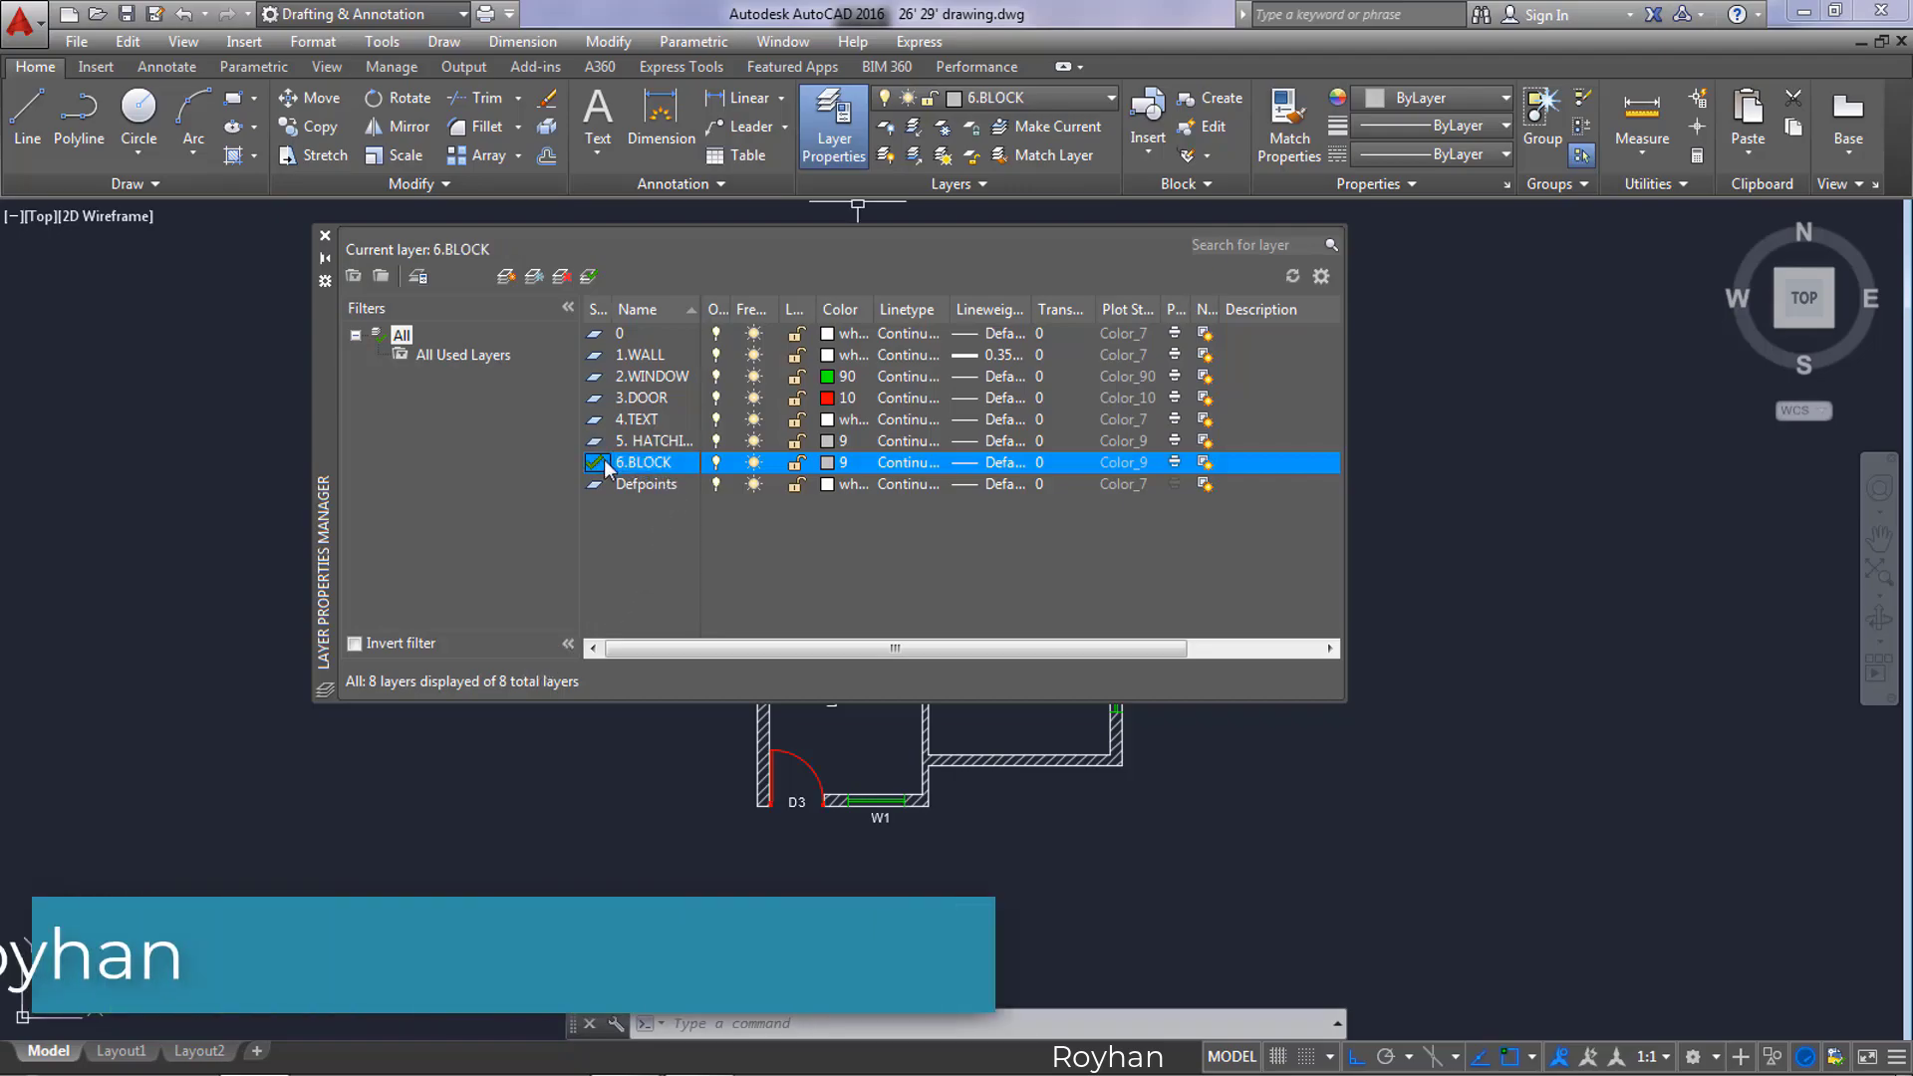
click(326, 235)
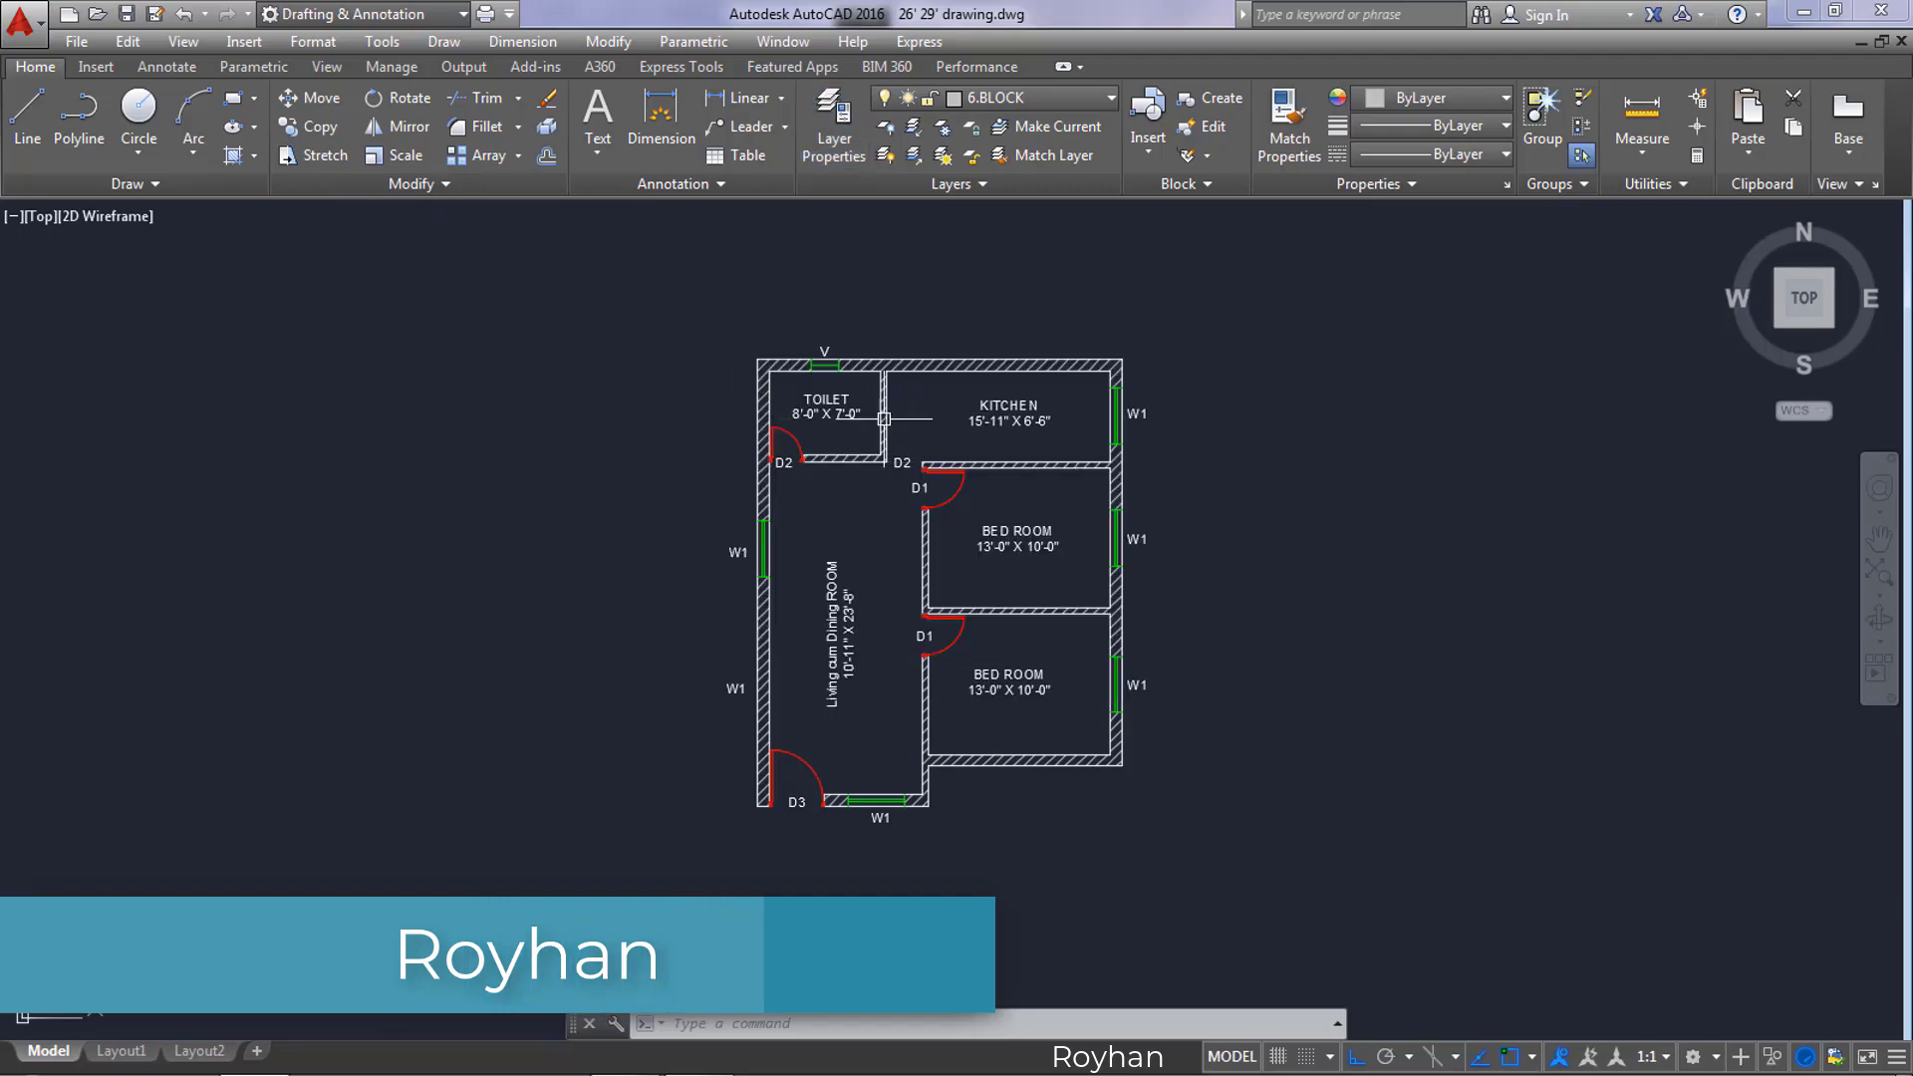
Step: Open DesignCenter and browse from its home folder to the en-us DesignCenter folder of sample drawings
click(96, 66)
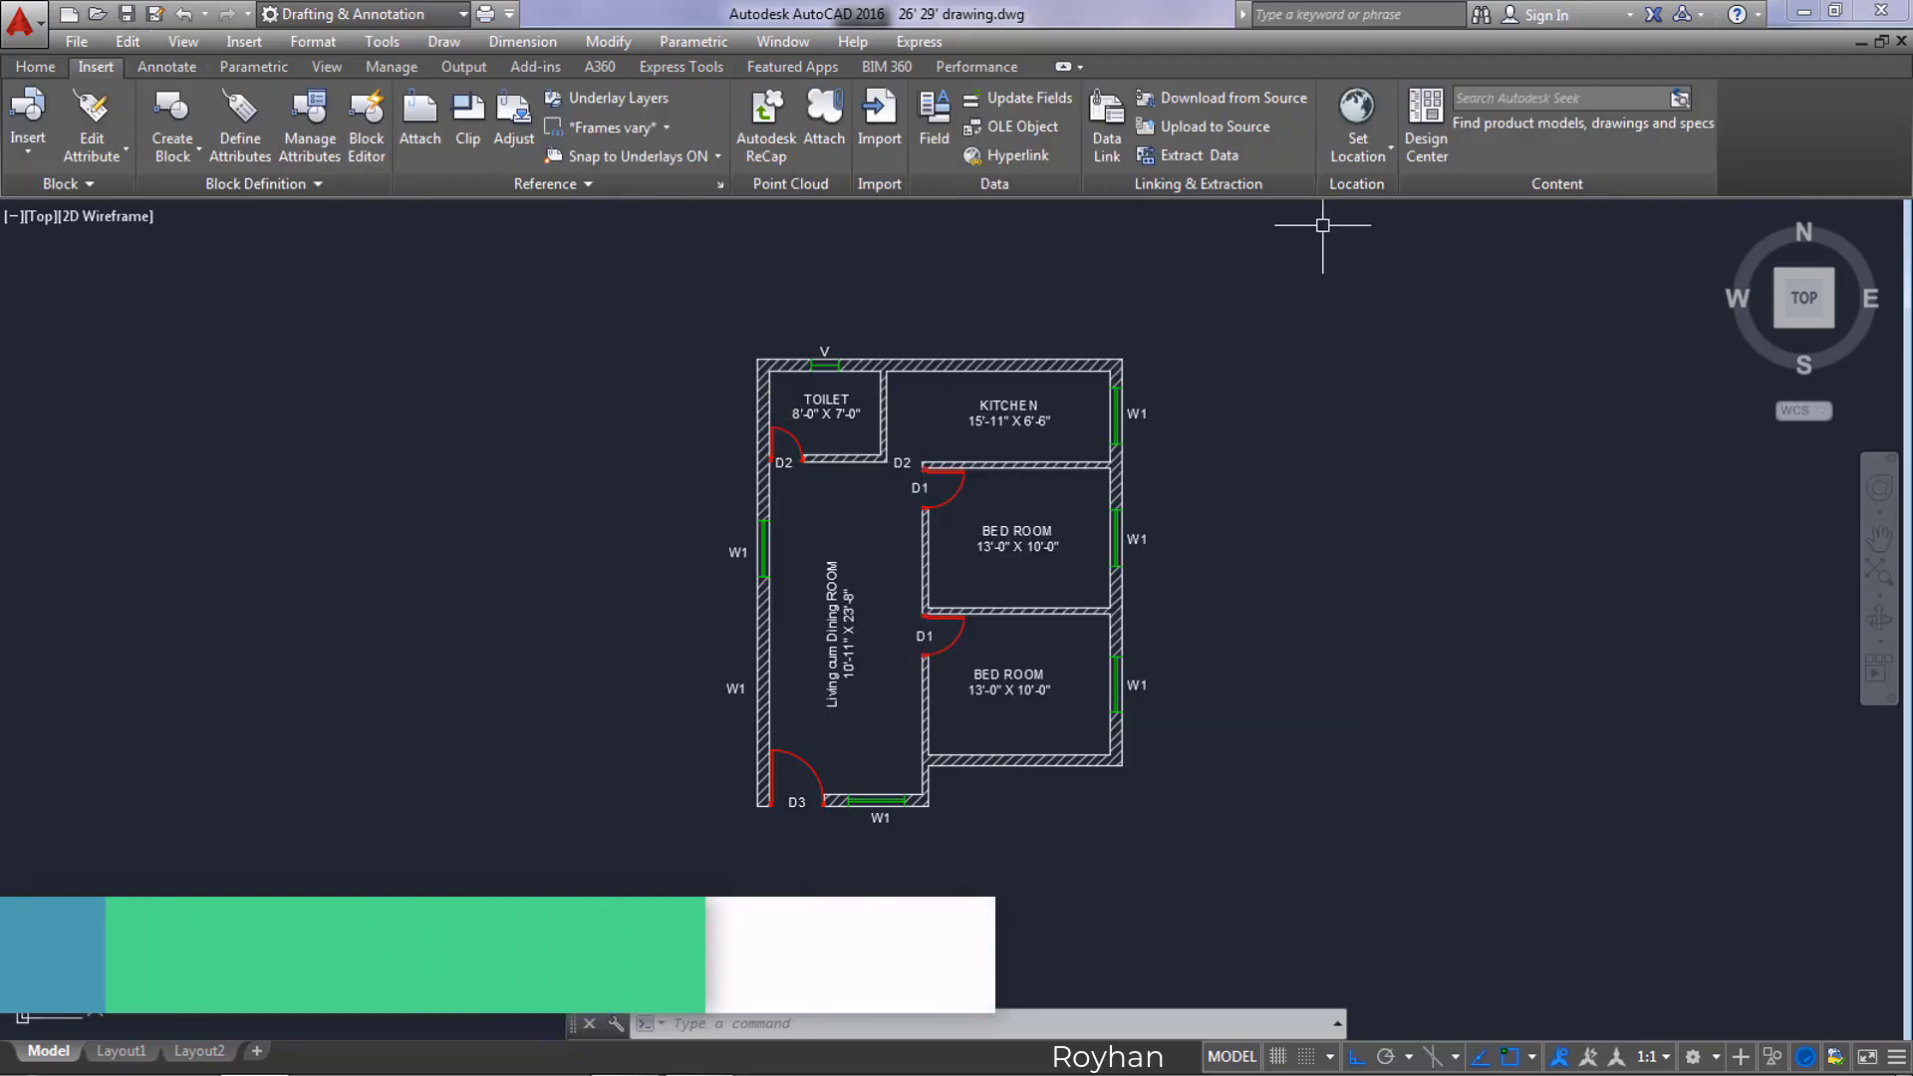
click(1427, 123)
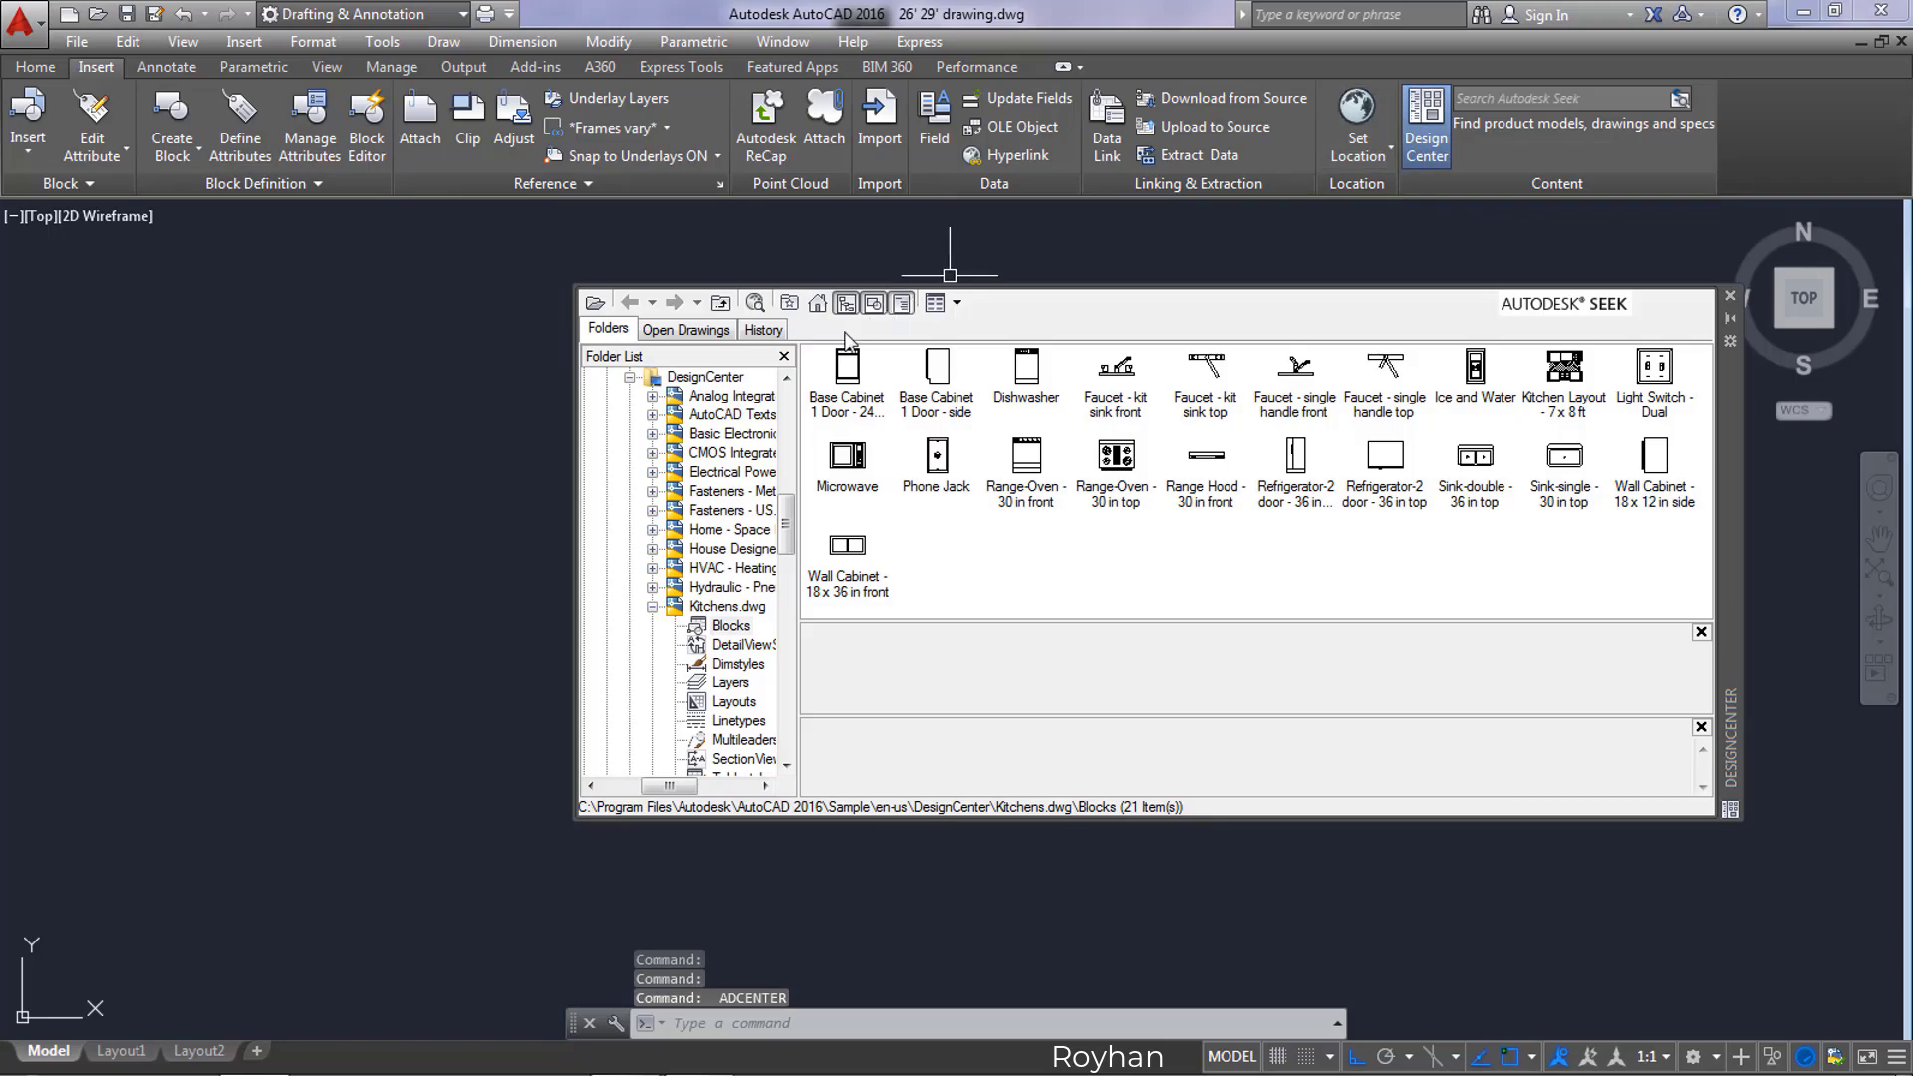
click(816, 309)
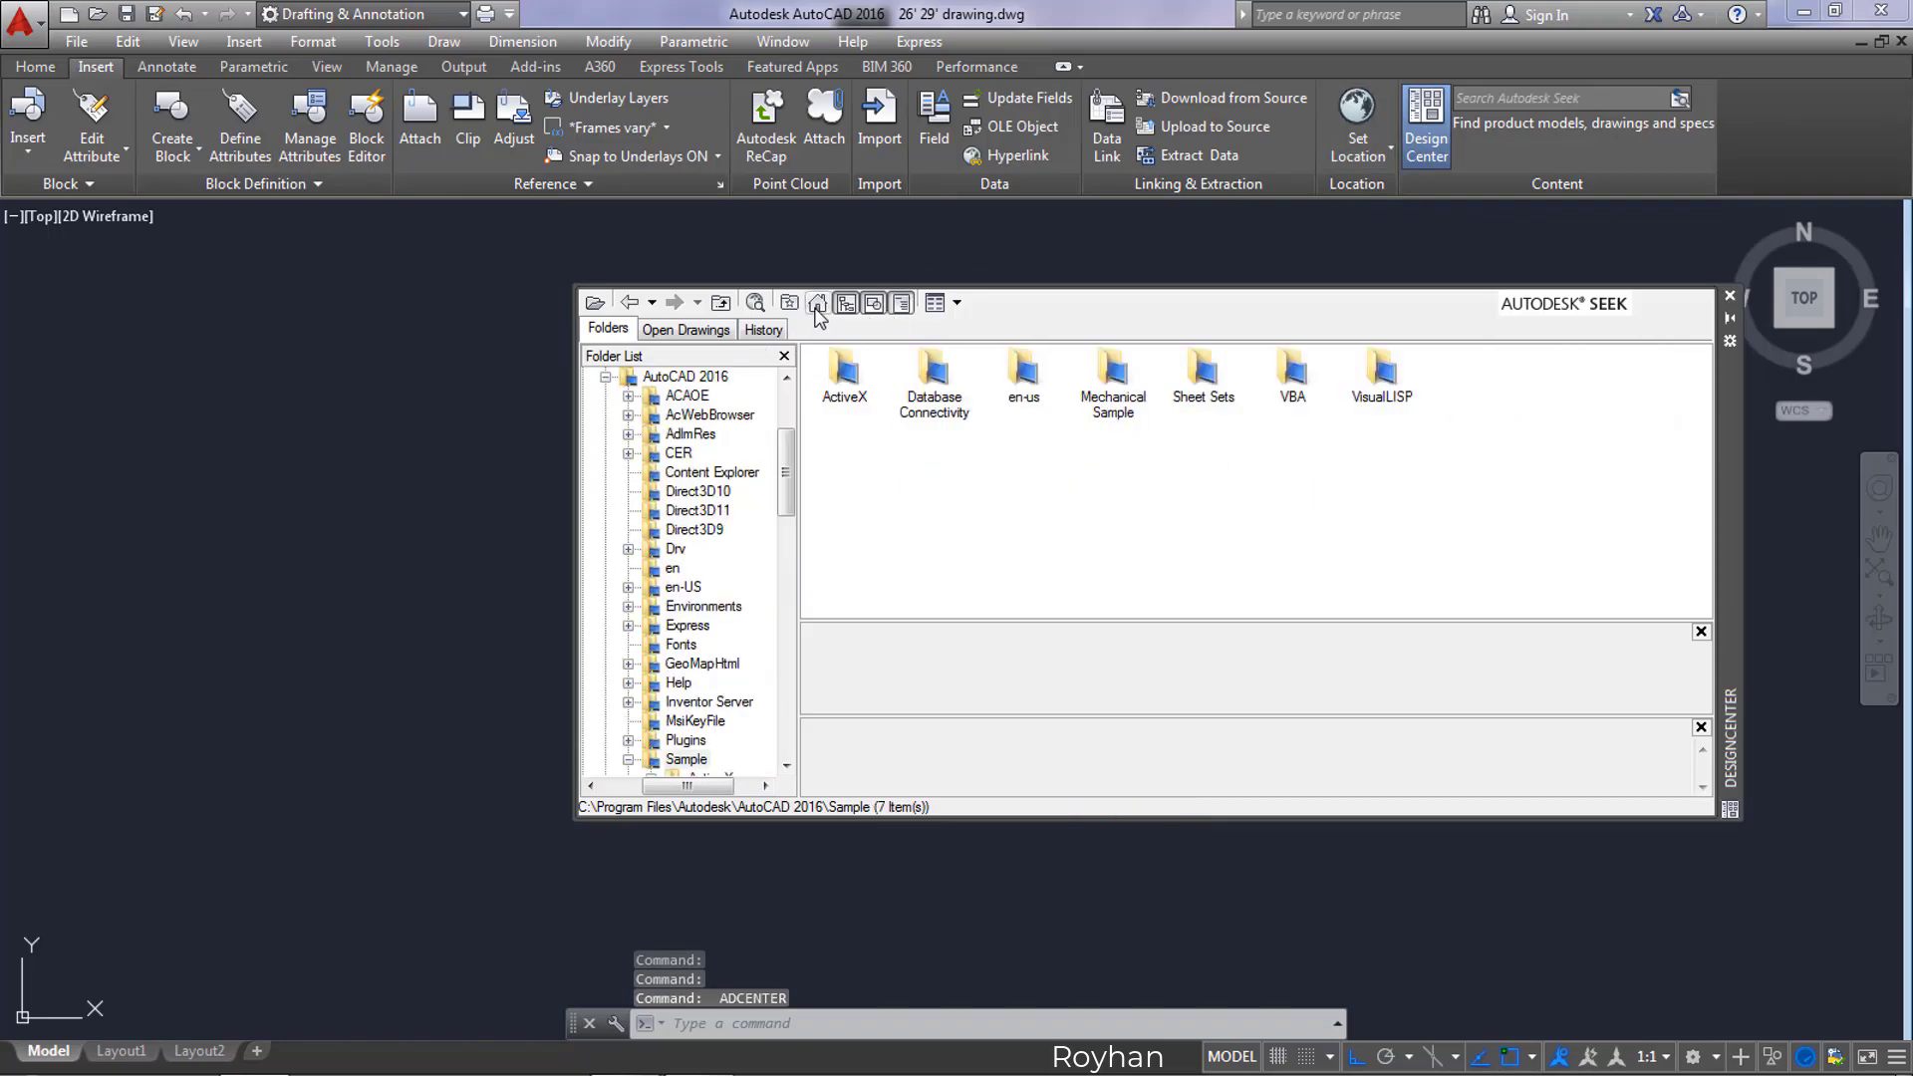
click(1732, 293)
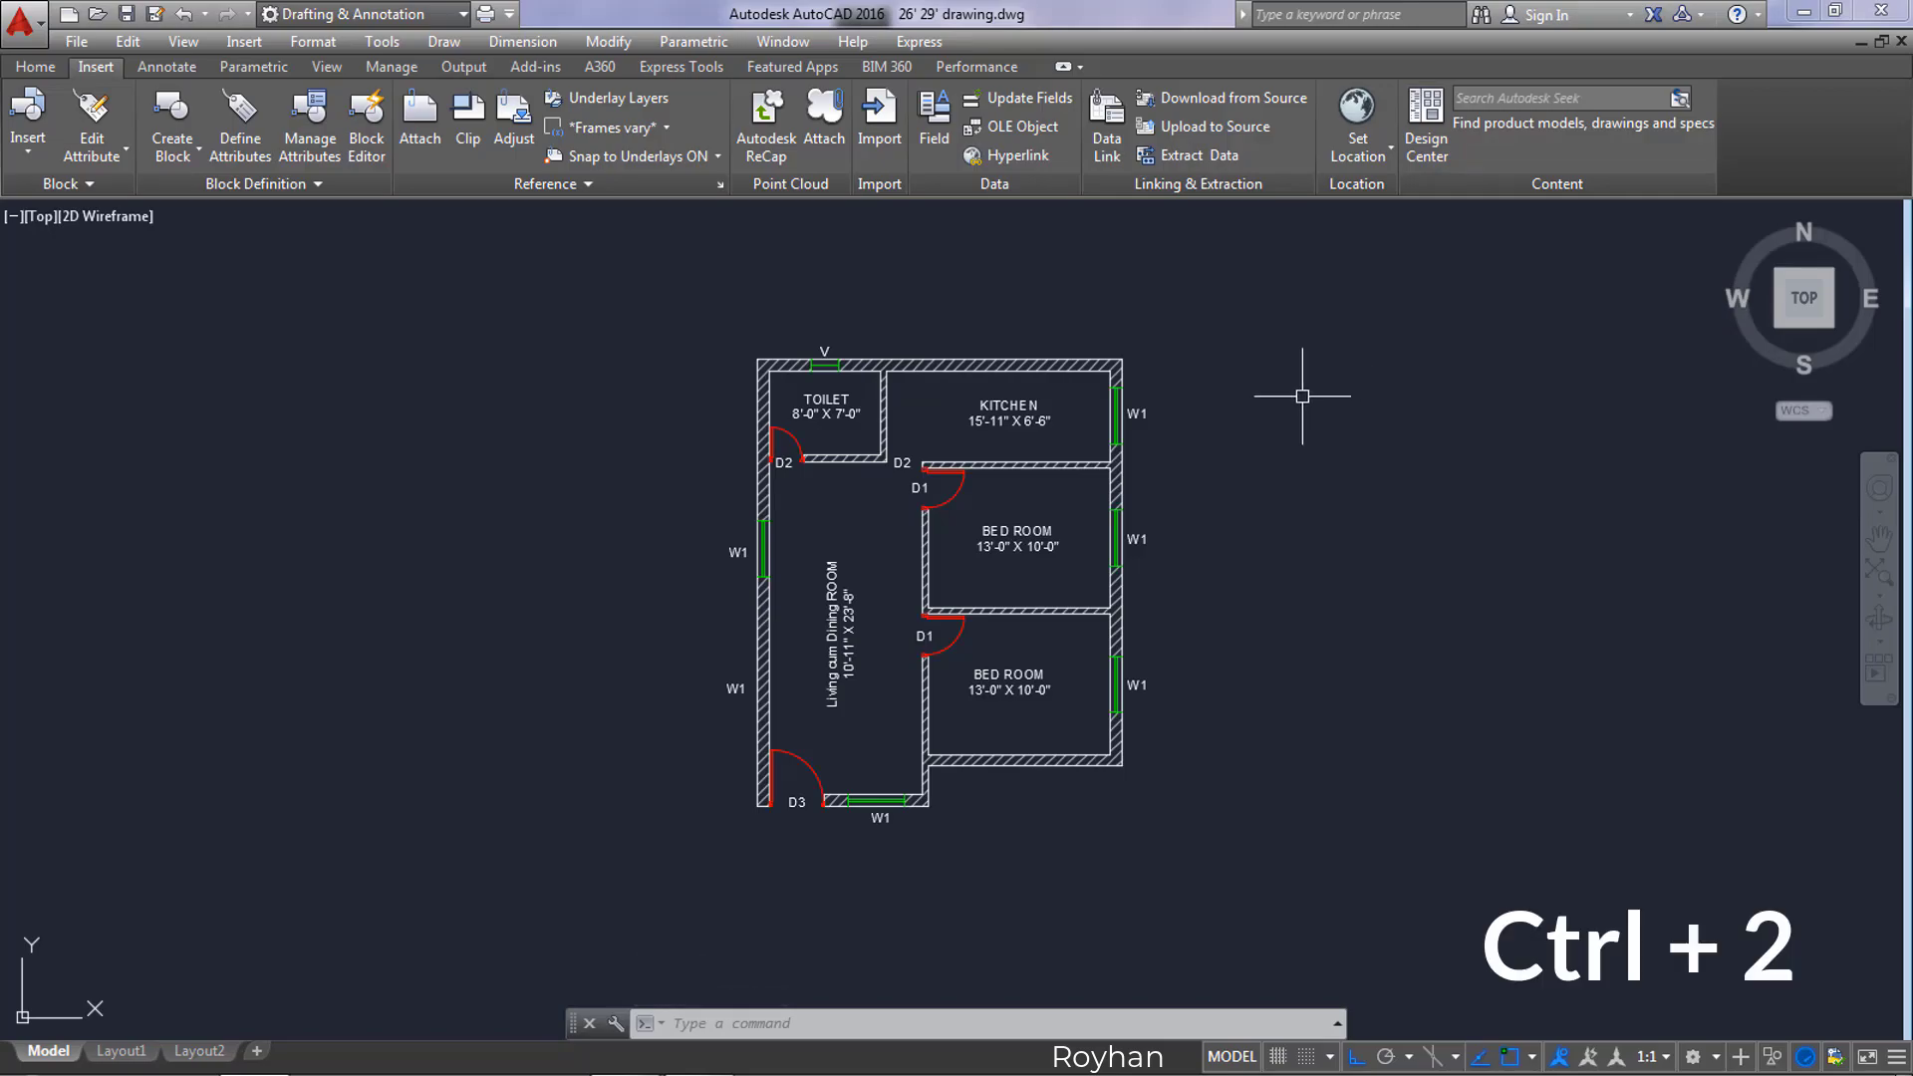
key(ctrl+2)
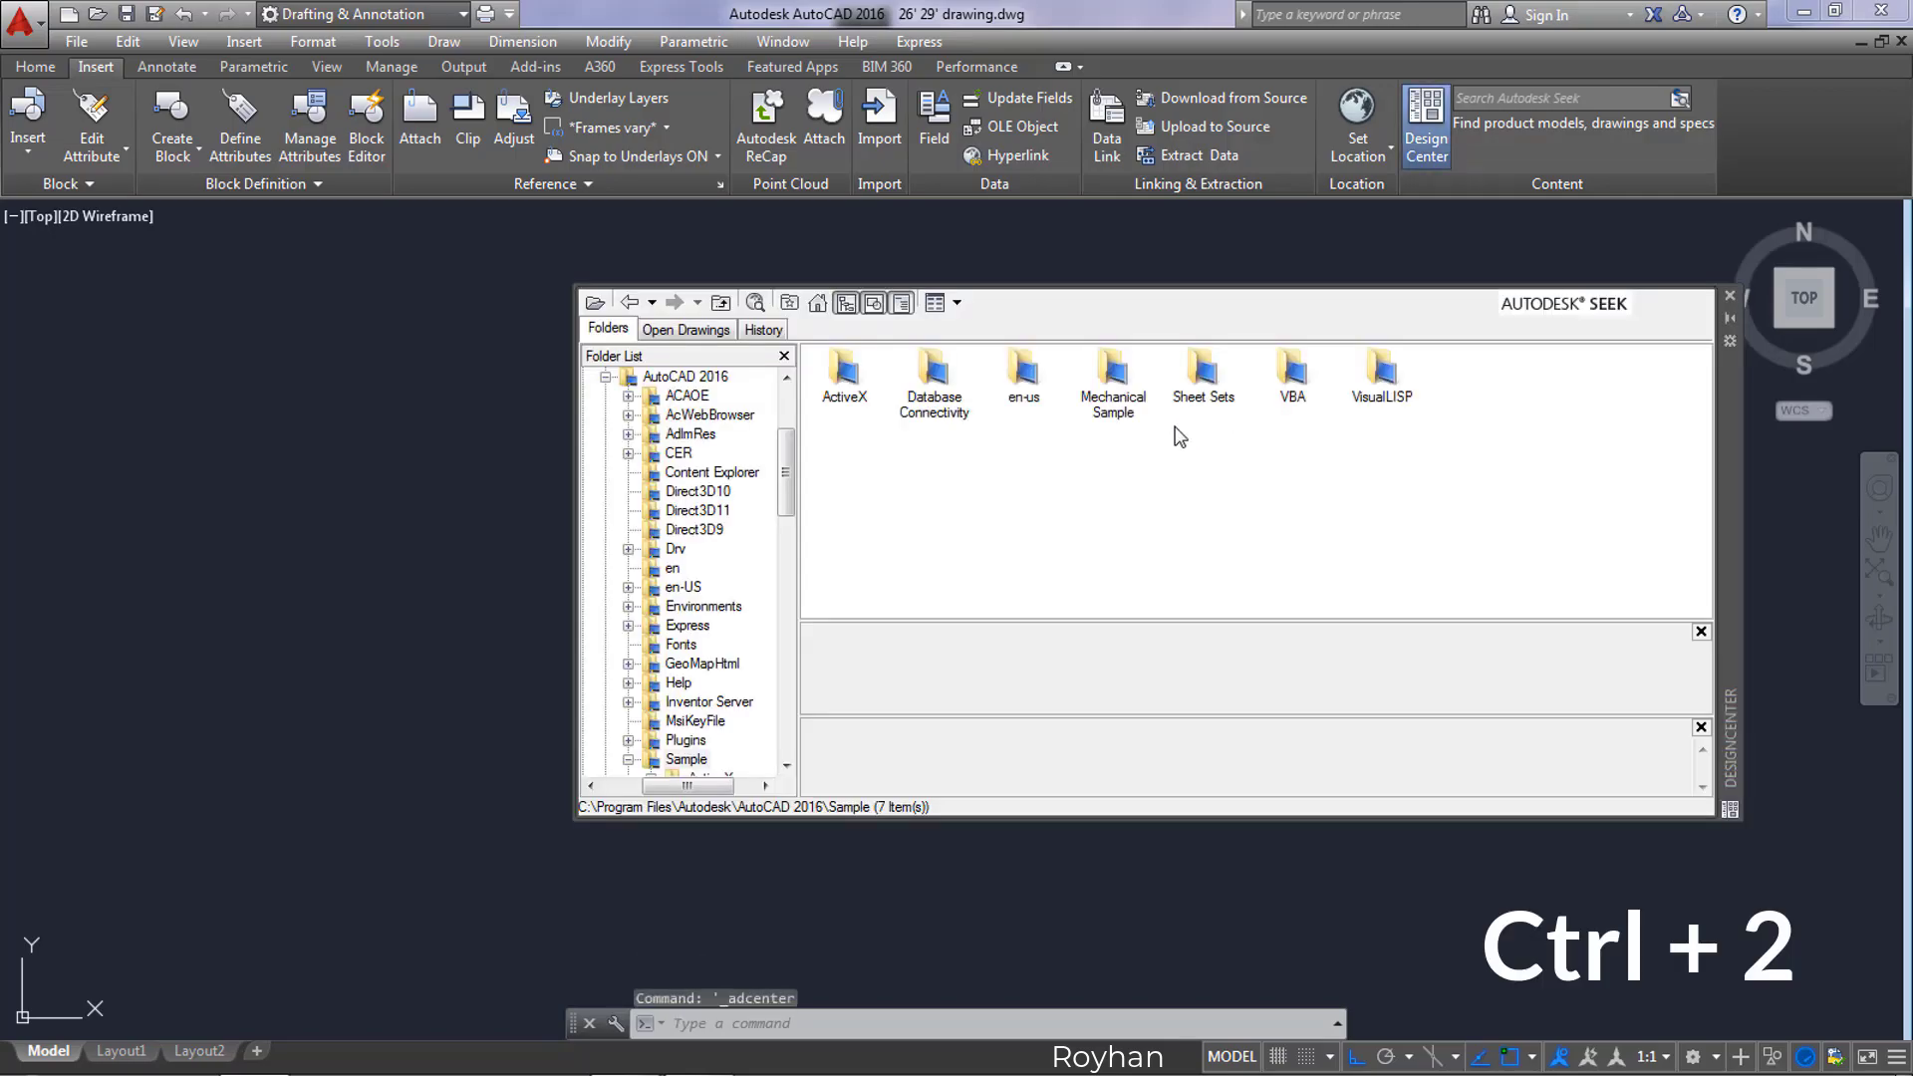
double_click(1025, 376)
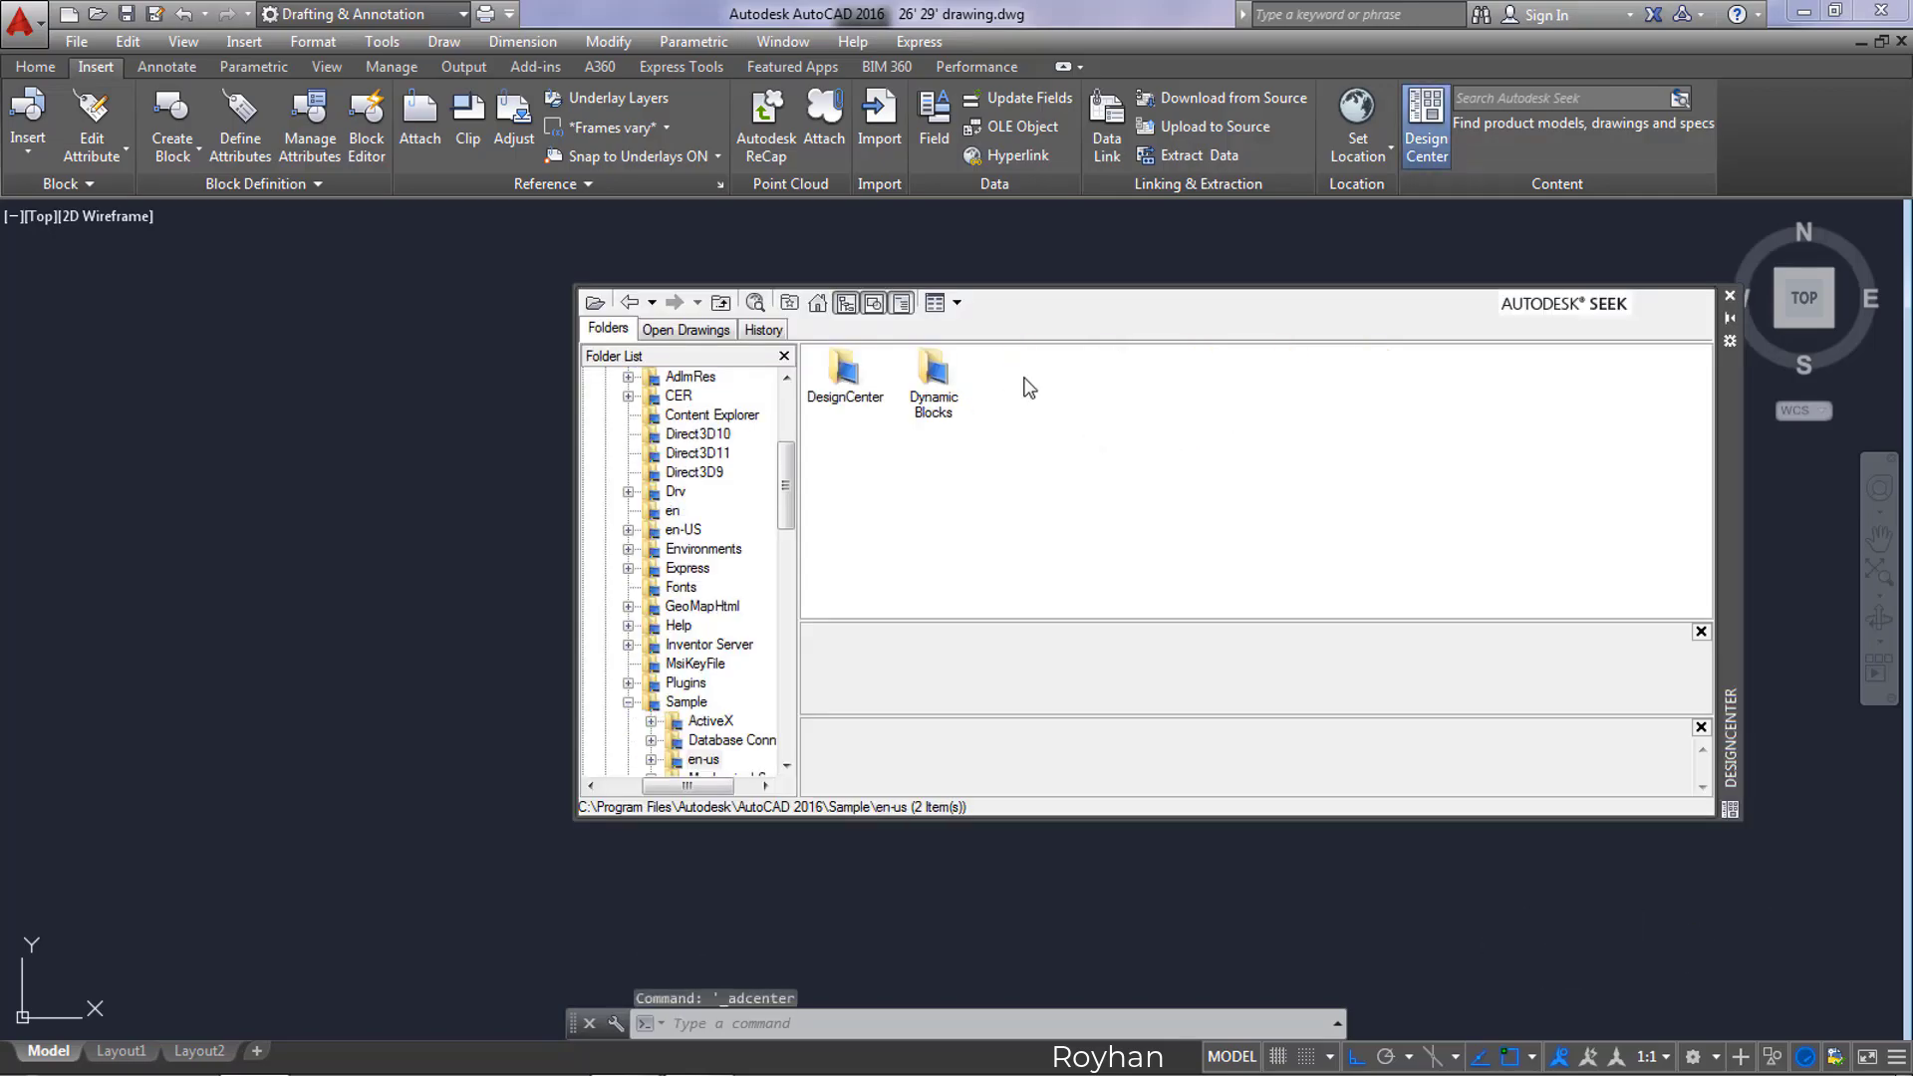
double_click(863, 385)
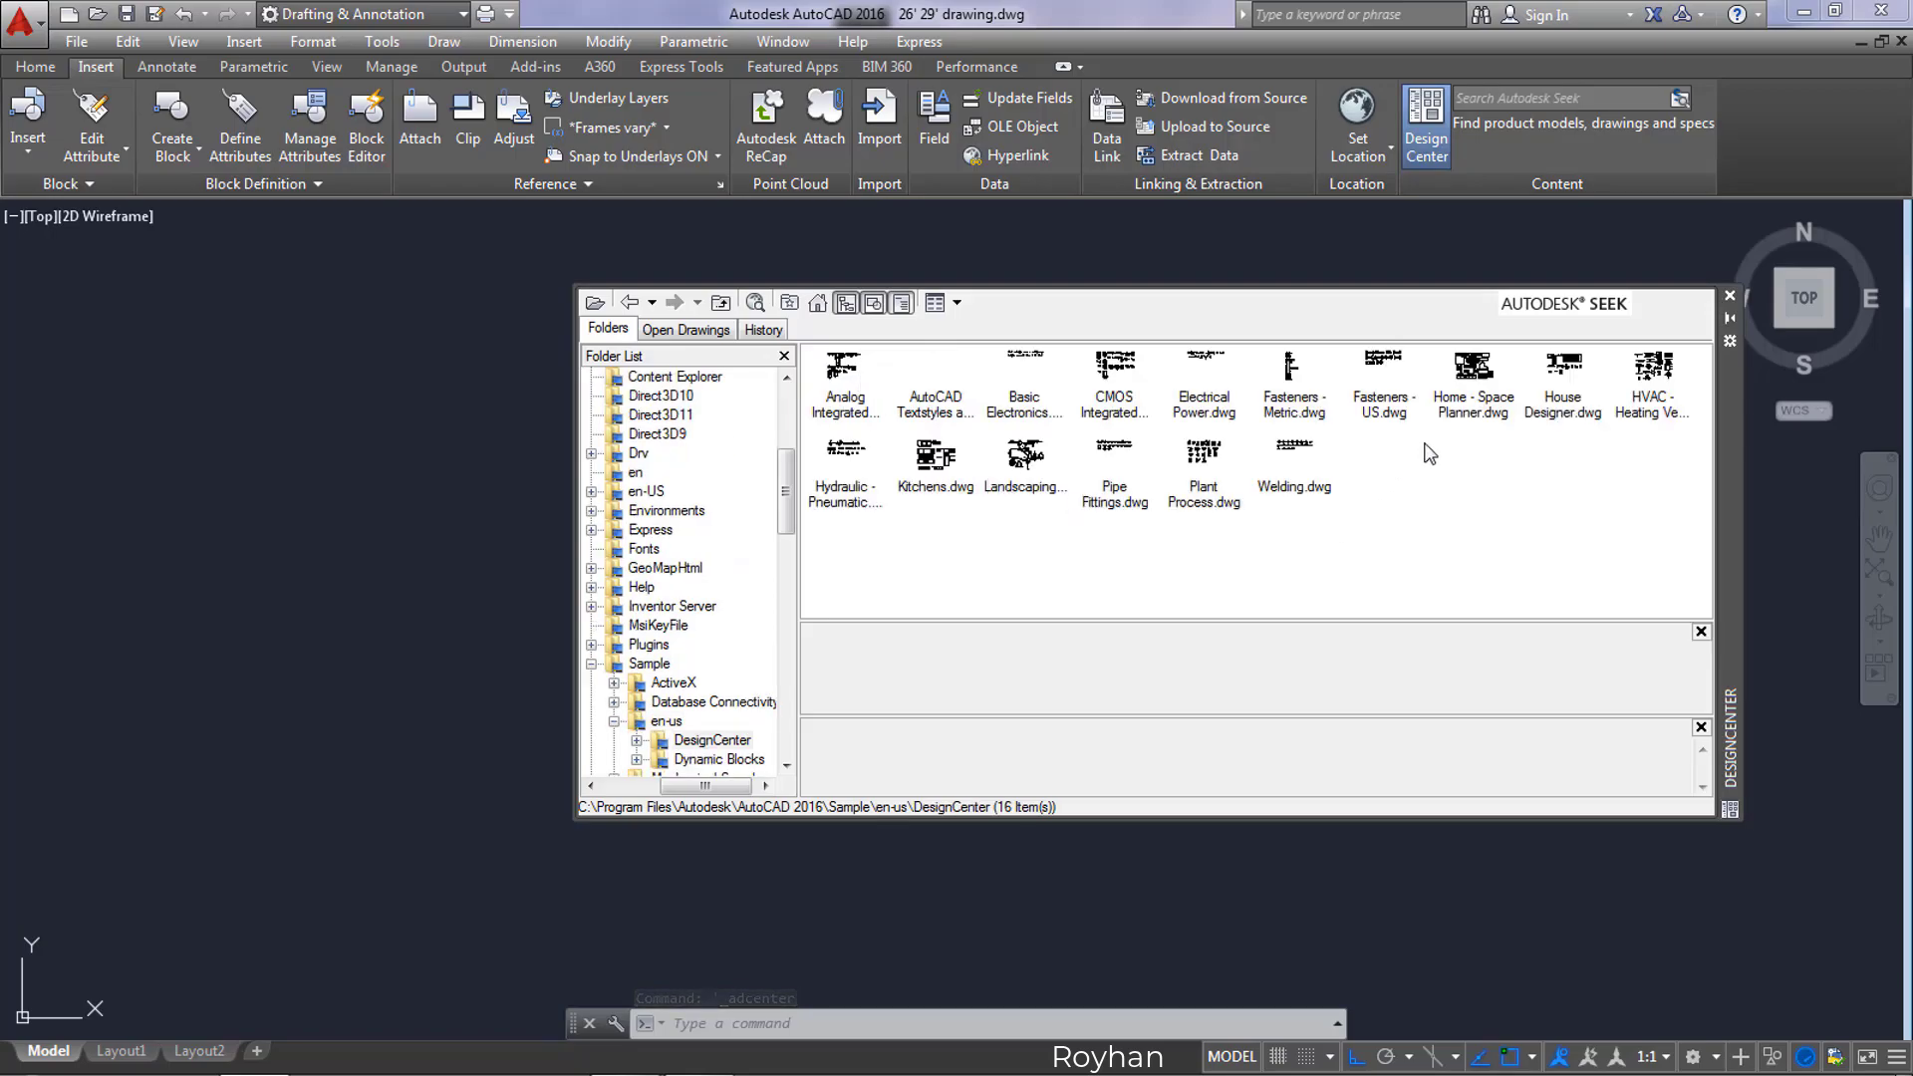
Step: Insert the Bed - Queen block from Home - Space Planner.dwg into the empty area west of the floor plan
double_click(1473, 369)
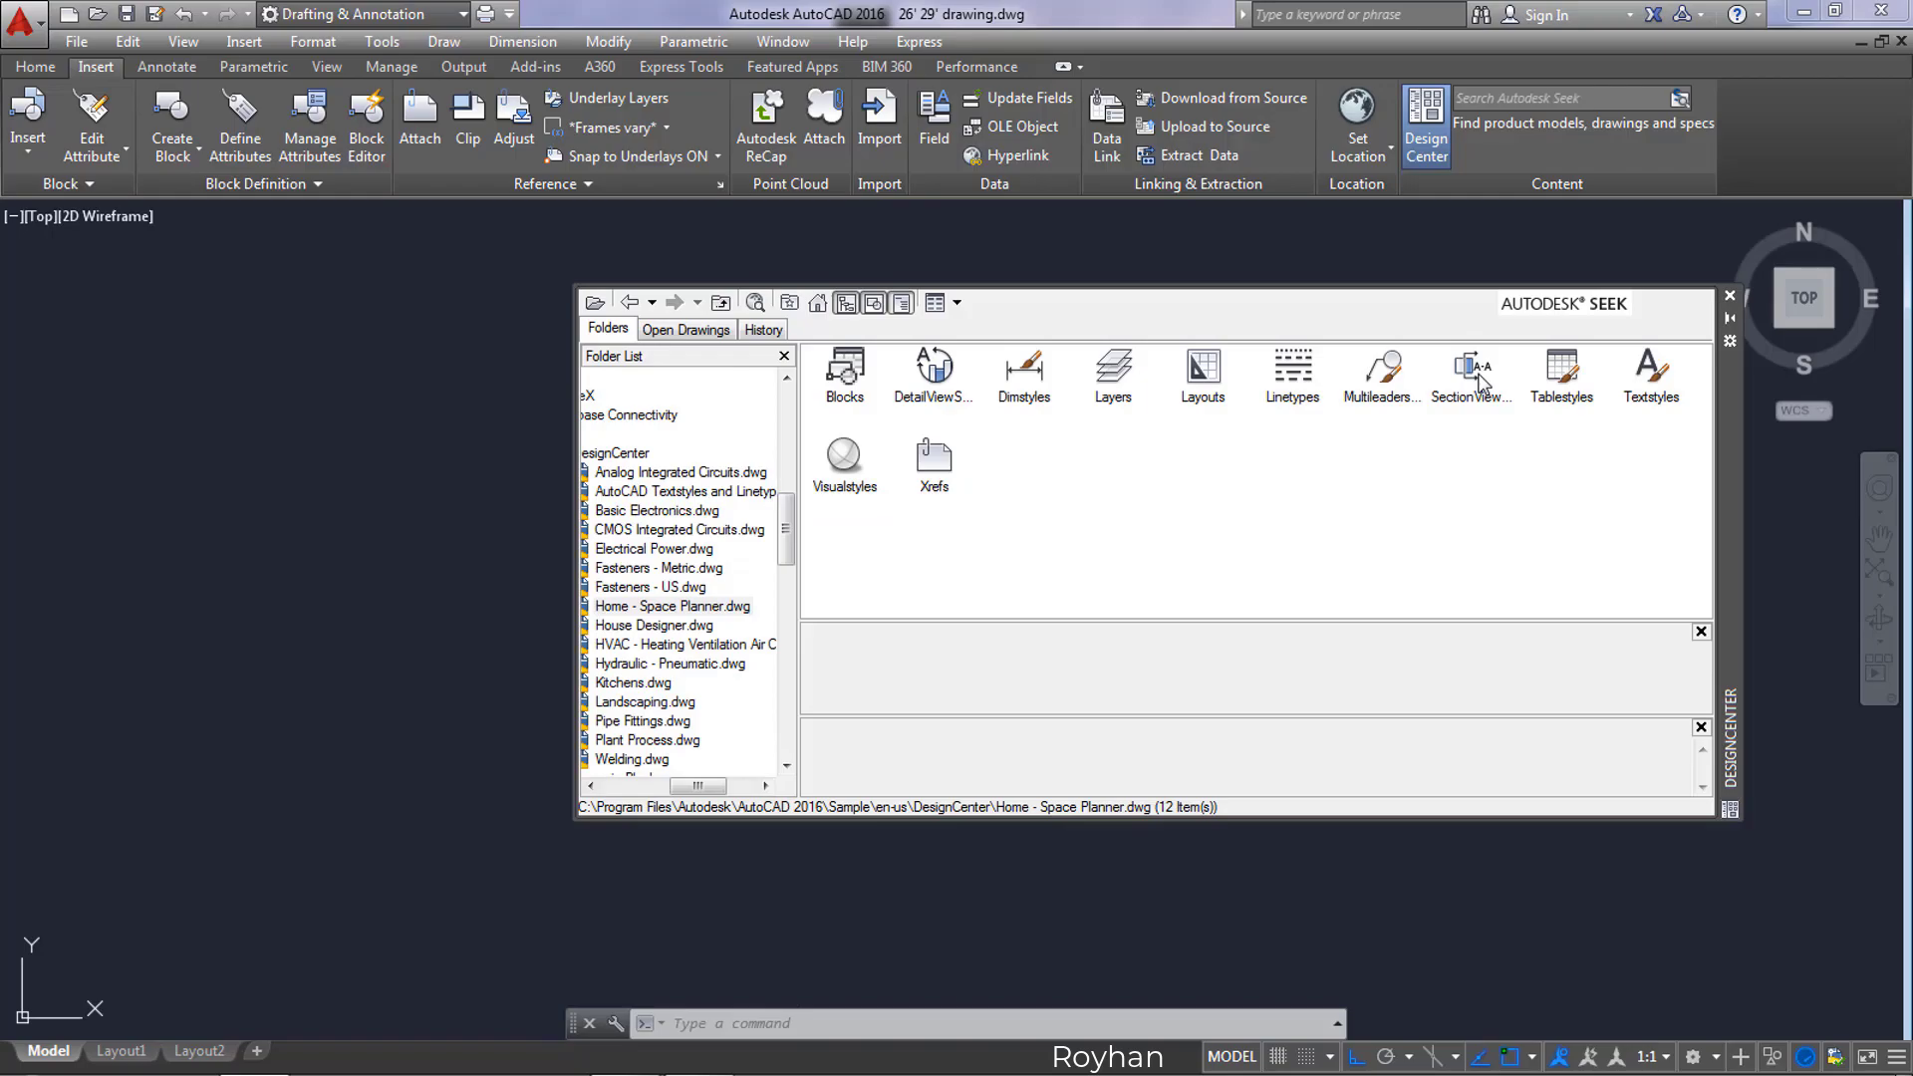
double_click(855, 371)
drag(847, 375, 439, 469)
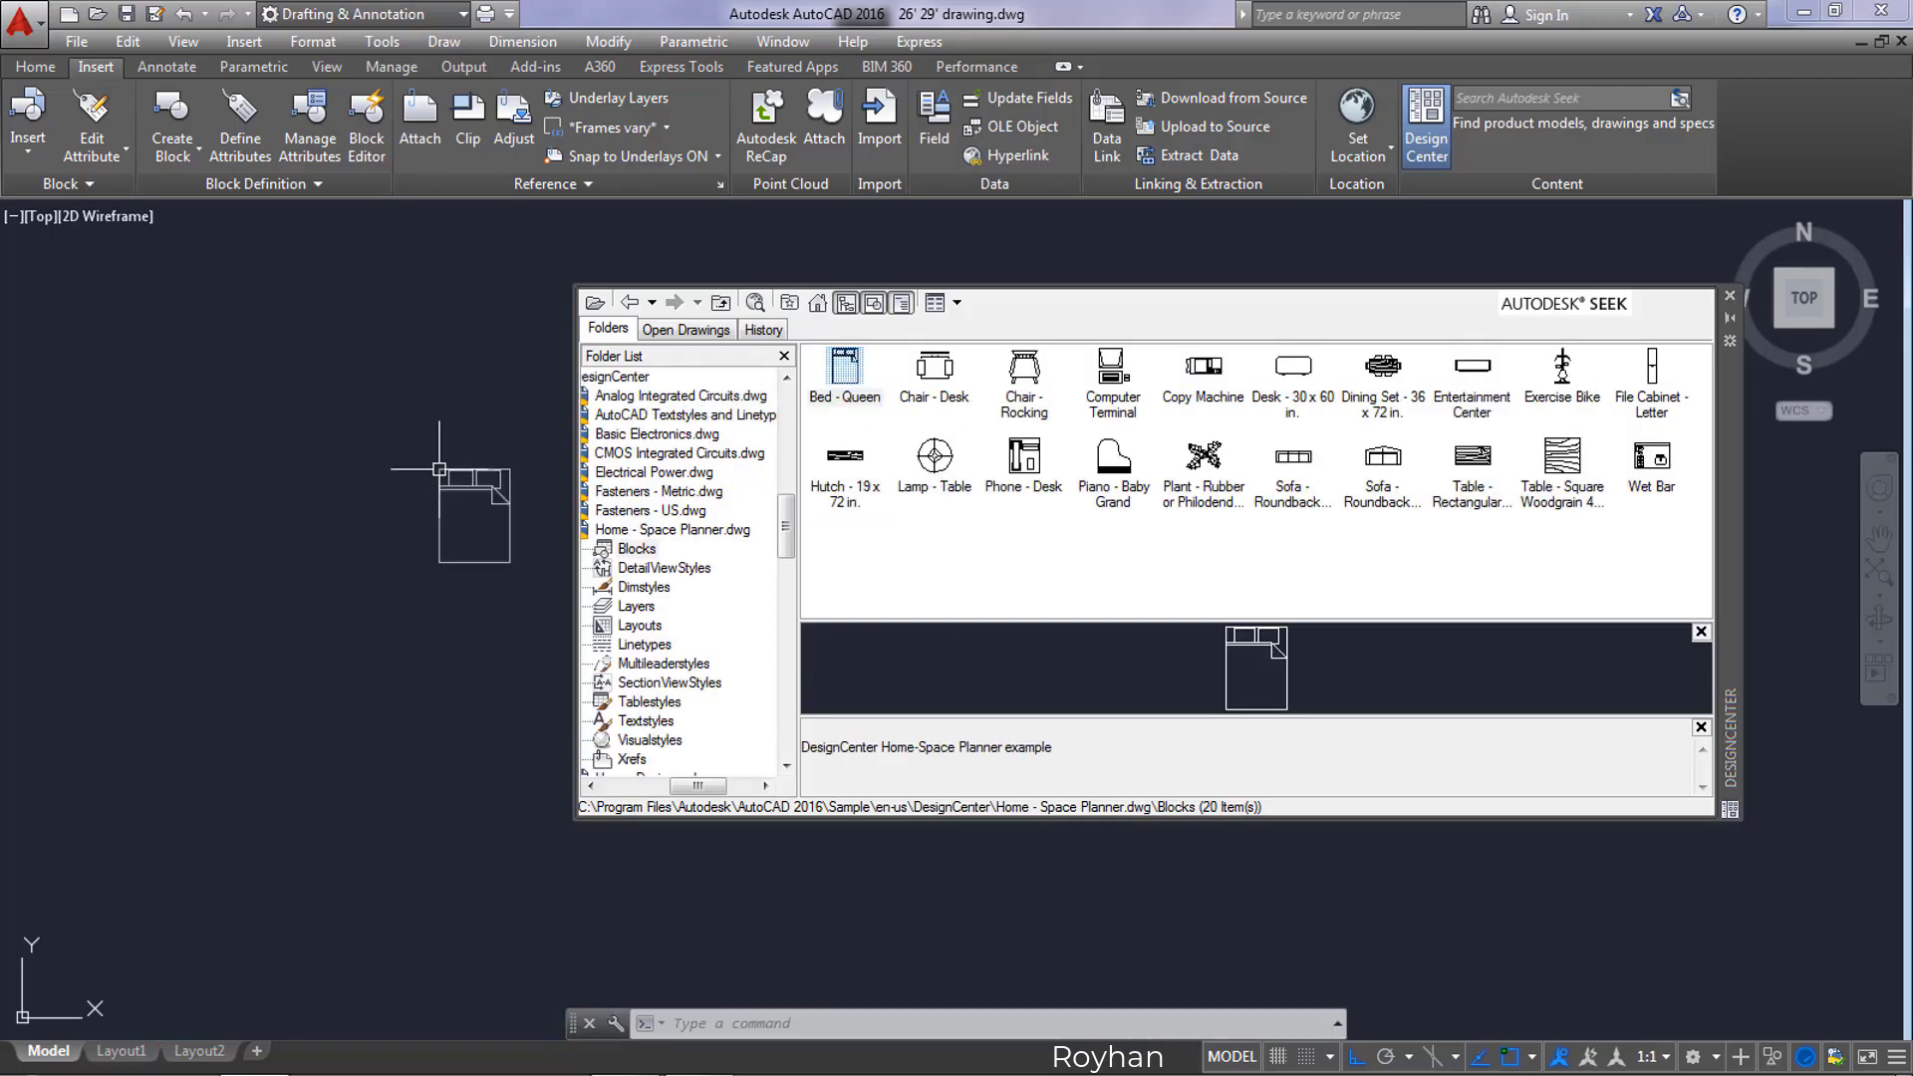
Step: Change the colour of the 6.BLOCK layer to blue, colour index 140
click(36, 66)
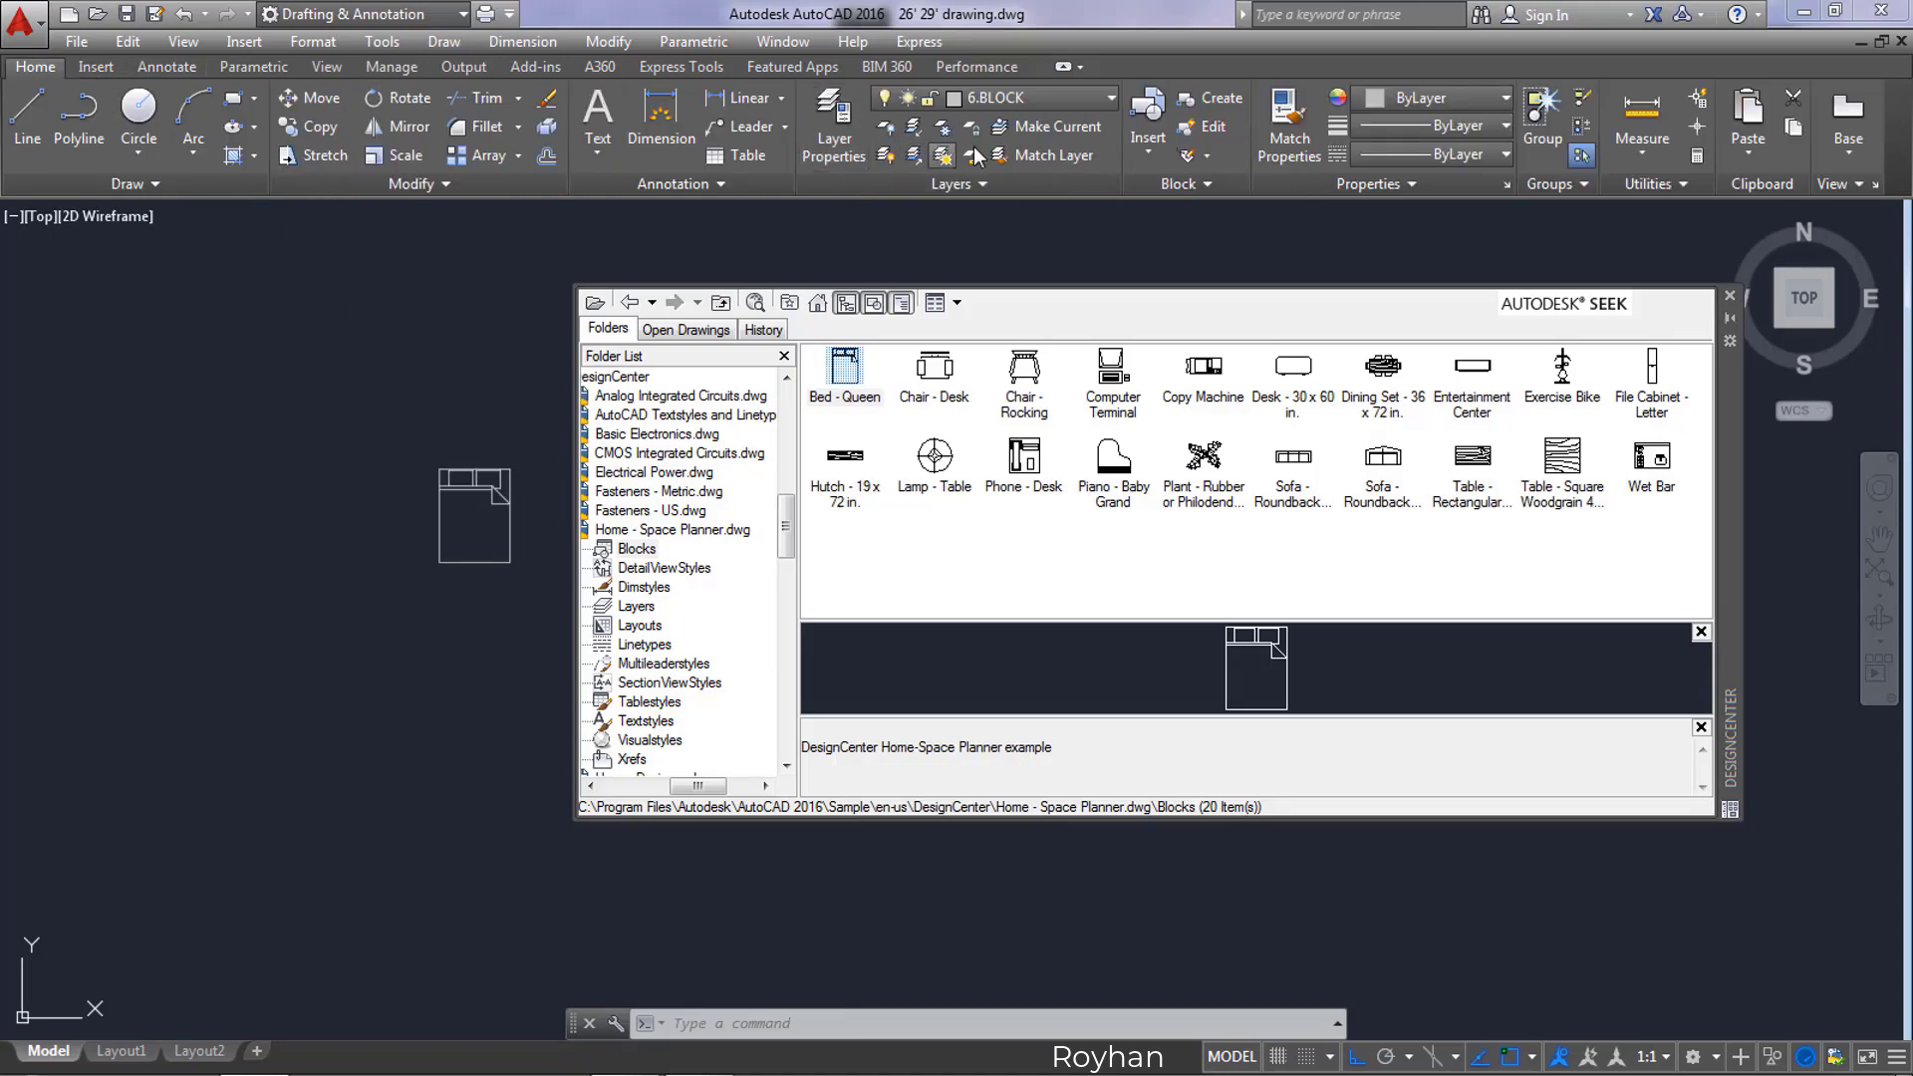
click(1100, 96)
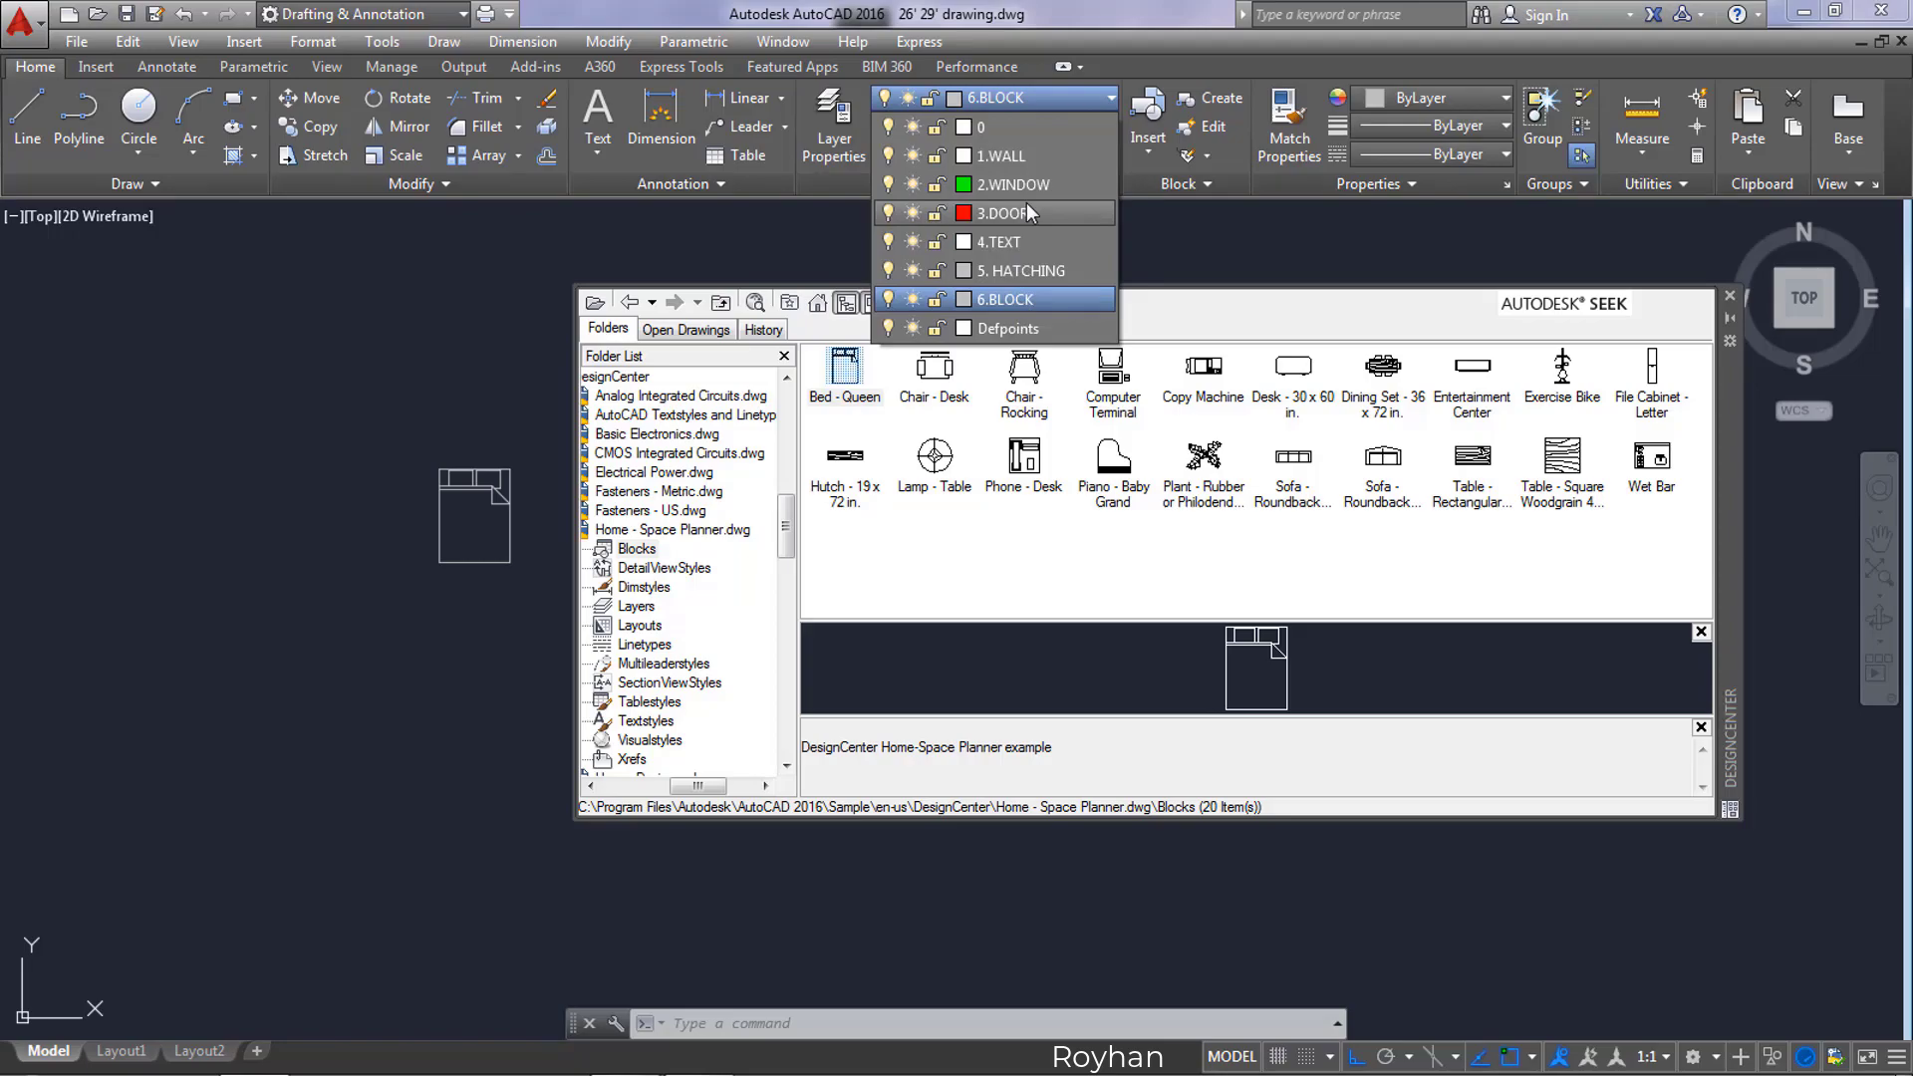
click(963, 299)
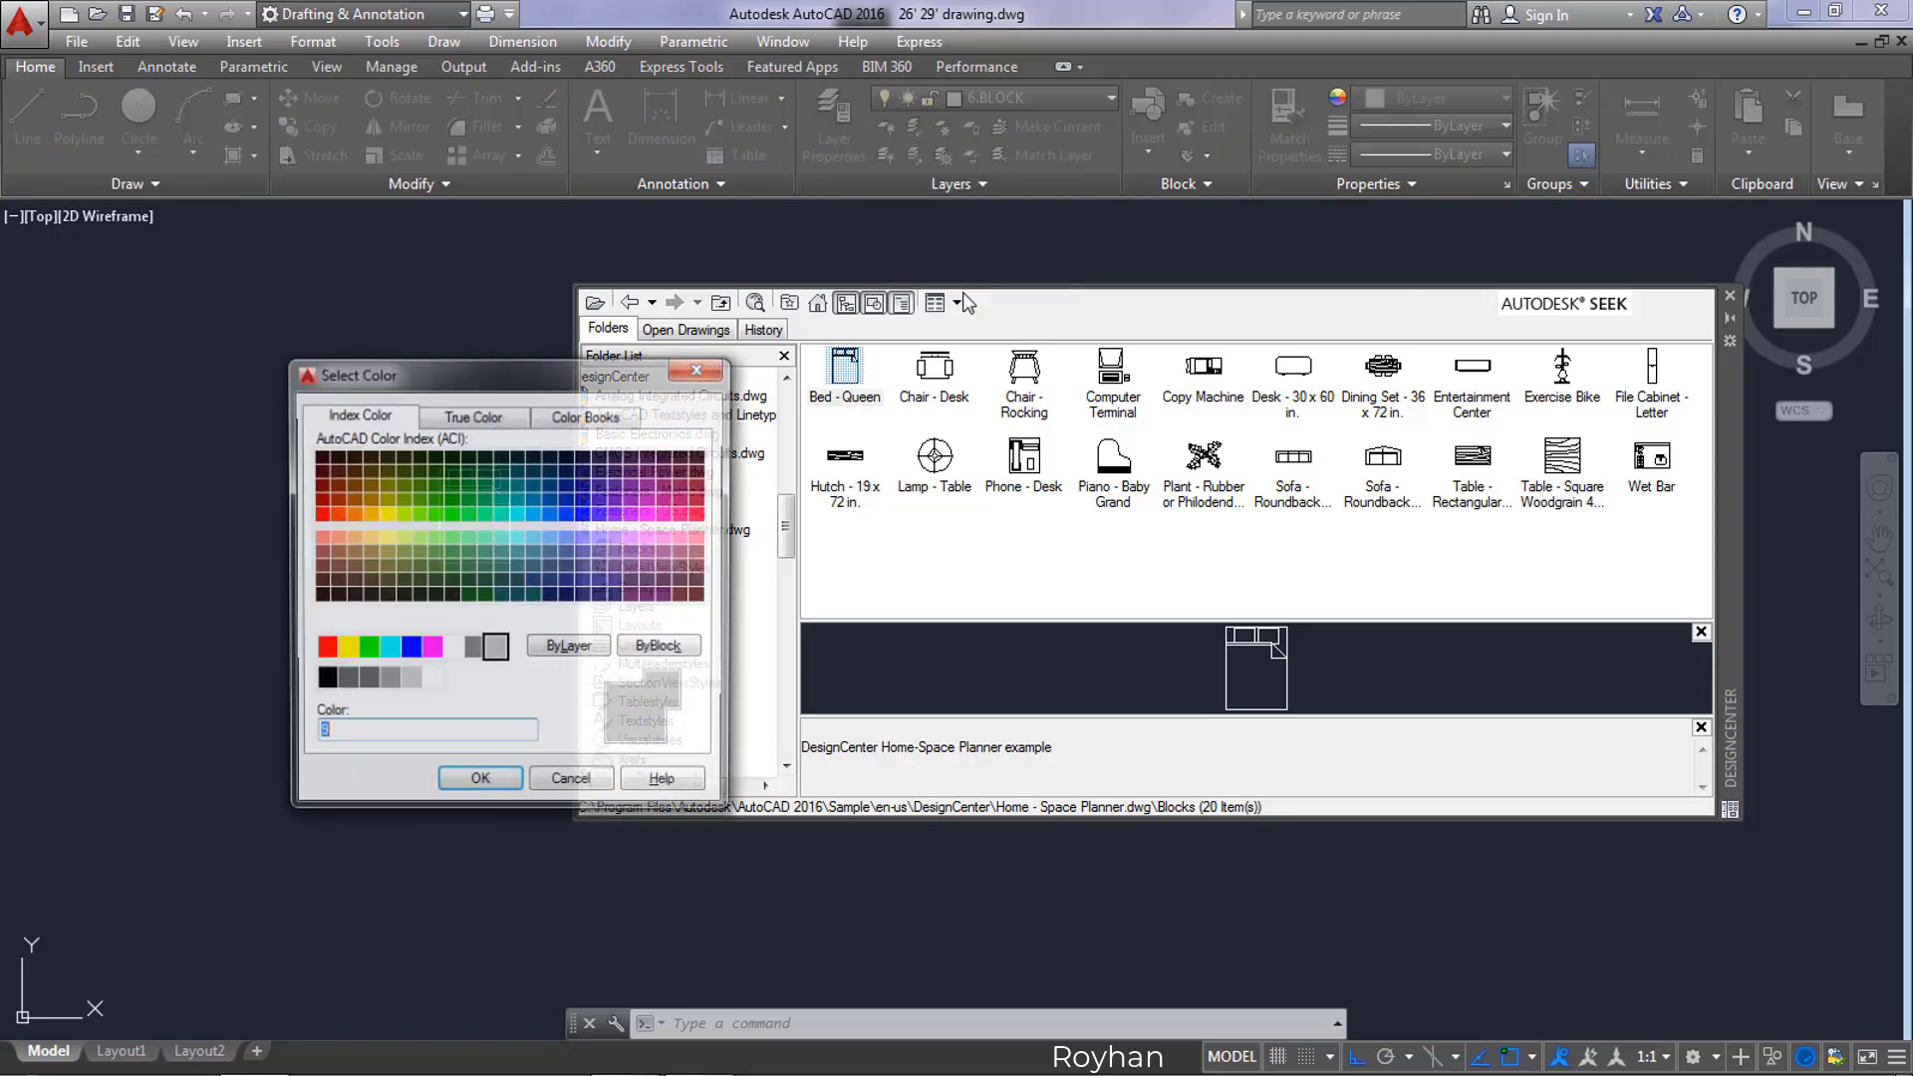
click(535, 516)
click(493, 787)
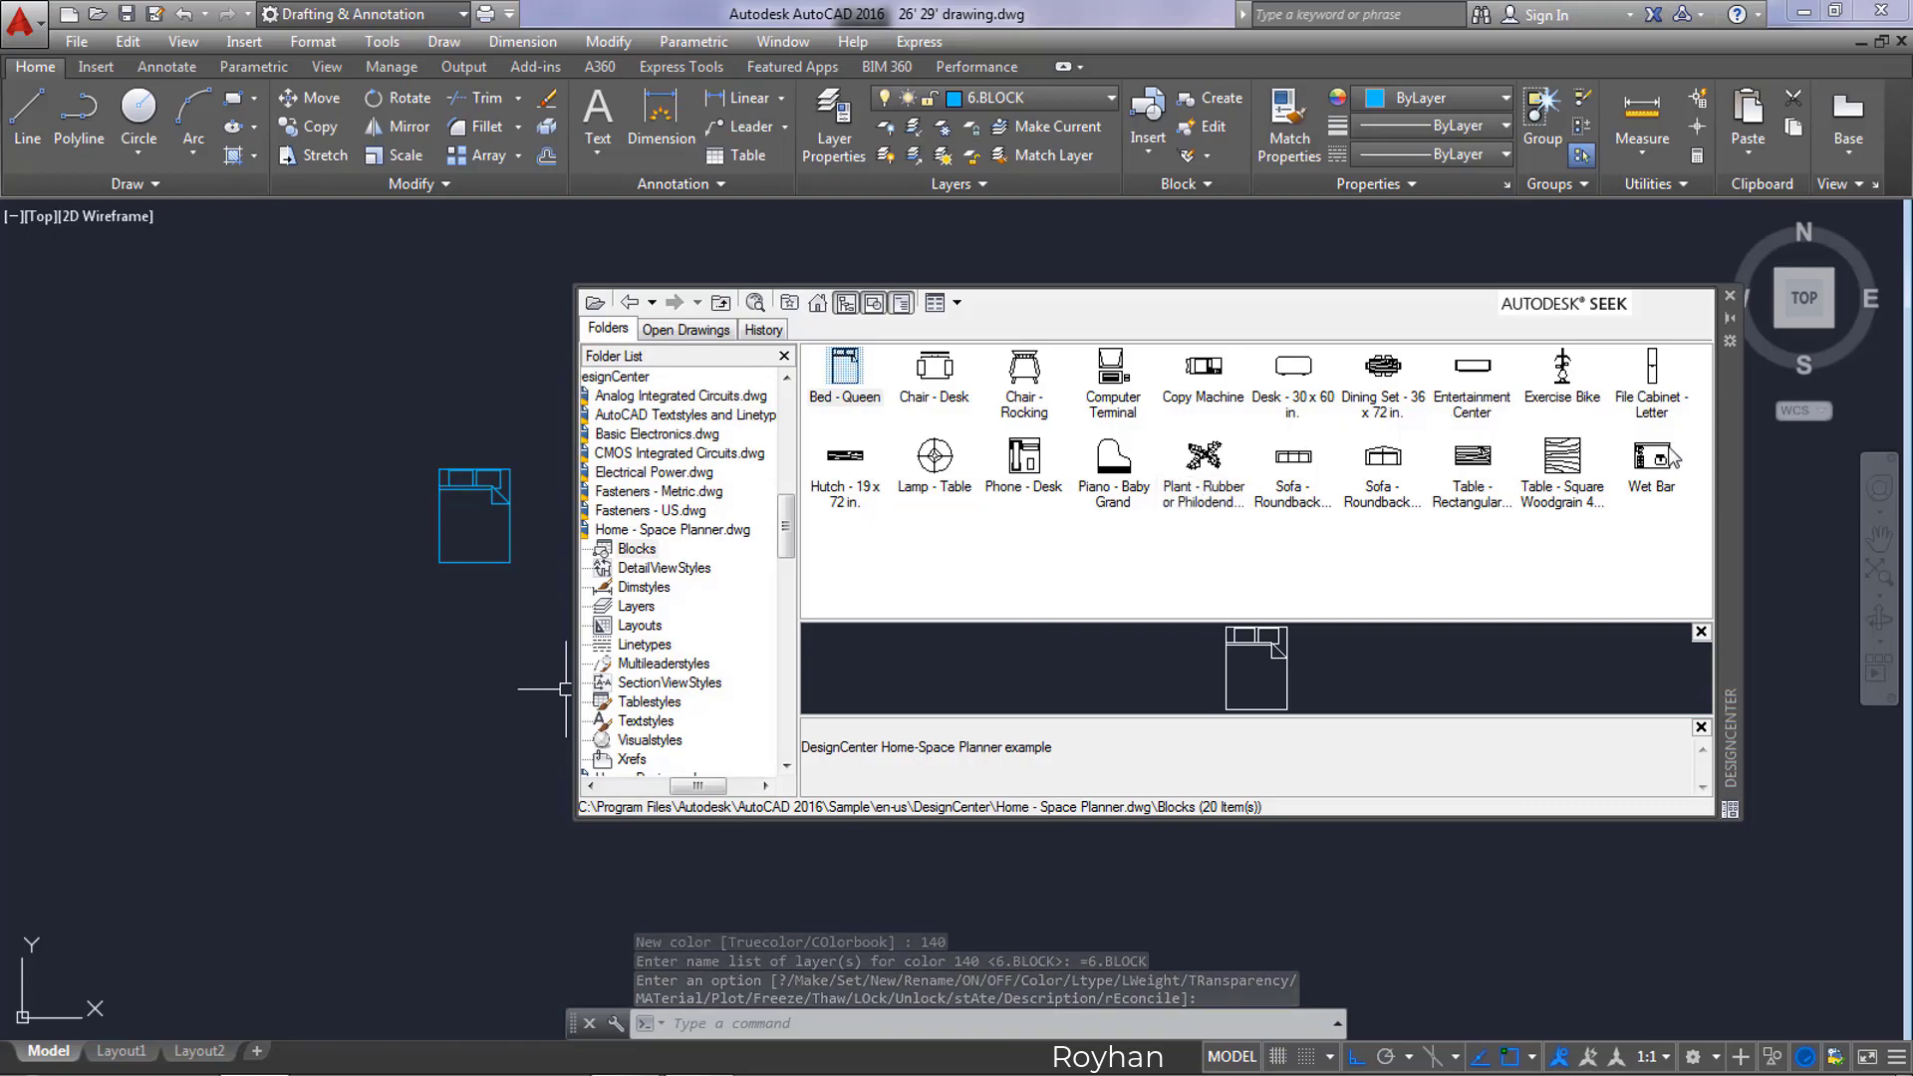
Step: Insert the Sofa - Roundback, Lamp - Table and Plant - Rubber or Philodendron blocks around the bed block
mouse_move(1293, 456)
mouse_down()
mouse_move(453, 632)
mouse_move(474, 615)
mouse_up()
mouse_move(935, 456)
mouse_down()
mouse_move(605, 448)
mouse_move(485, 402)
mouse_up()
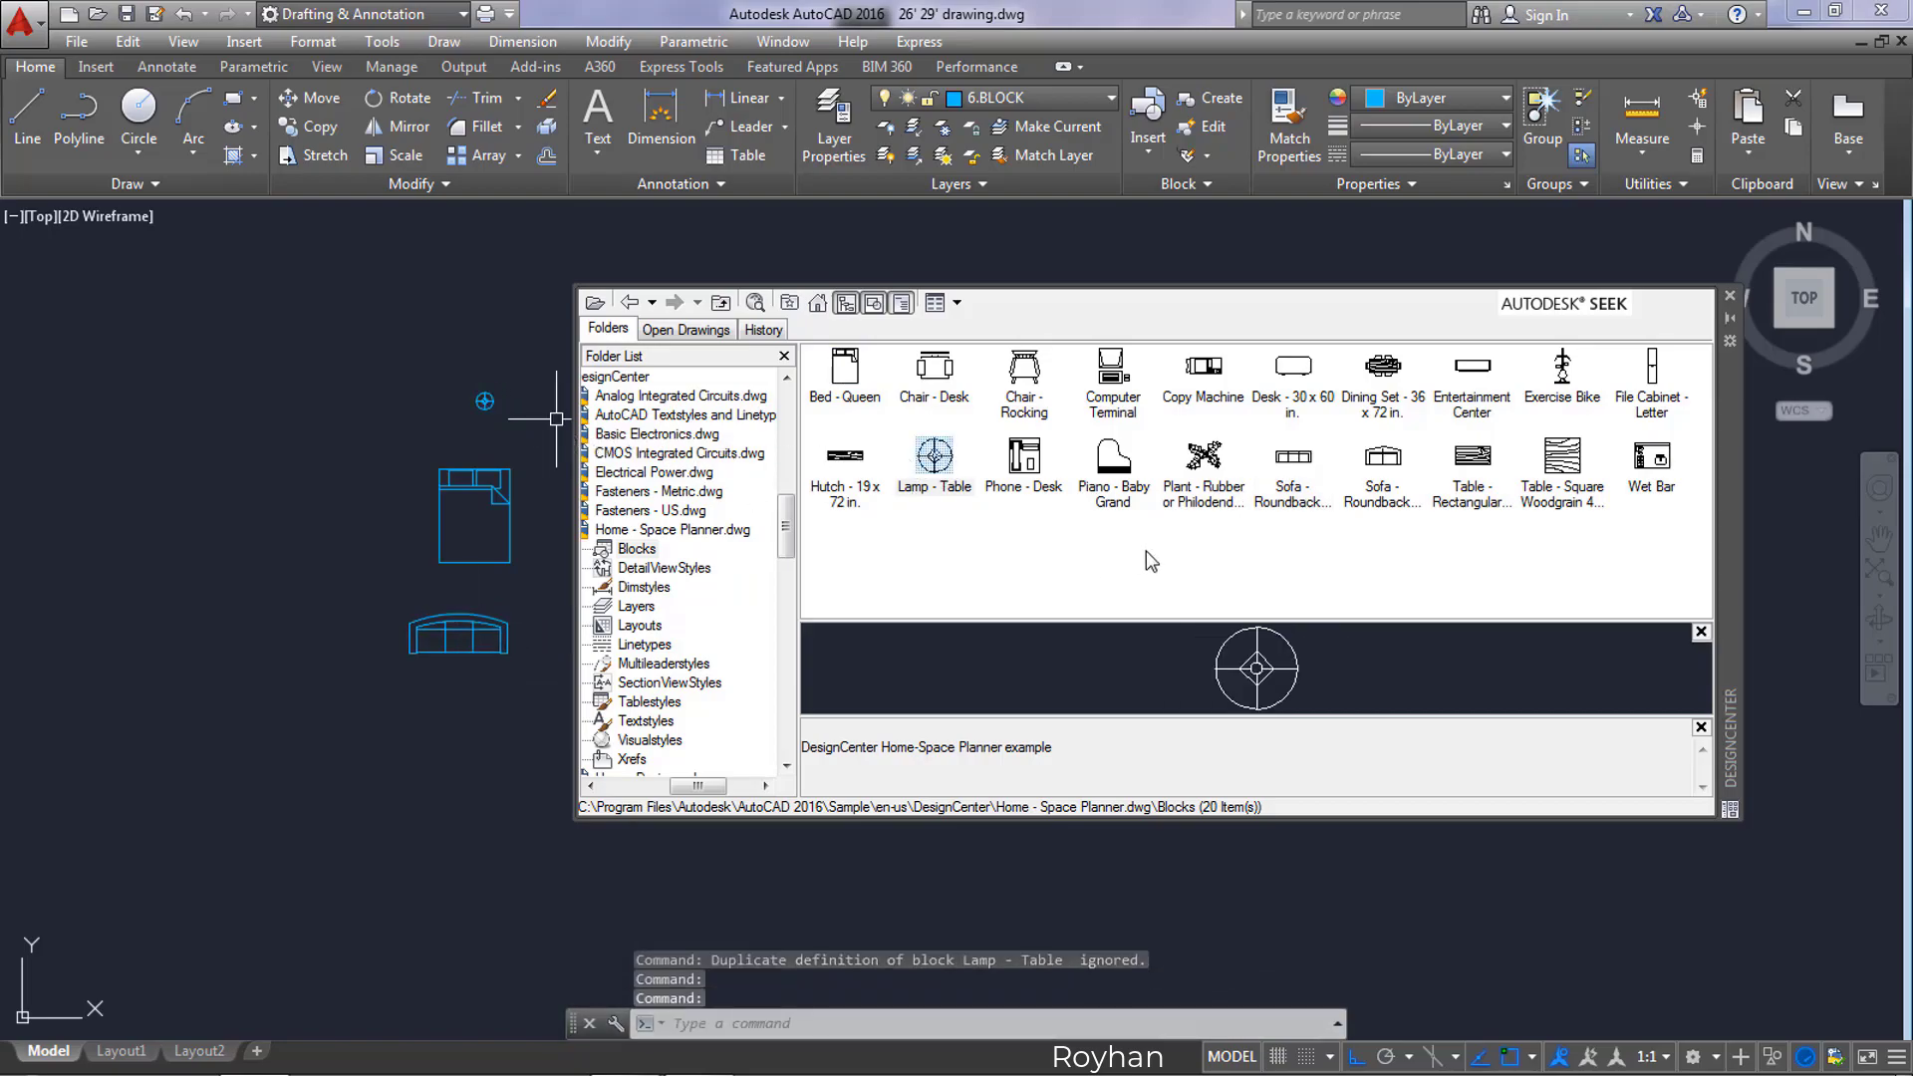
click(1177, 482)
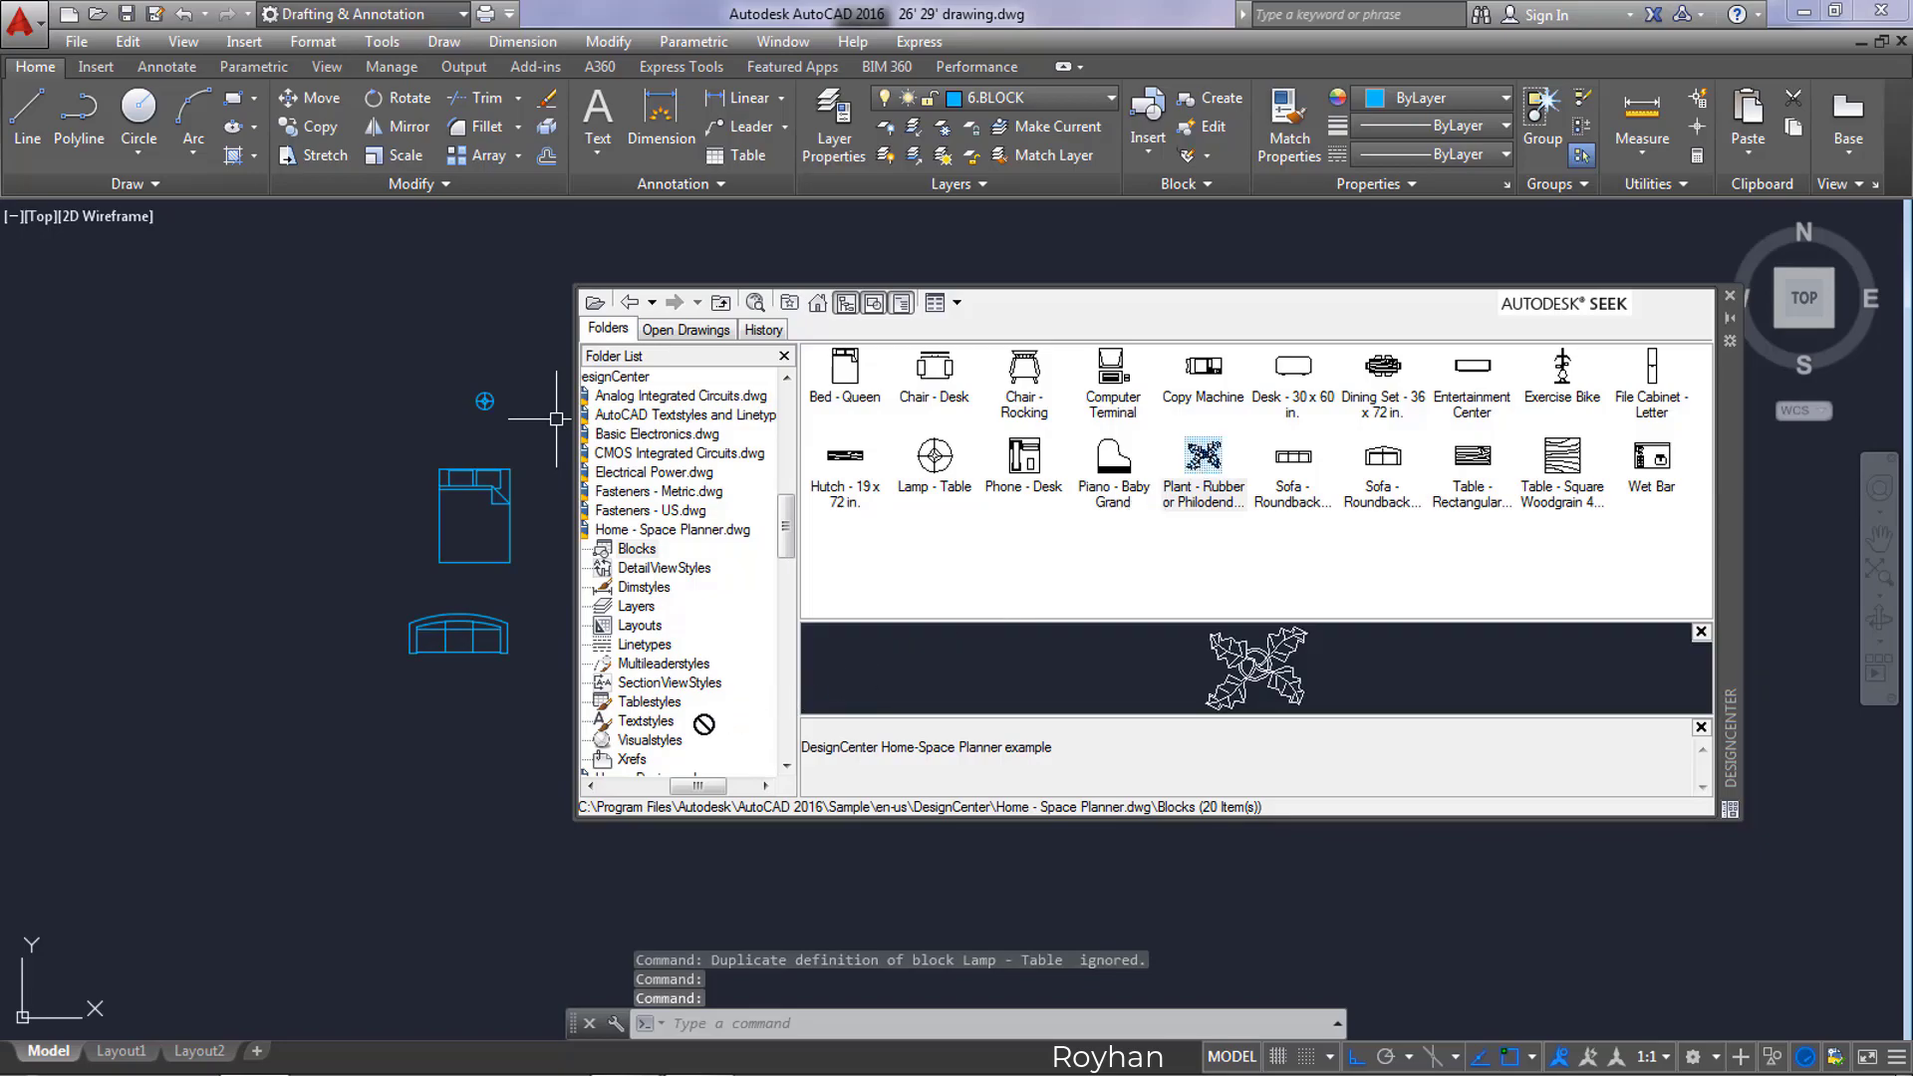
drag(572, 756, 460, 697)
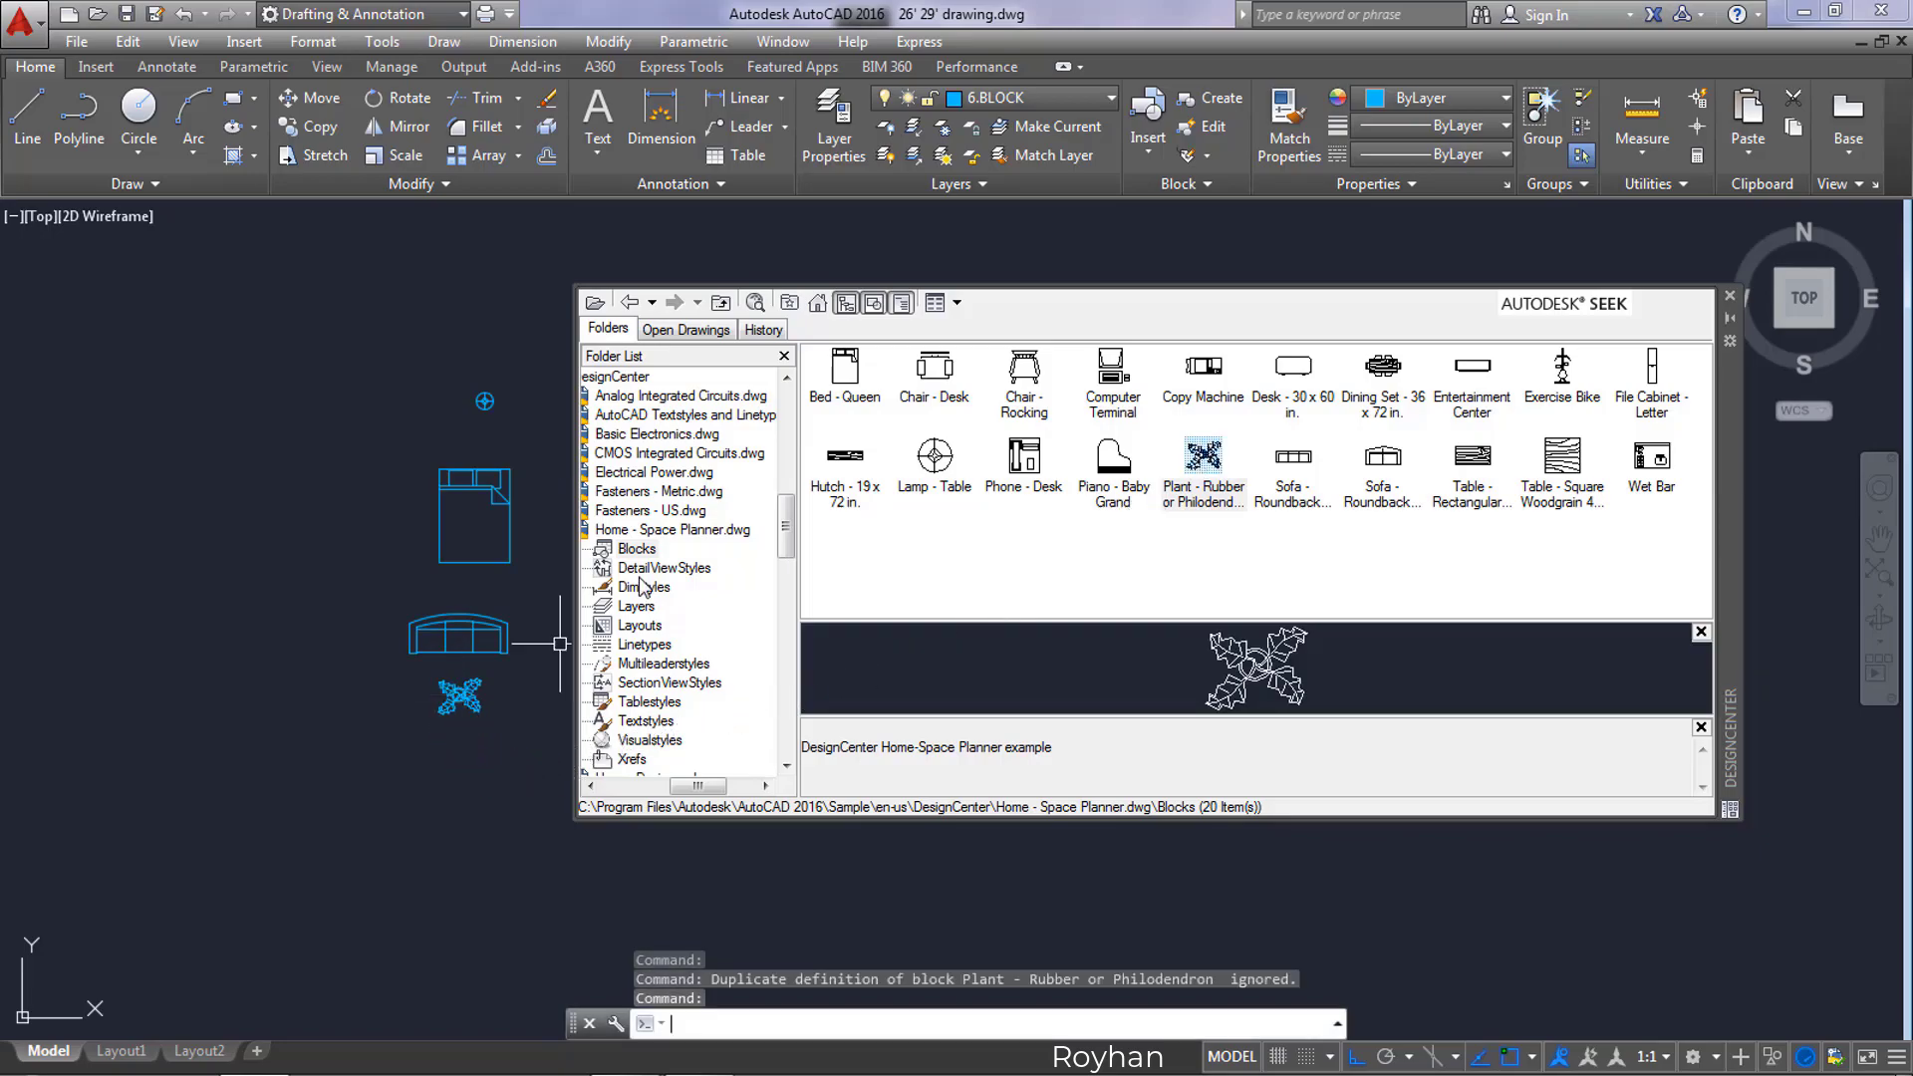
Step: Insert the Bath Tub - 26 x 60 in. block from House Designer.dwg above the lamp block
click(628, 304)
click(628, 304)
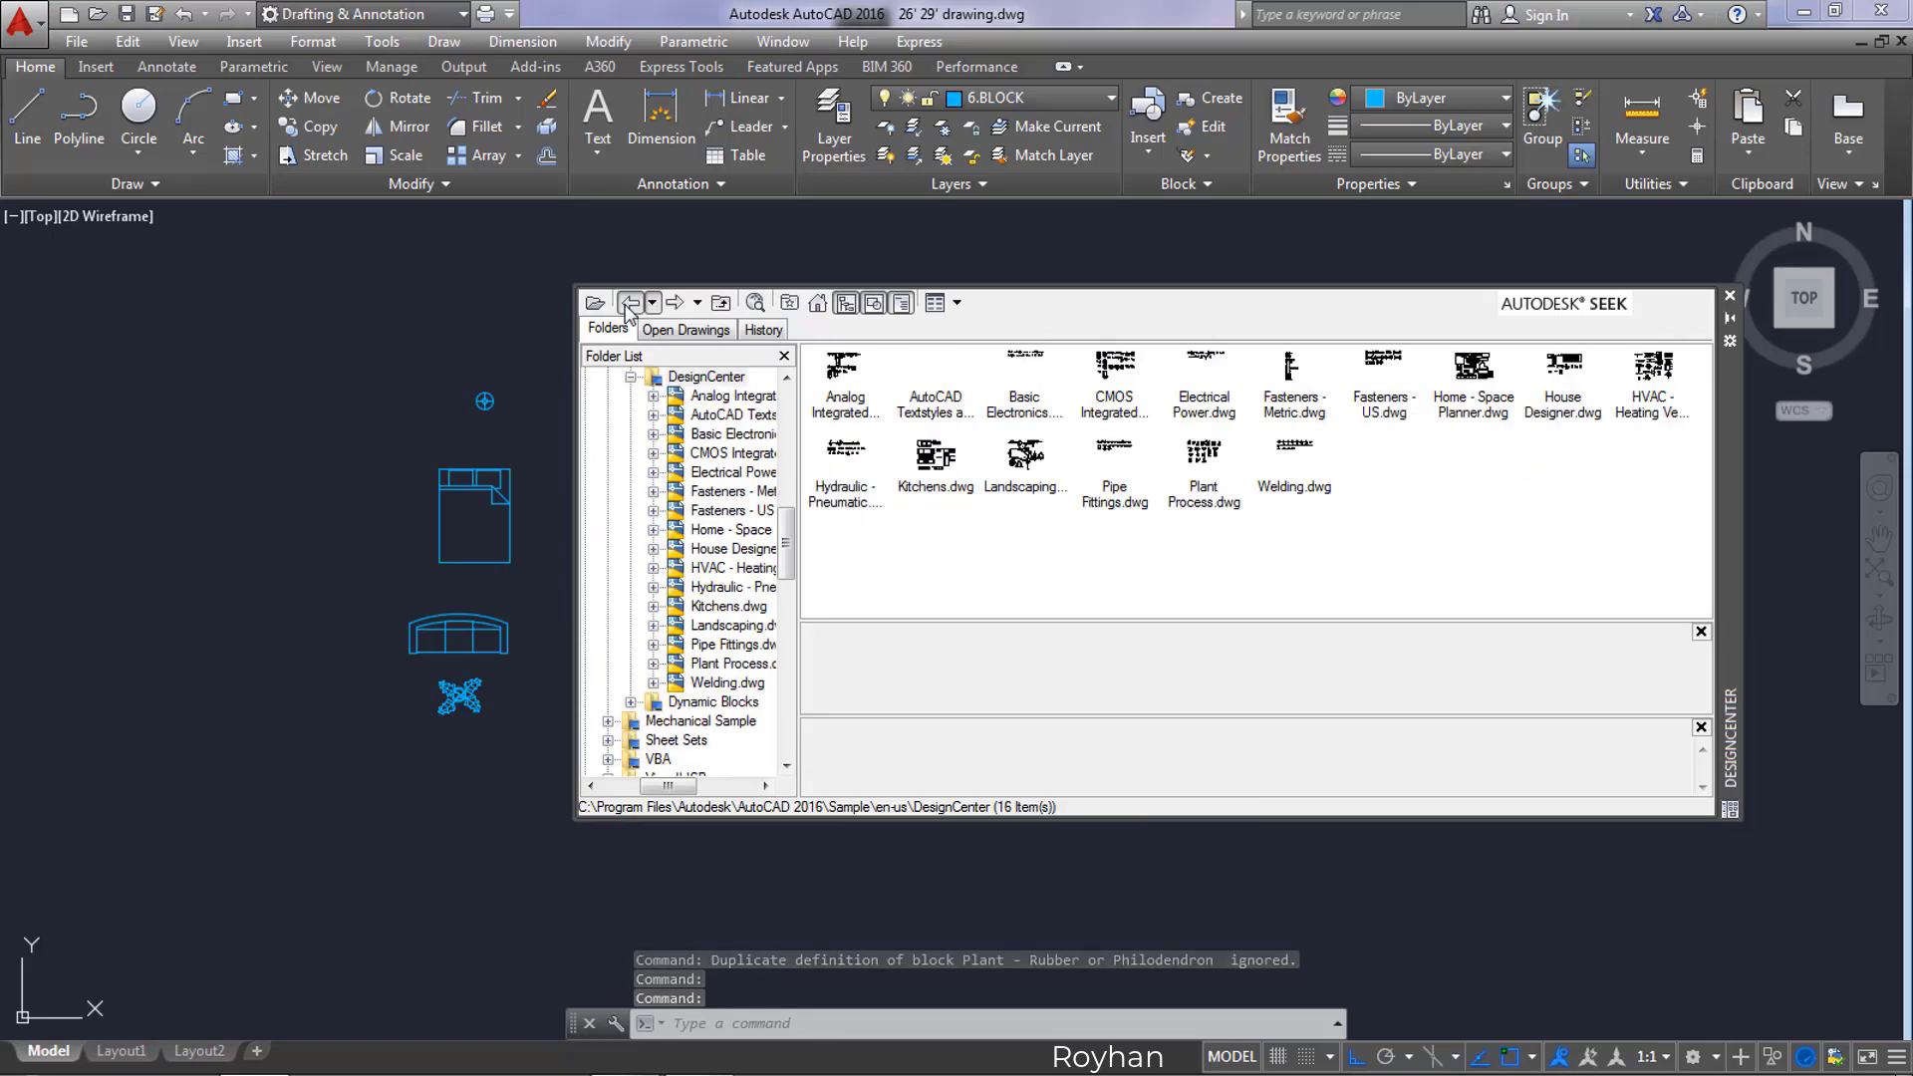
double_click(1559, 384)
double_click(852, 380)
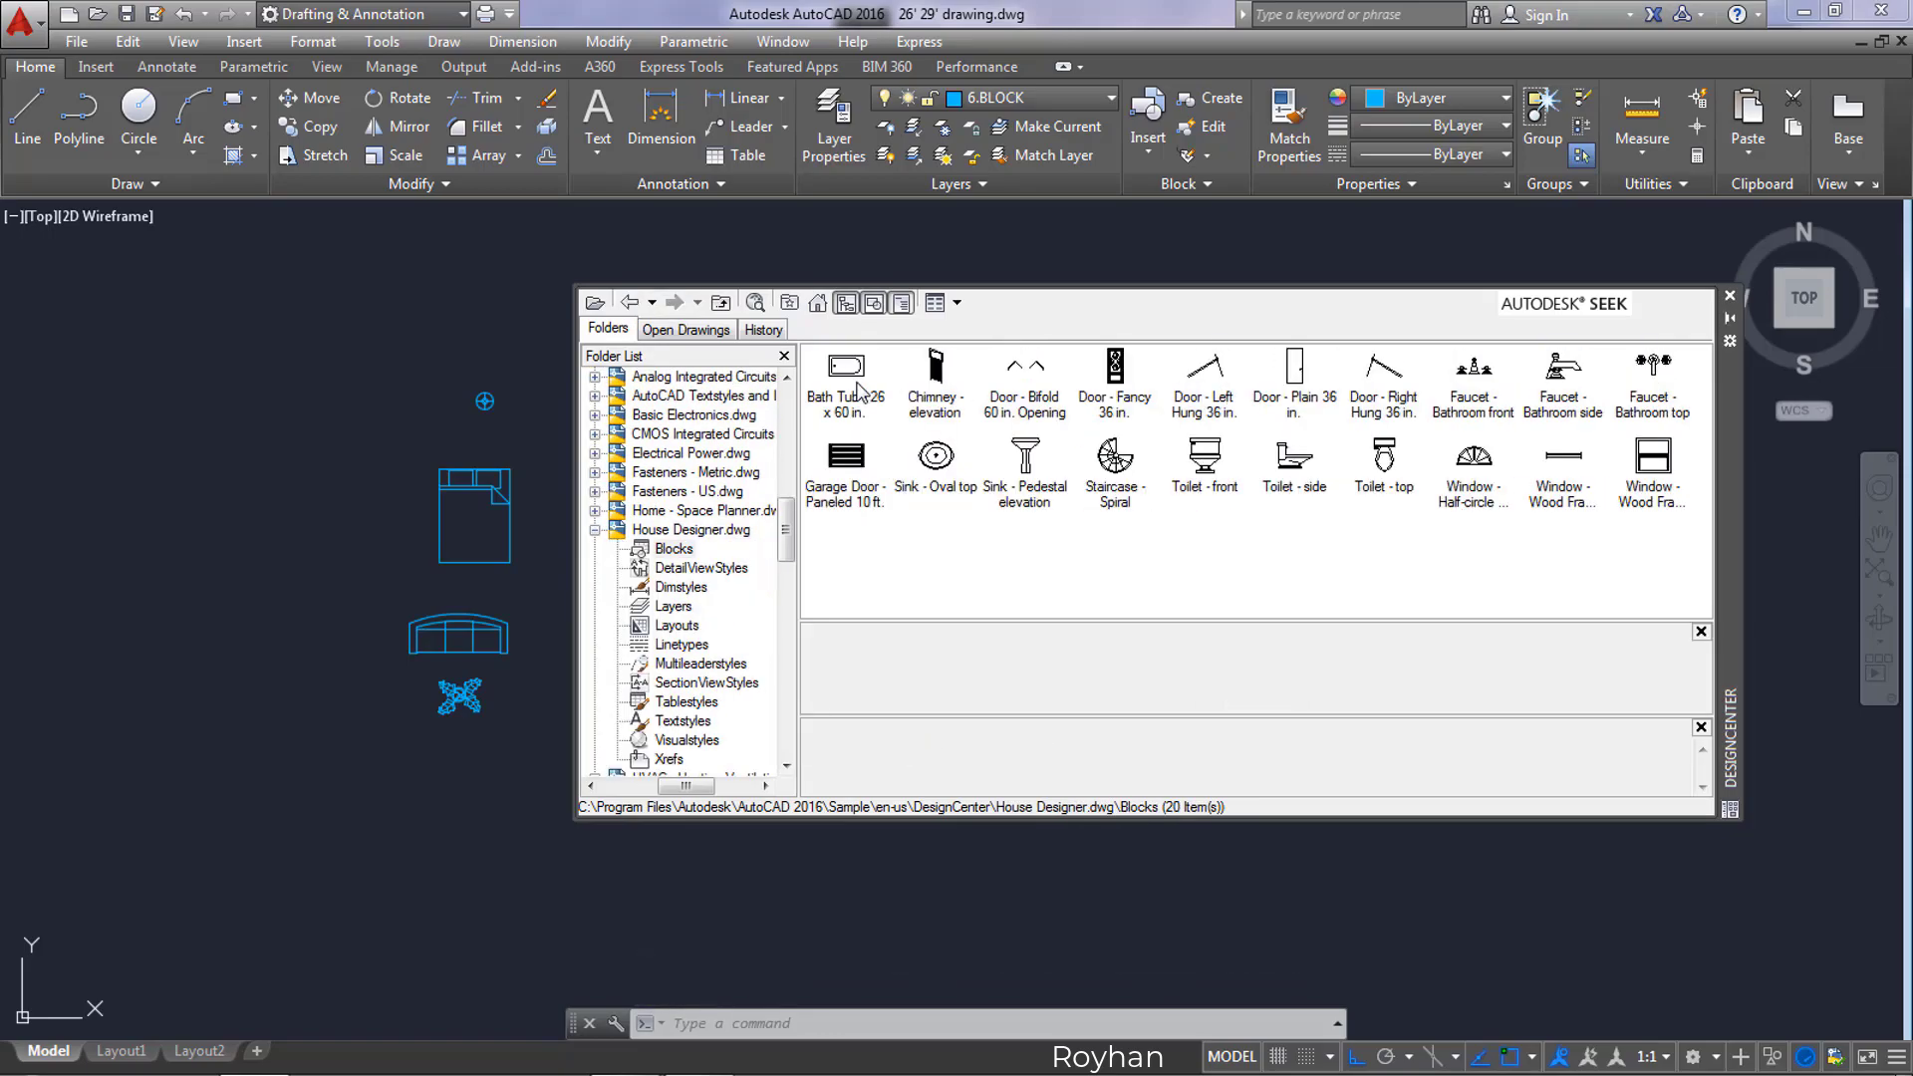
mouse_move(846, 366)
mouse_down()
mouse_move(807, 398)
mouse_move(538, 374)
mouse_move(497, 339)
mouse_up()
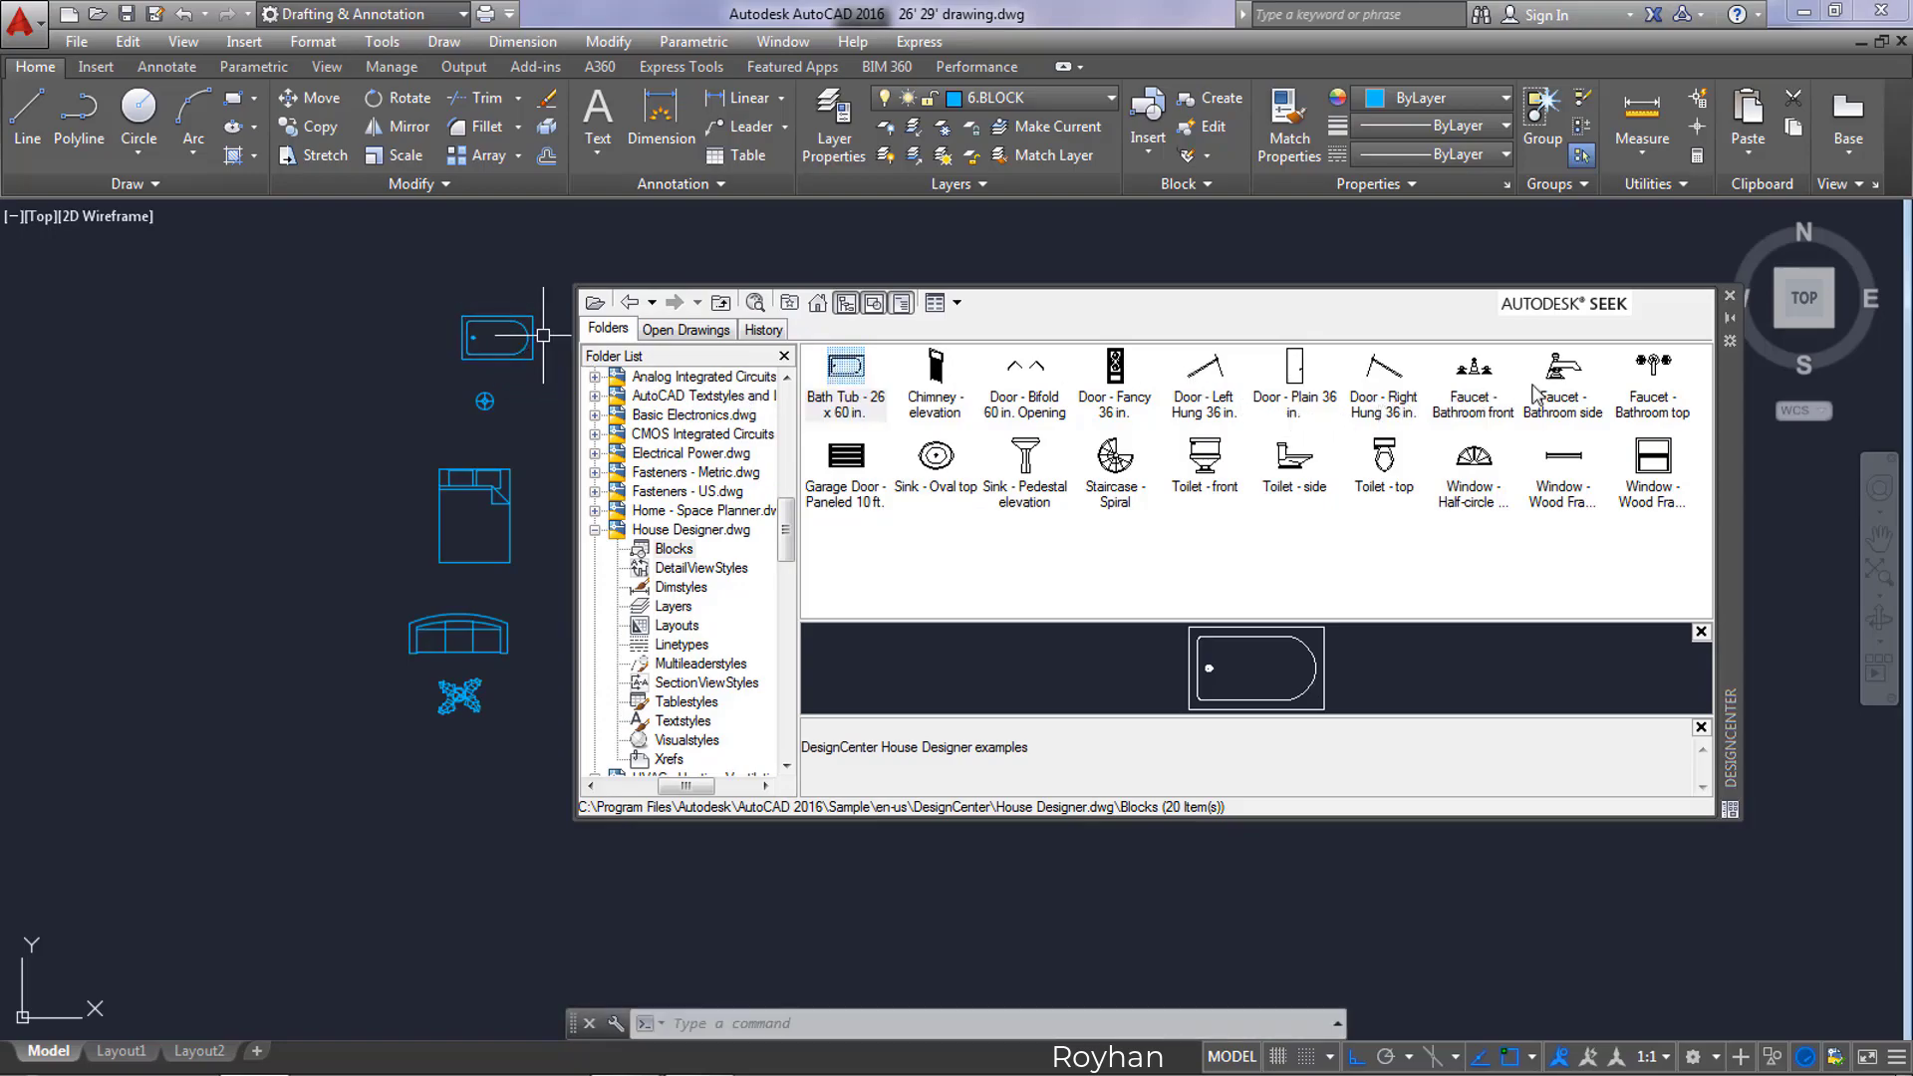
Step: Insert the Faucet - Bathroom top, Sink - Oval top and Toilet - top blocks around the bath tub
click(1664, 386)
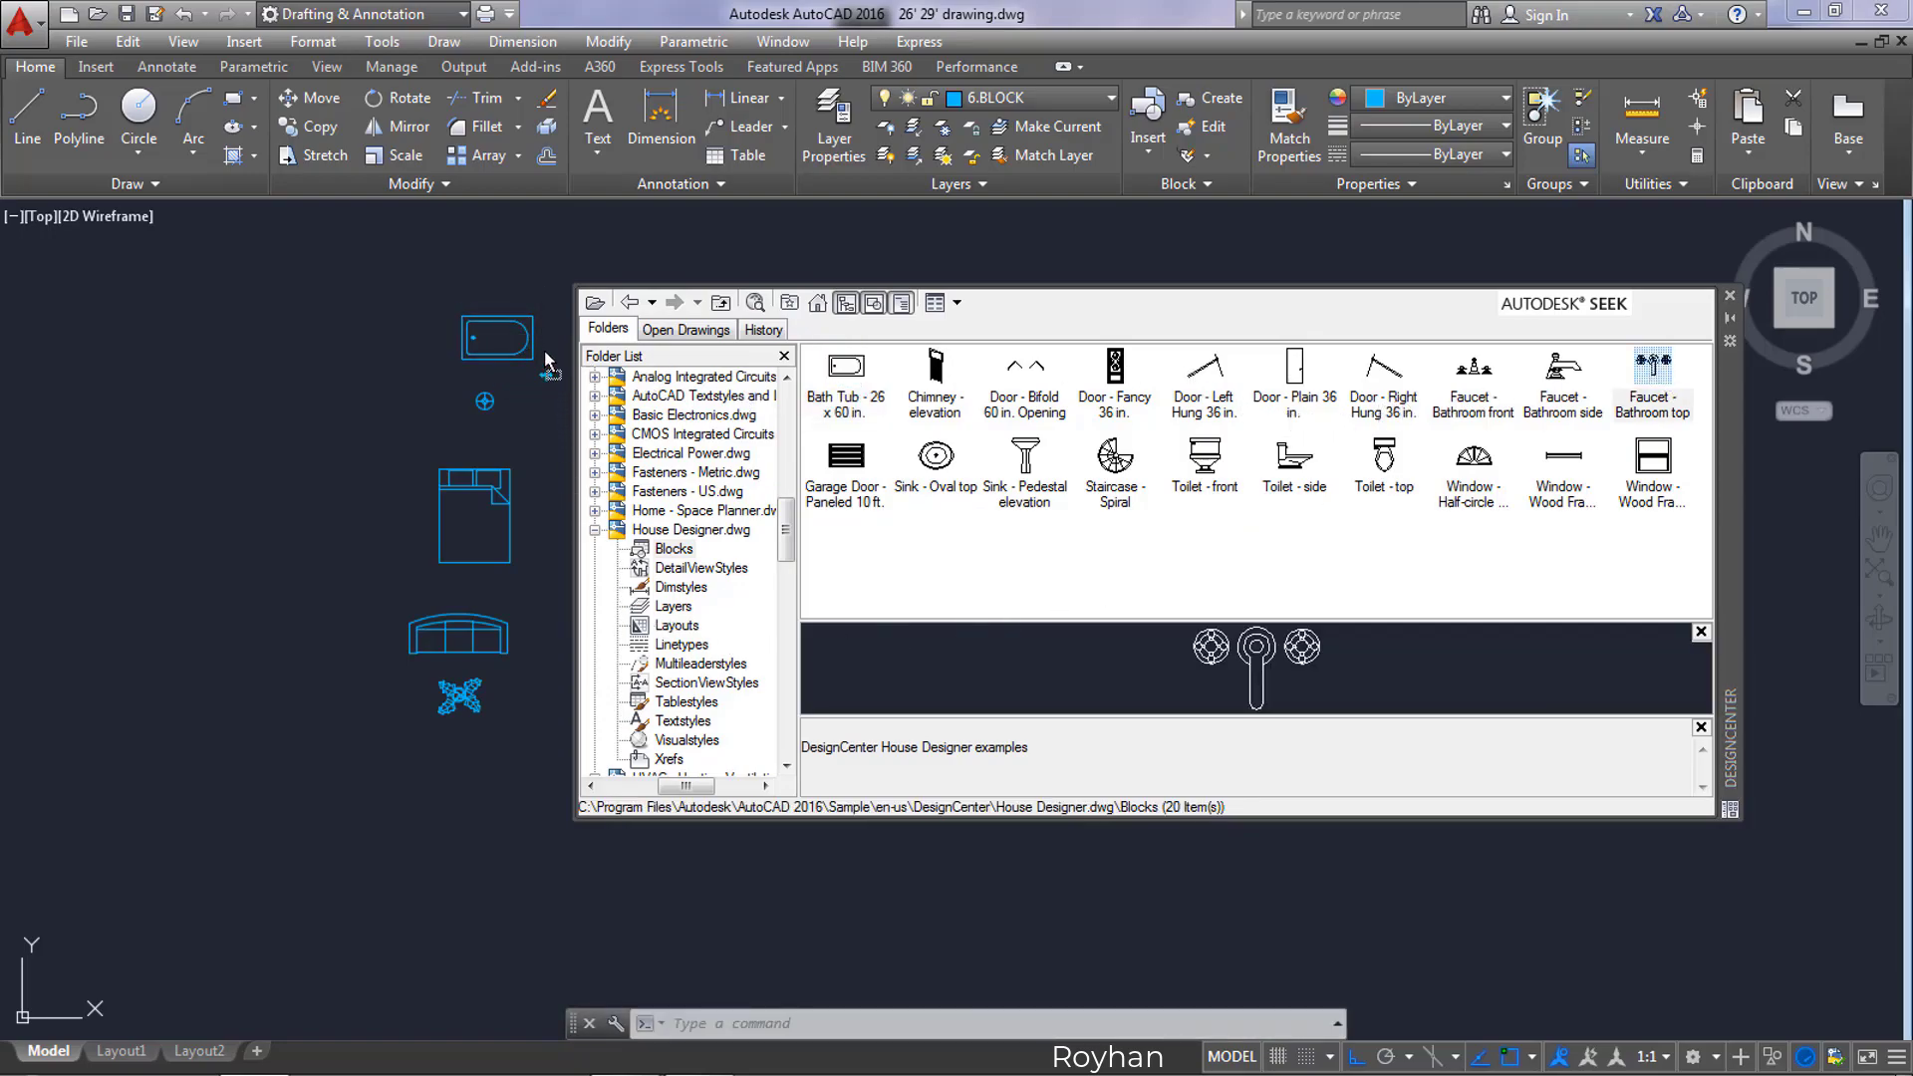
drag(559, 347, 560, 345)
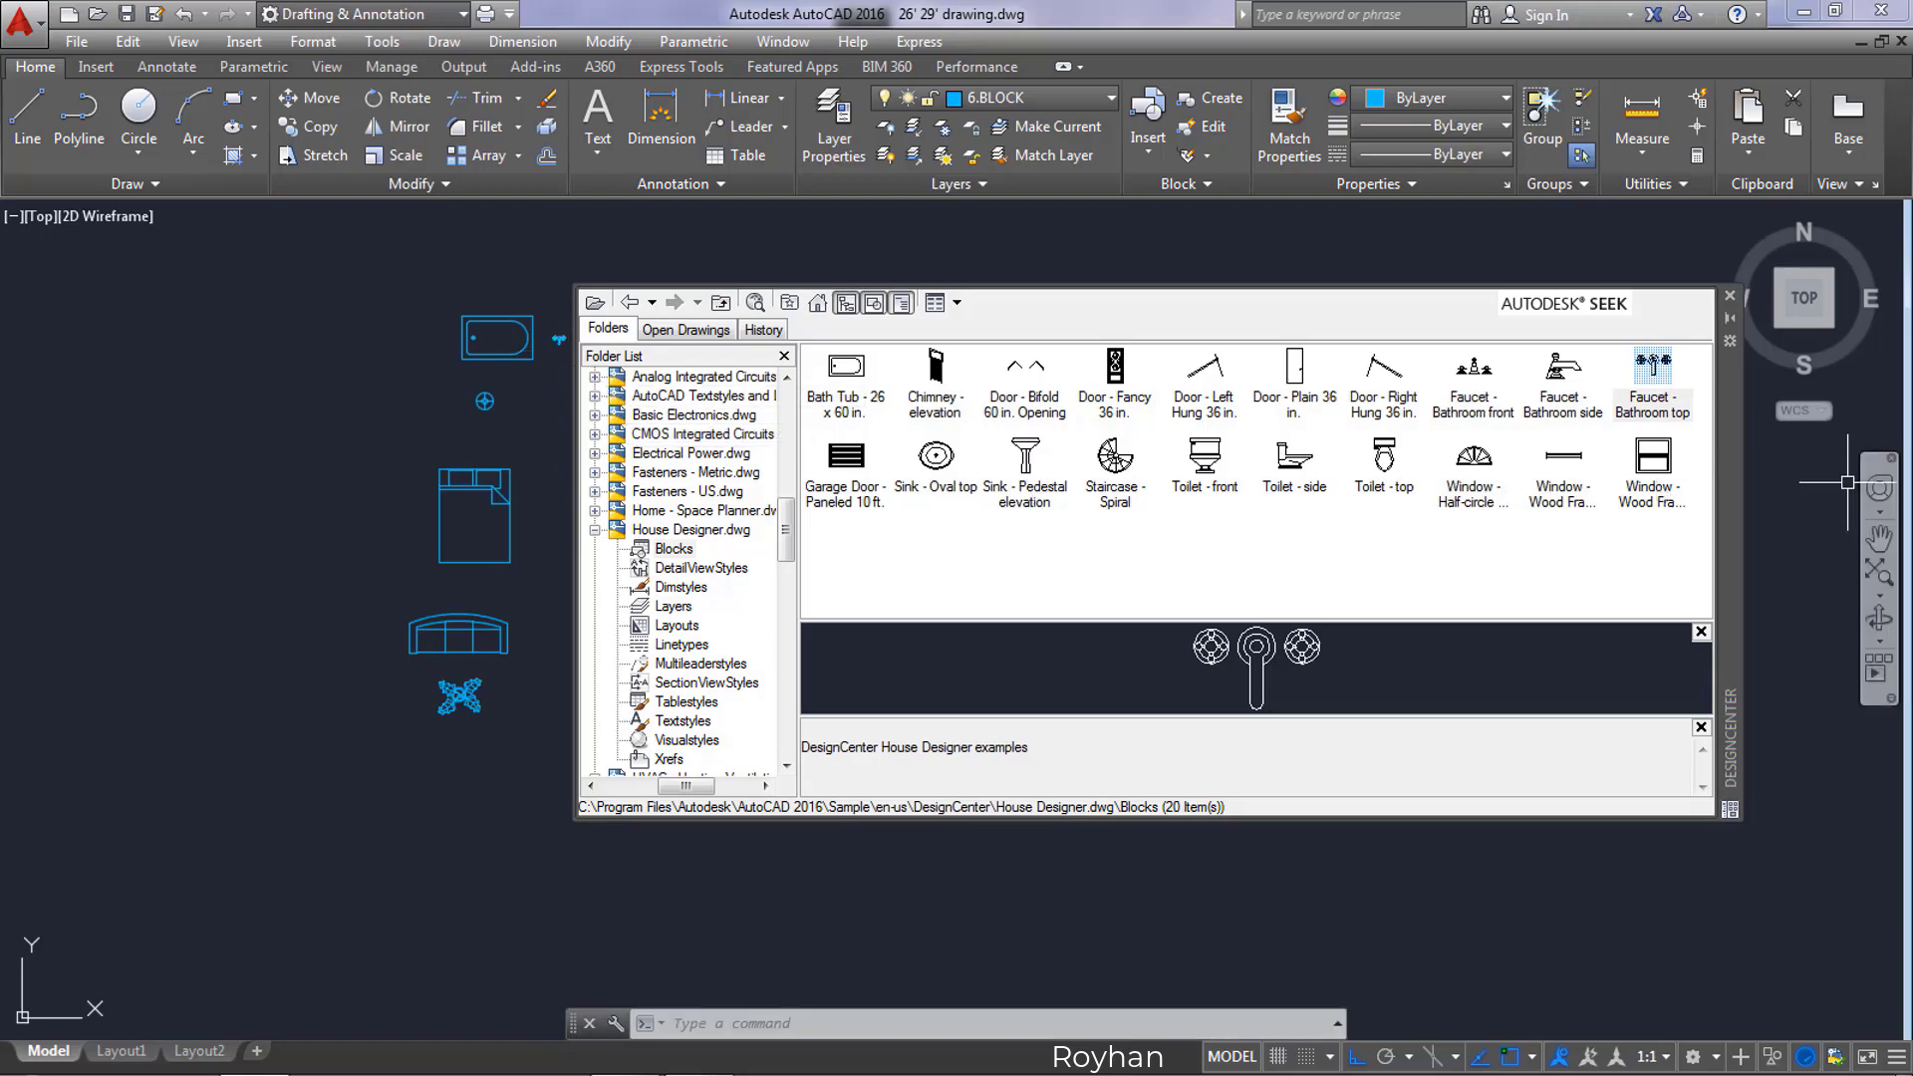
drag(941, 468, 543, 287)
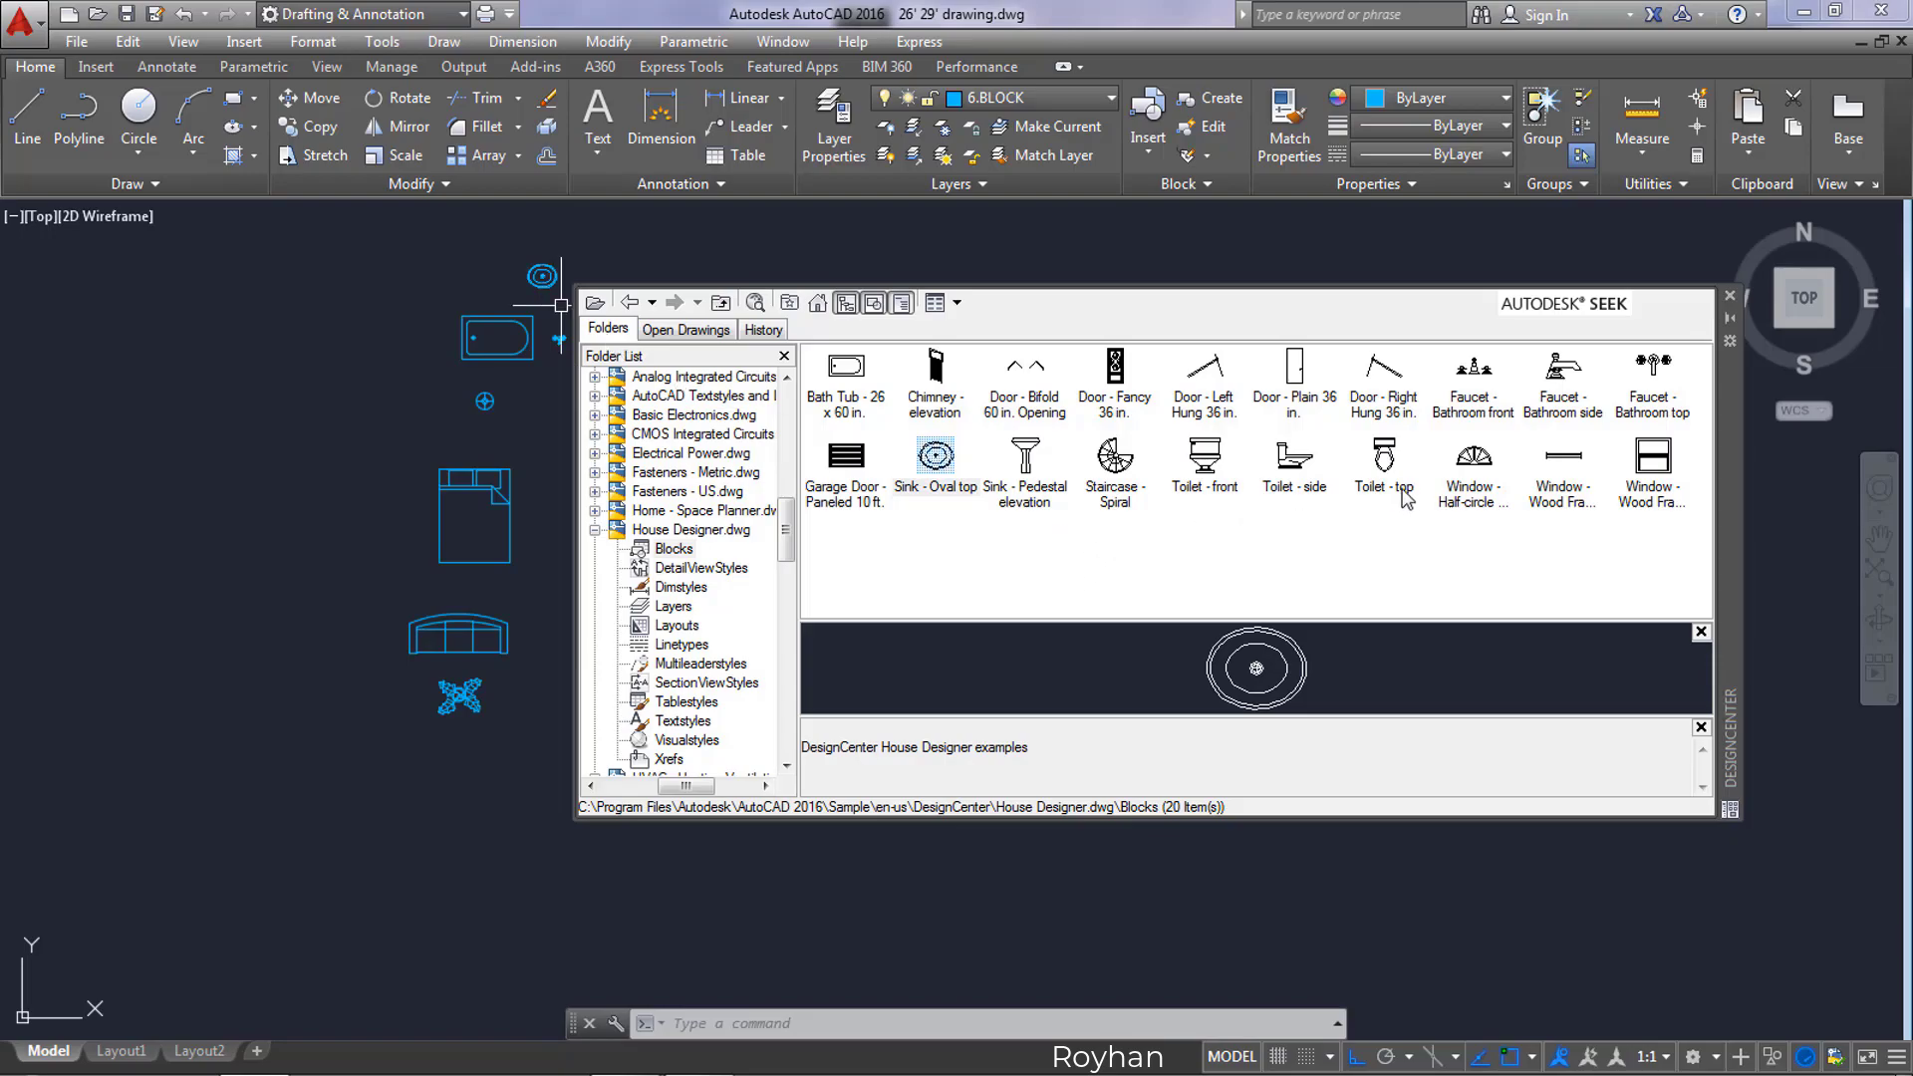
click(1384, 459)
drag(631, 340, 466, 279)
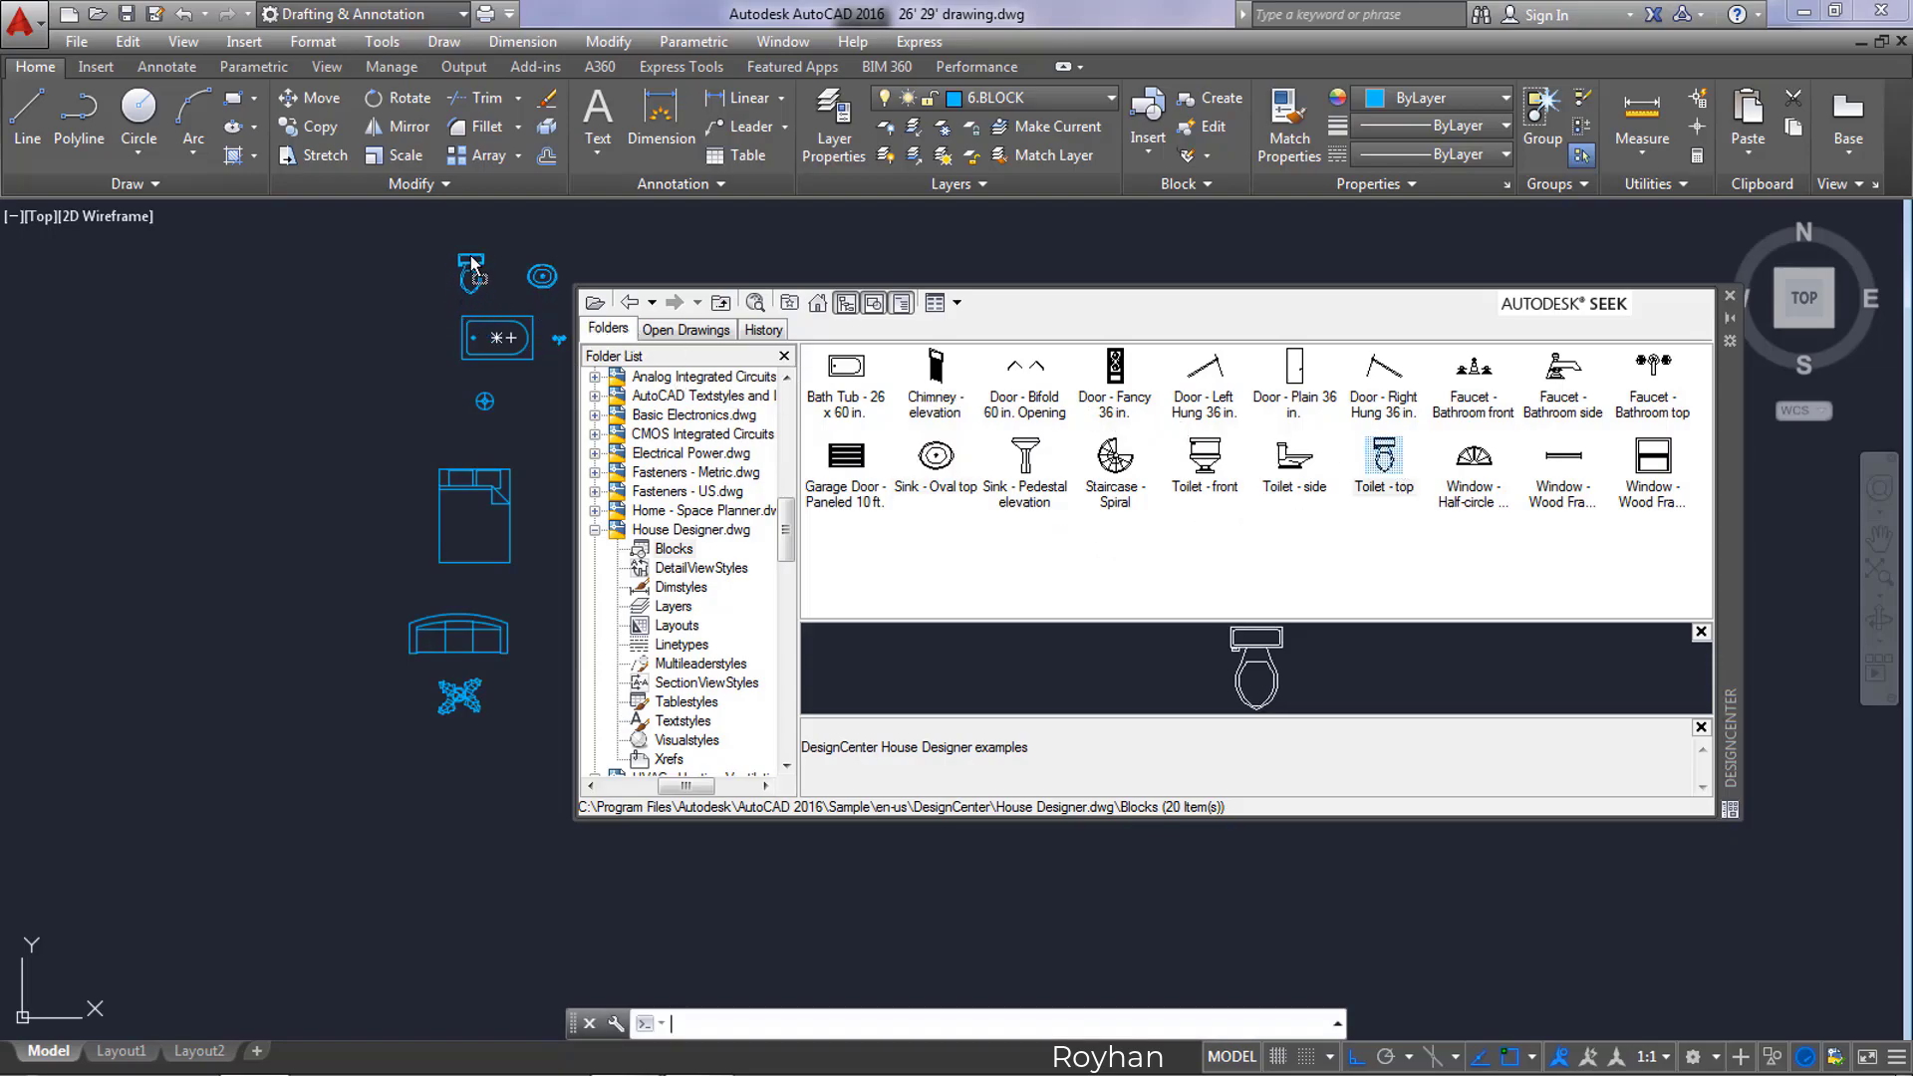
Step: Insert the Sink-double - 36 in top block from Kitchens.dwg below the plant block, and close DesignCenter
click(628, 303)
click(629, 303)
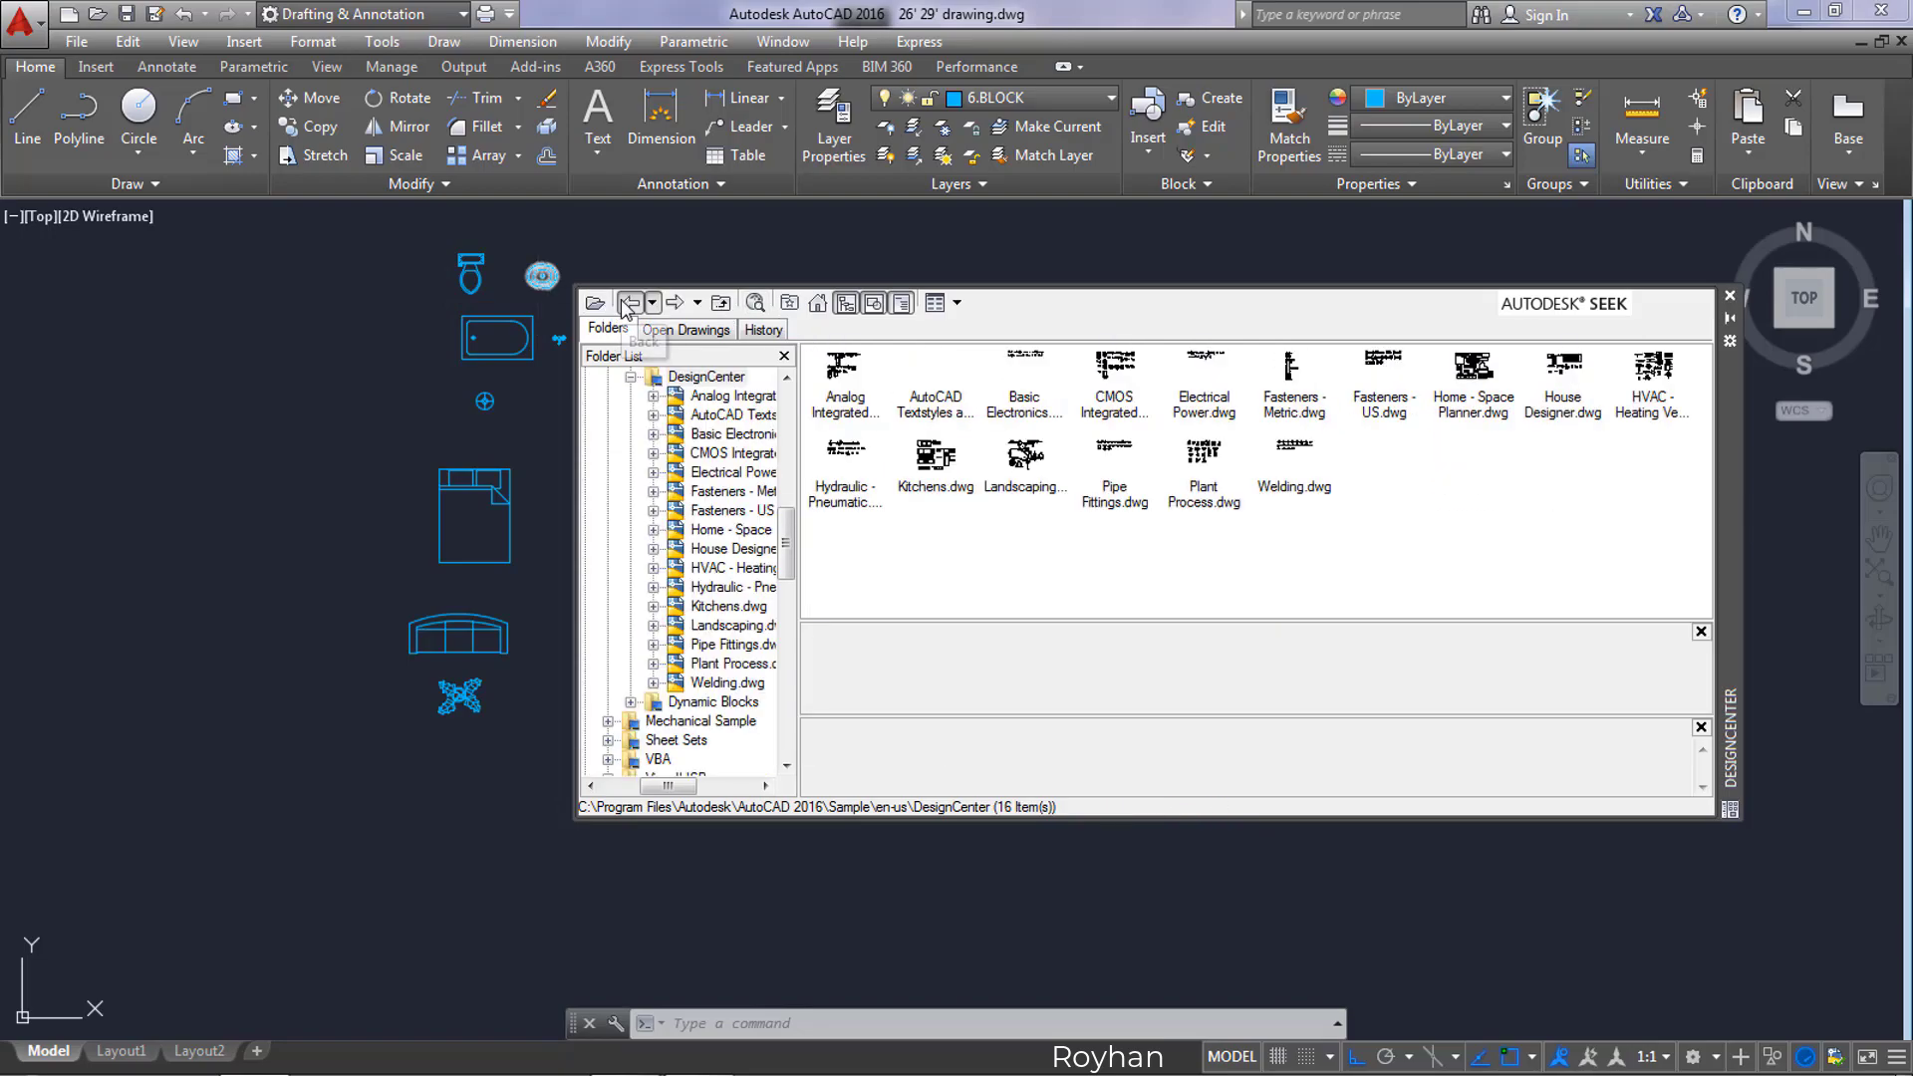
click(626, 309)
double_click(842, 371)
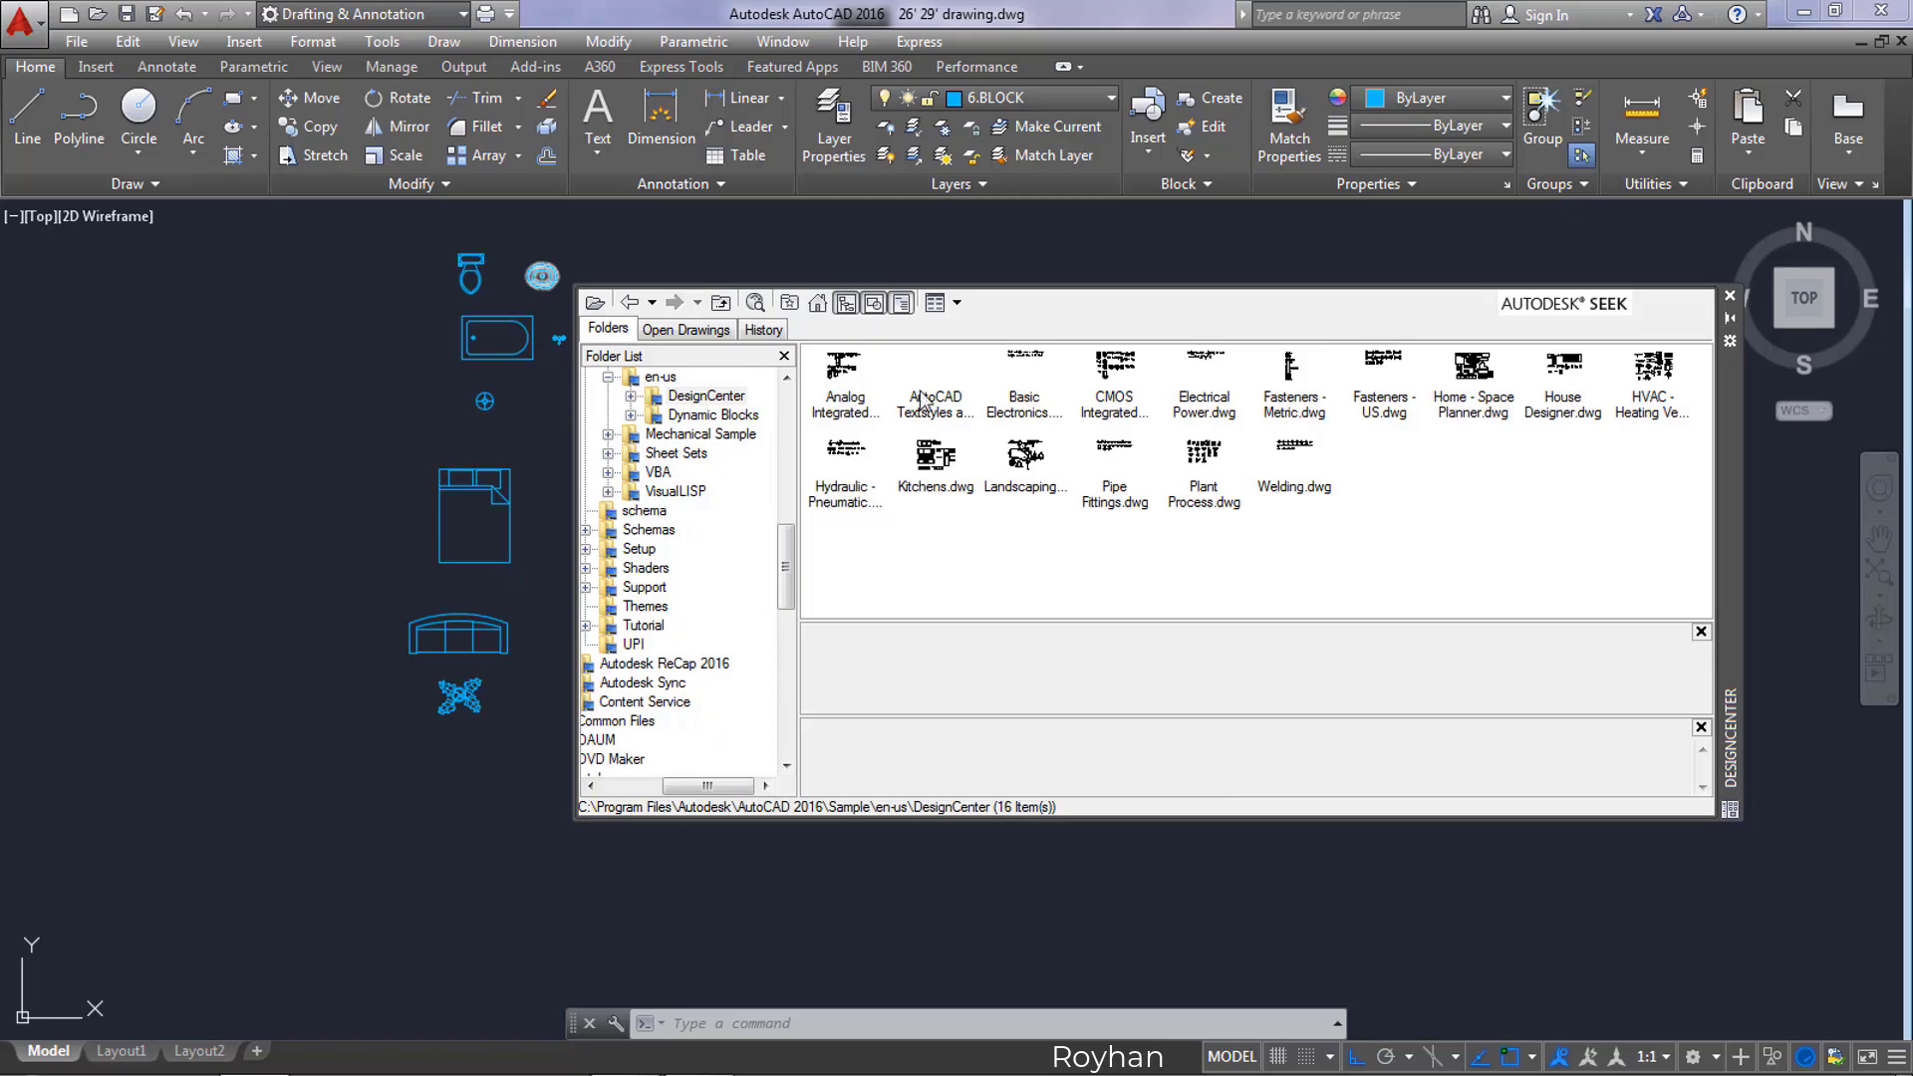
double_click(932, 463)
double_click(857, 383)
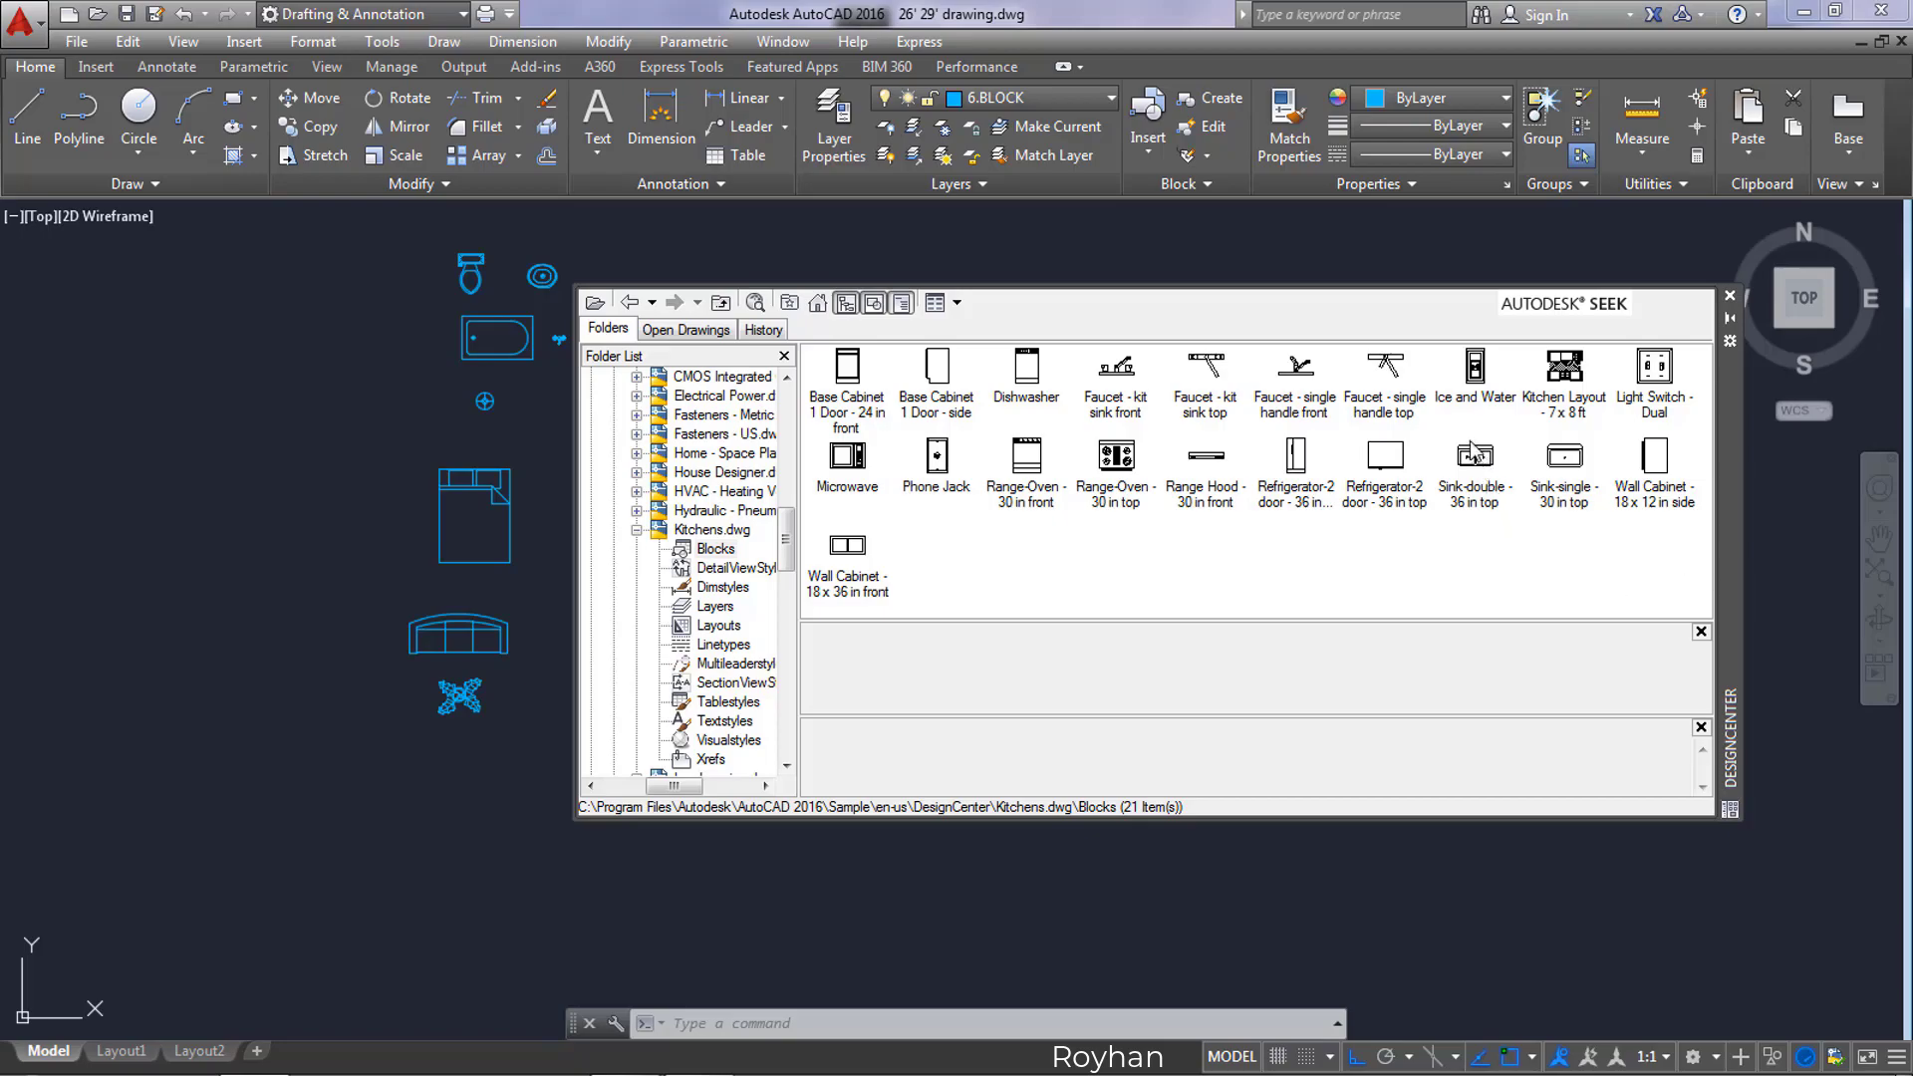
drag(1472, 458, 921, 660)
mouse_move(701, 707)
mouse_down()
mouse_move(334, 670)
mouse_move(431, 849)
mouse_move(462, 819)
mouse_up()
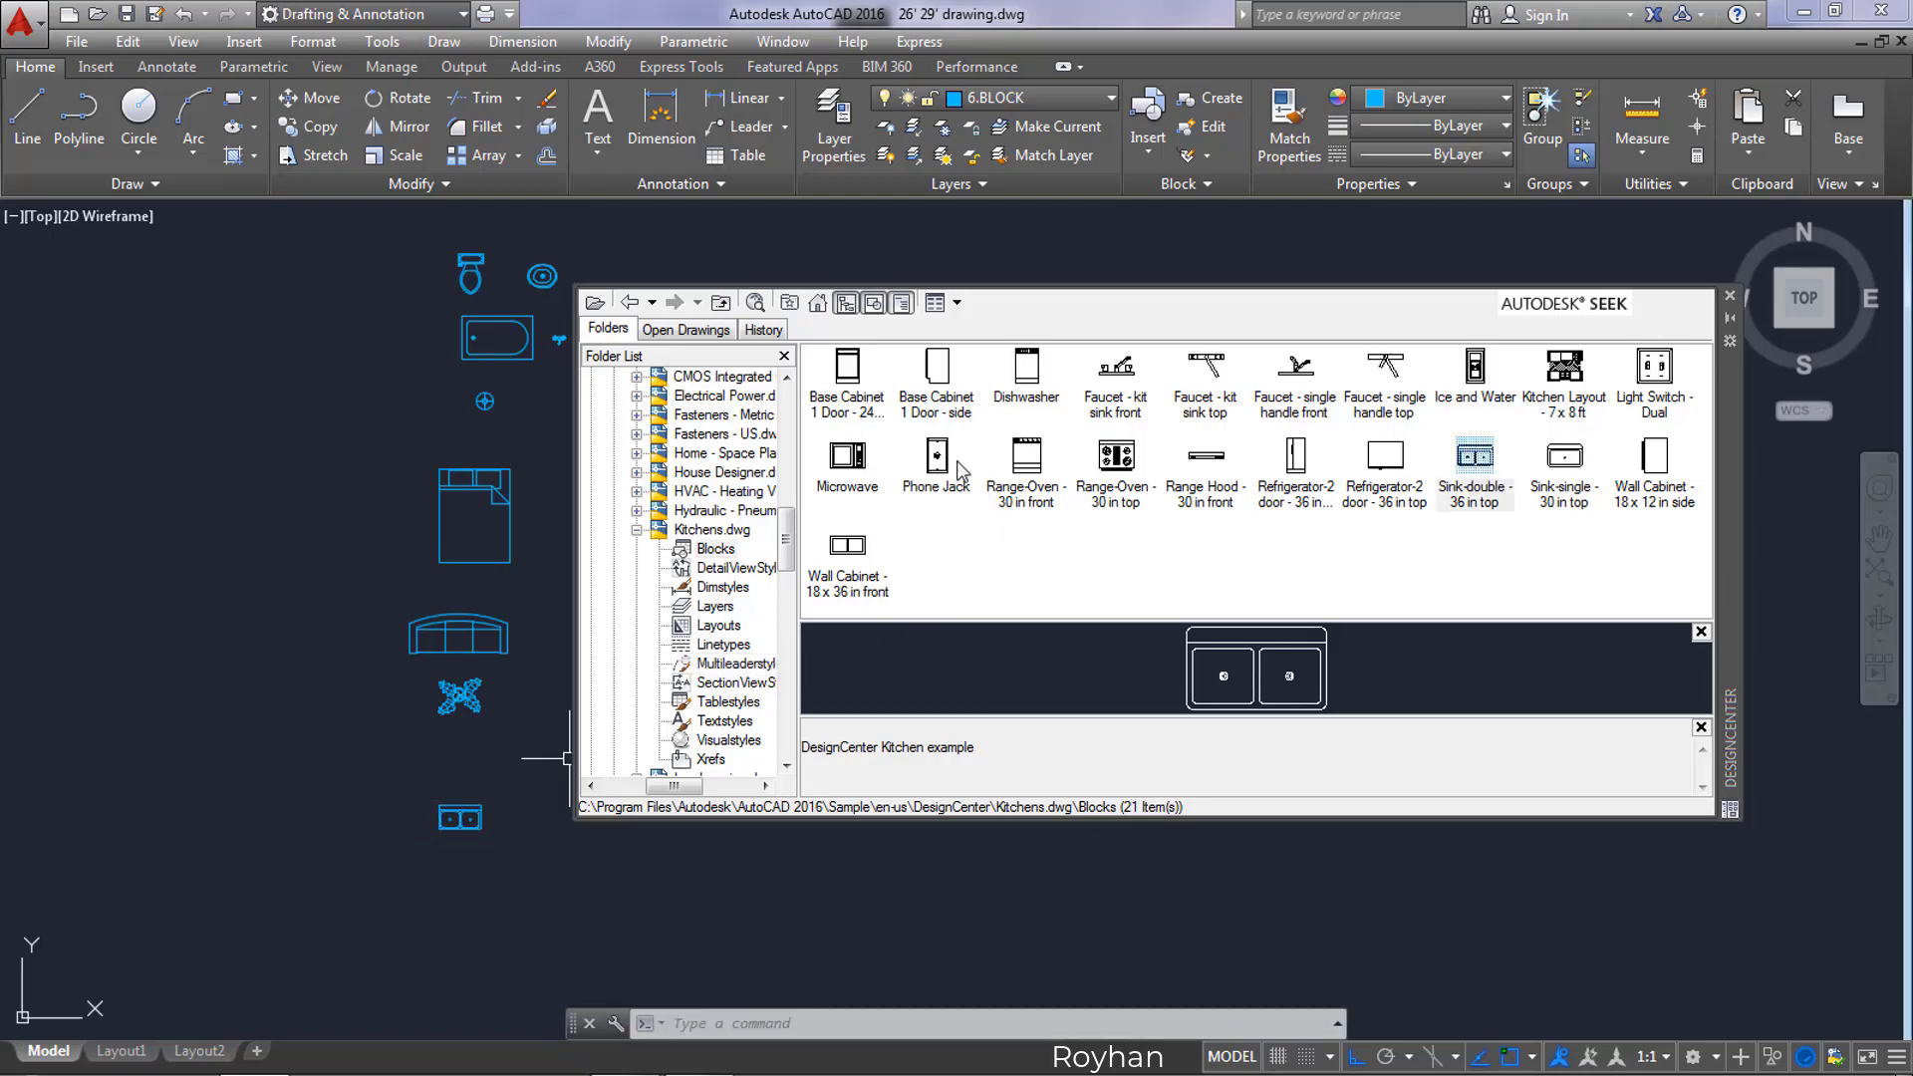
click(1728, 299)
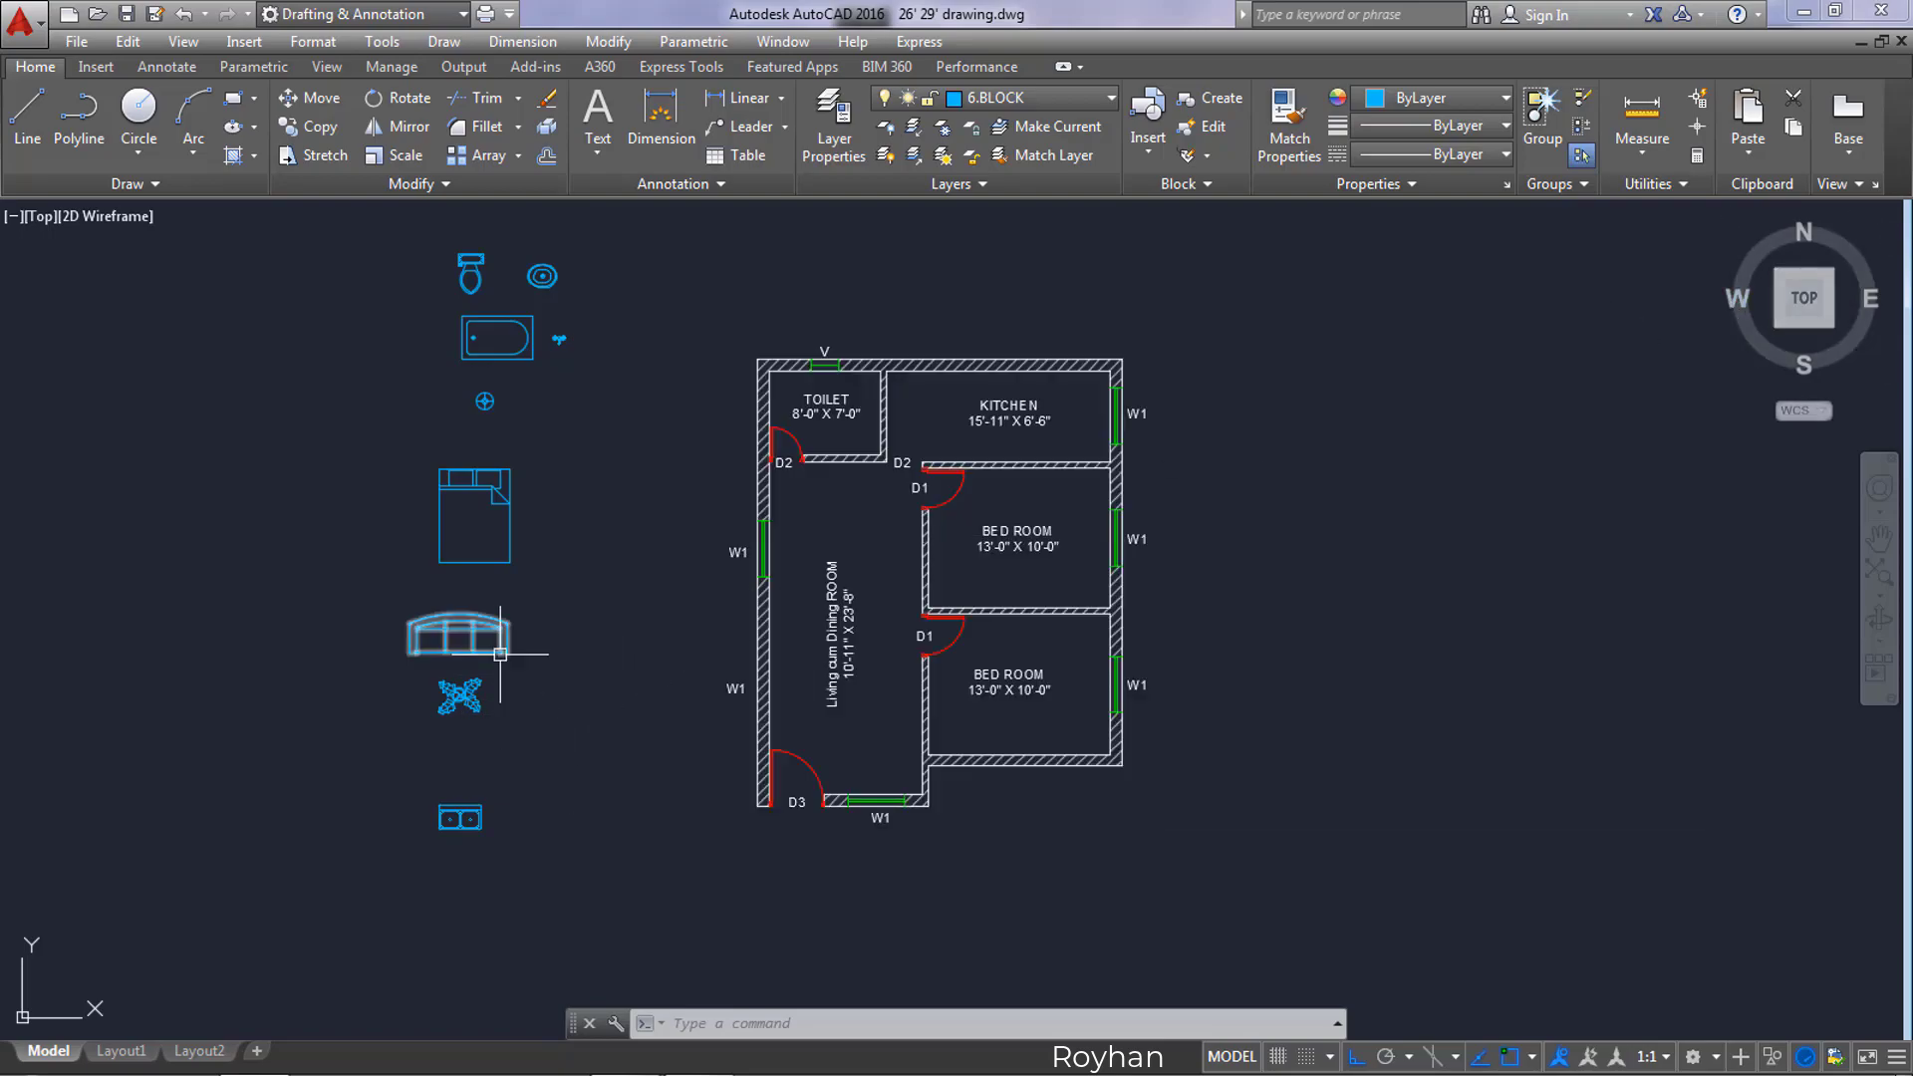
Step: Copy the bed block into both bedrooms, placing one copy over each room label
click(568, 580)
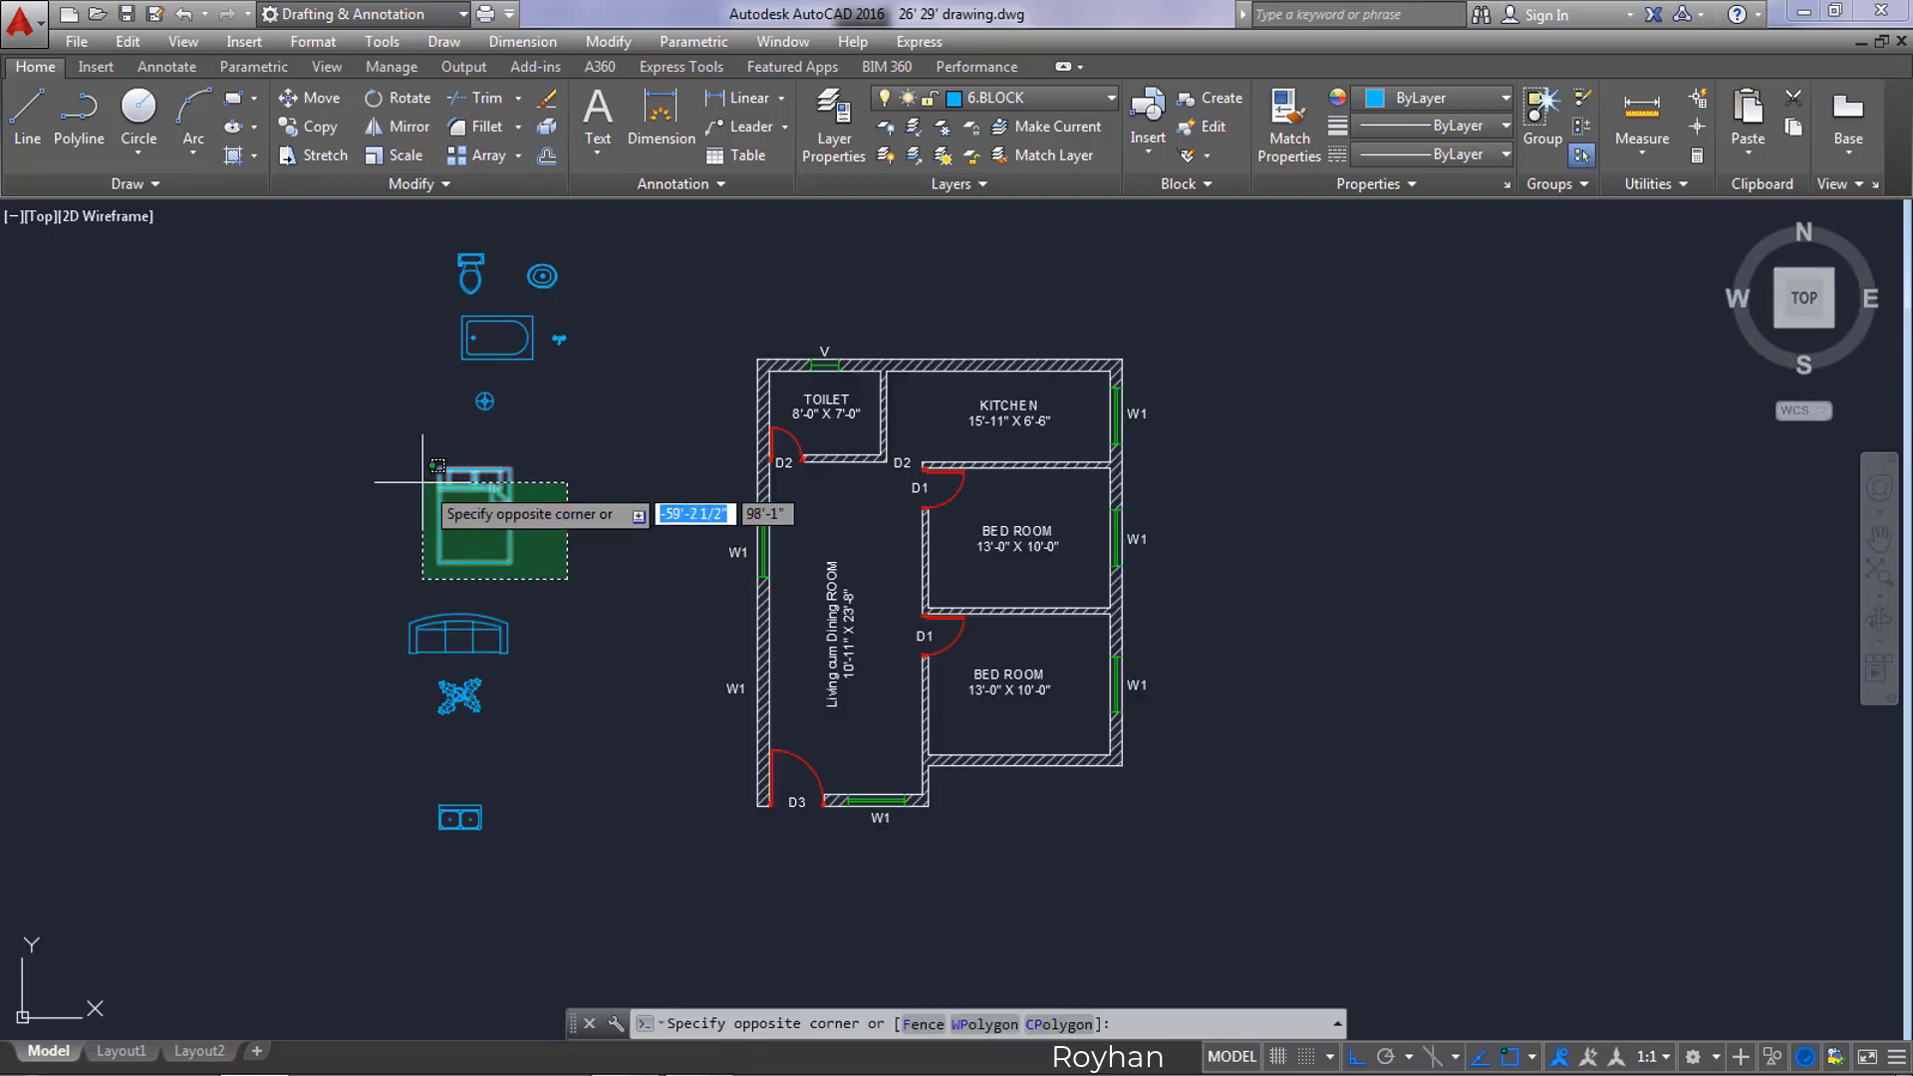
click(381, 430)
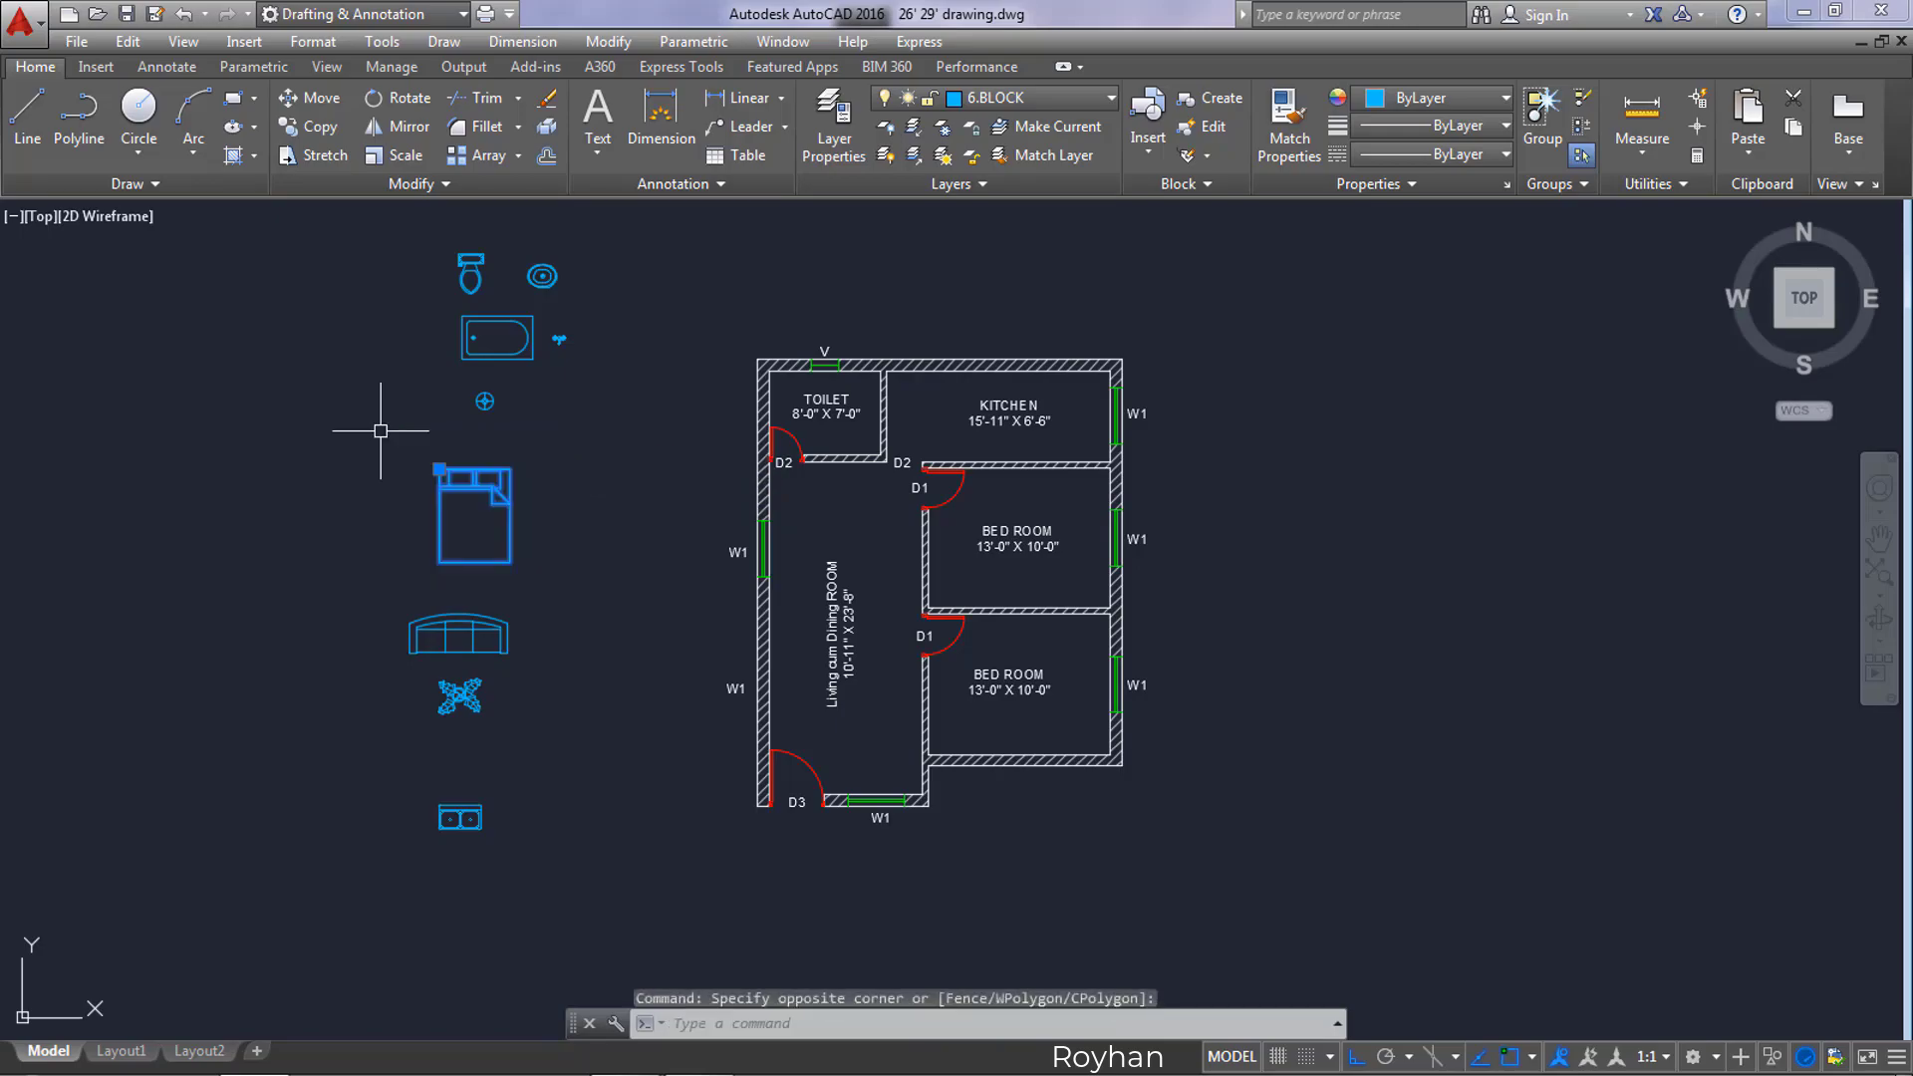
text(CO)
key(Return)
click(464, 519)
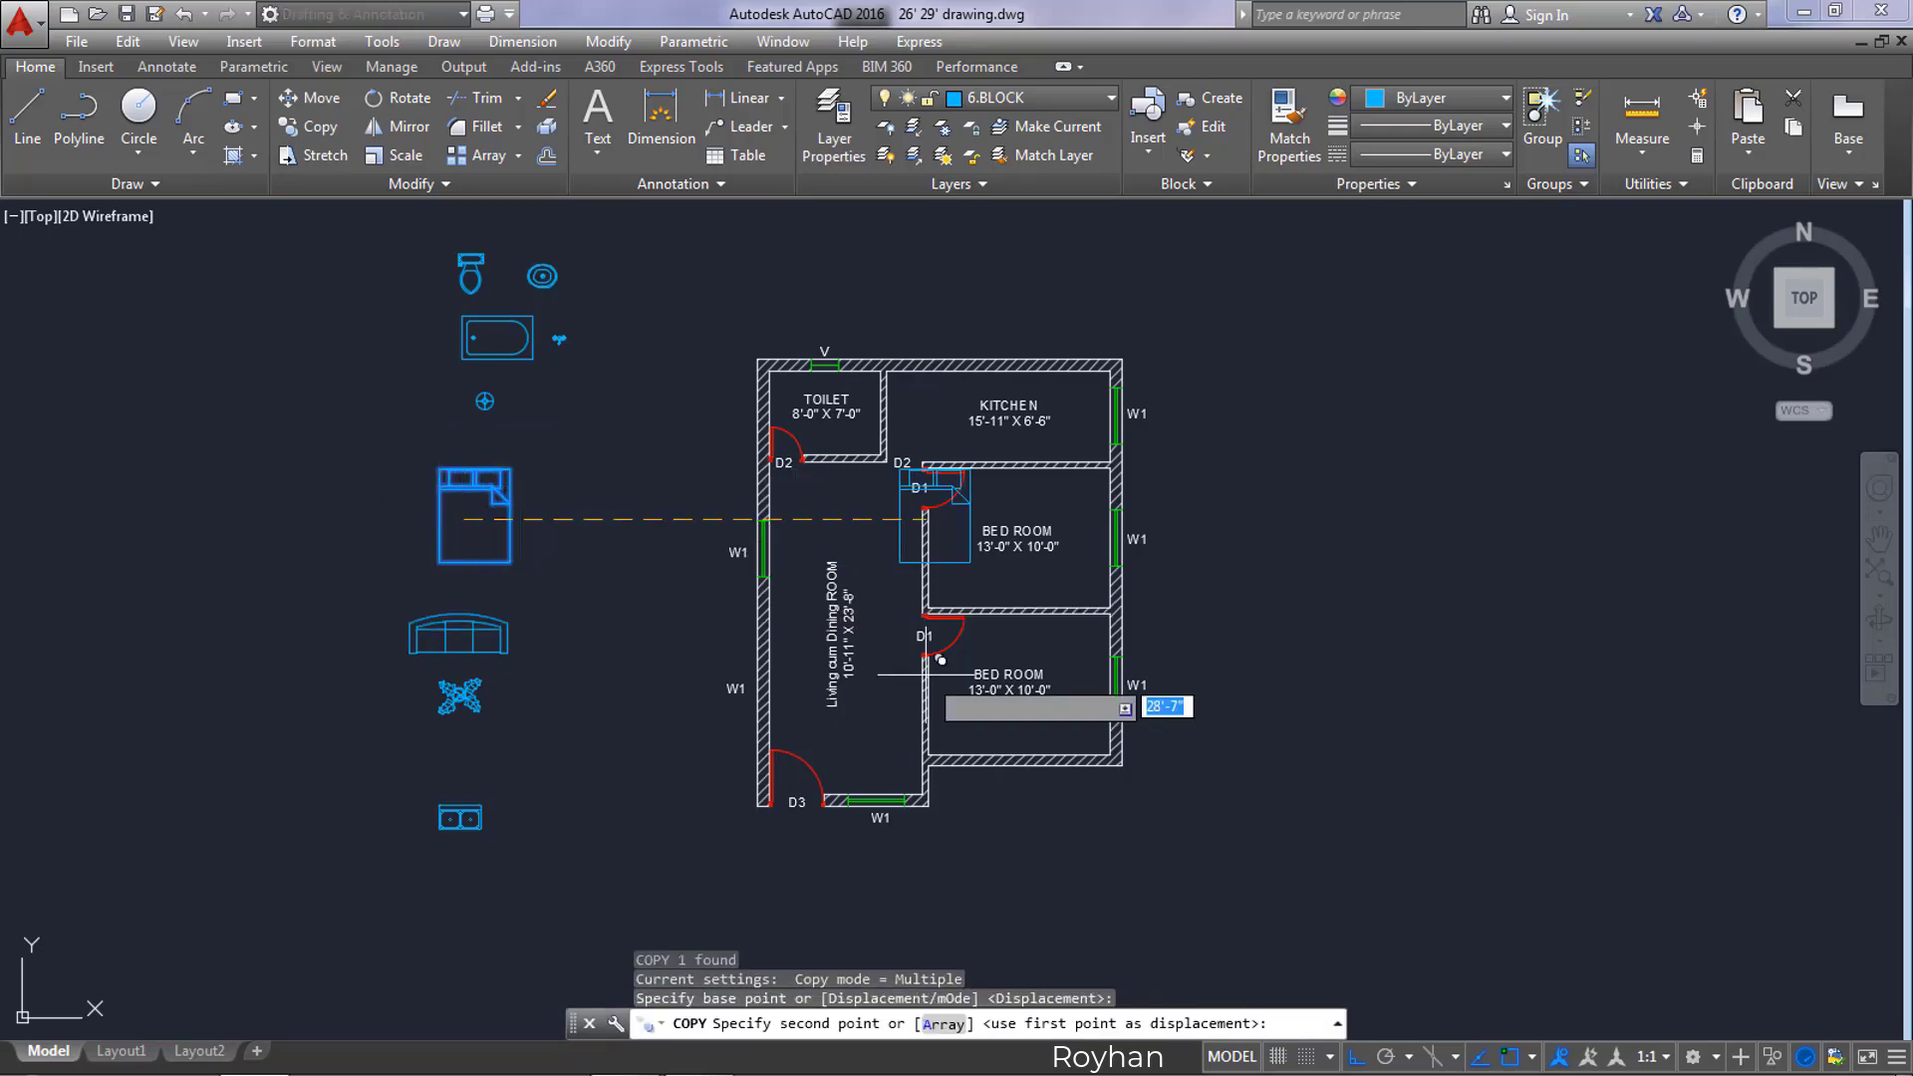
click(1010, 520)
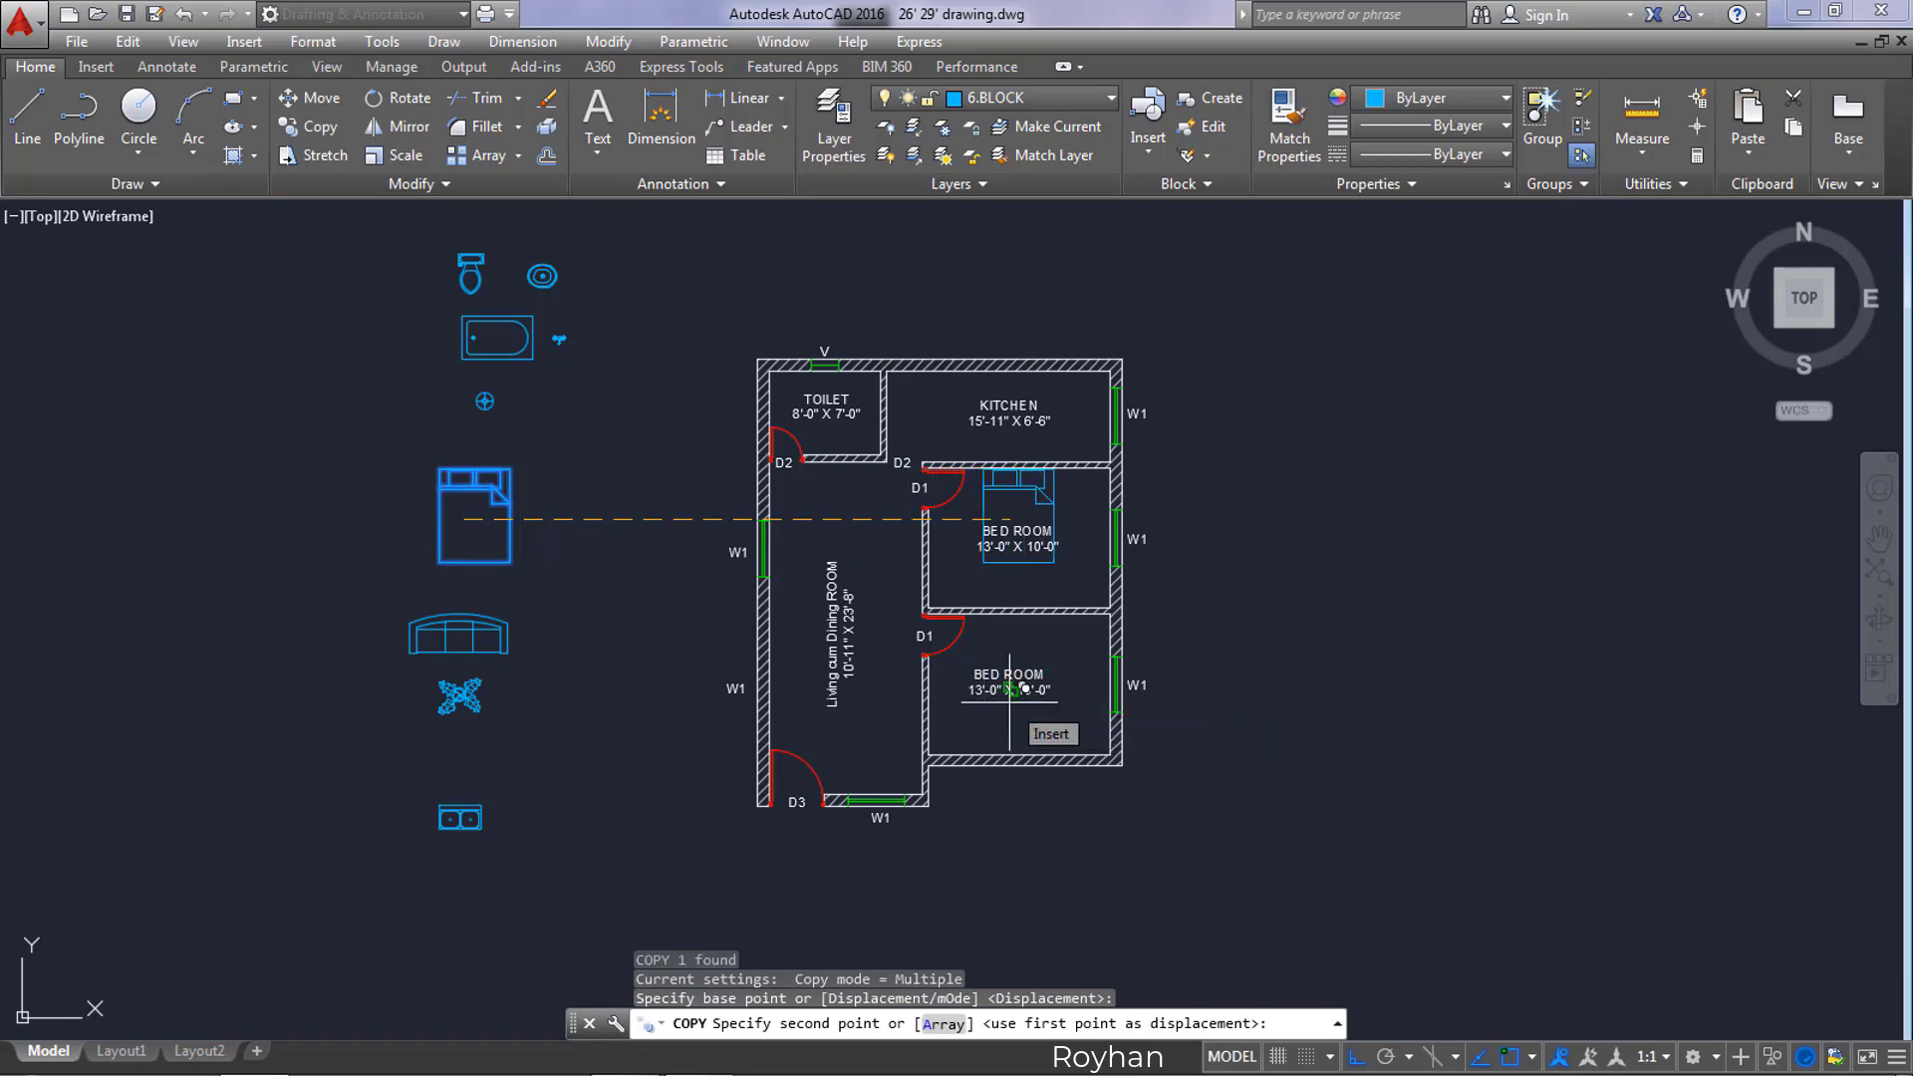
scroll(1029, 704, up, 2)
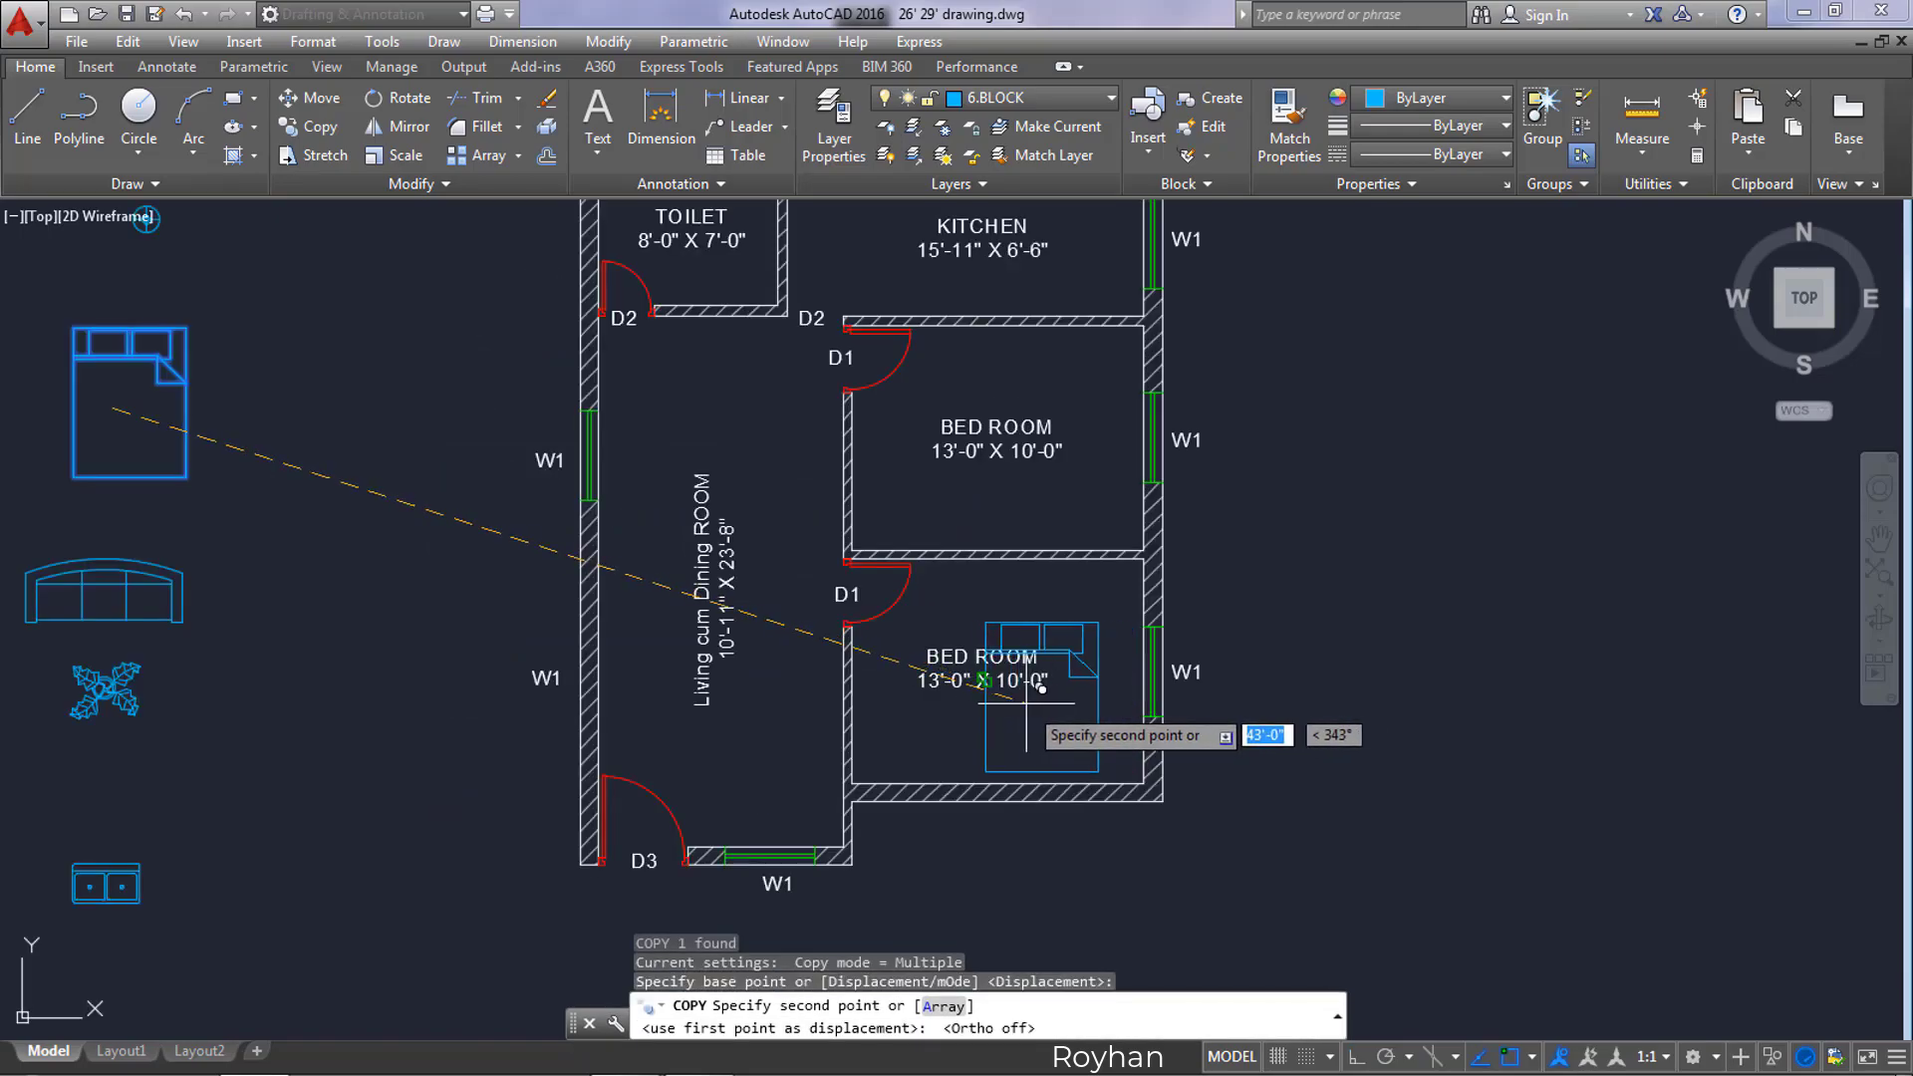
click(983, 679)
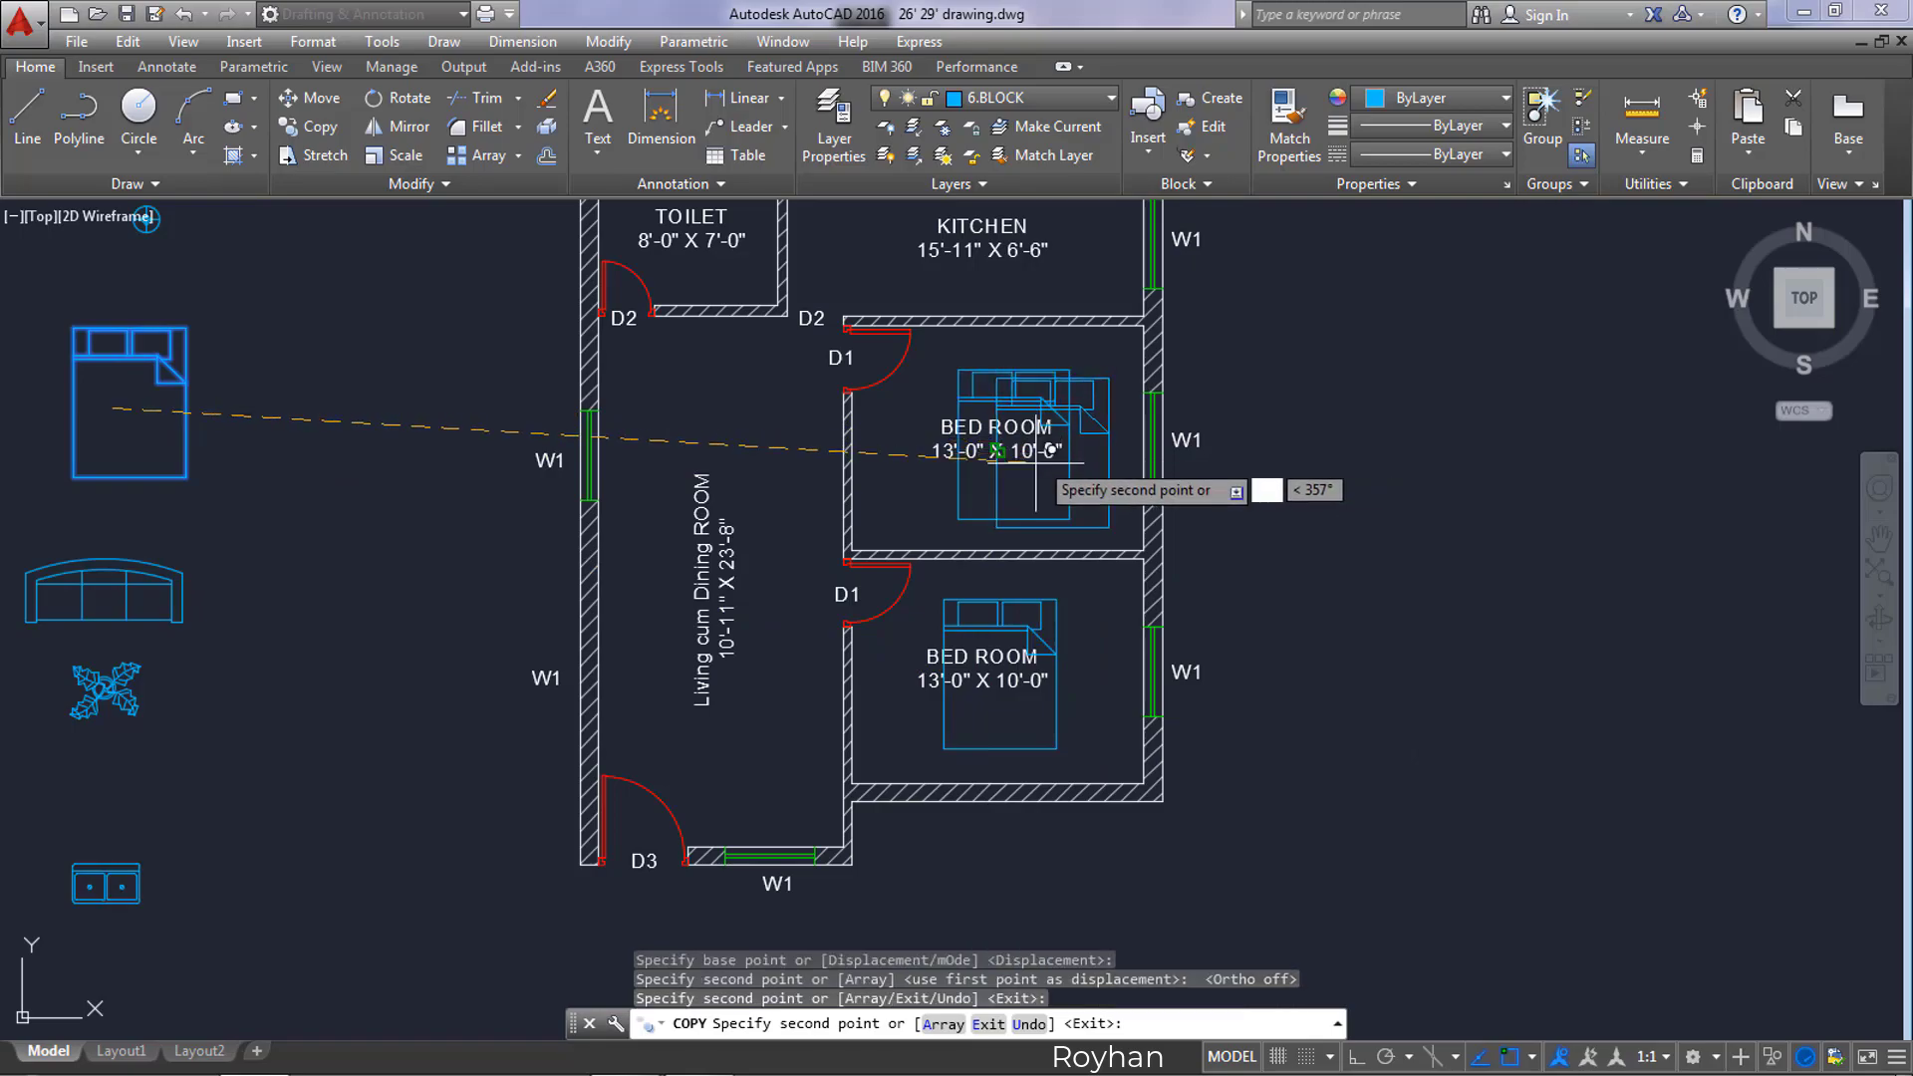
key(Return)
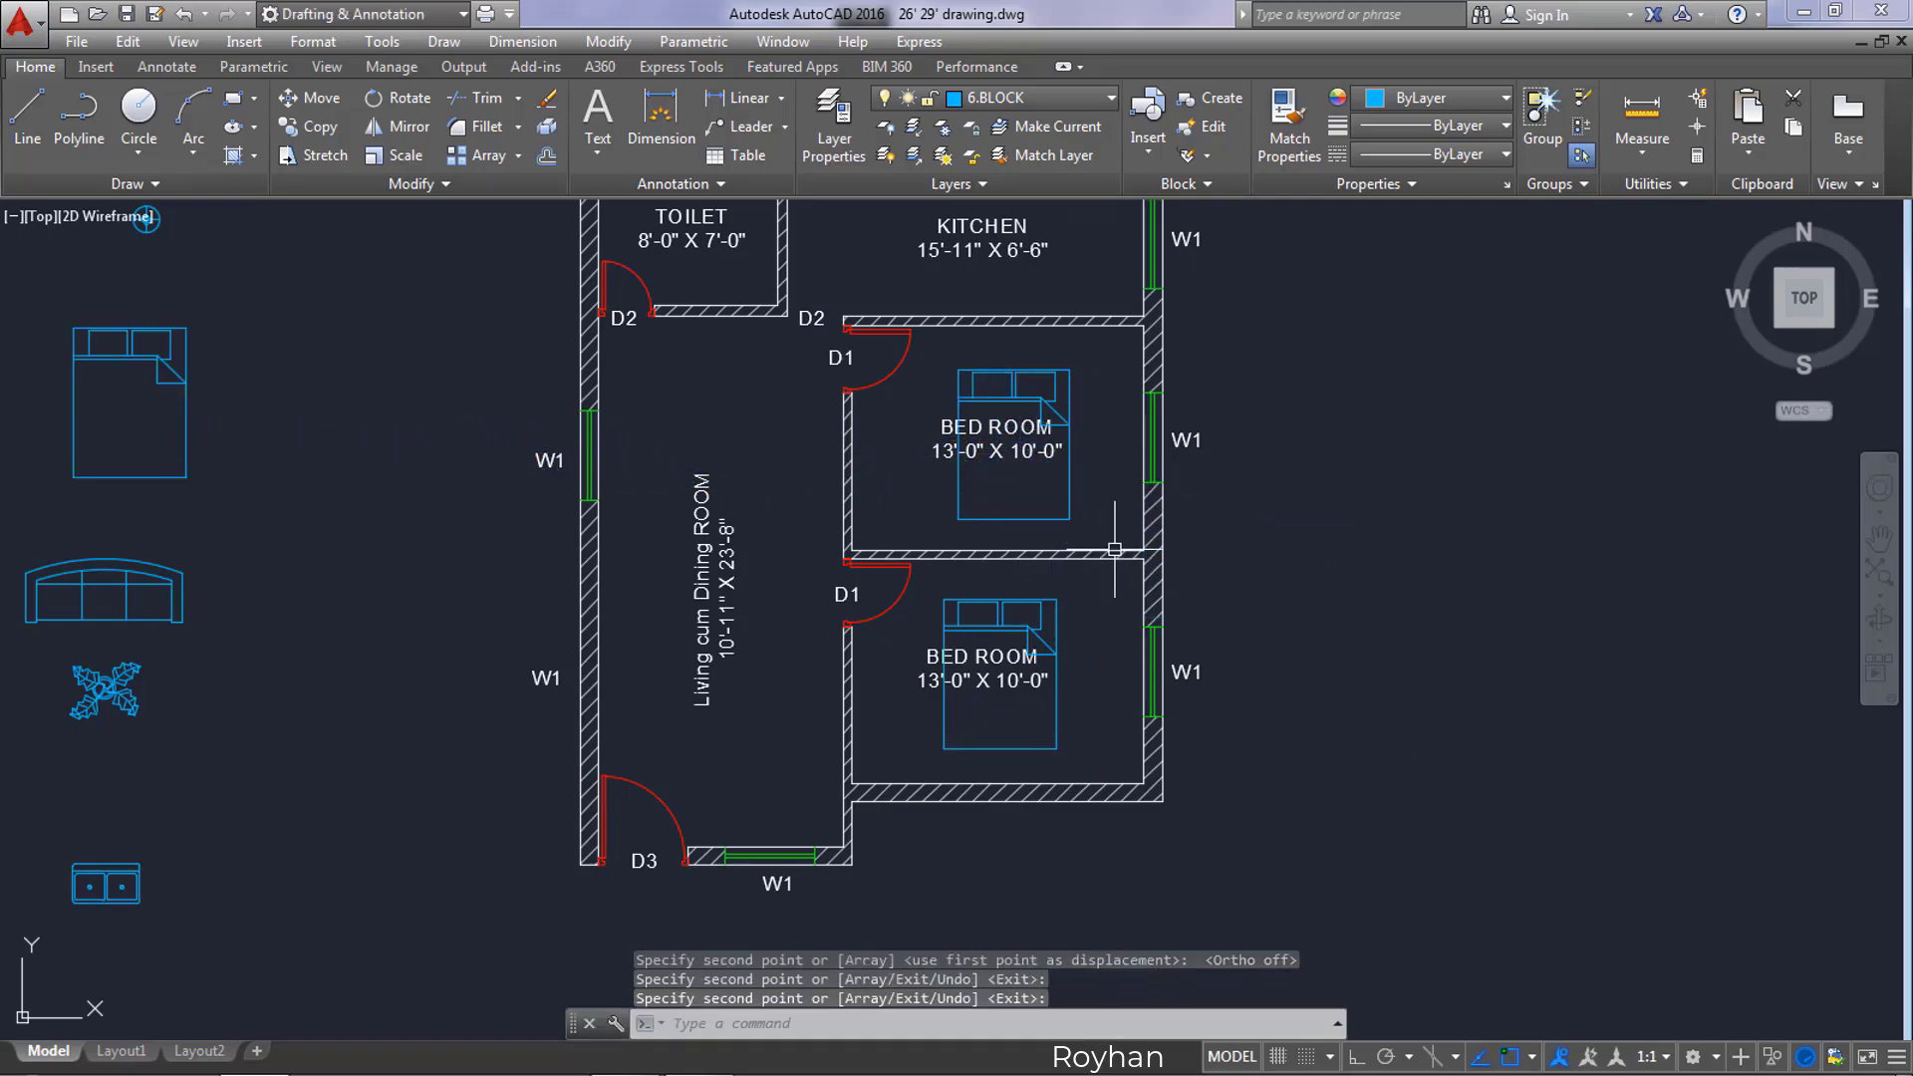
Step: Rotate the lower bedroom's bed 90° counterclockwise about its lower-left corner so the pillows face the living room wall
click(1077, 715)
click(997, 653)
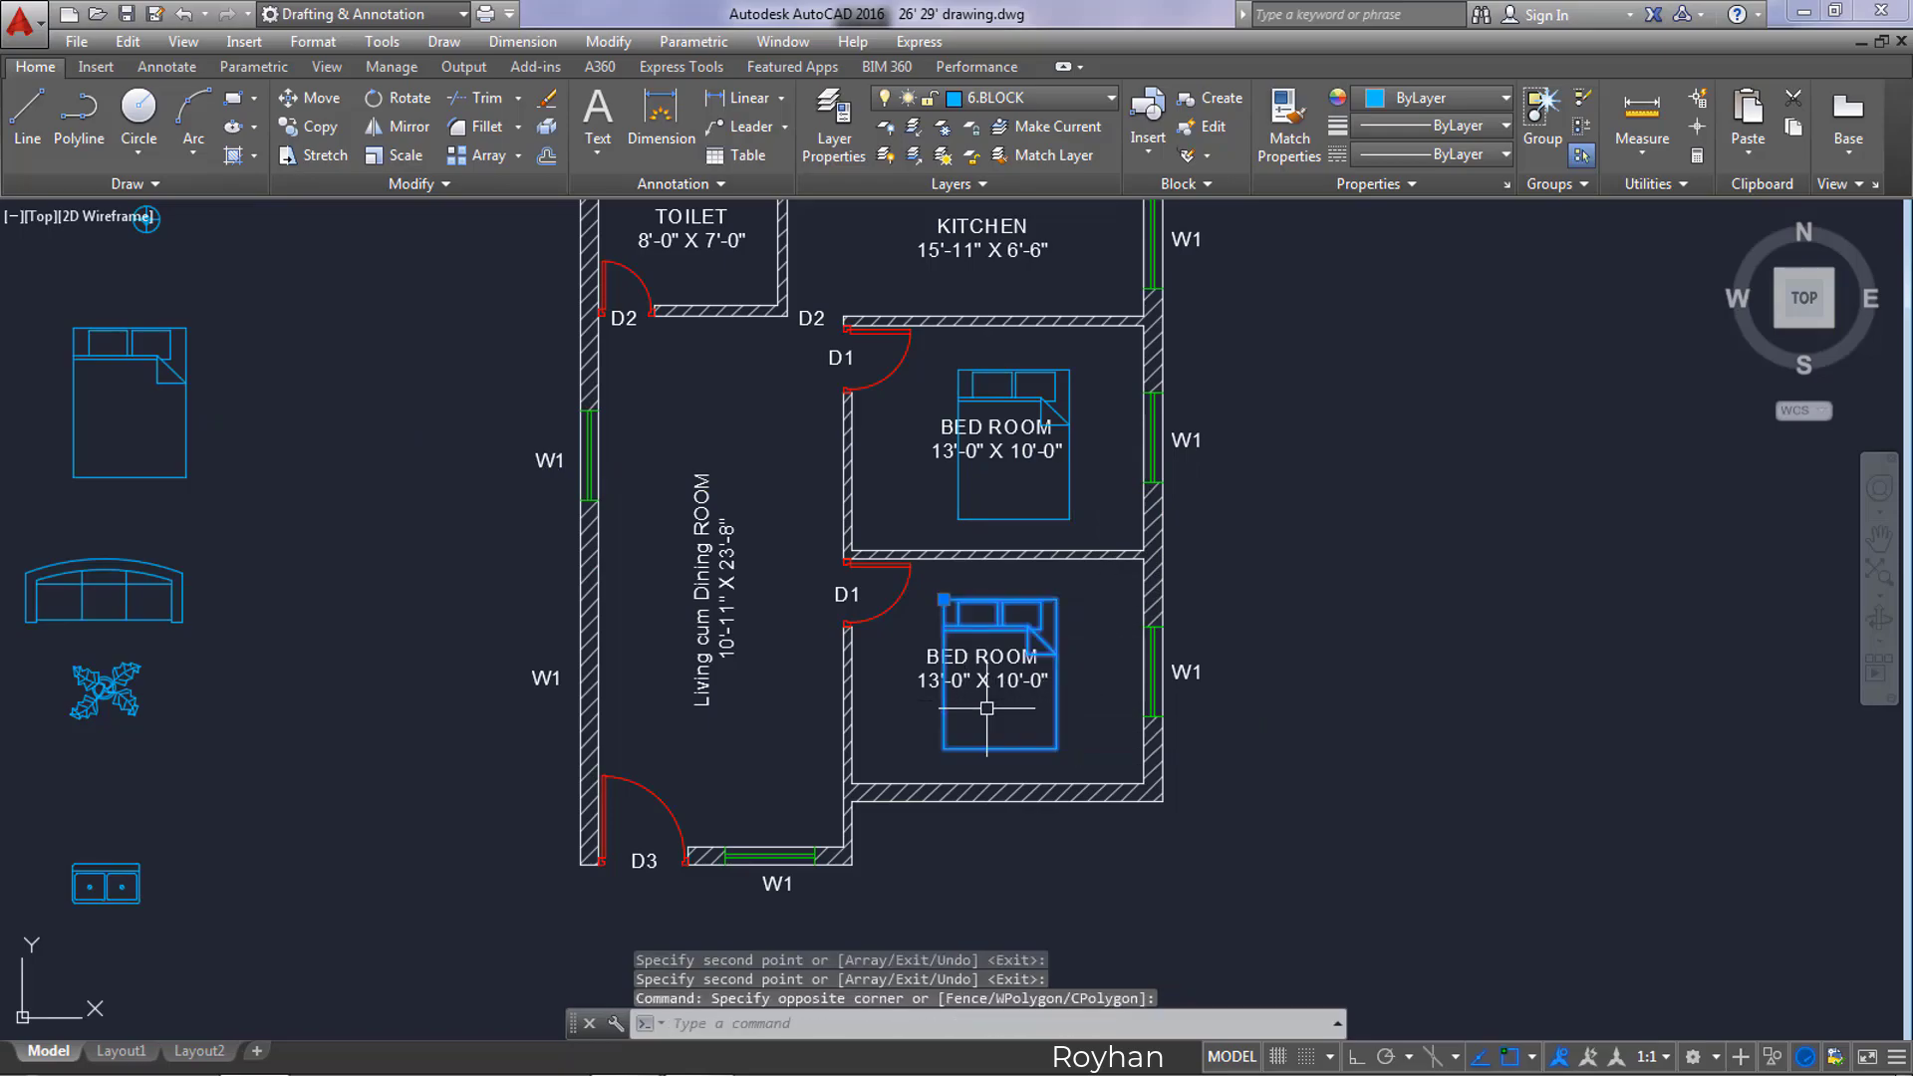
text(RO)
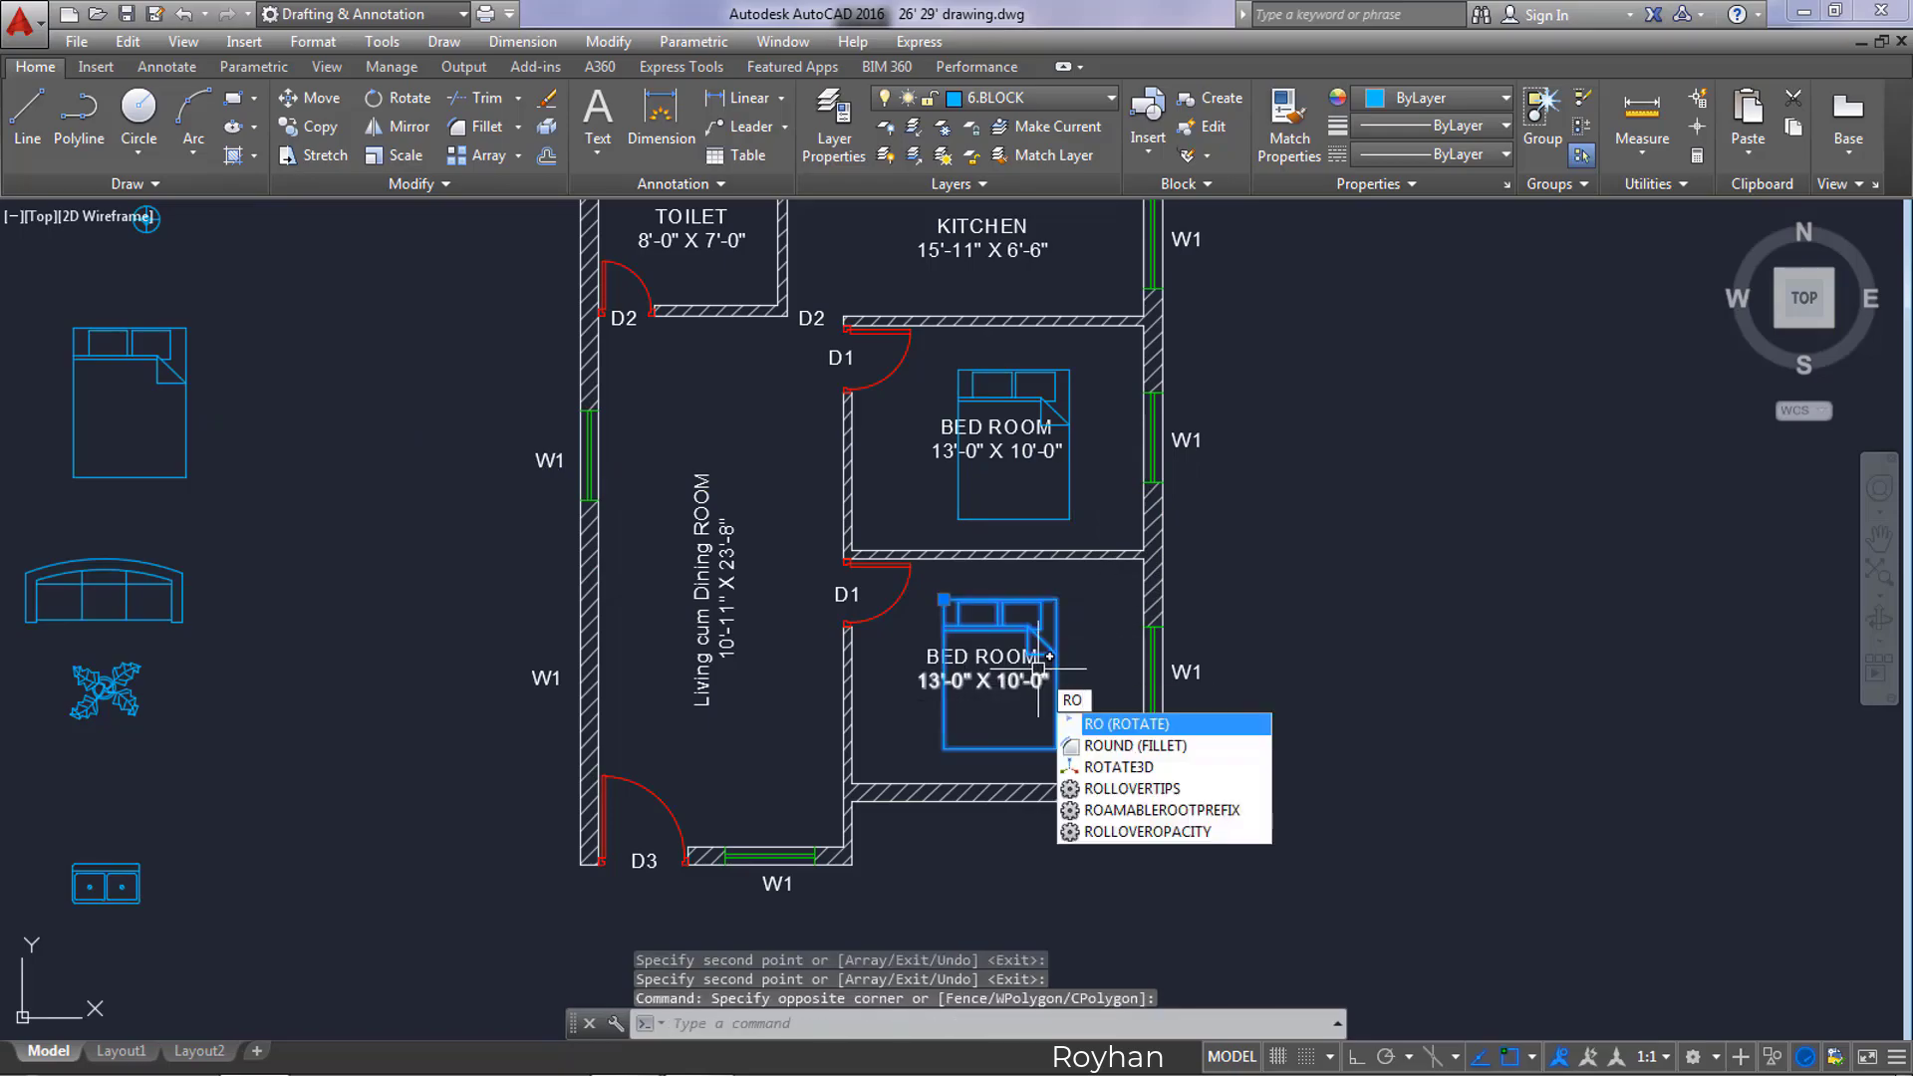
key(Return)
click(943, 748)
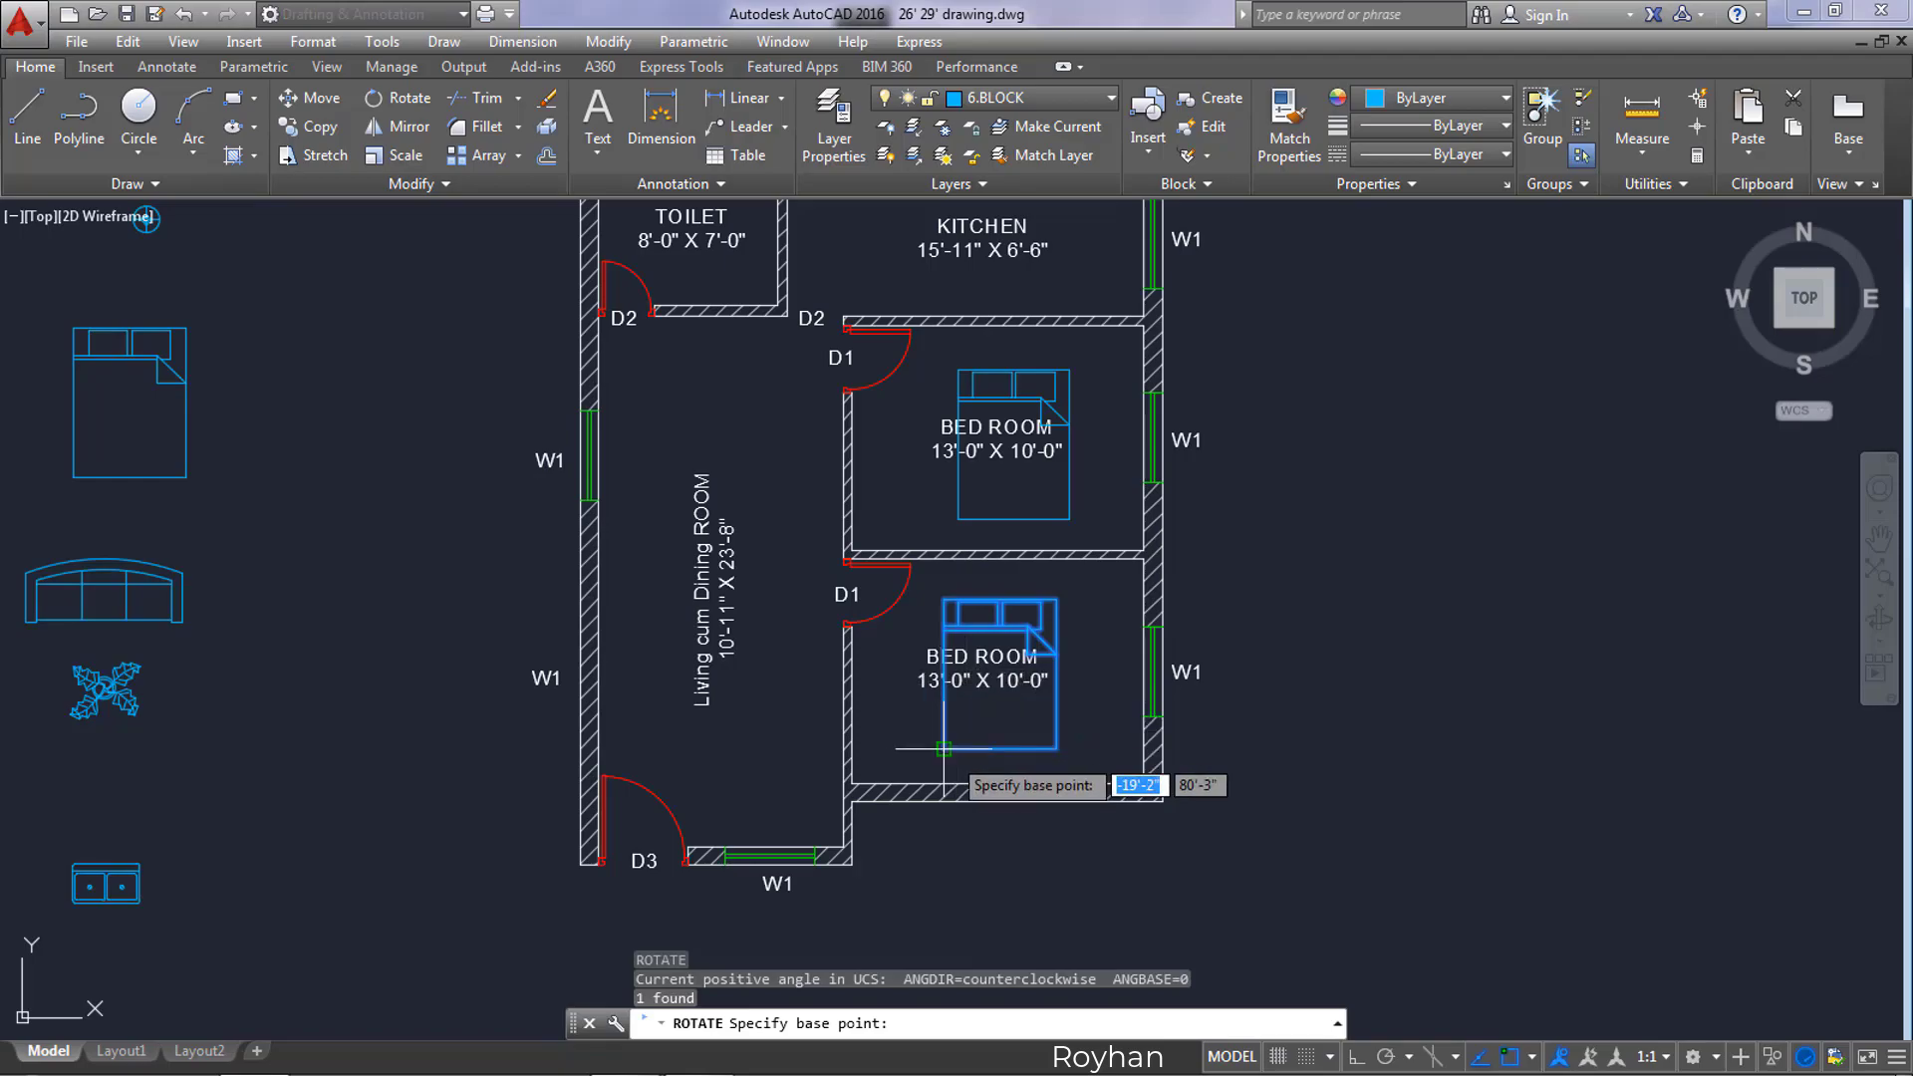
click(944, 401)
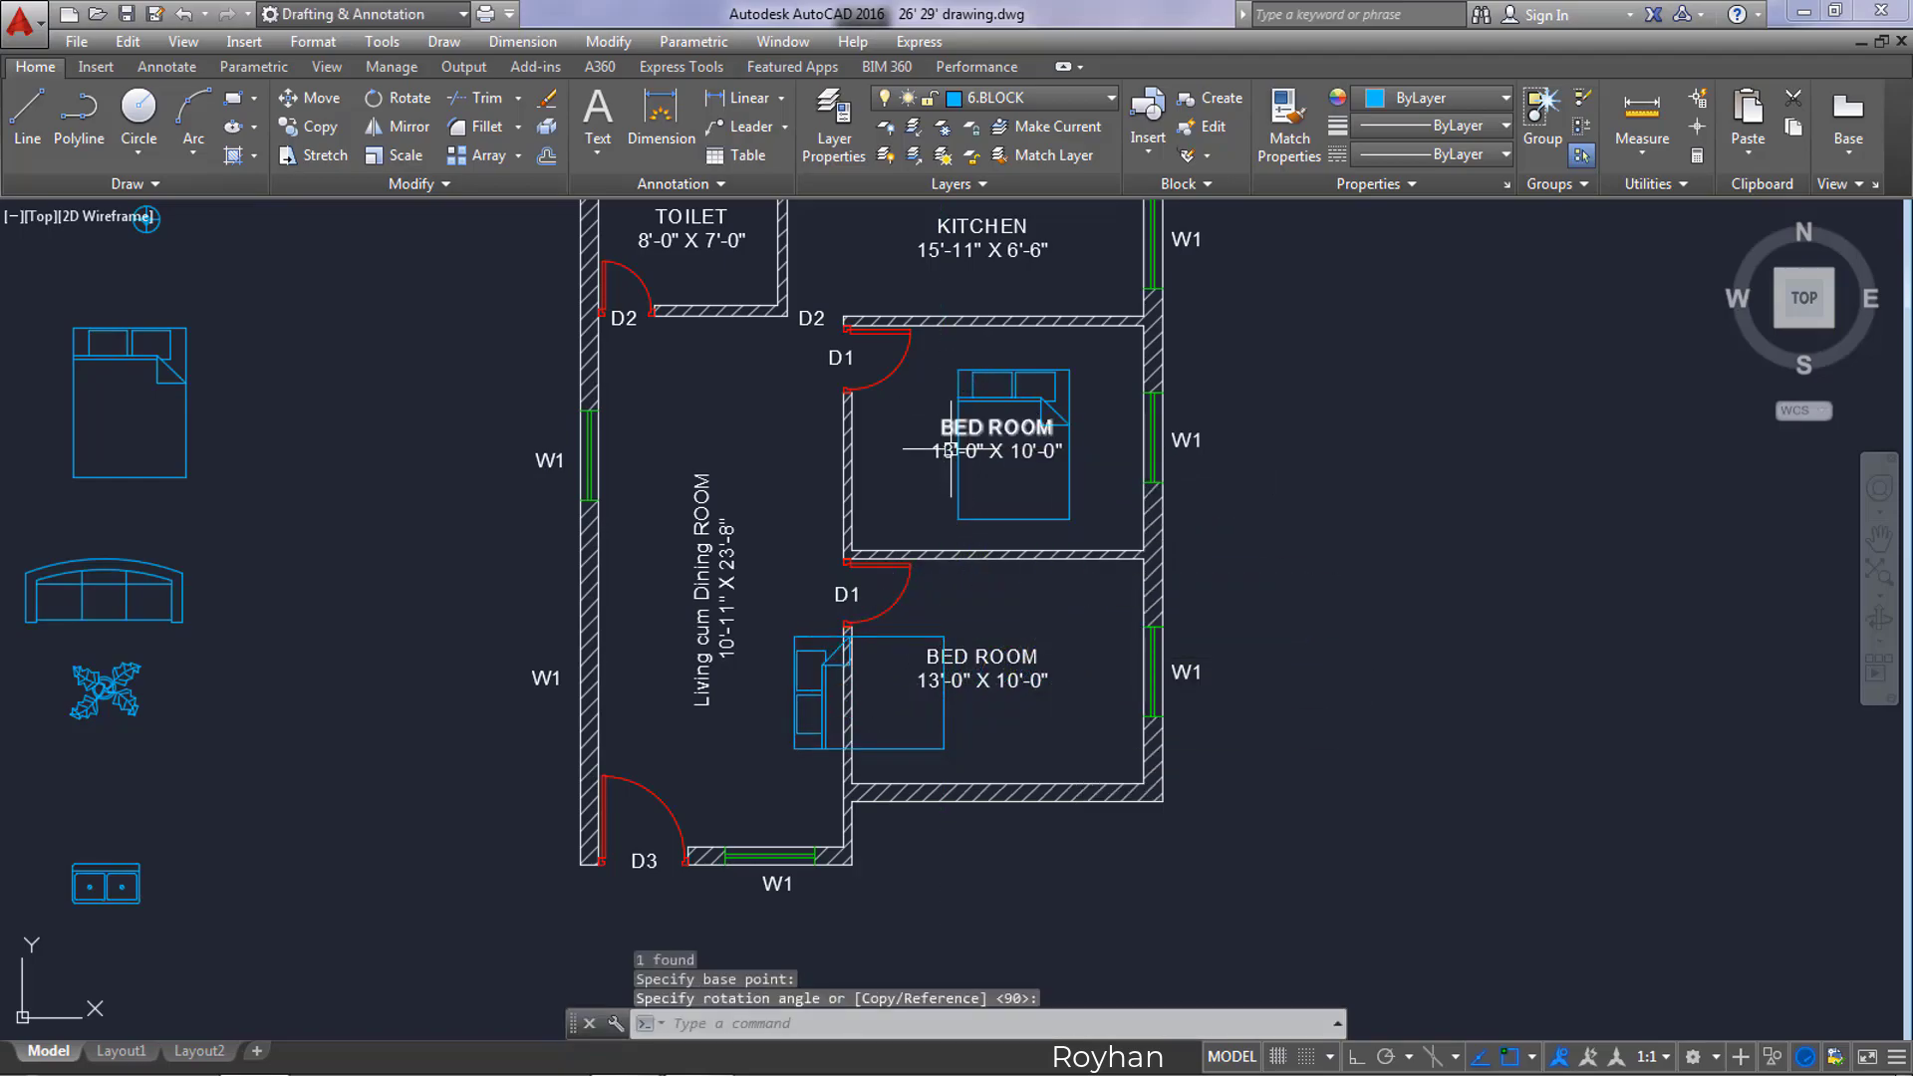
Step: Move the rotated bed into the lower-left corner of the lower bedroom, against the living room wall
click(924, 750)
key(Return)
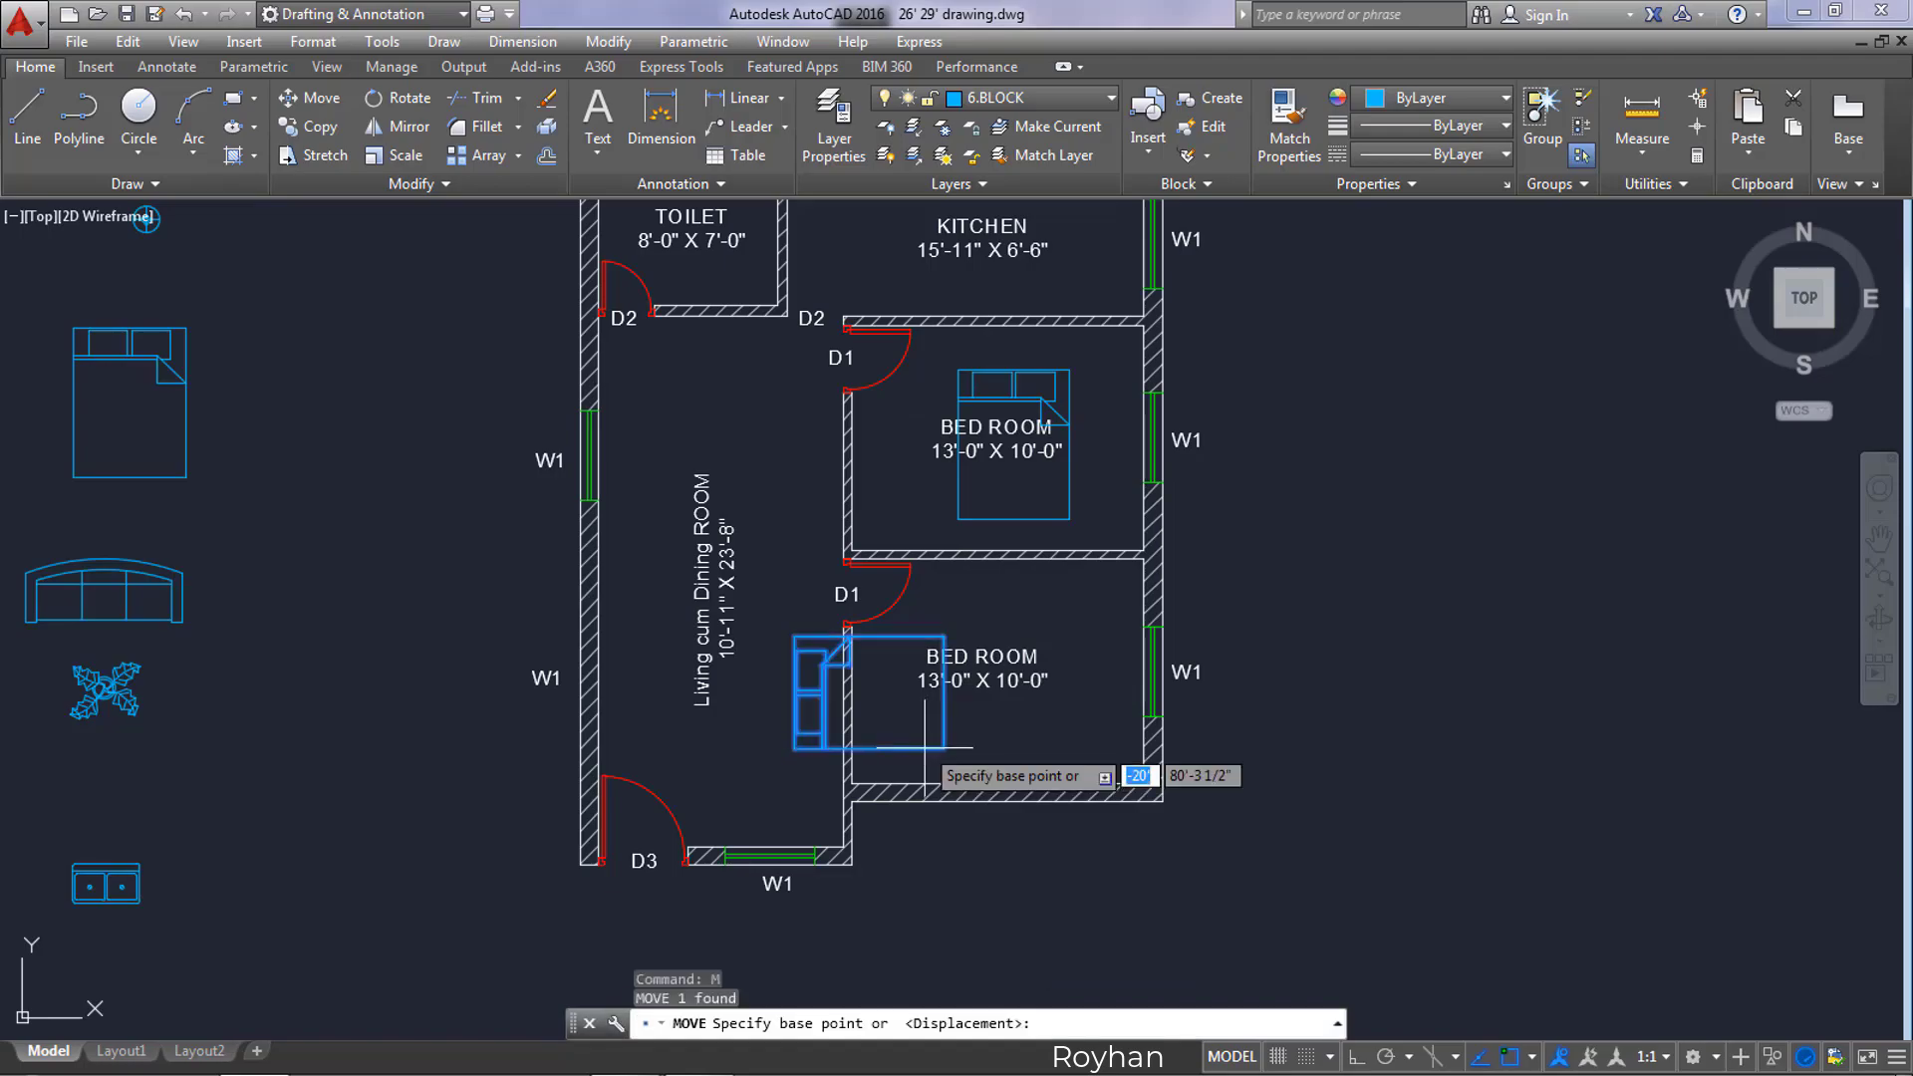
click(882, 688)
scroll(946, 729, up, 4)
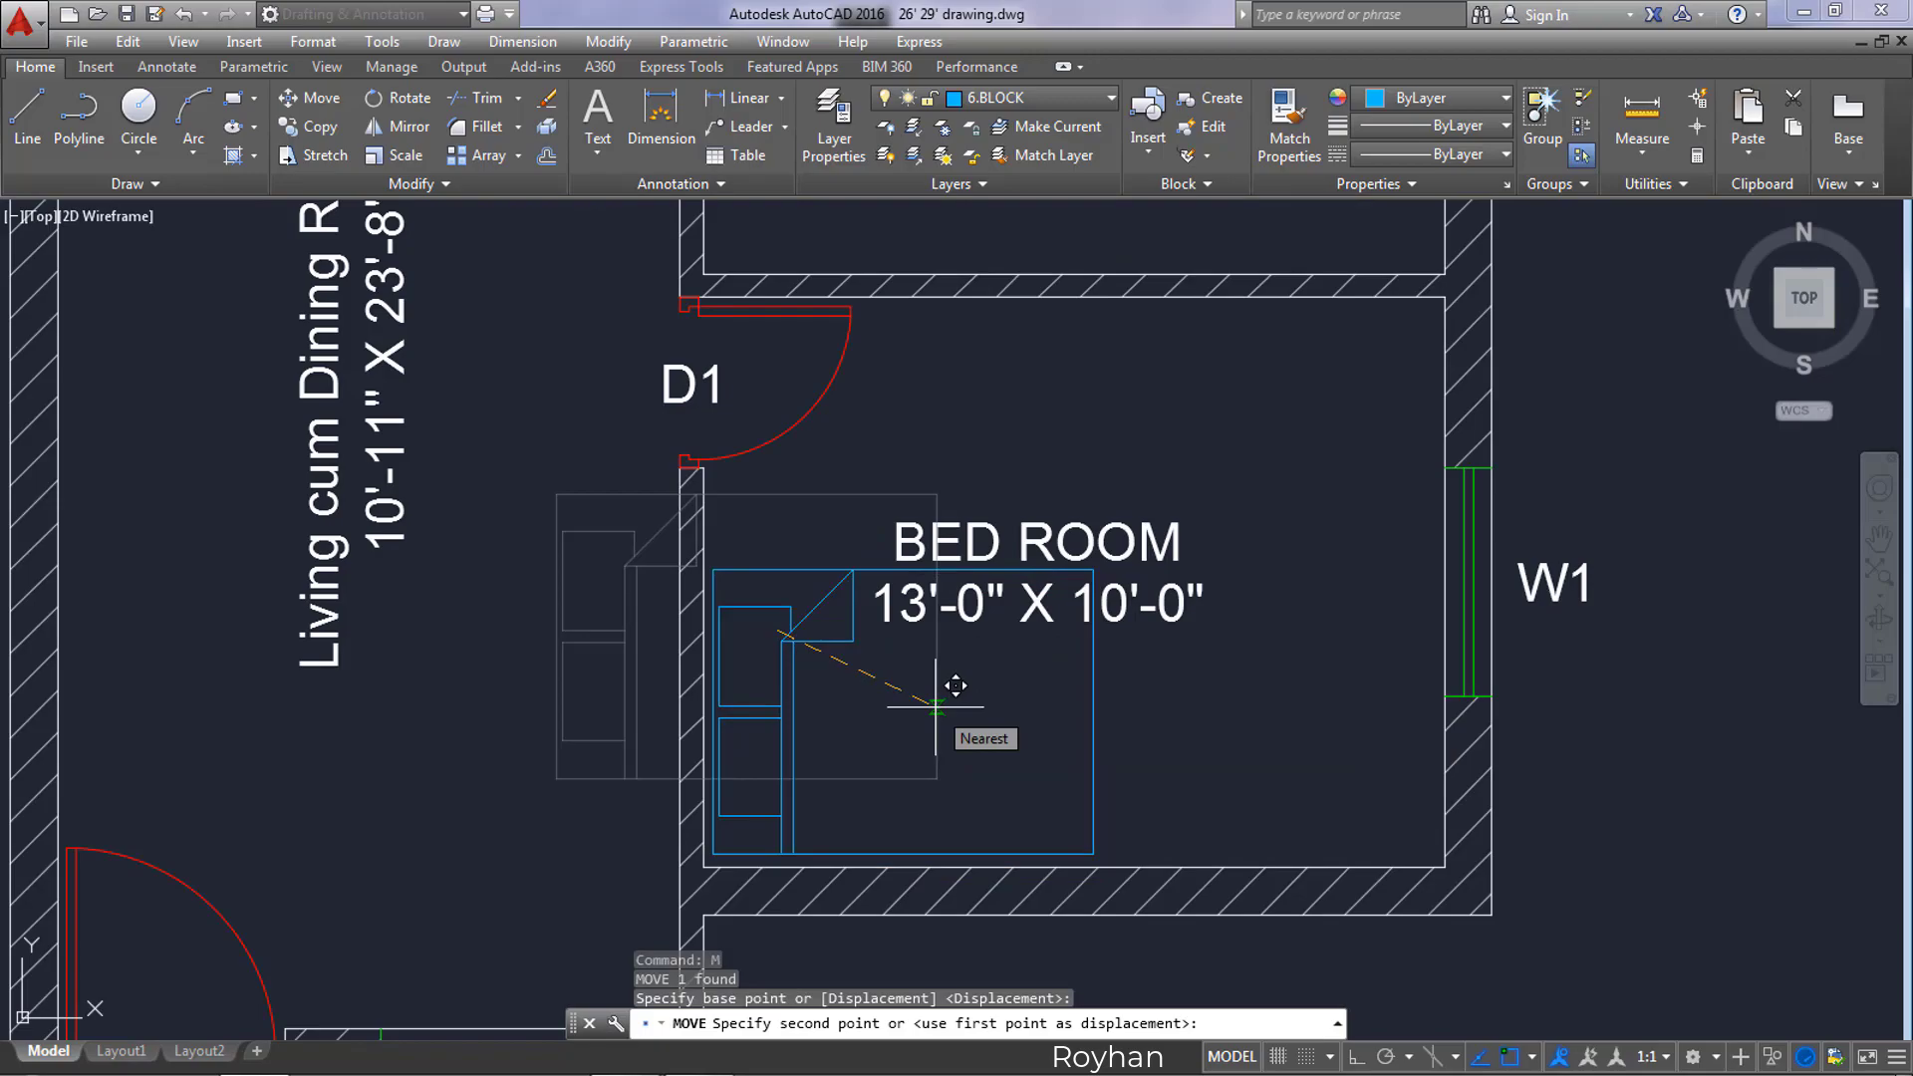
click(937, 708)
scroll(976, 709, down, 5)
scroll(638, 718, up, 1)
scroll(478, 688, down, 3)
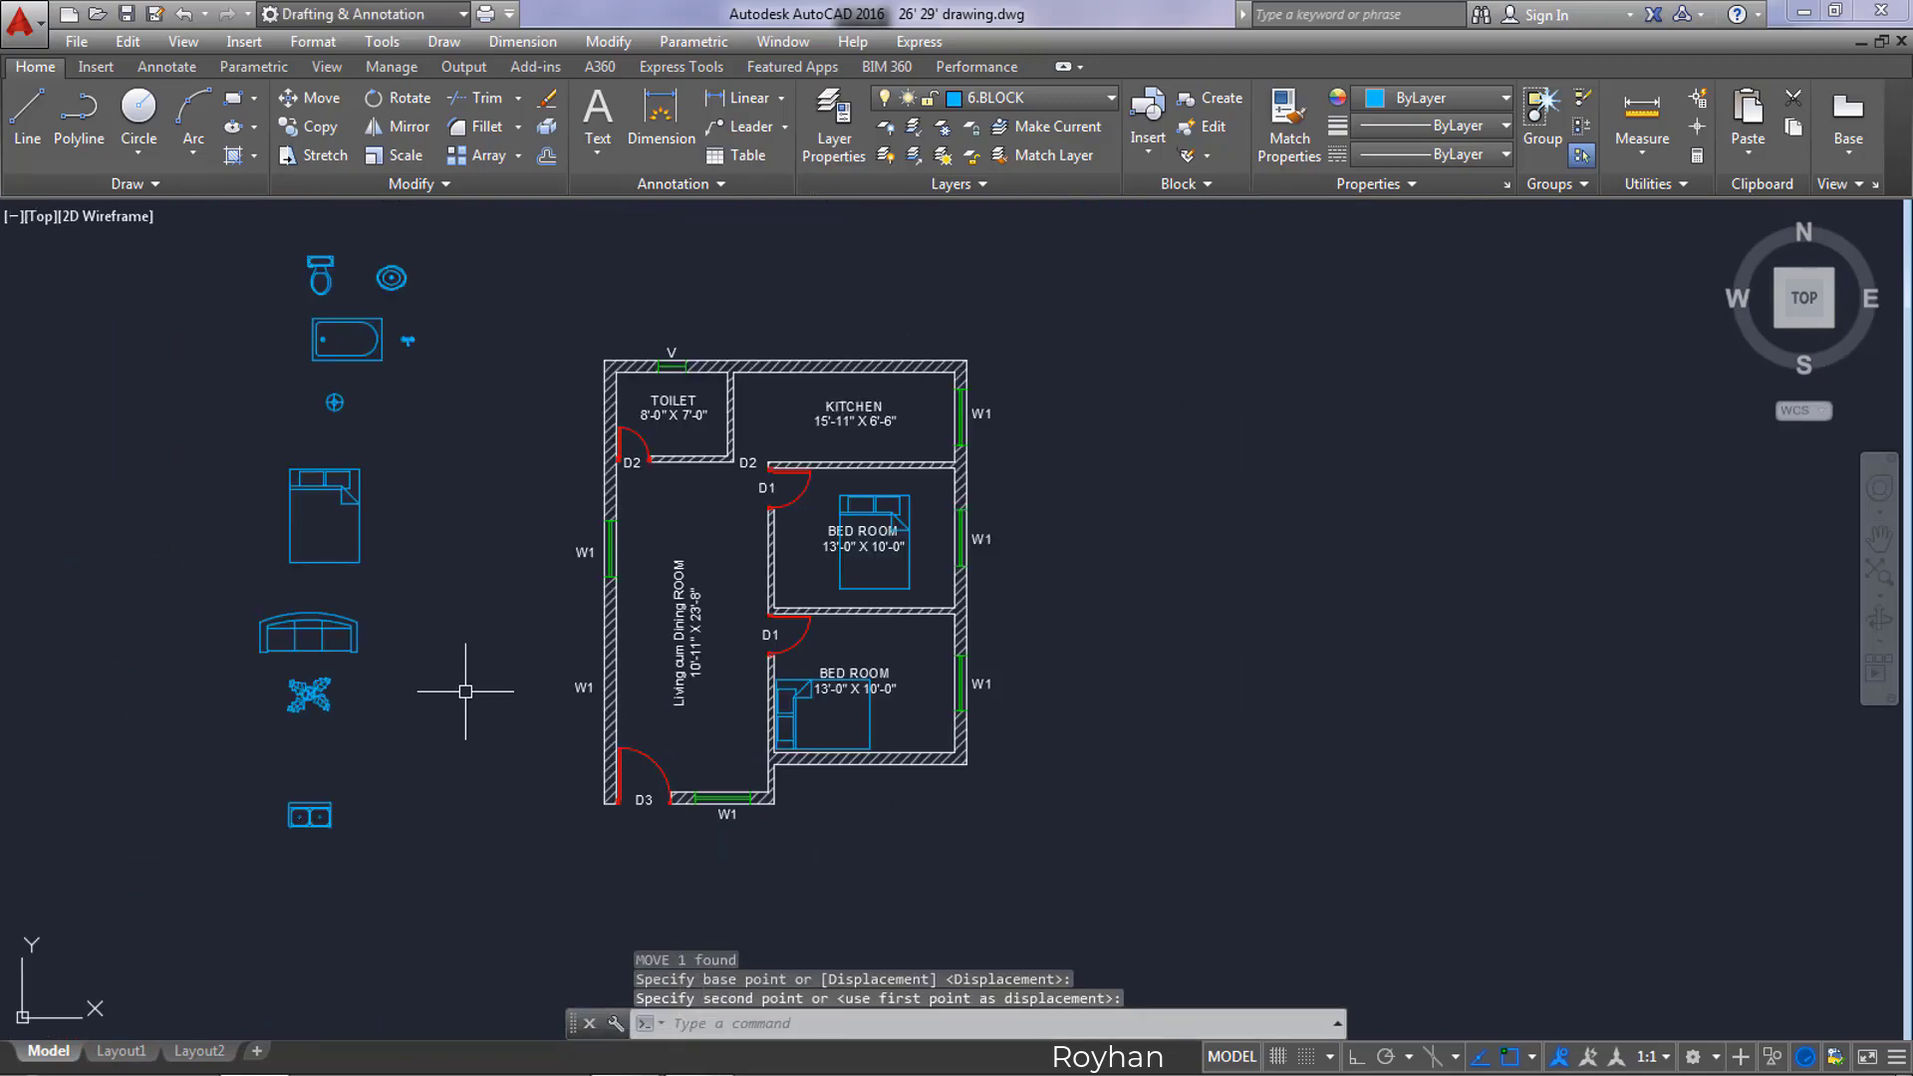
Step: Copy the table lamp block into the lower bedroom, between the bed's head end and the D1 door
click(429, 446)
scroll(391, 421, up, 4)
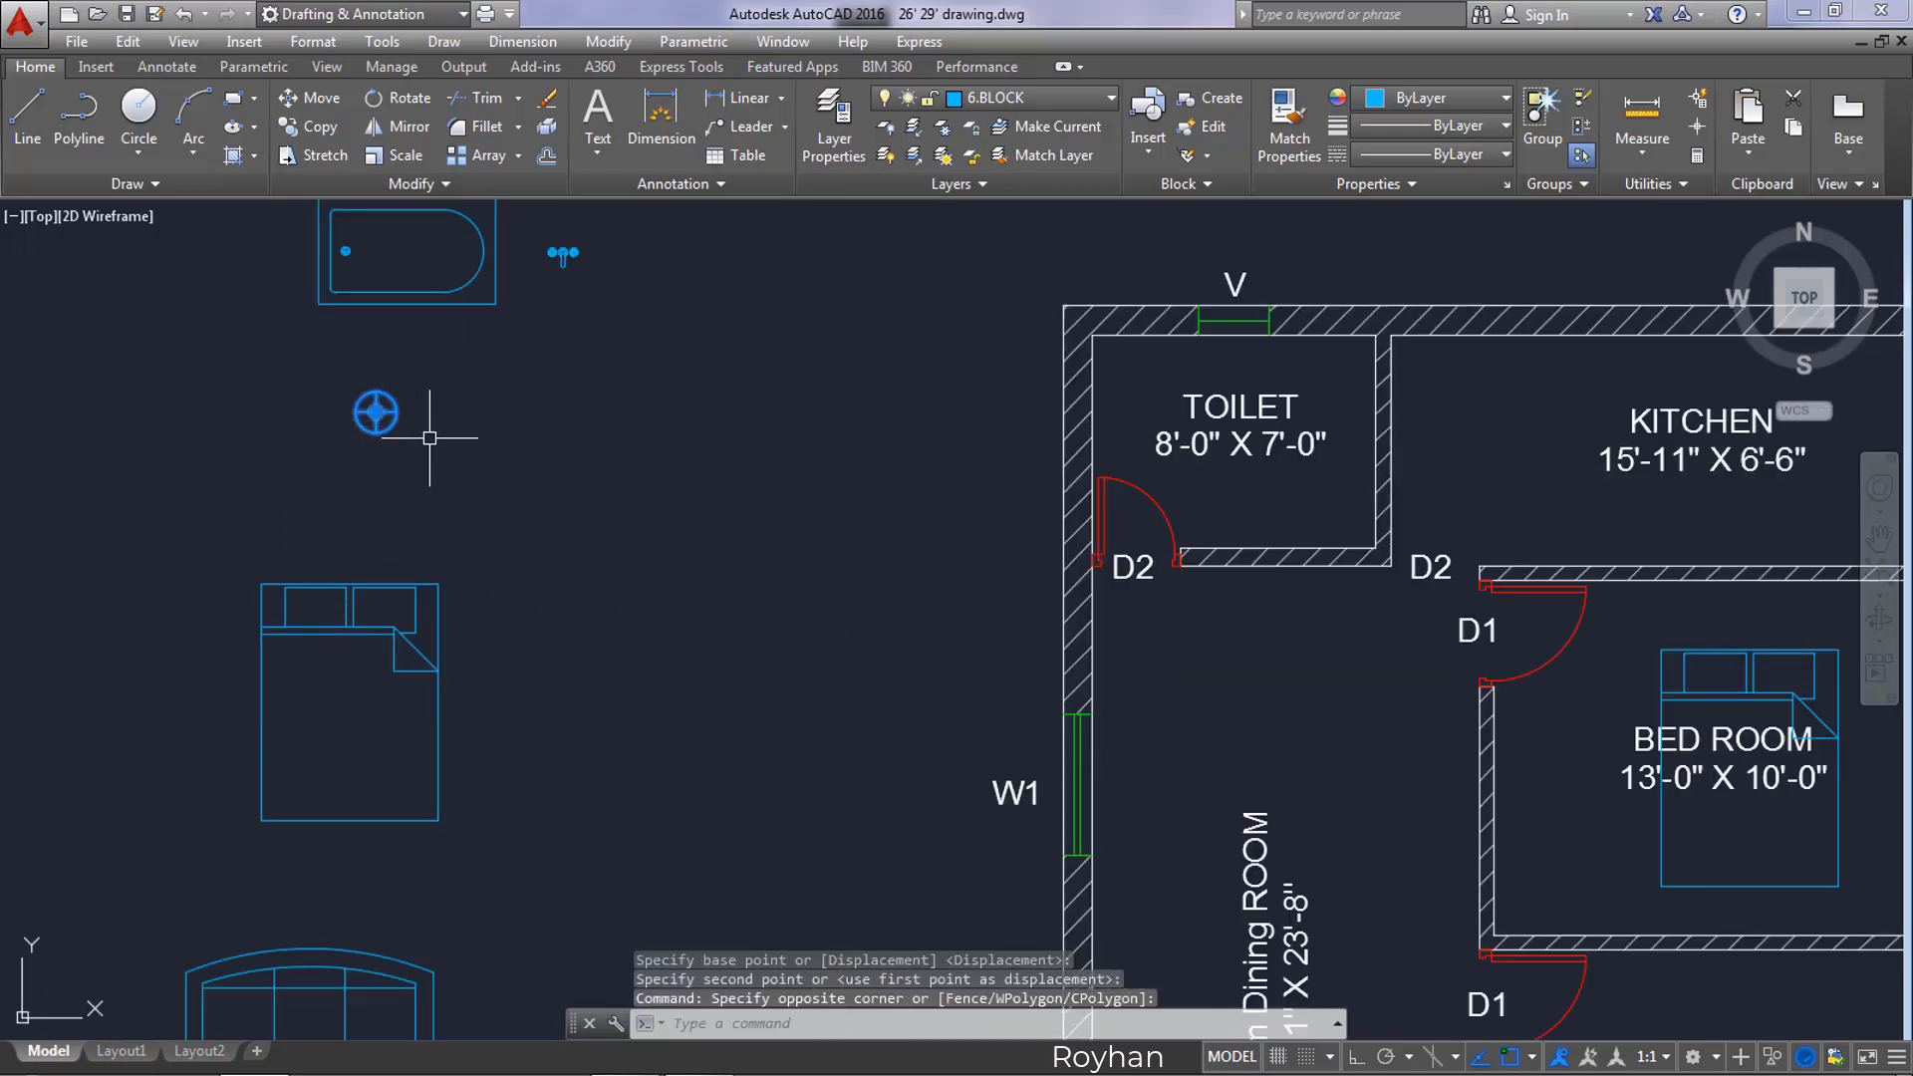
text(M)
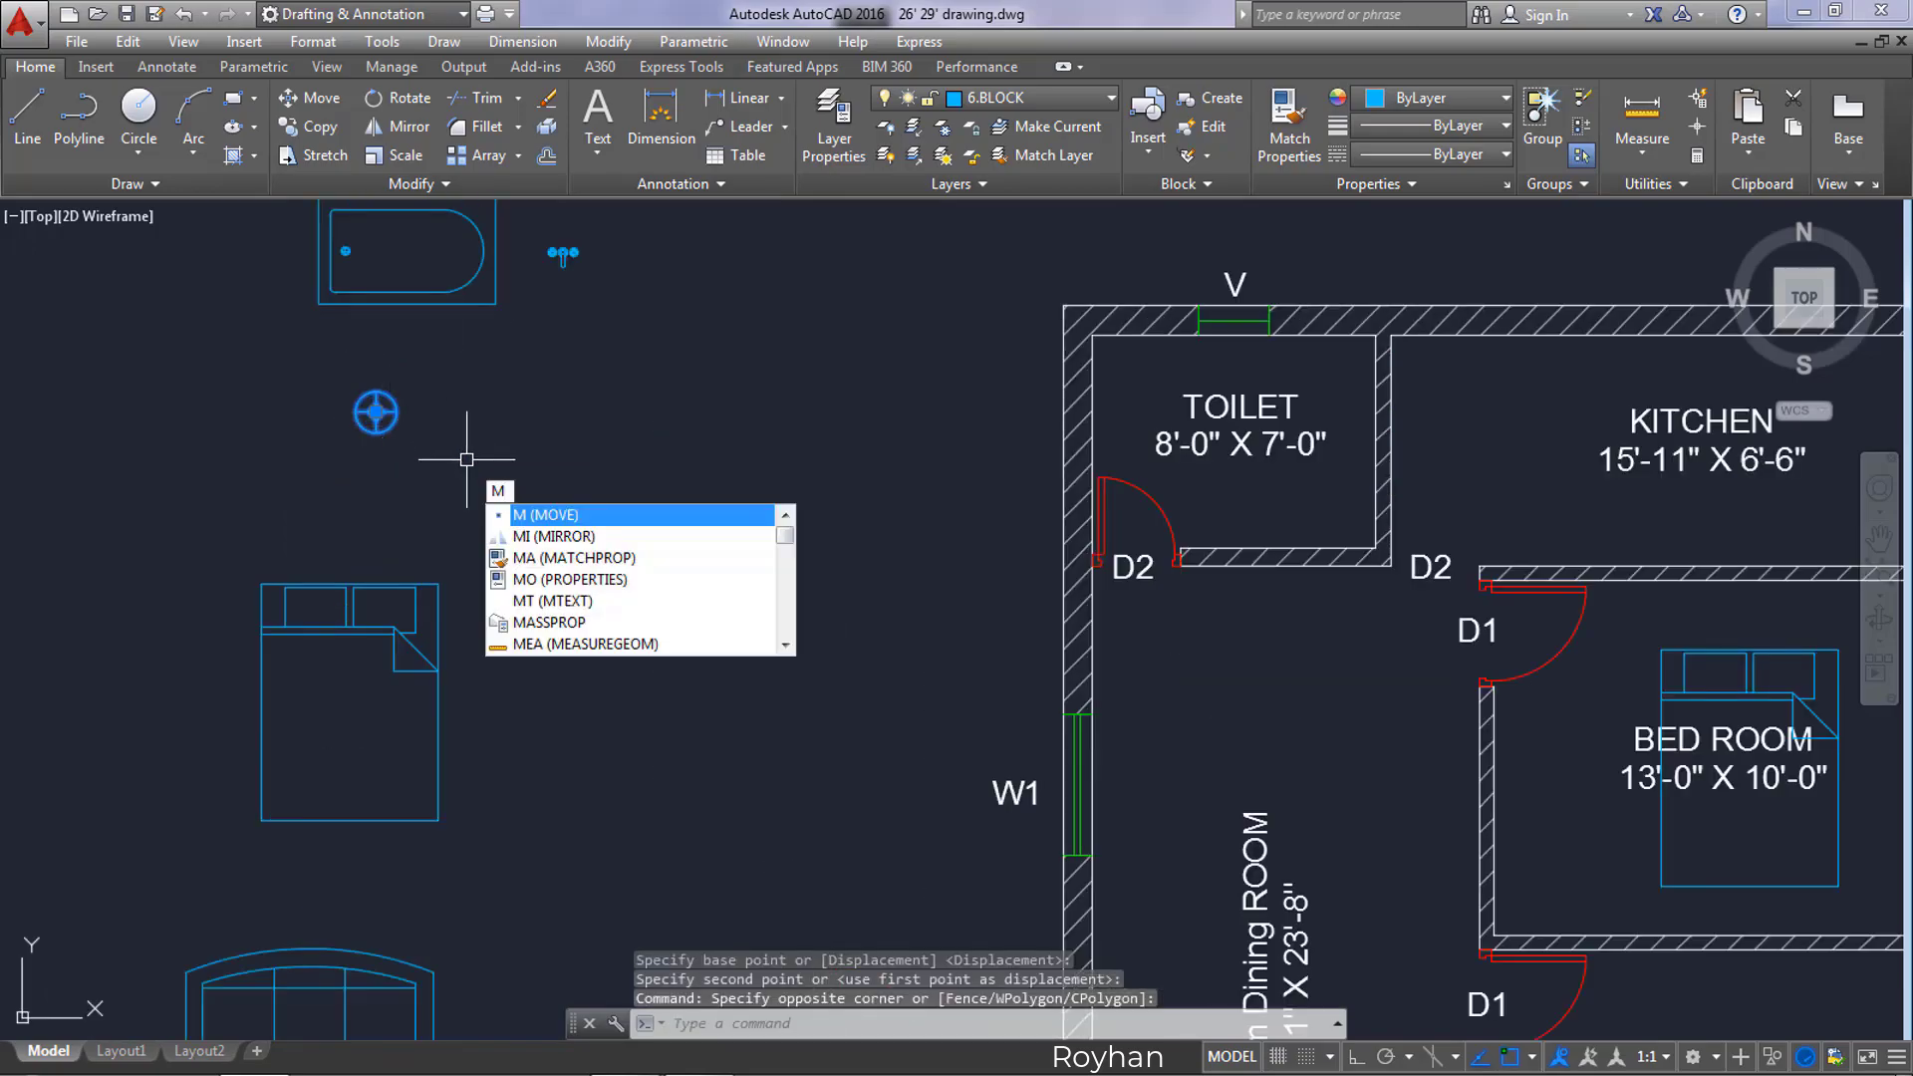
key(BackSpace)
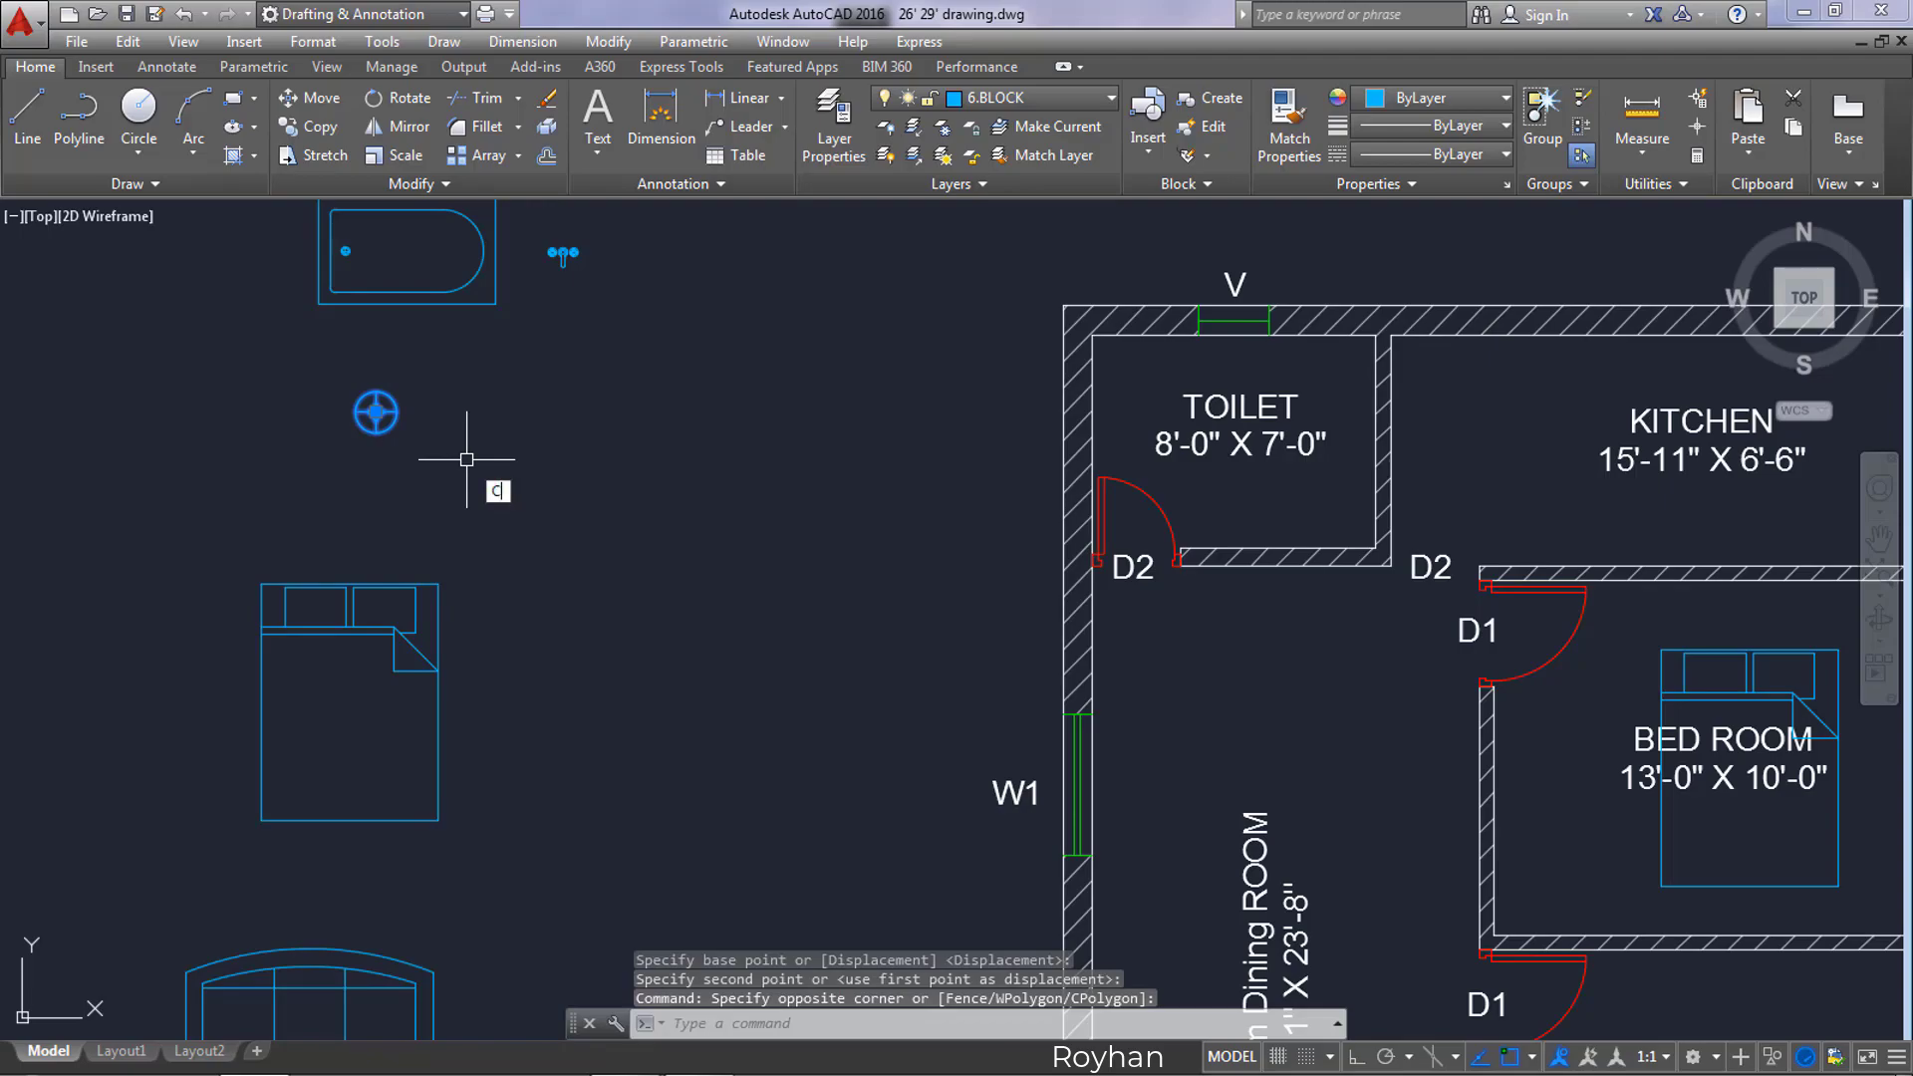
text(CO)
key(Return)
click(376, 413)
middle_drag(589, 560, 472, 380)
middle_drag(1357, 787, 1217, 637)
scroll(1310, 735, up, 3)
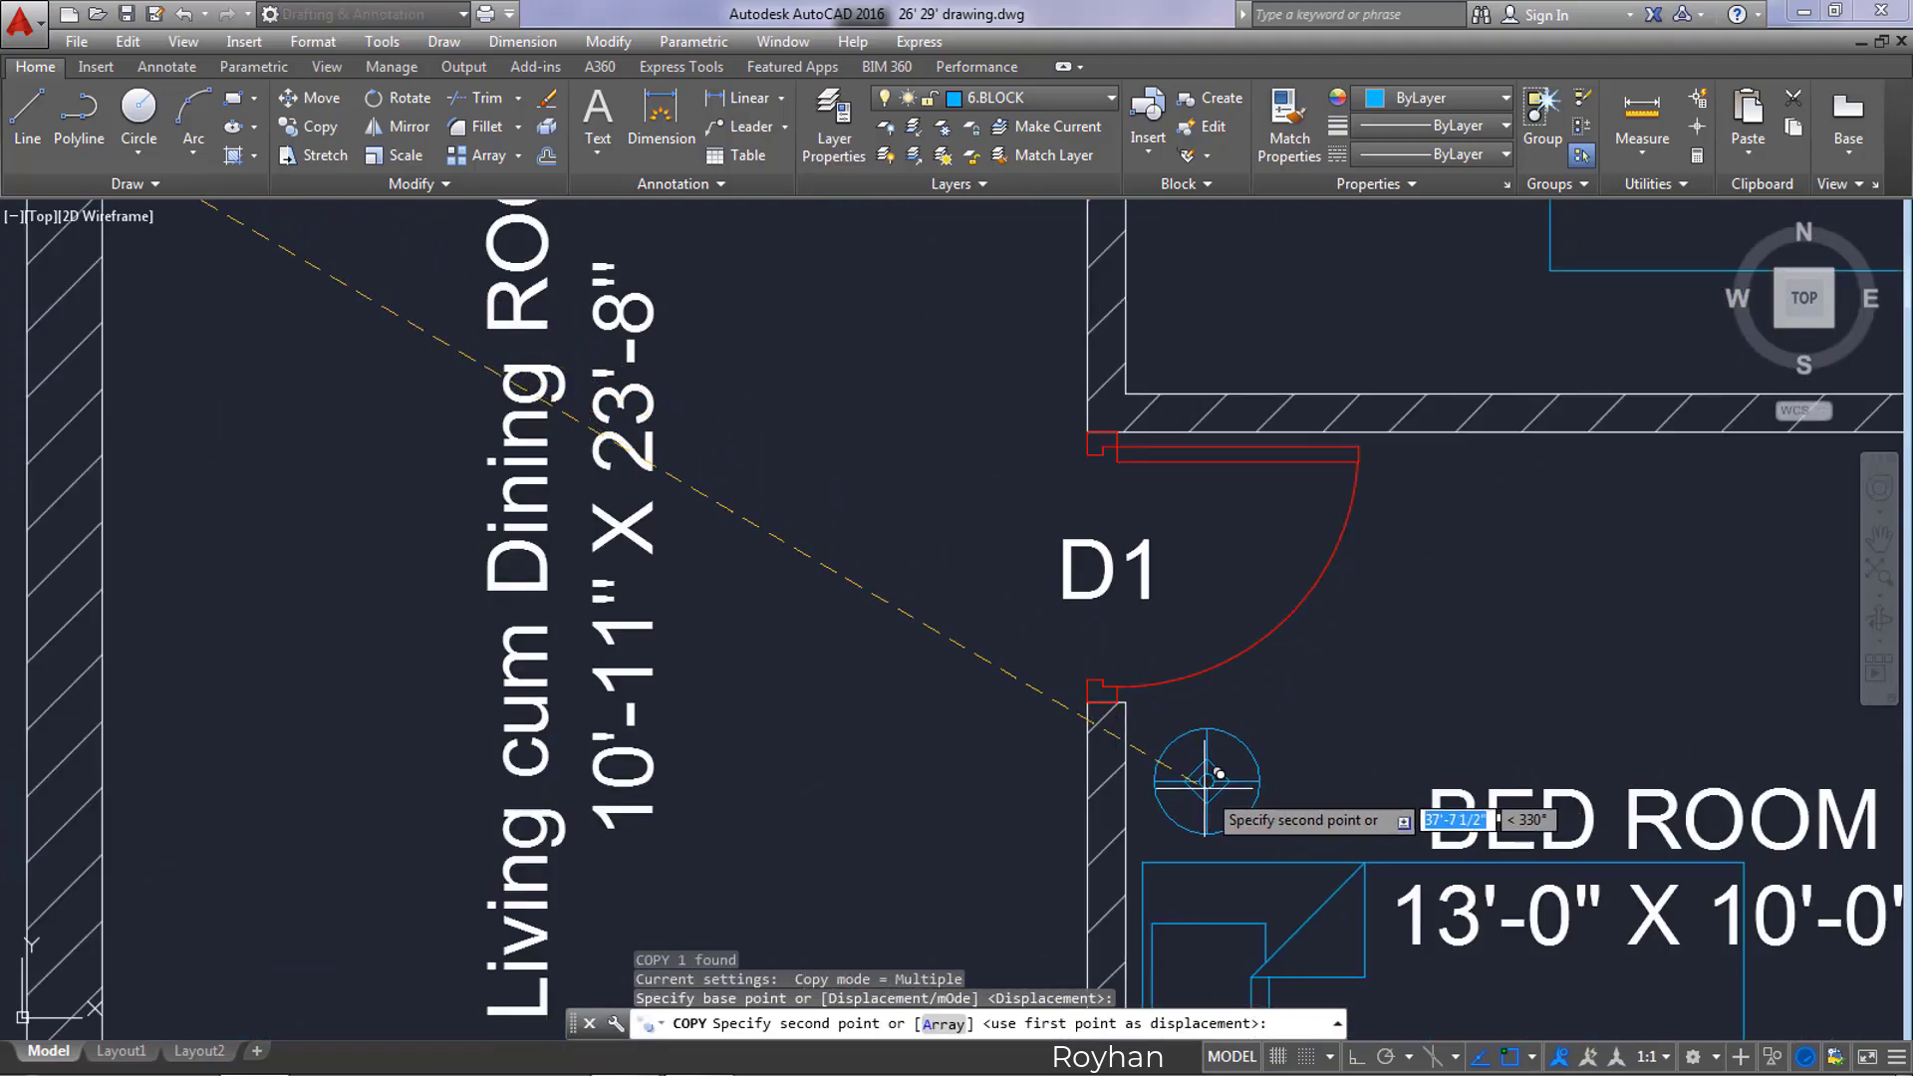
click(1219, 784)
Step: Place another lamp copy in the upper bedroom near its bottom wall, beside the foot of the bed, and finish copying
scroll(1235, 771, down, 5)
middle_drag(1310, 693, 1117, 750)
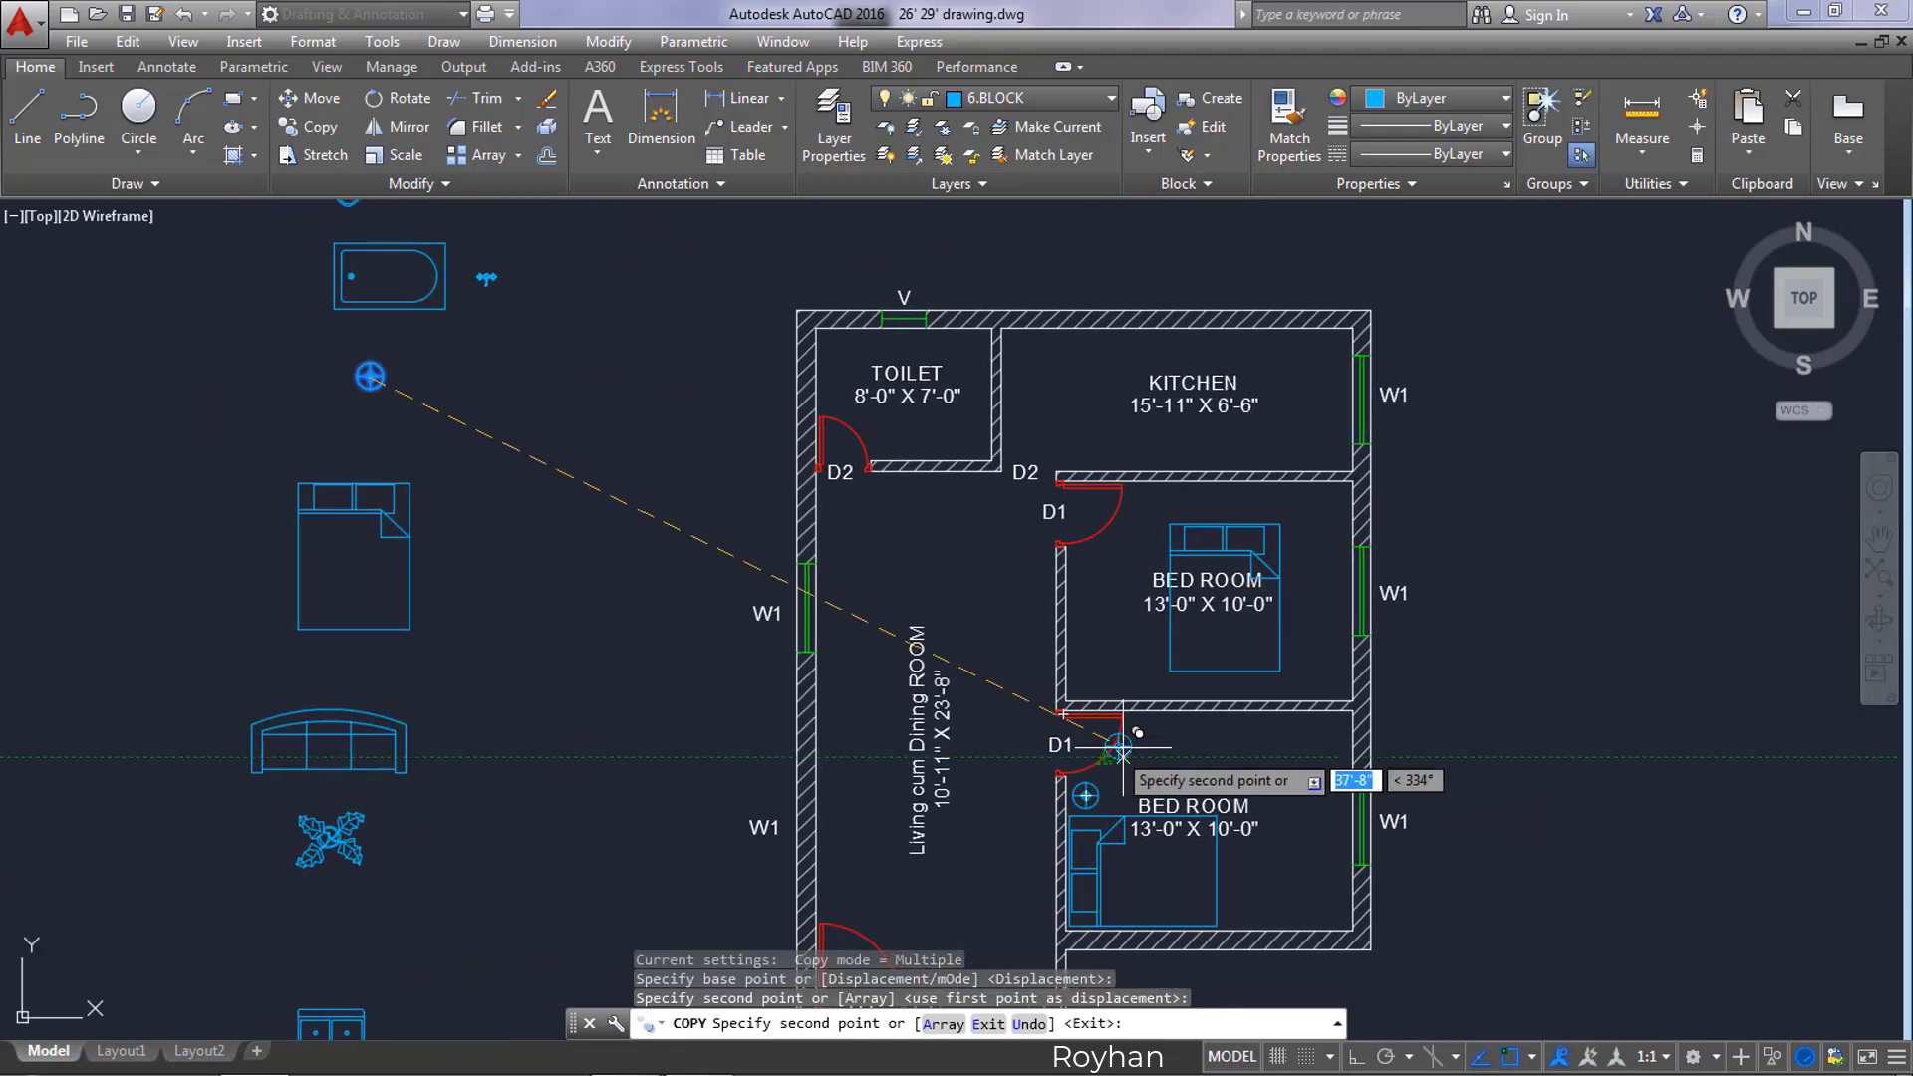
scroll(1178, 738, up, 4)
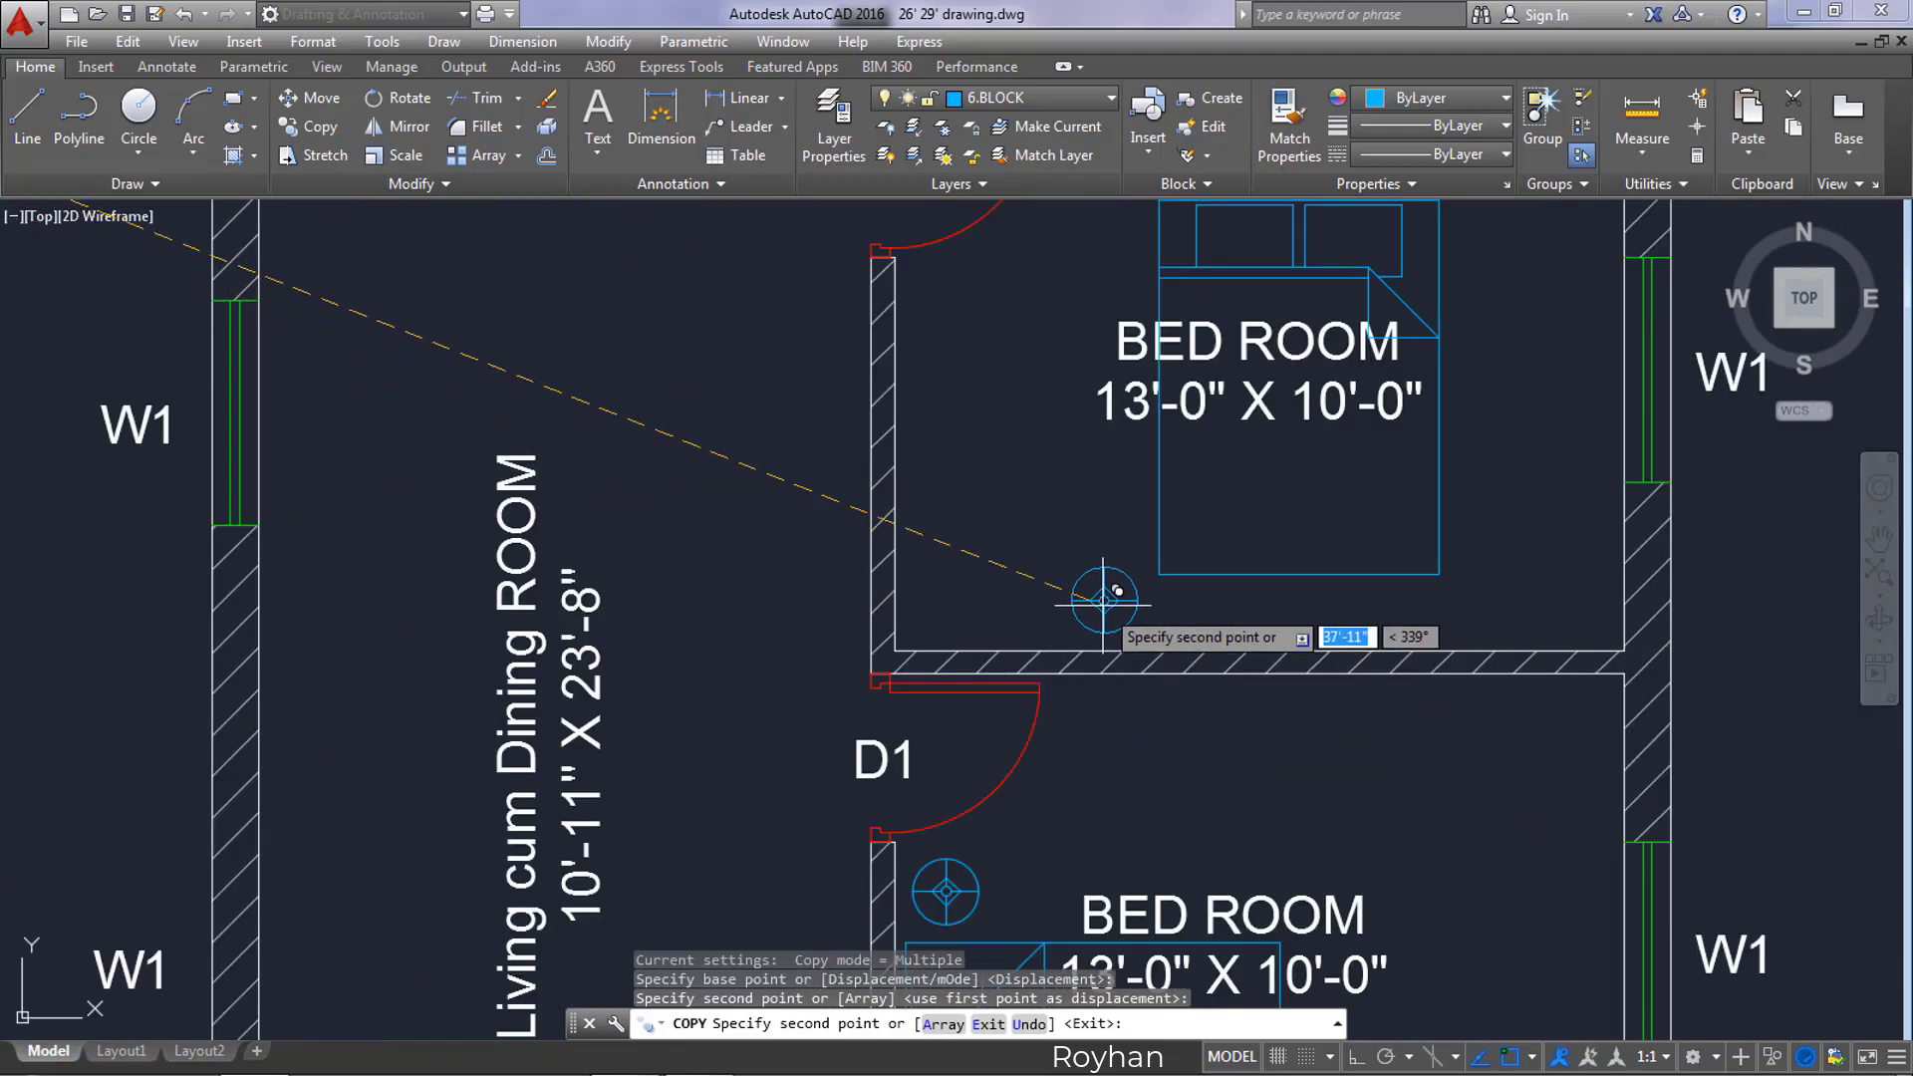
click(1104, 600)
scroll(1134, 677, down, 2)
key(Return)
scroll(1169, 787, down, 4)
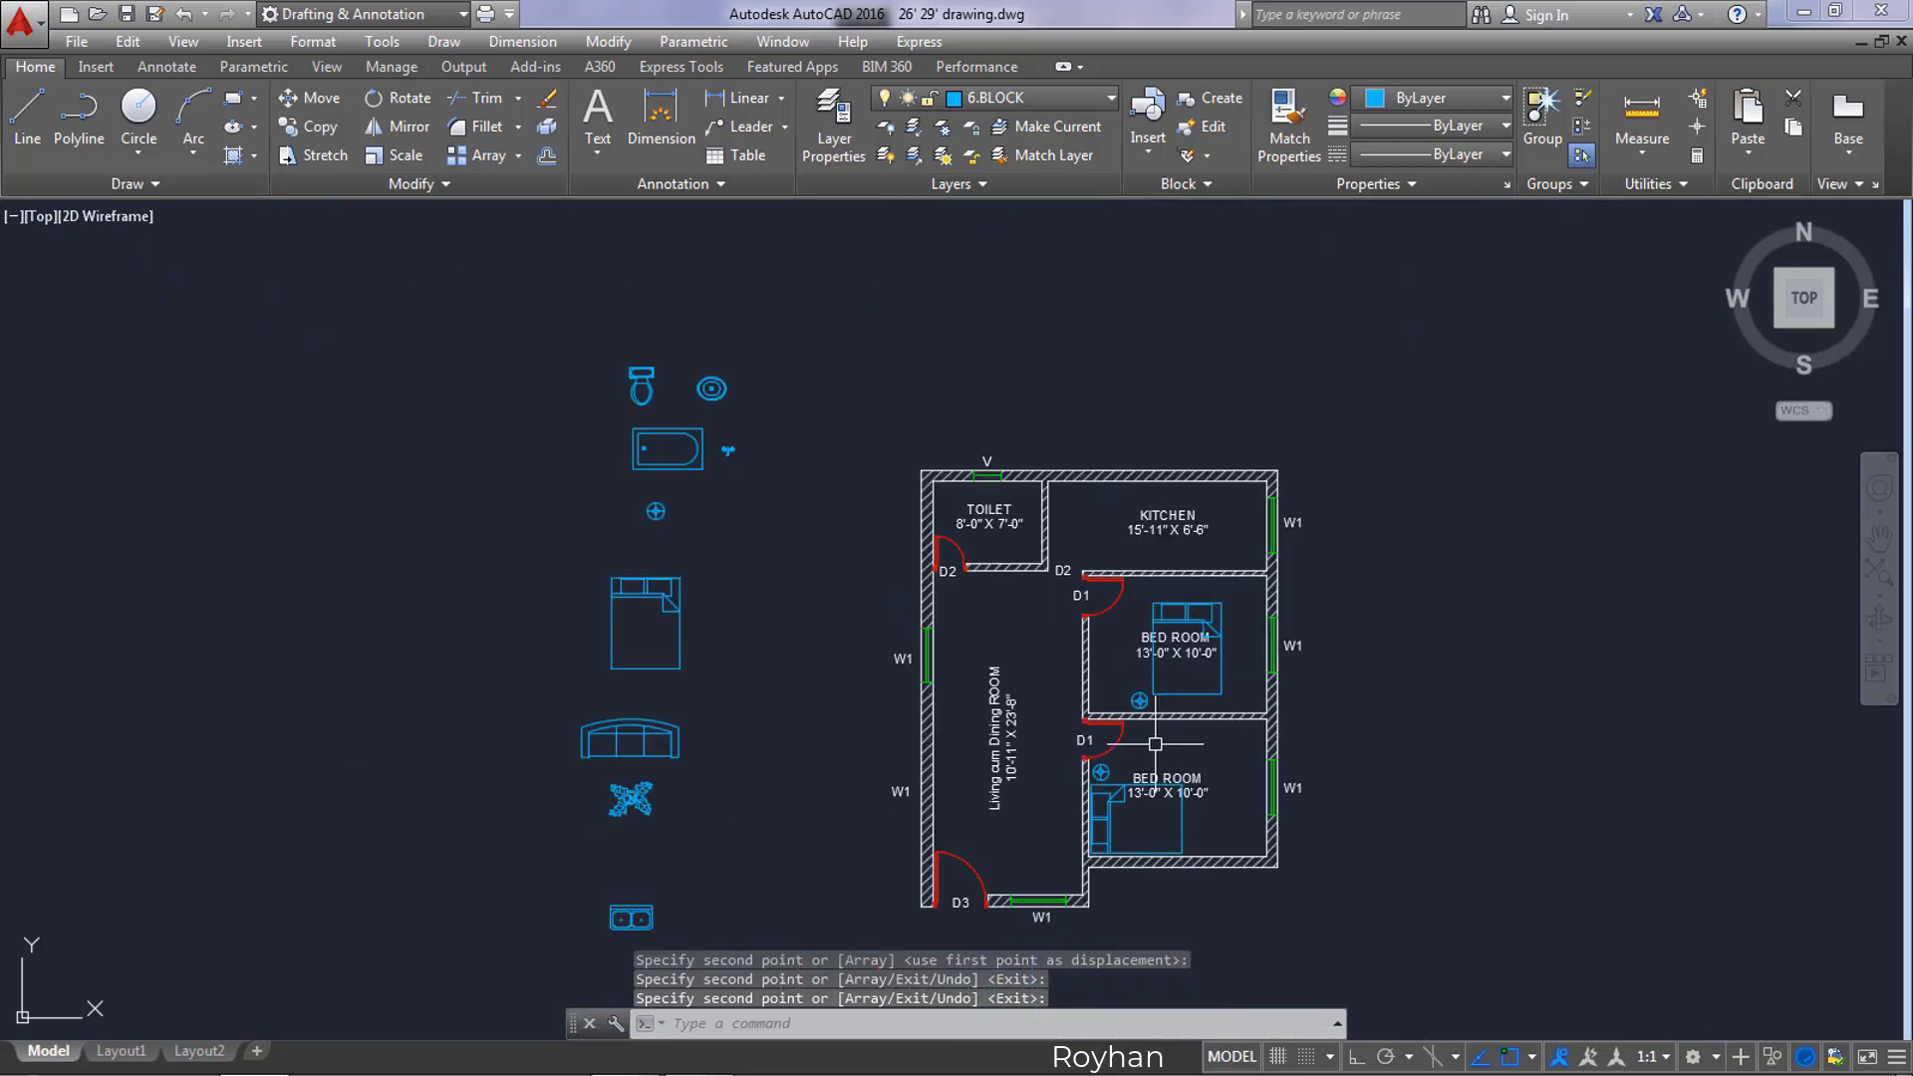
scroll(1170, 715, up, 2)
scroll(543, 513, down, 2)
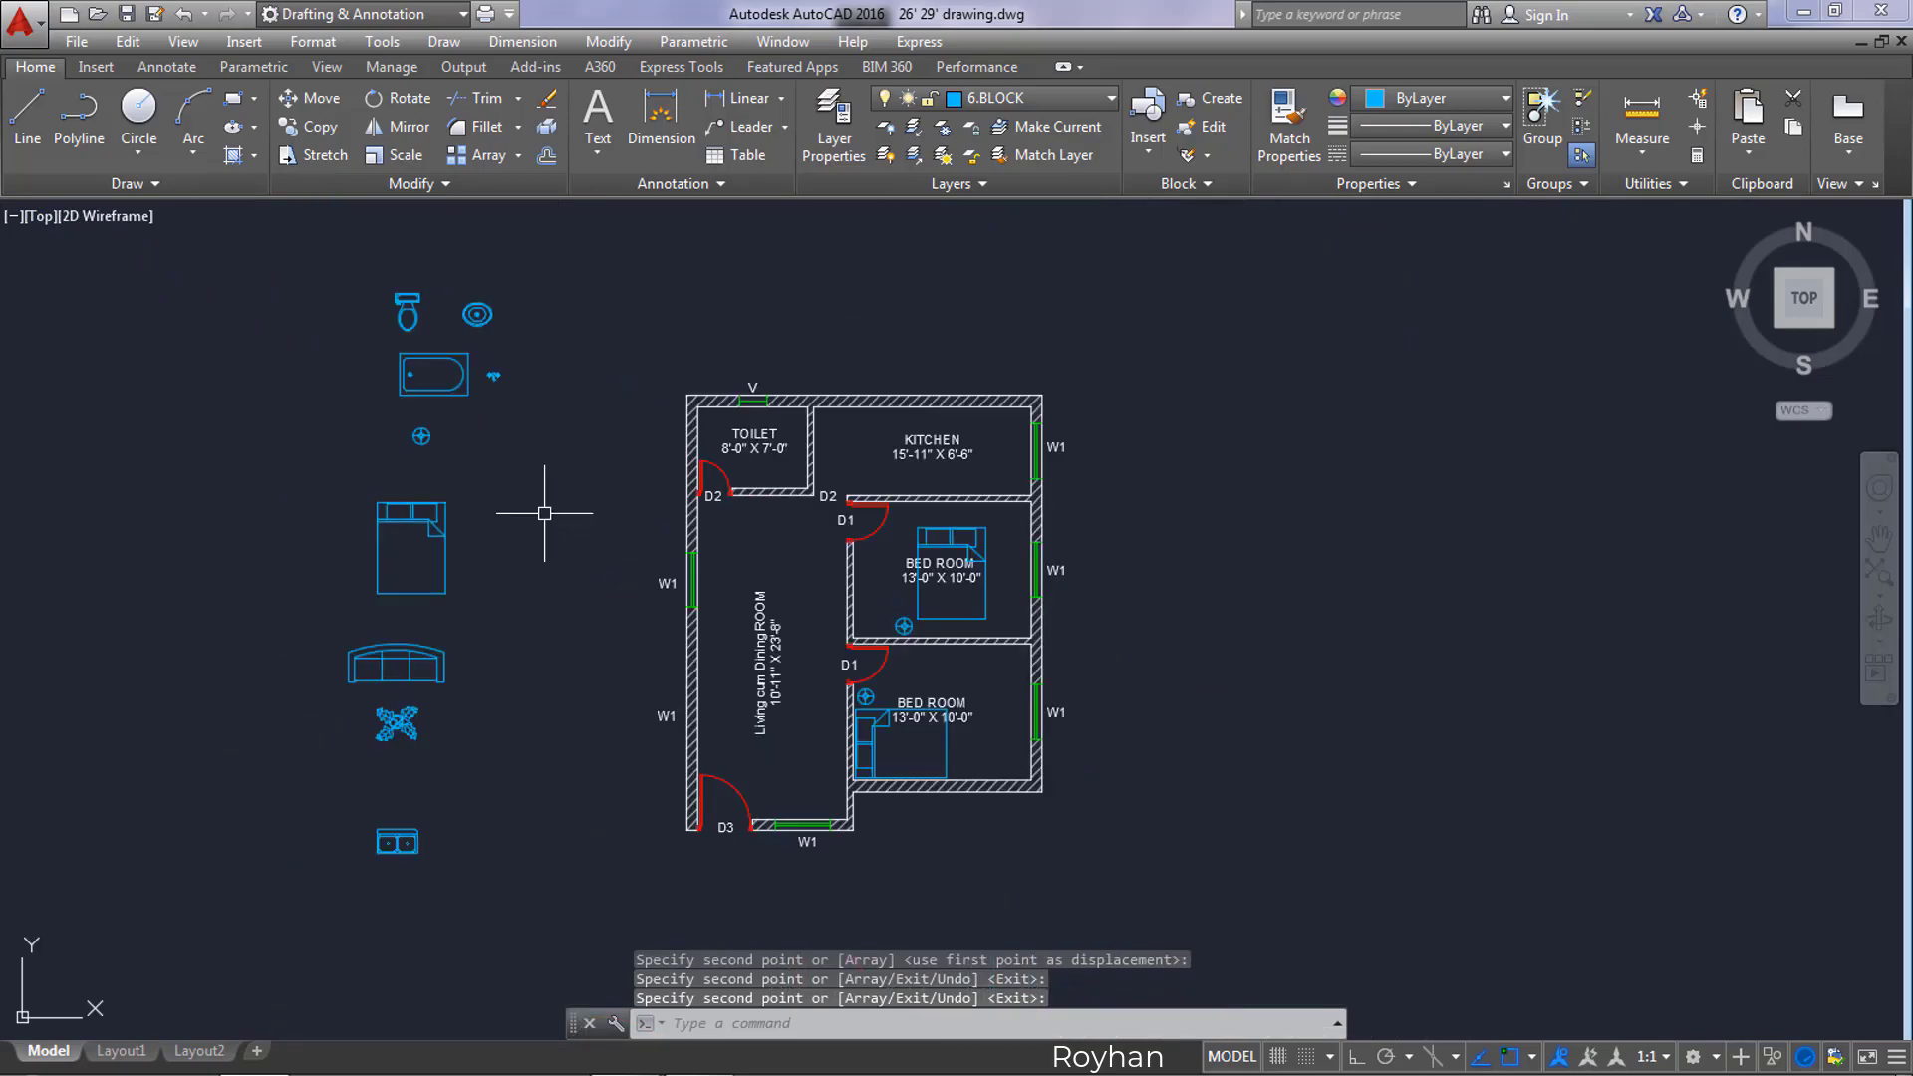
Step: Copy the plant block into the lower-right corner of the lower bedroom
click(406, 735)
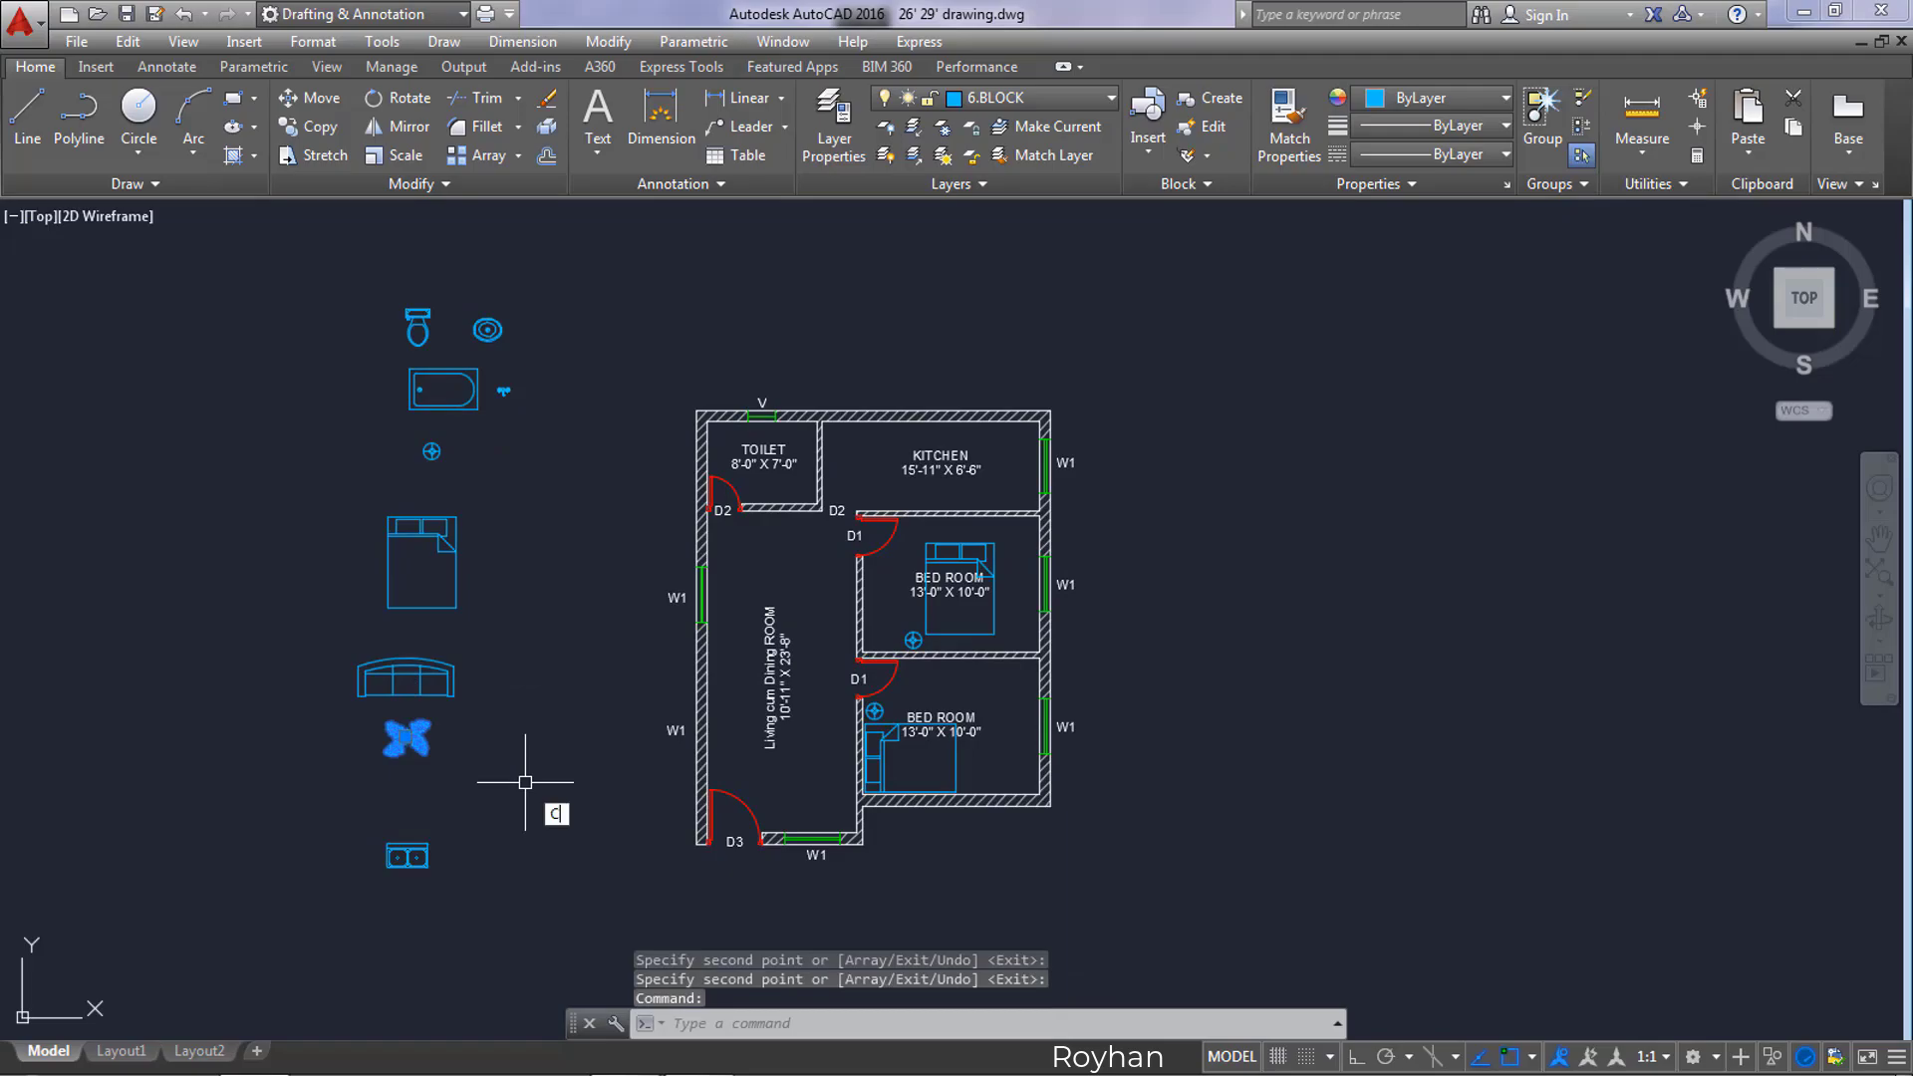
text(CO)
key(Return)
click(405, 735)
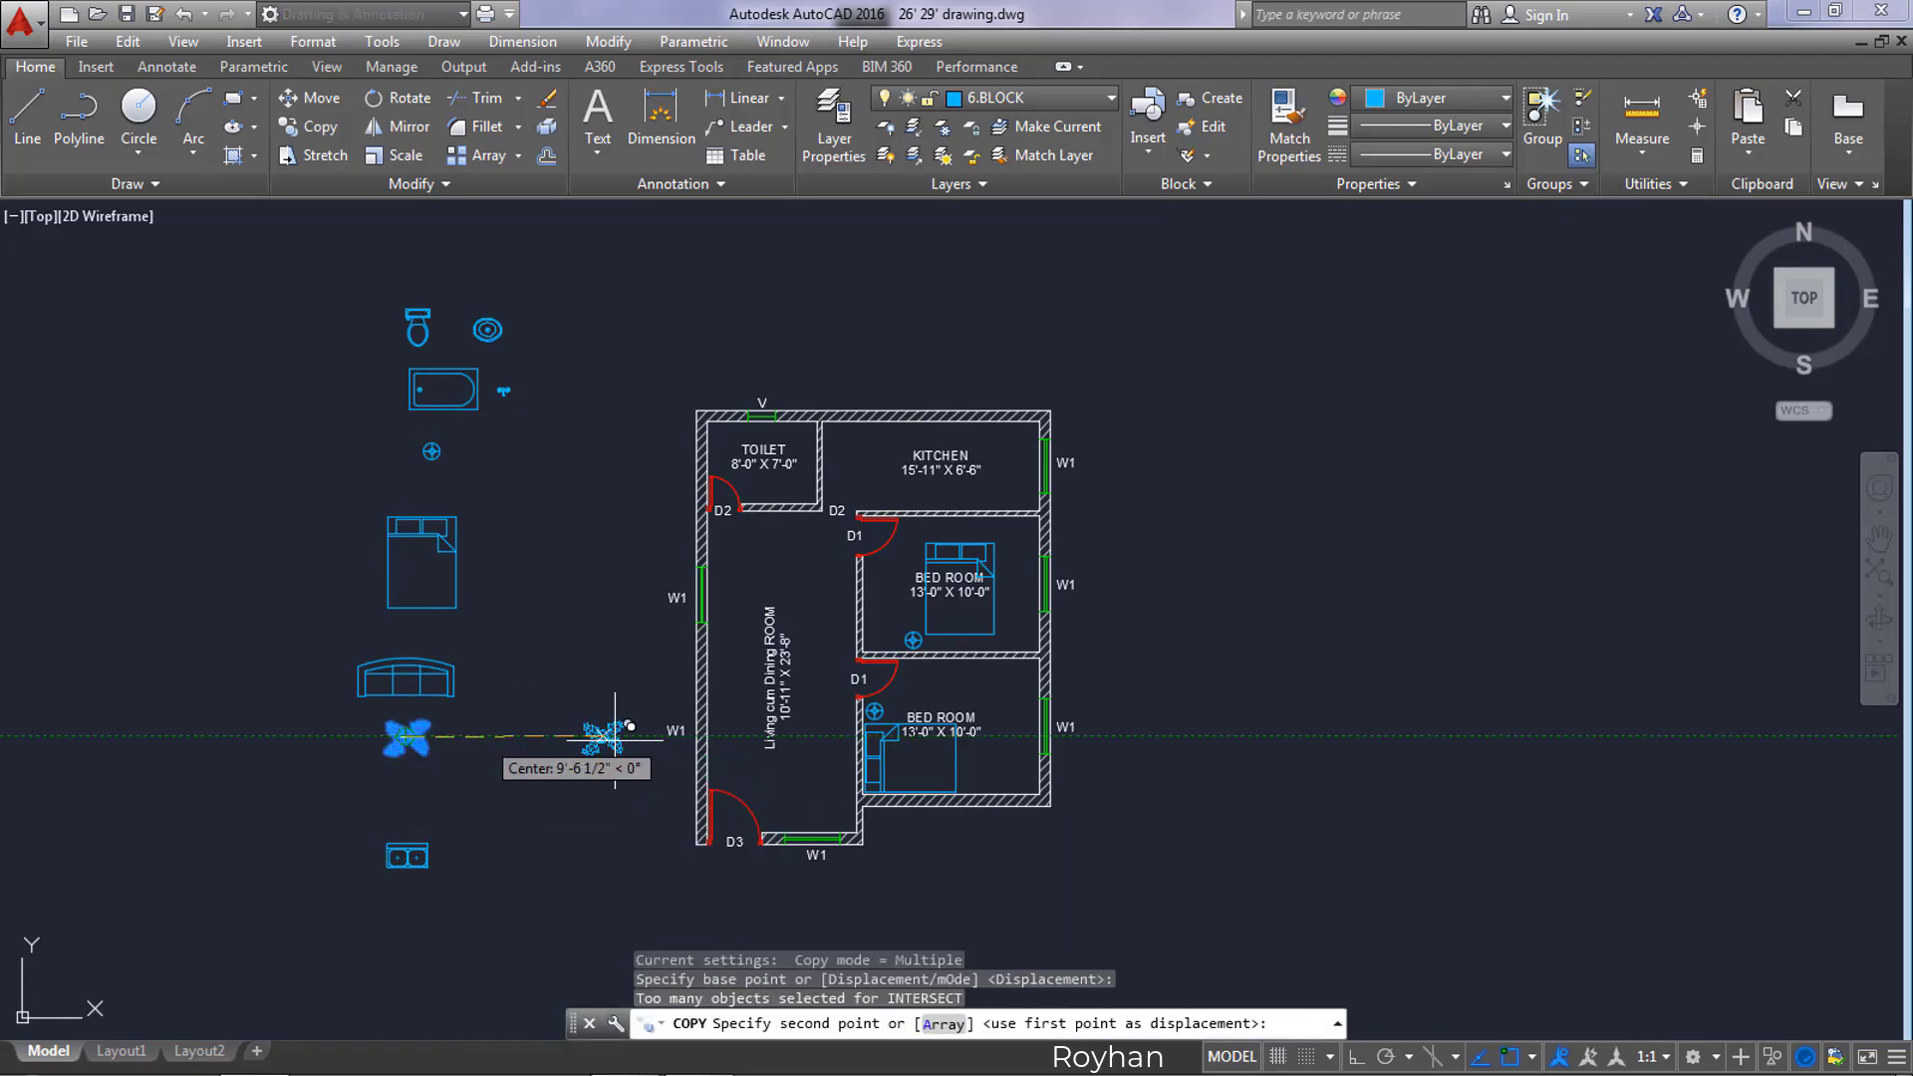
scroll(1021, 768, up, 5)
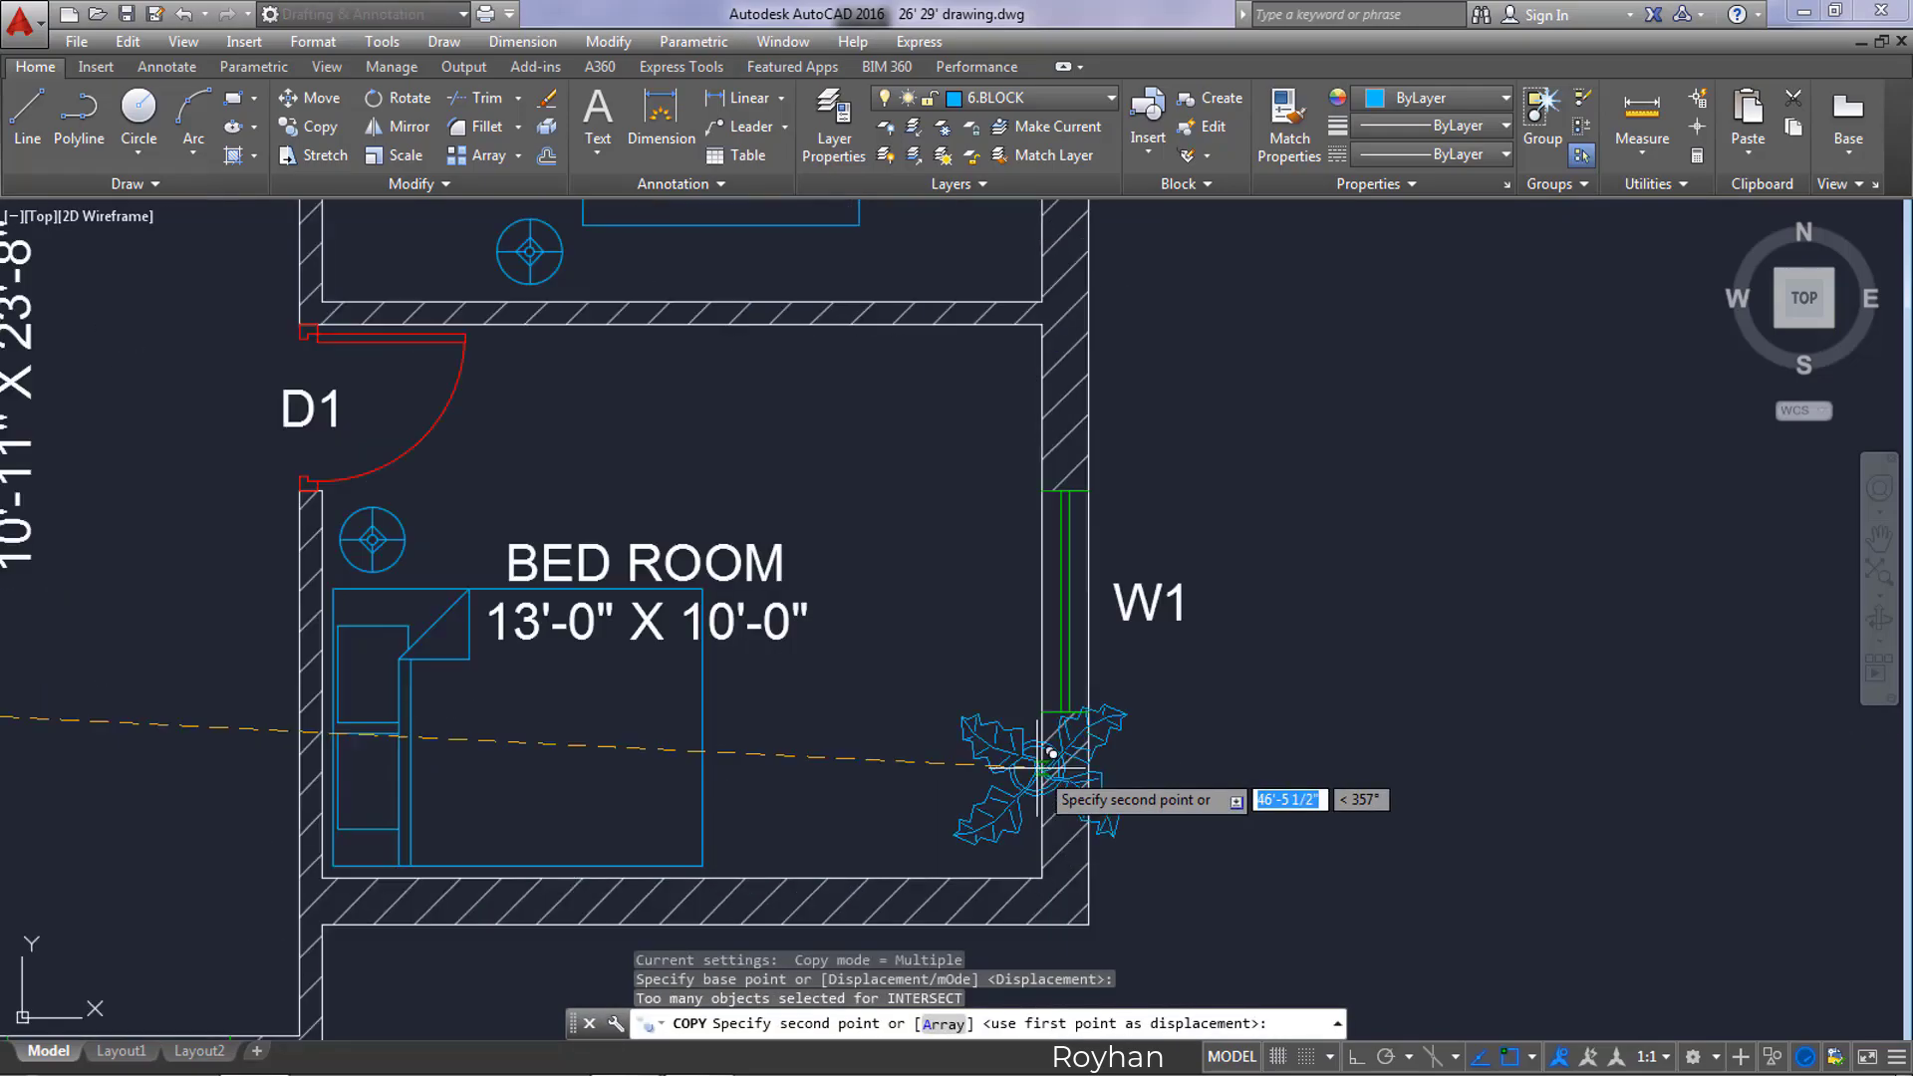
click(947, 781)
Step: Place another plant copy in the upper-right corner of the upper bedroom and finish copying
scroll(877, 658, down, 5)
scroll(899, 635, up, 5)
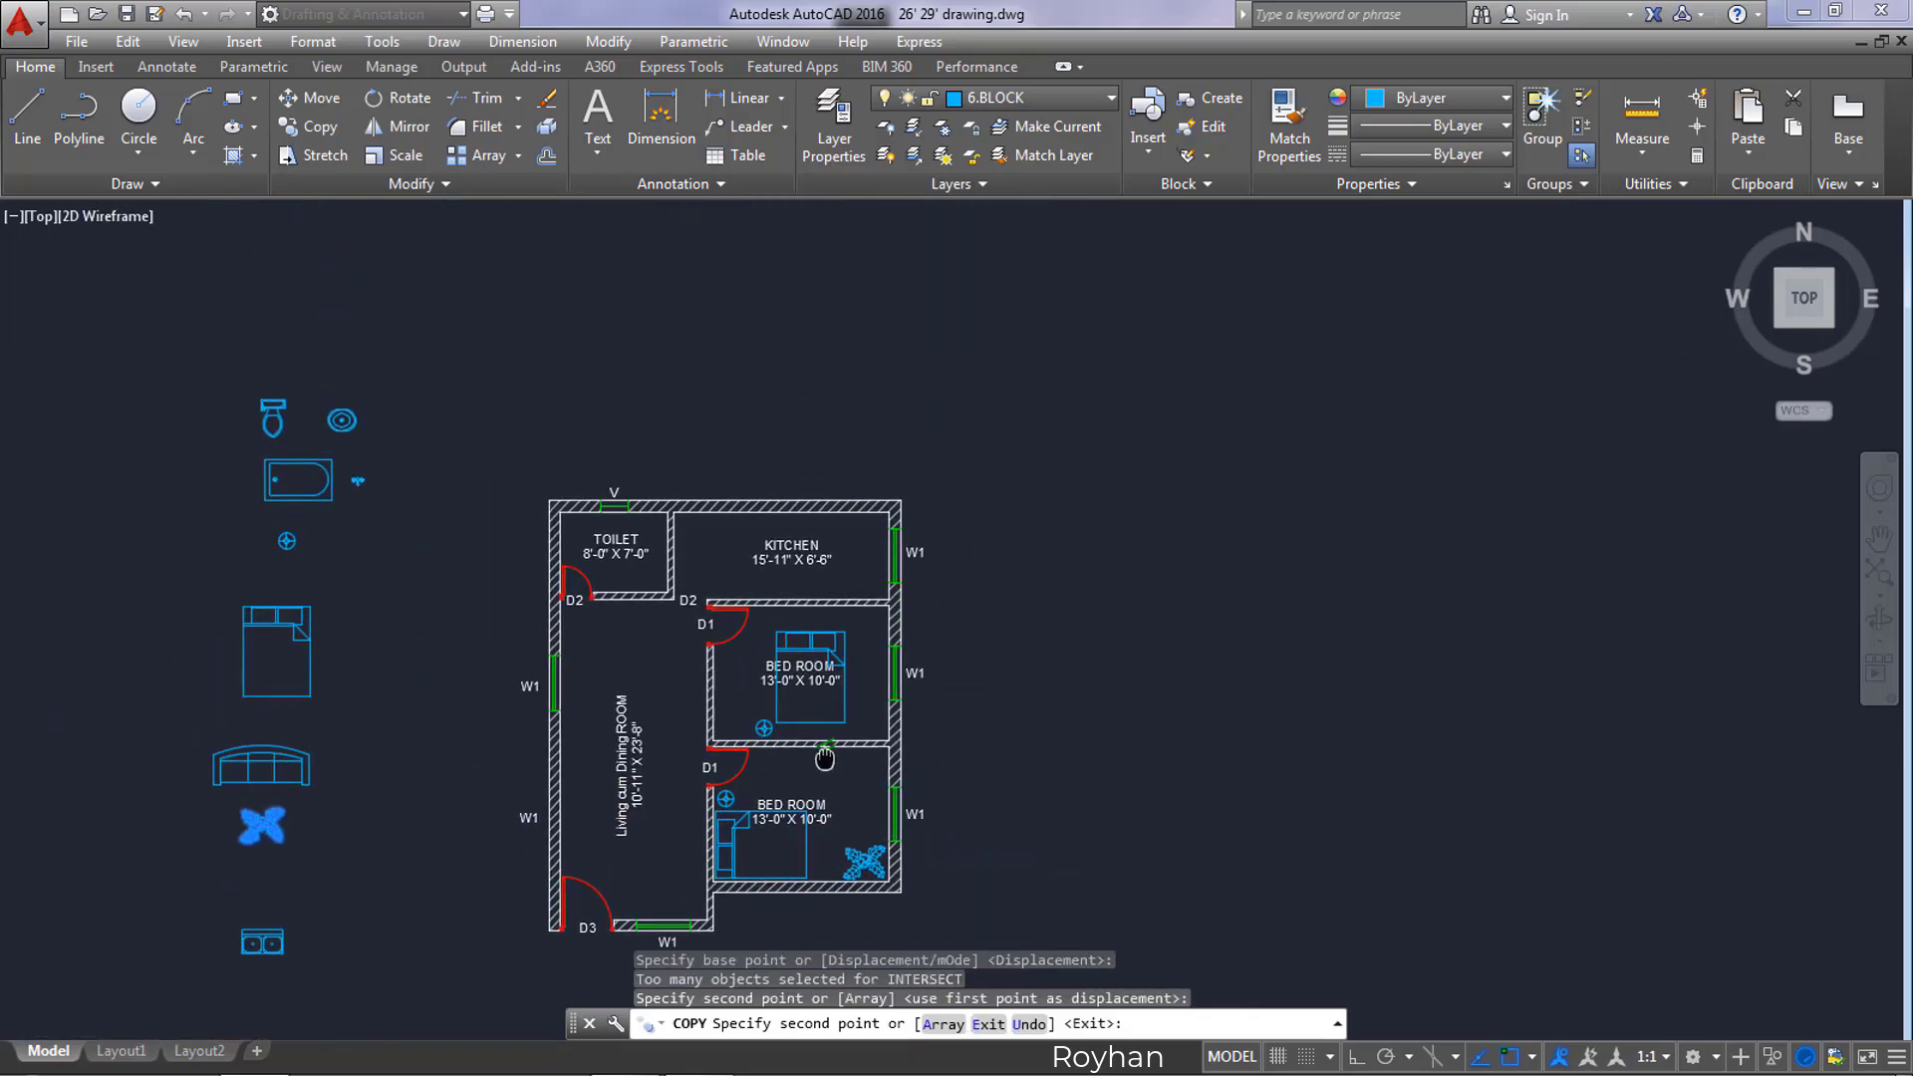
scroll(898, 635, up, 4)
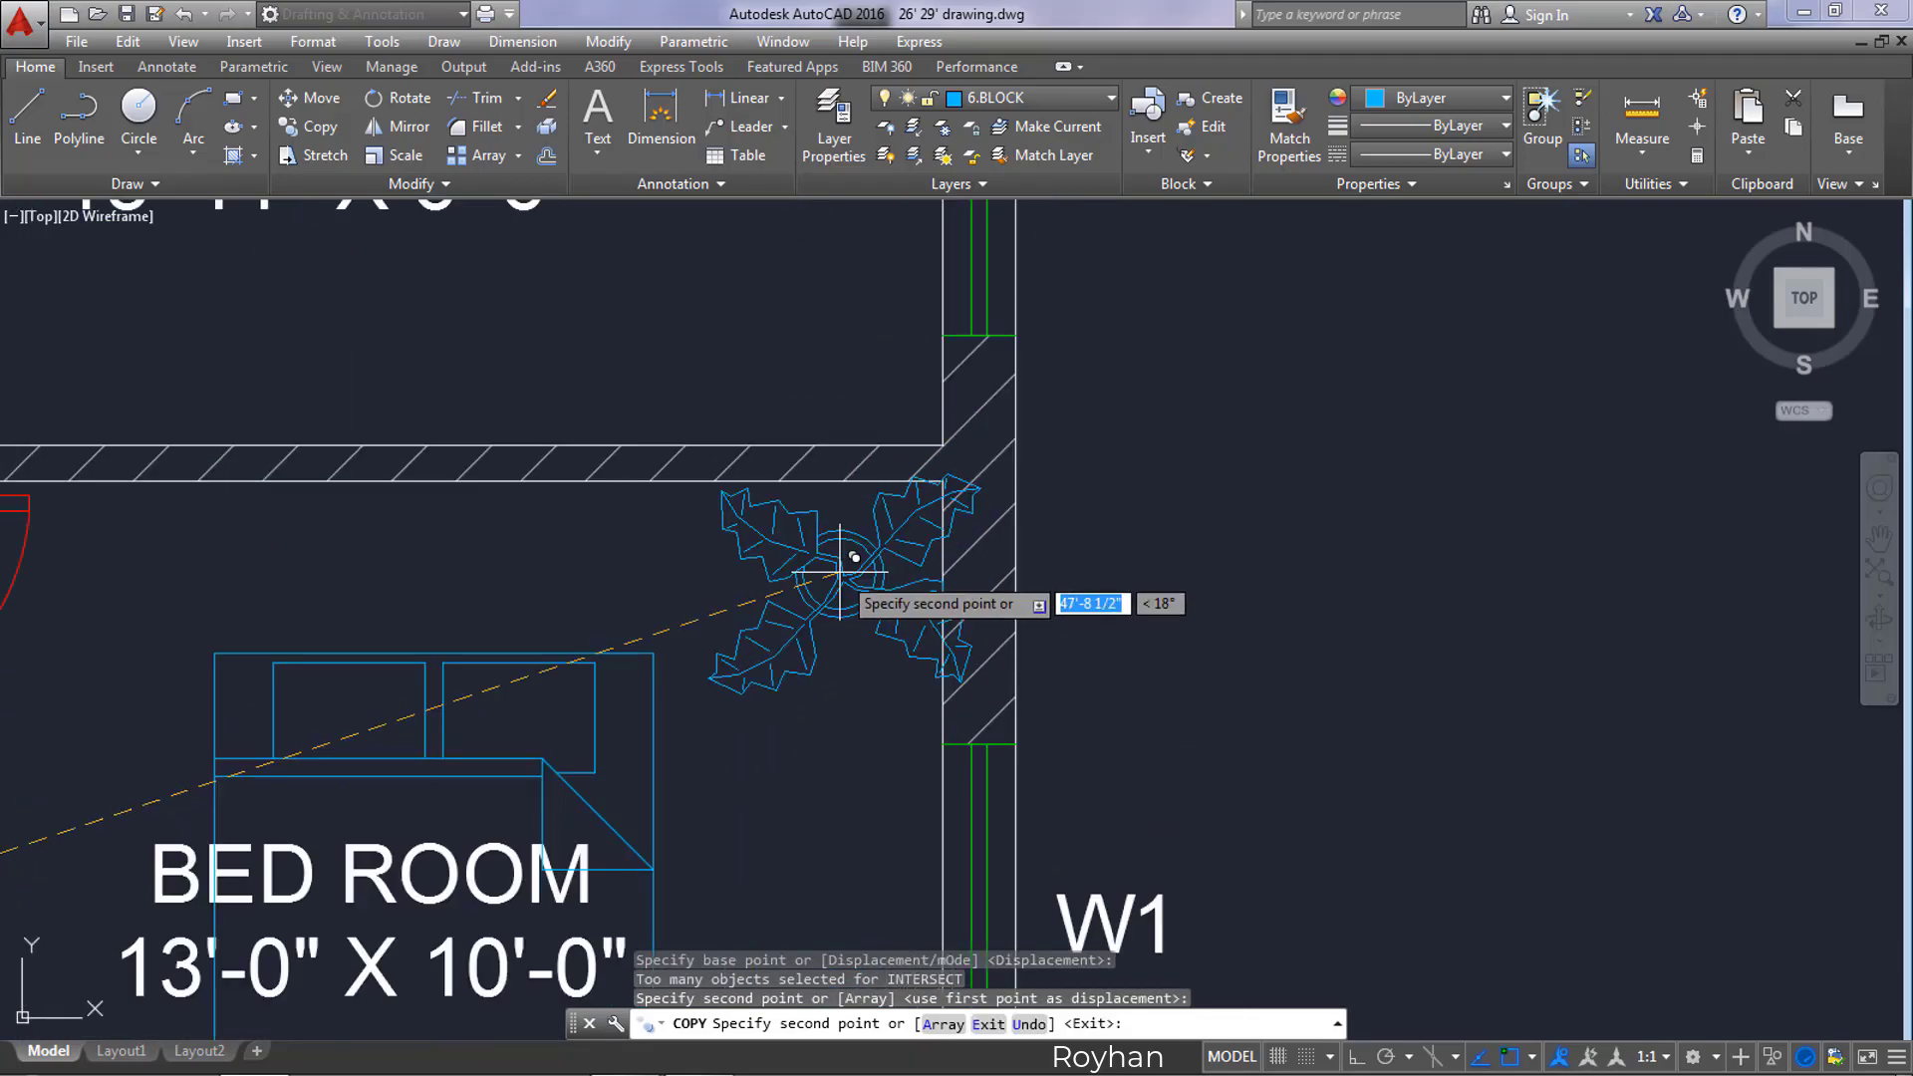
click(785, 590)
scroll(845, 633, down, 2)
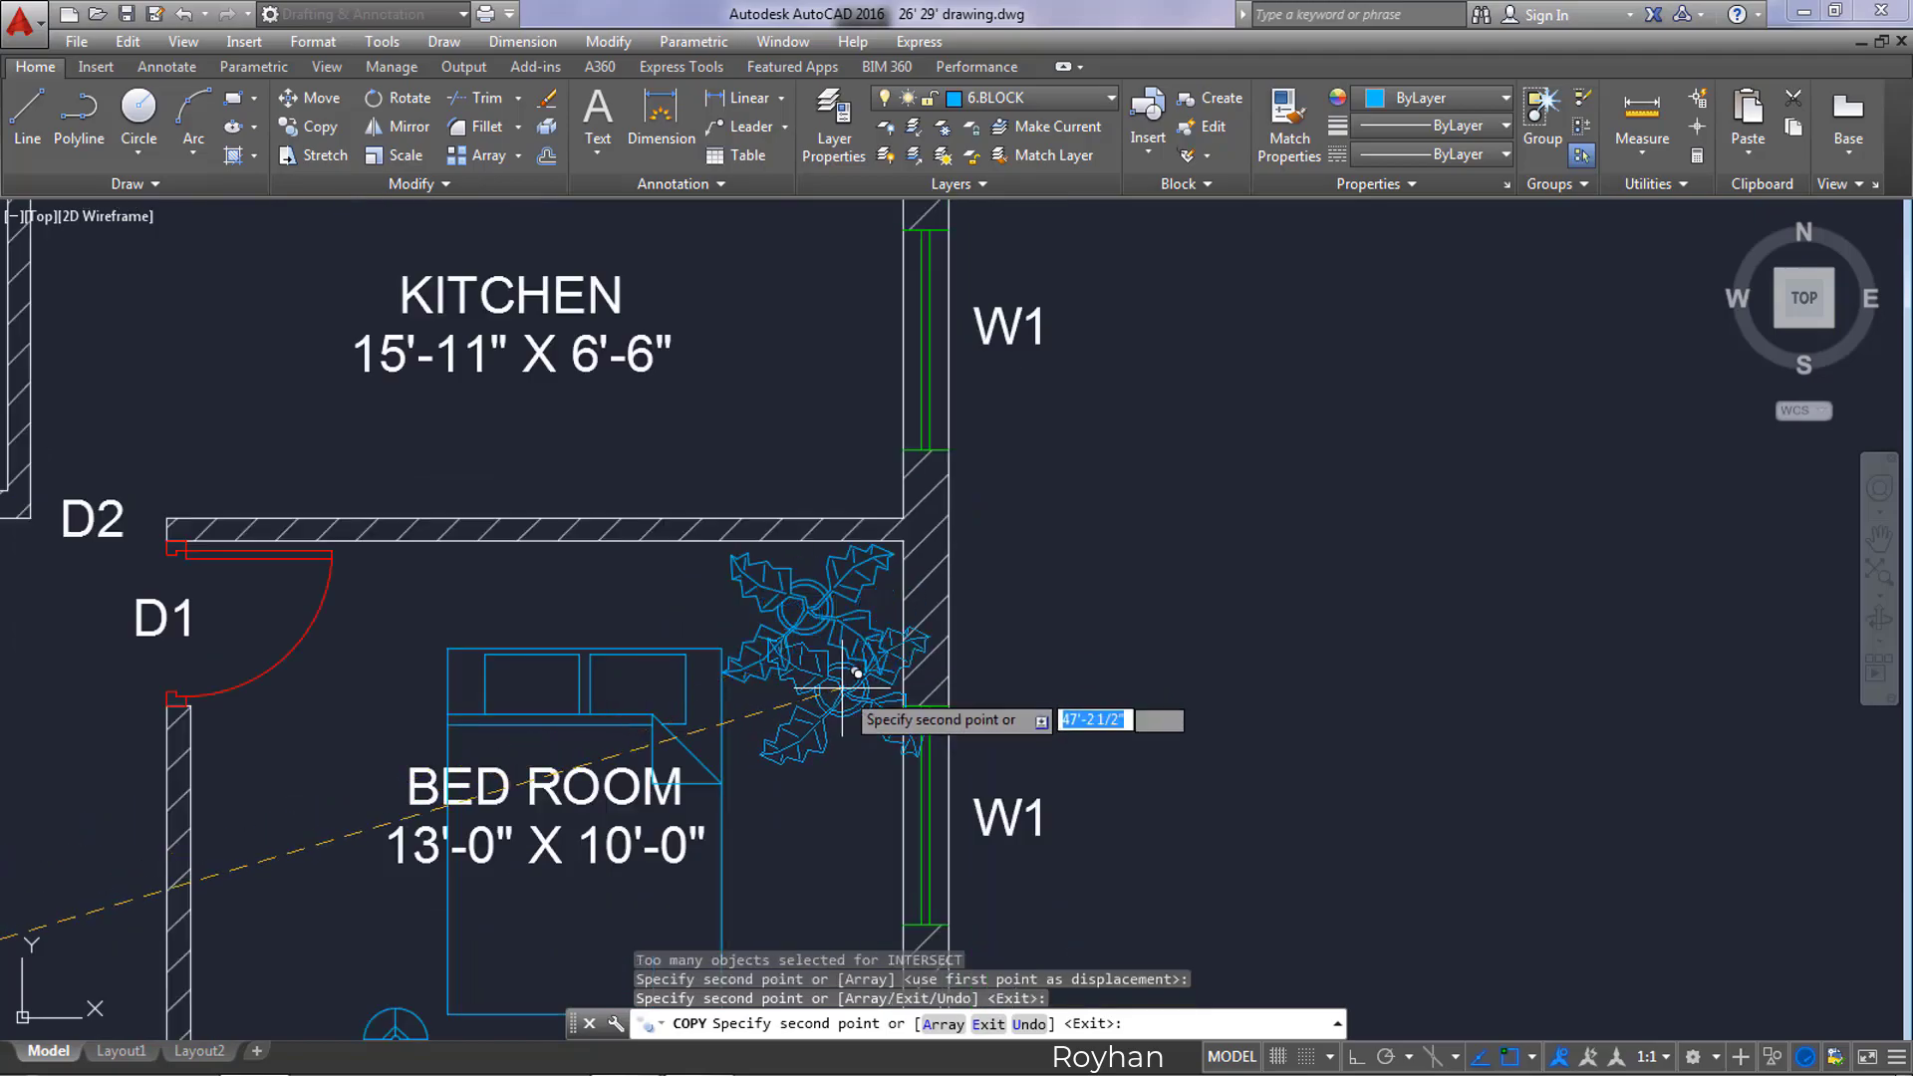
key(Return)
scroll(867, 680, down, 2)
middle_drag(846, 731, 961, 663)
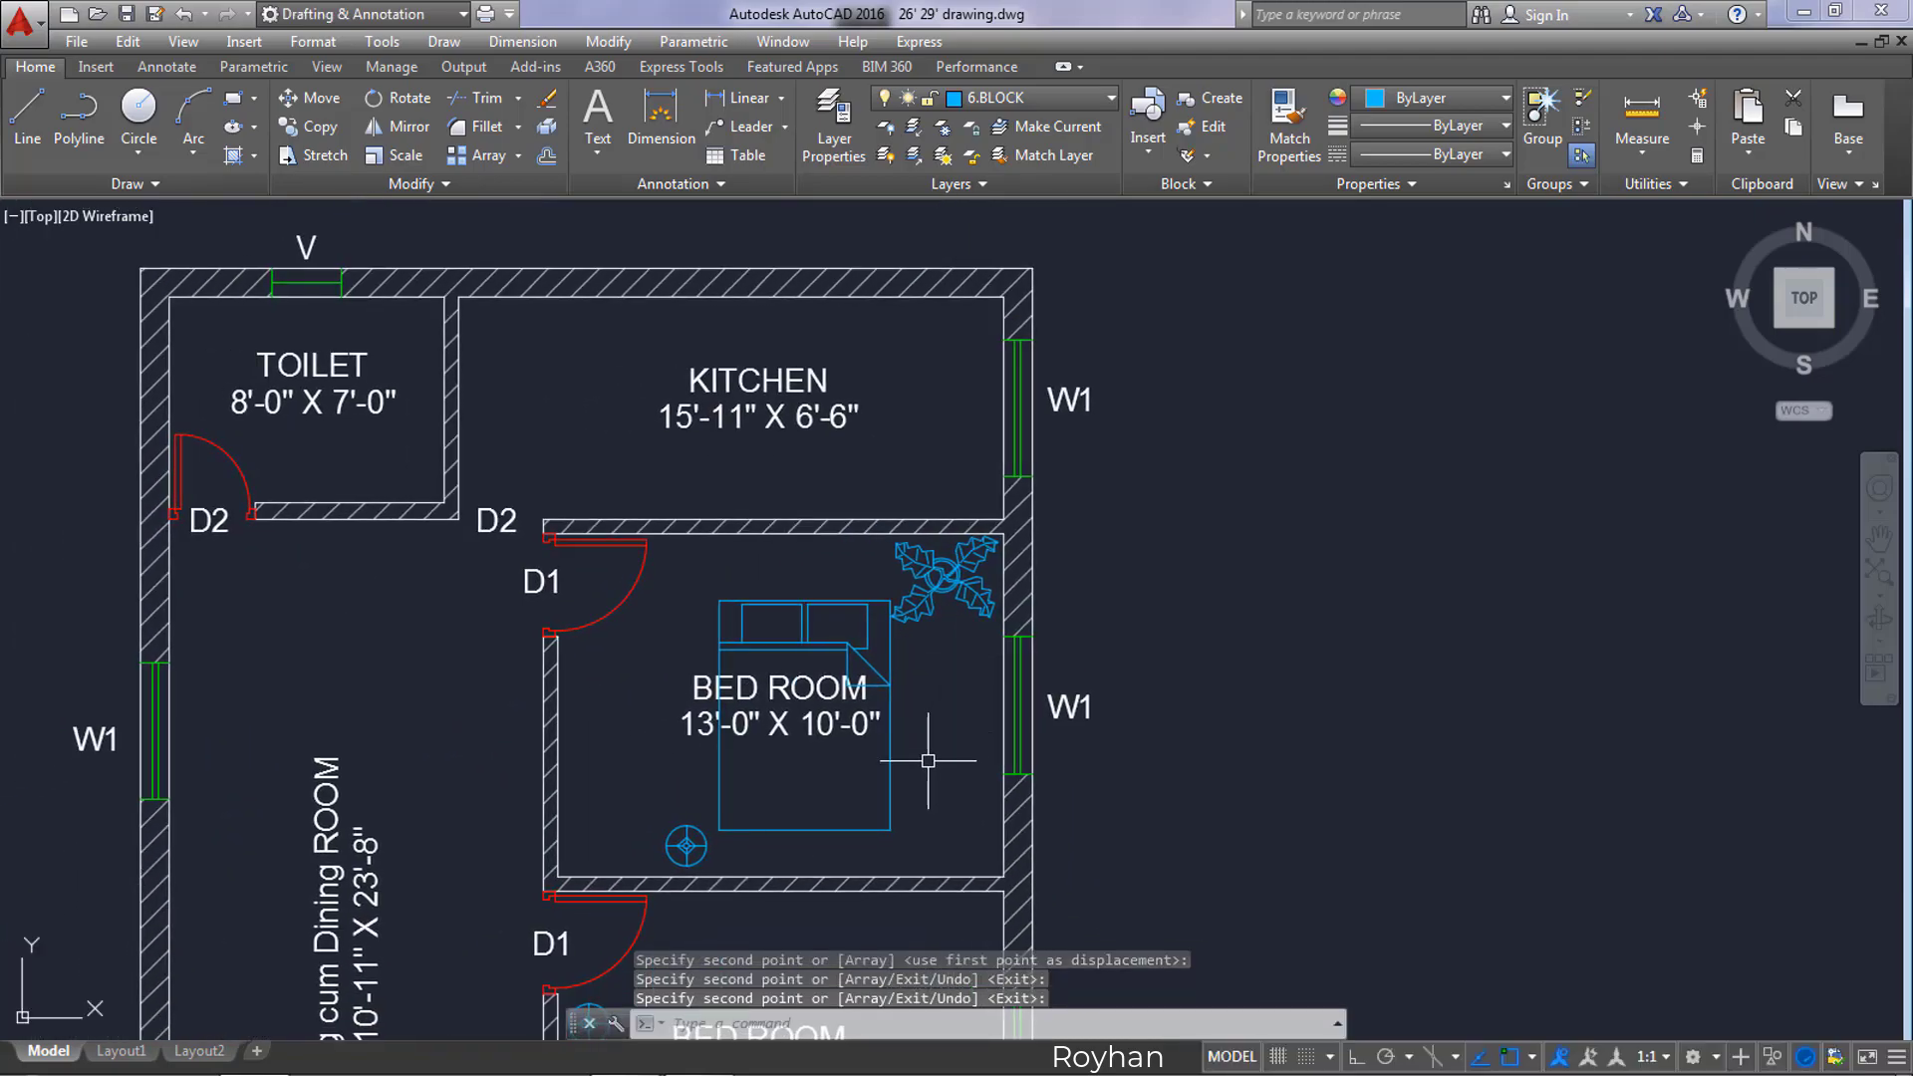
Step: Rotate the upper bedroom's bed 180° about its upper-right corner with Ortho on
click(884, 774)
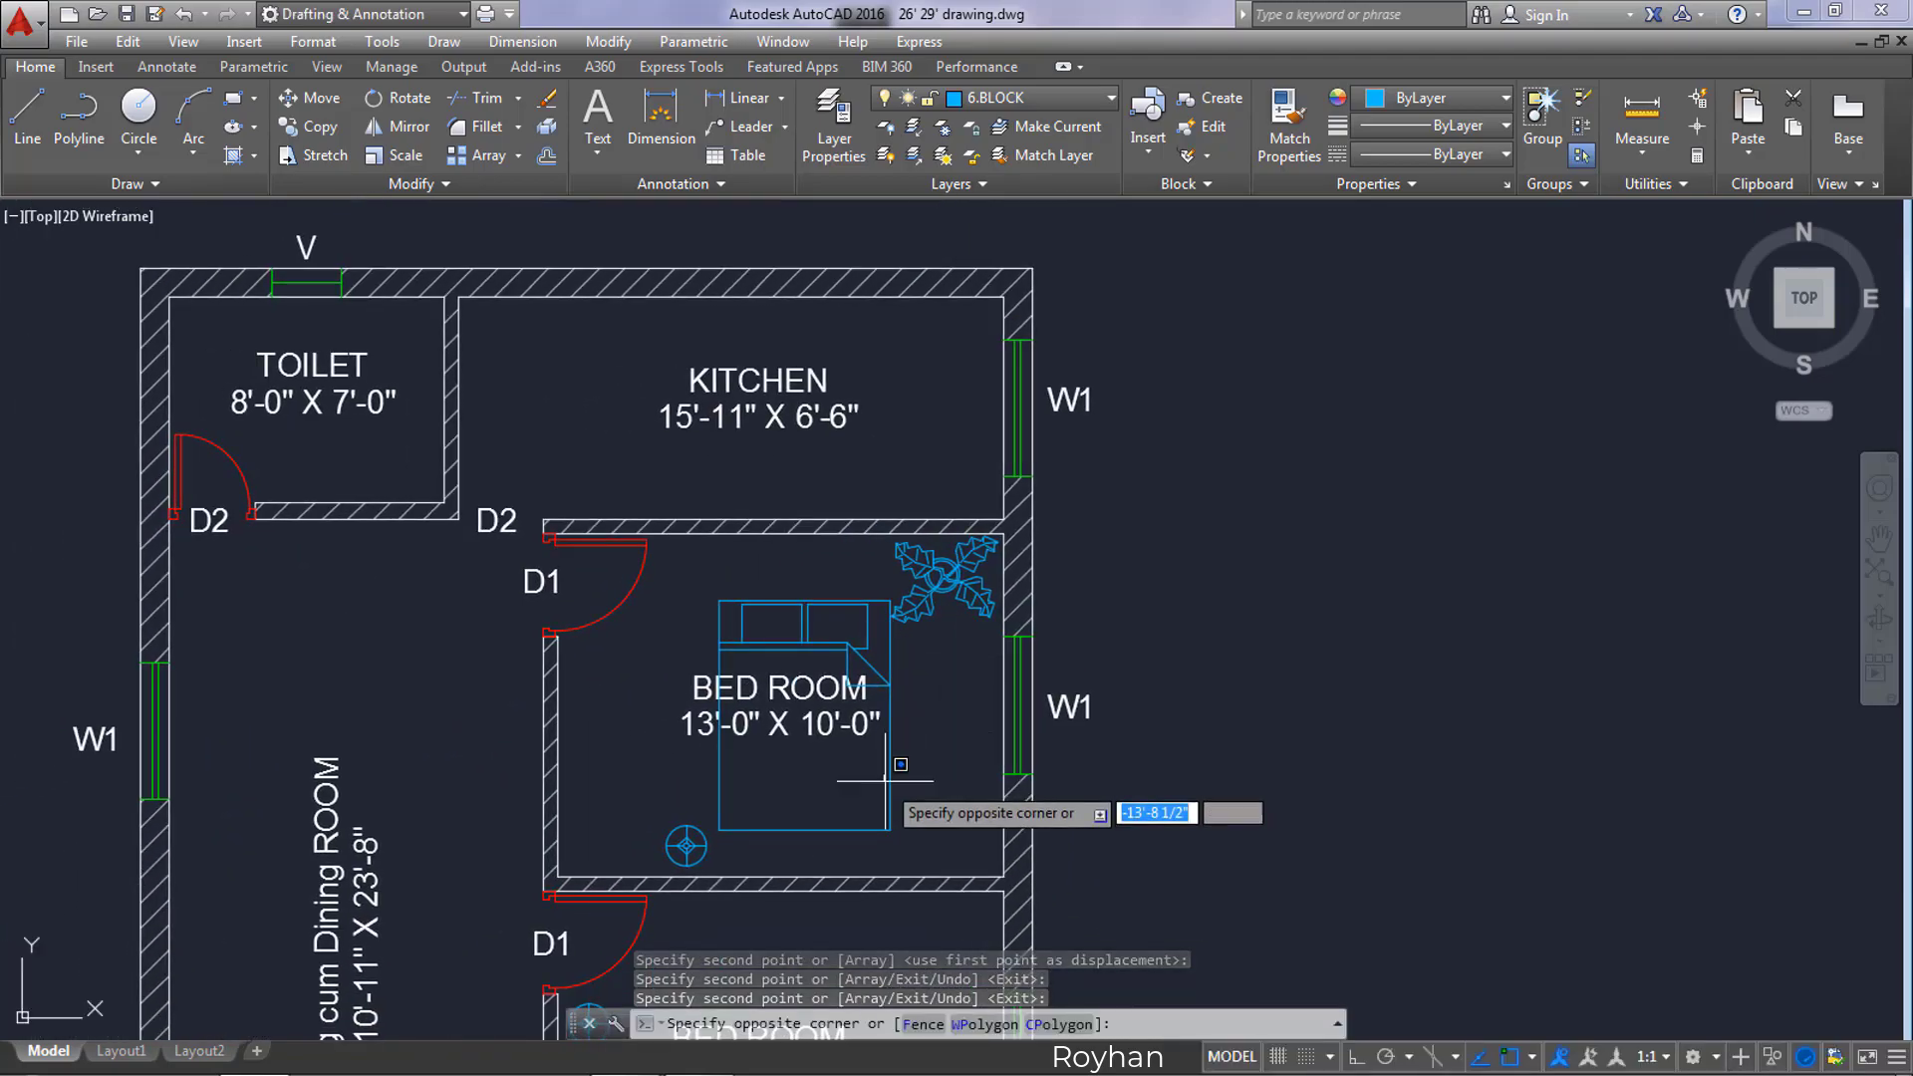
click(884, 783)
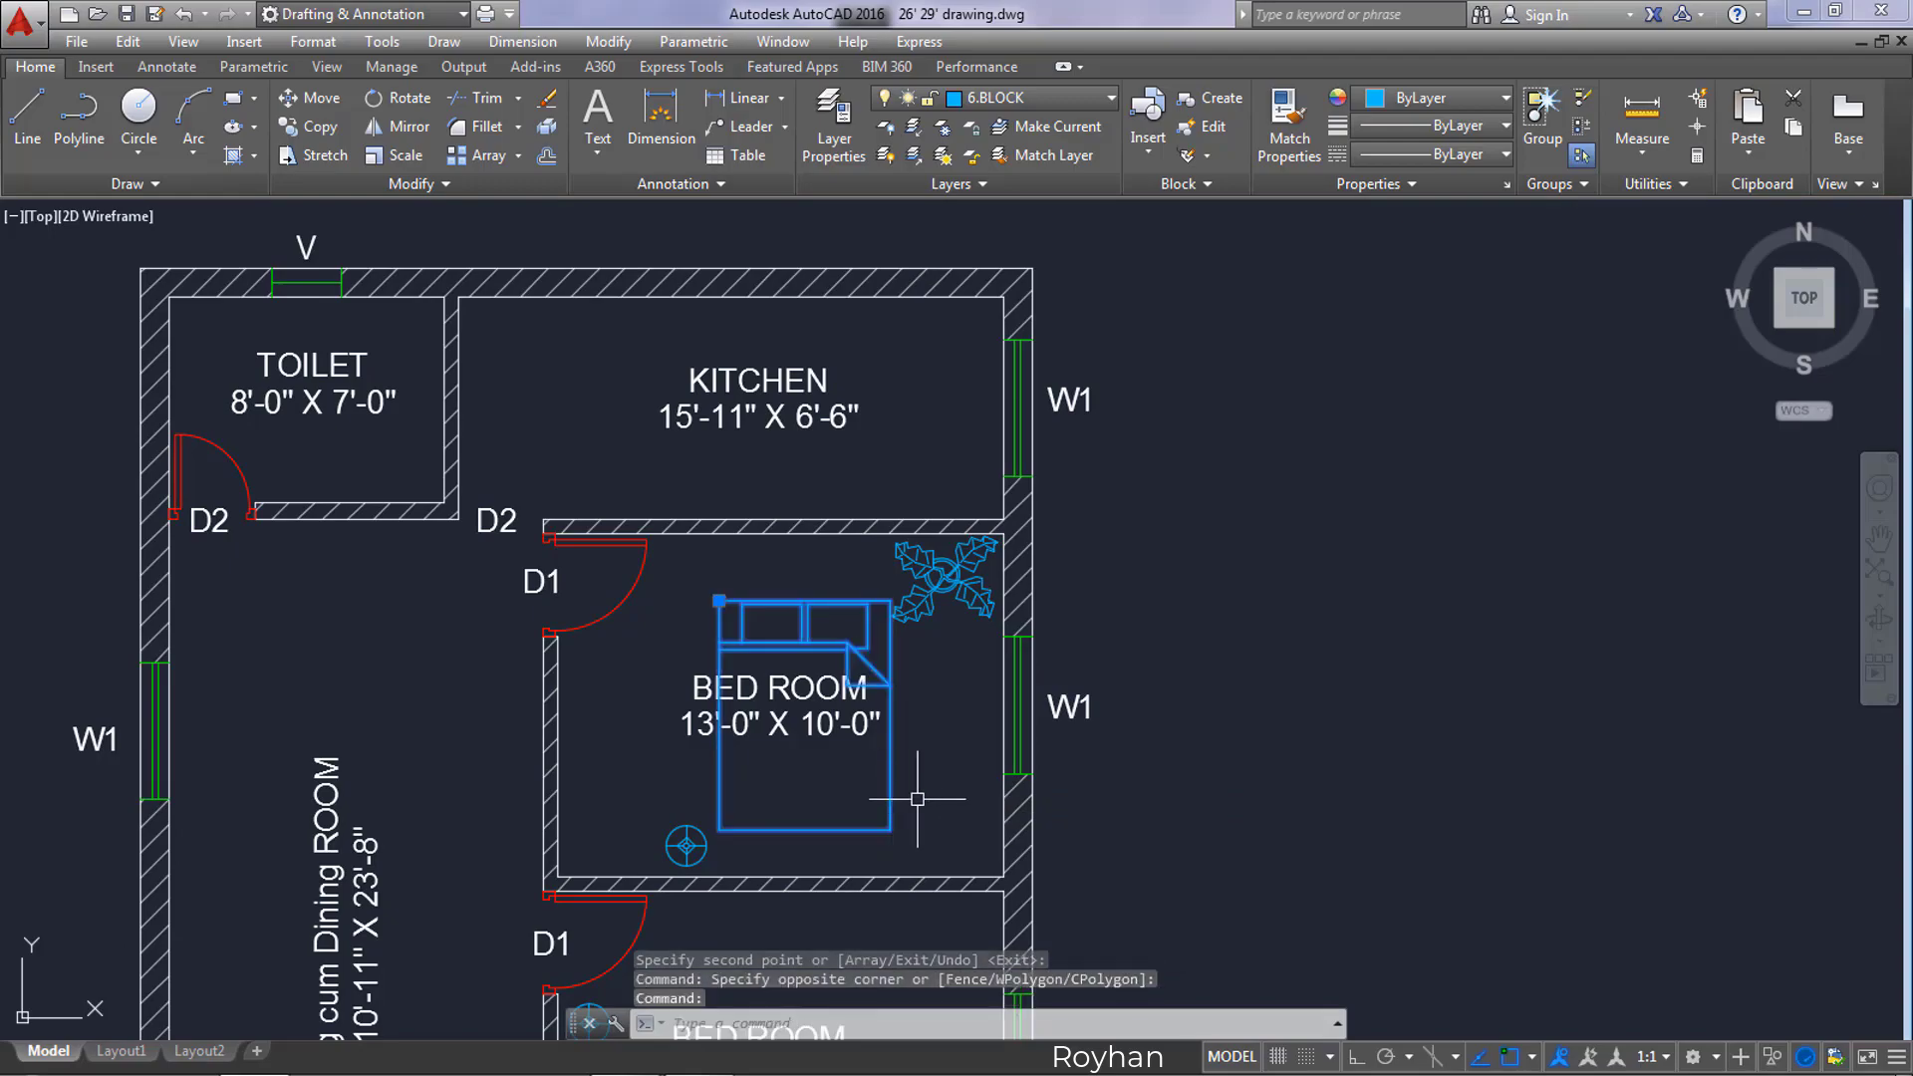
key(Return)
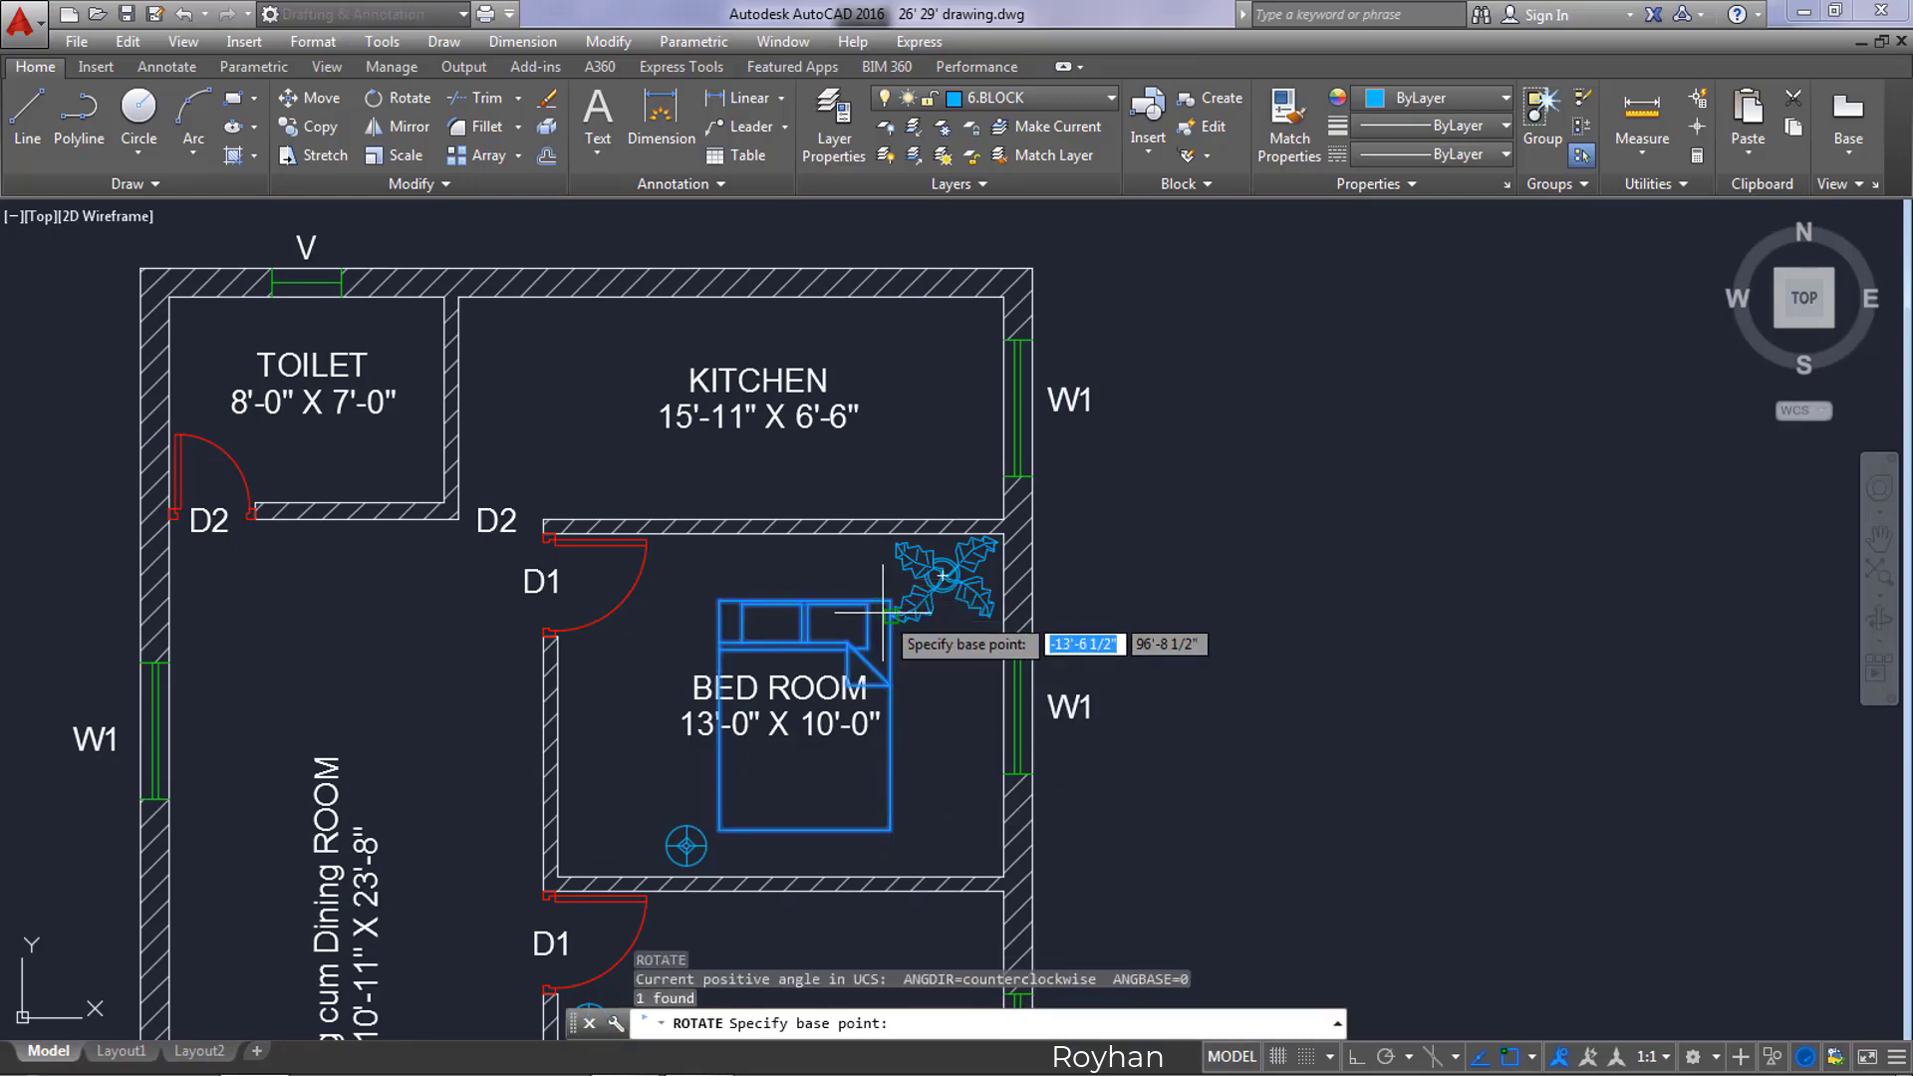
click(890, 603)
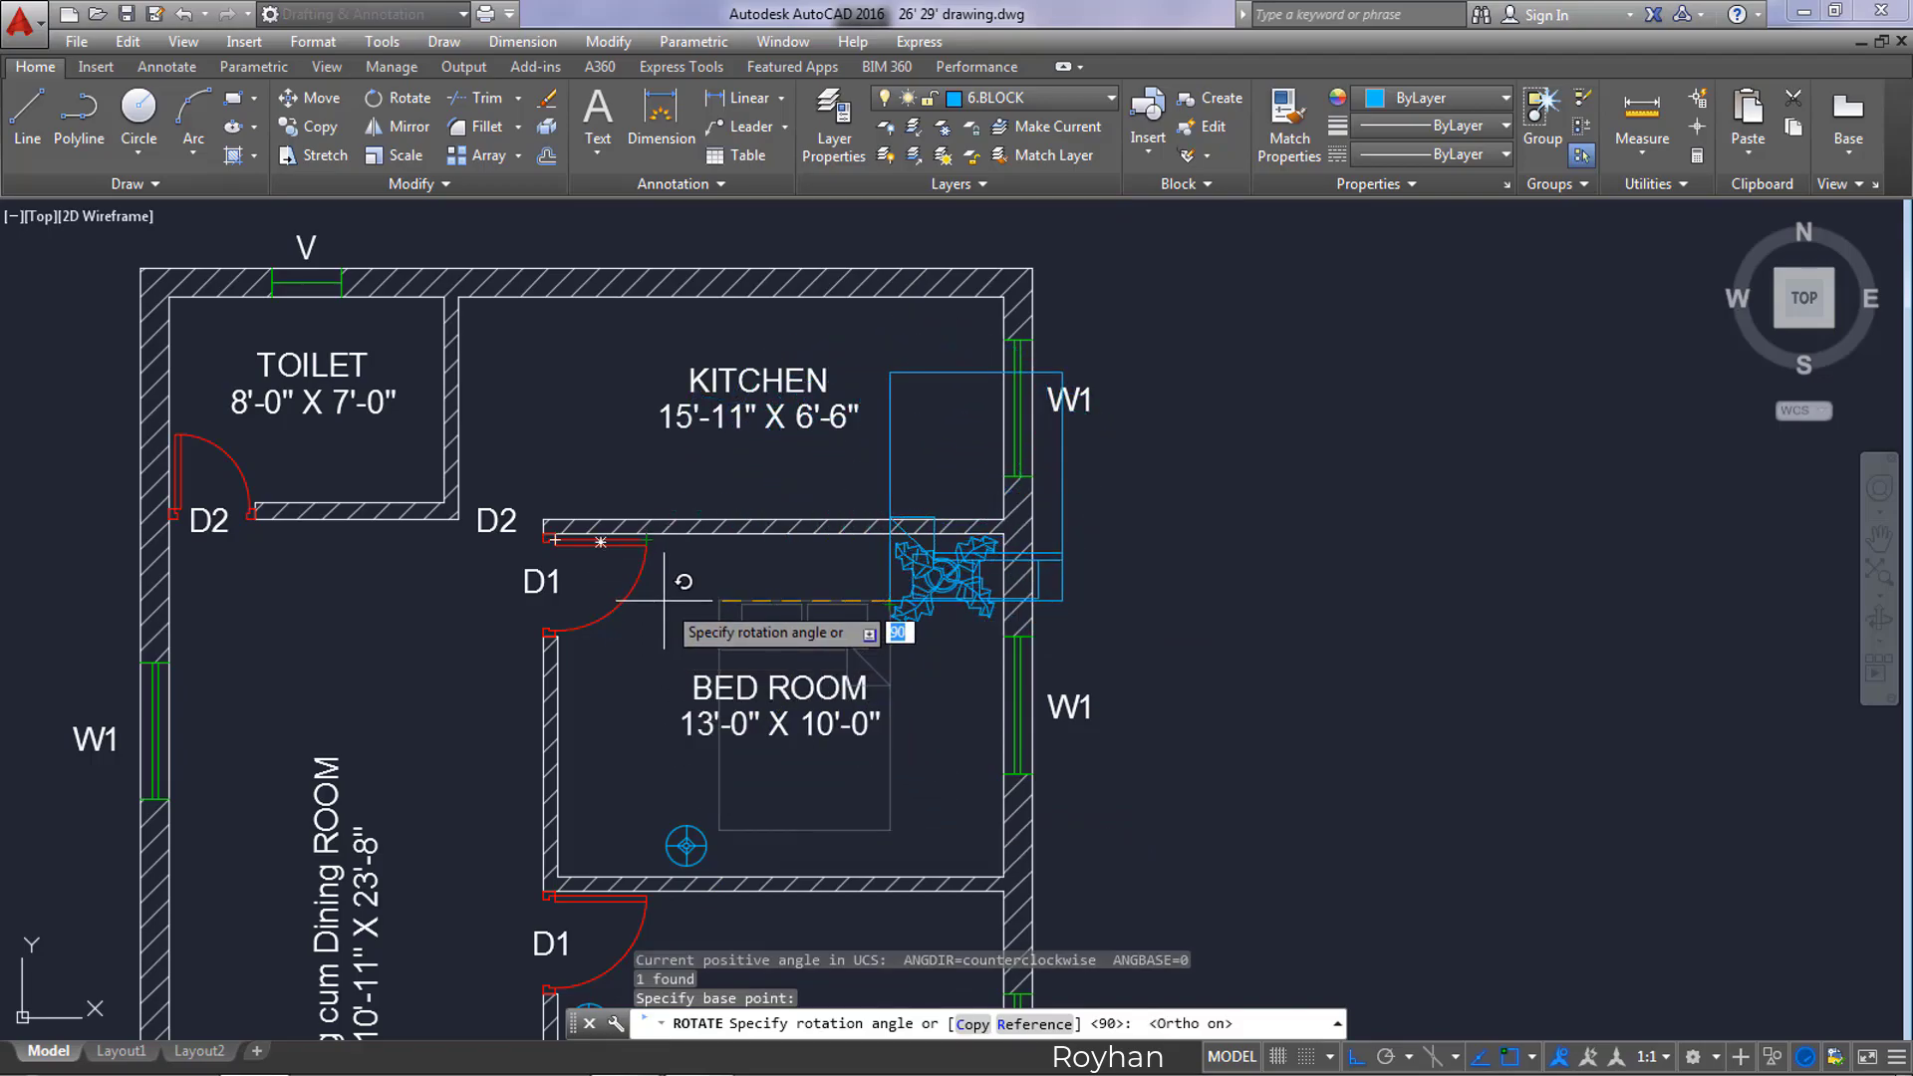
key(Return)
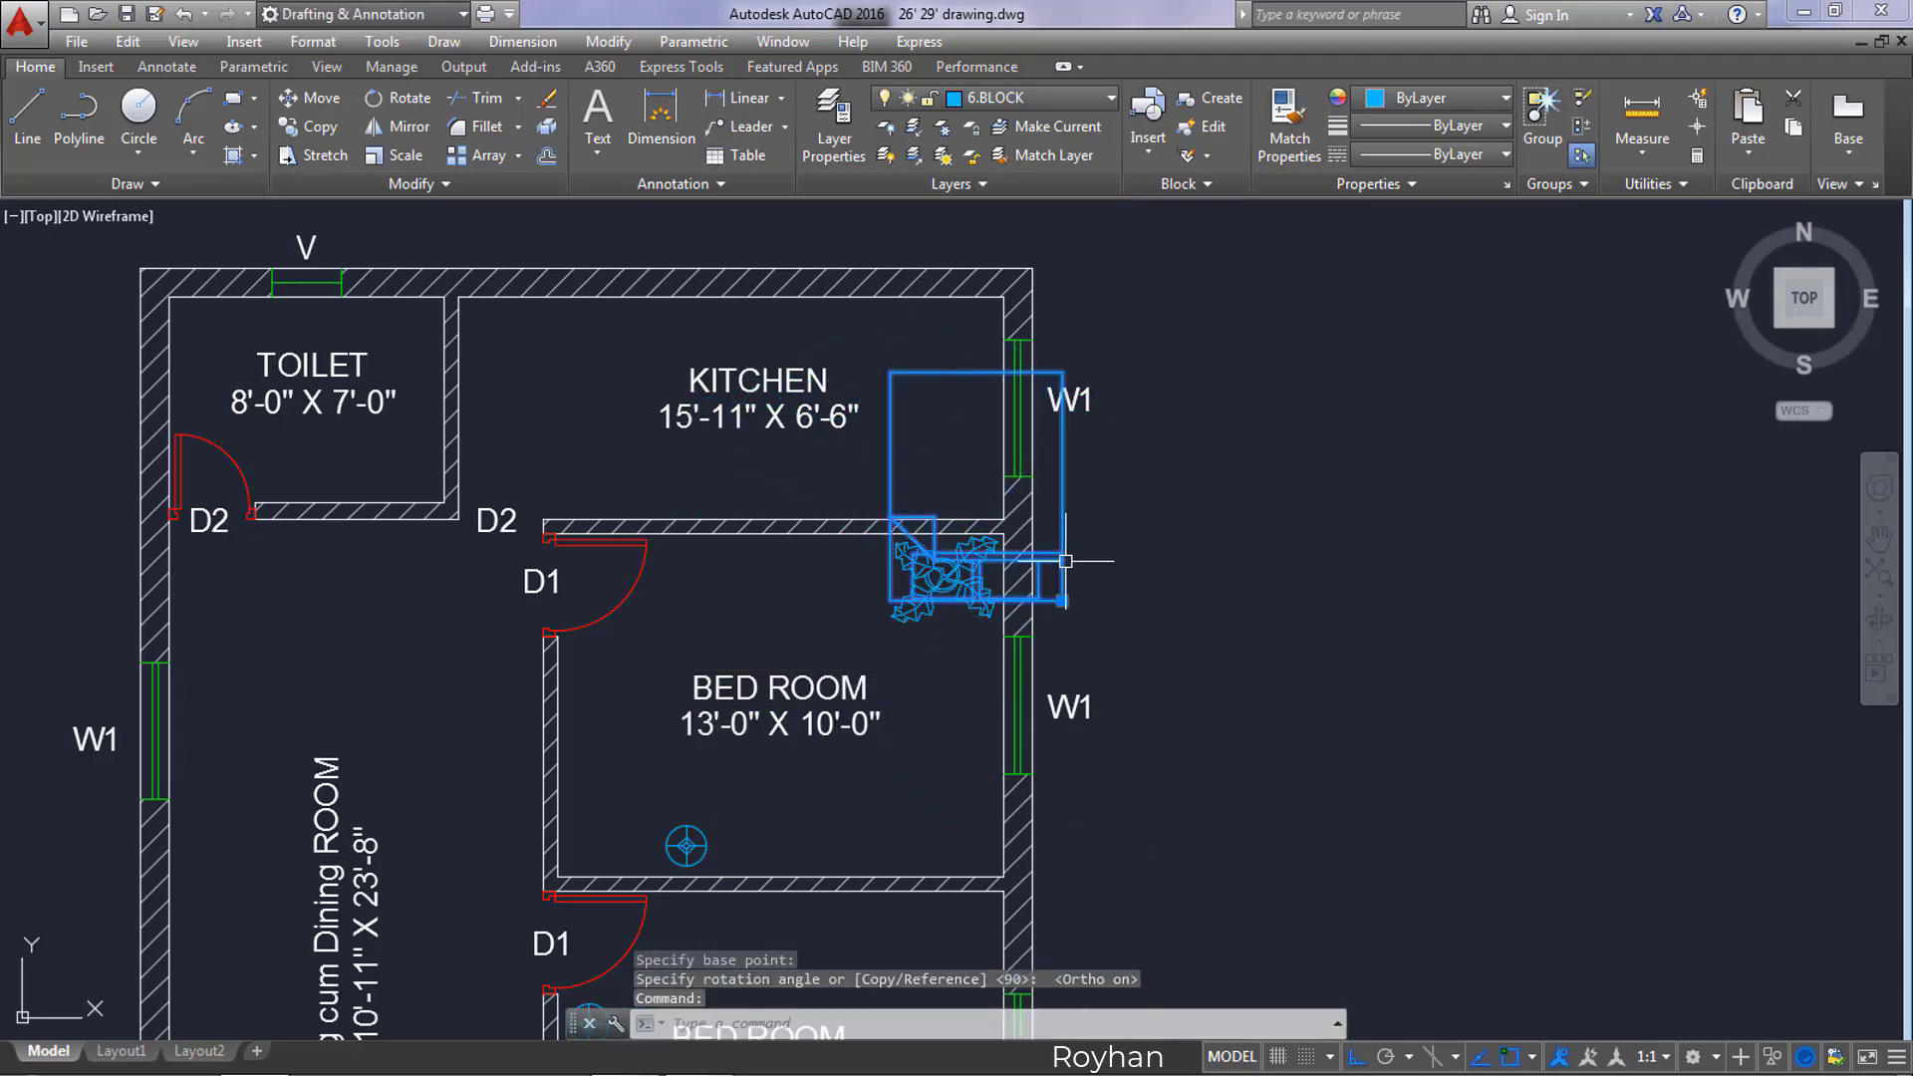
Step: Move the upper bedroom's bed into the room's lower-right corner, below the plant, with Ortho off
text(M)
key(Return)
click(957, 597)
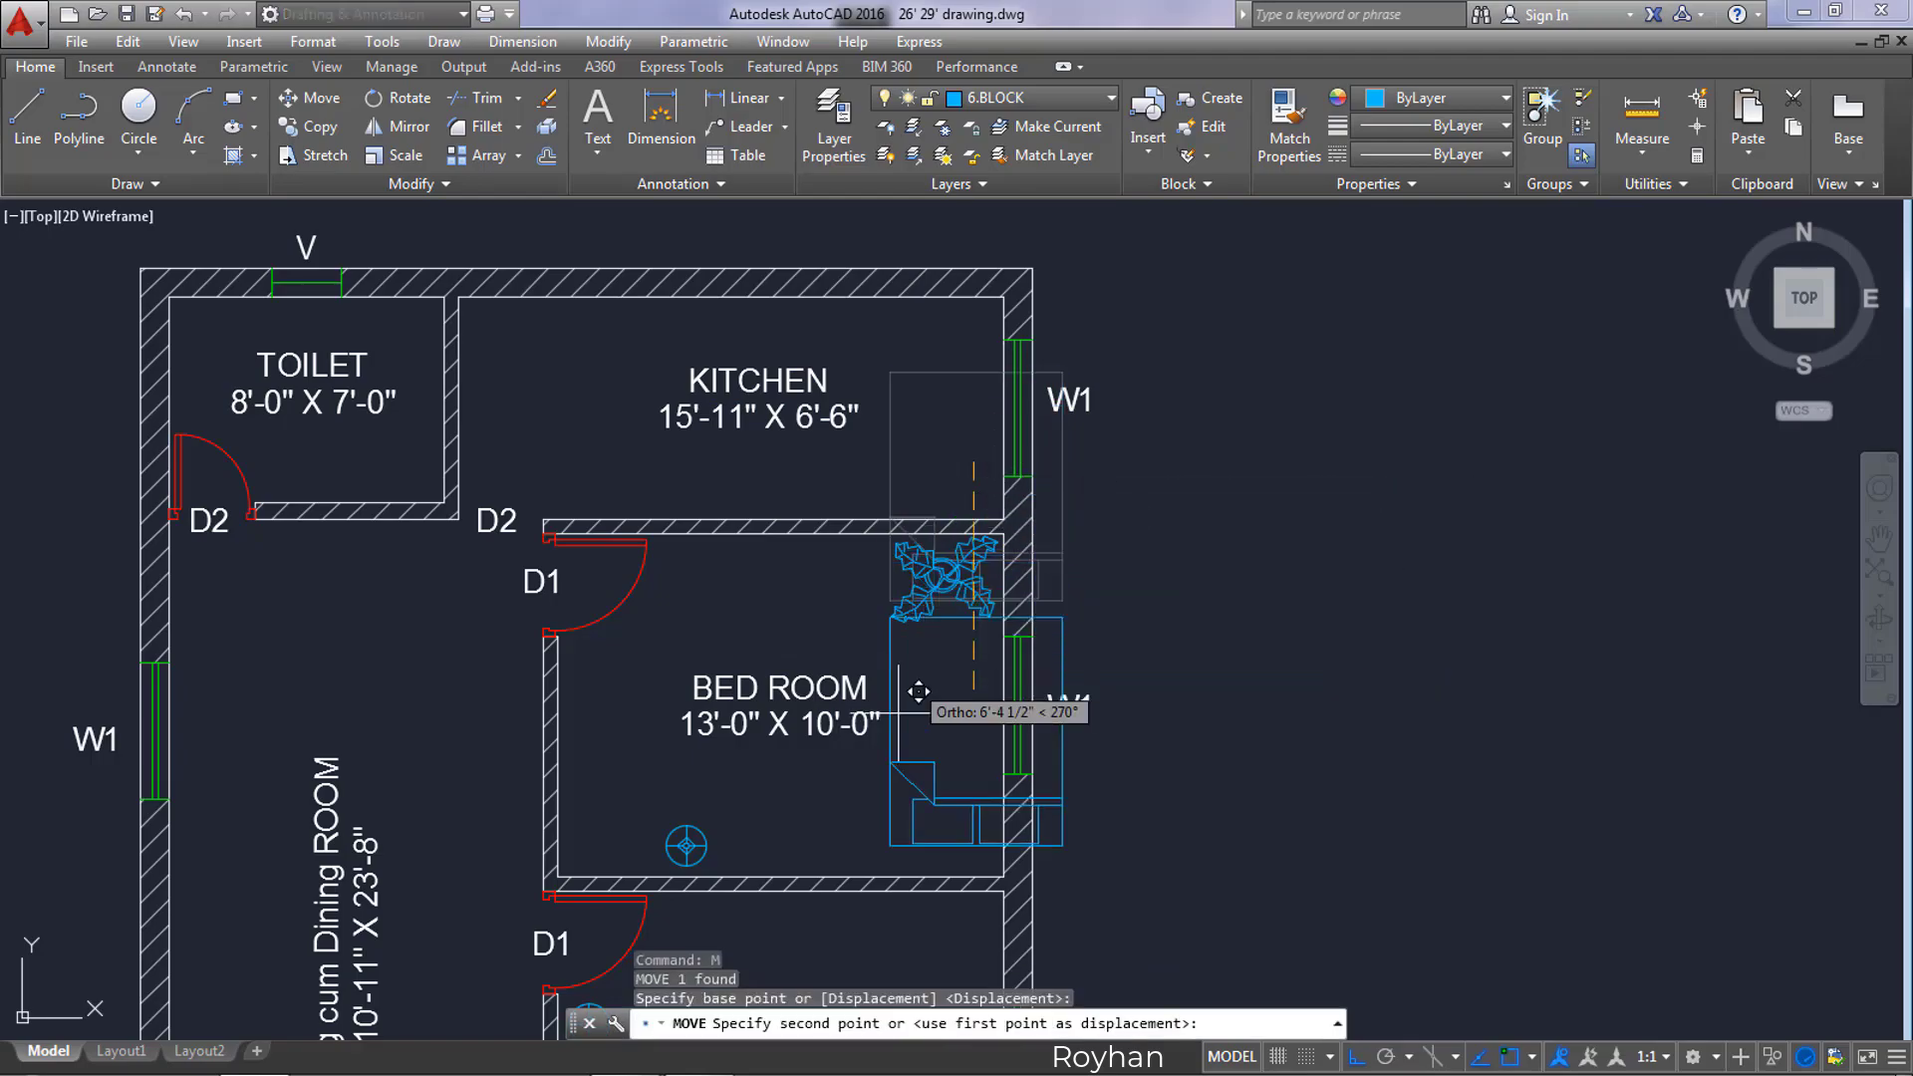
scroll(867, 748, up, 5)
key(F8)
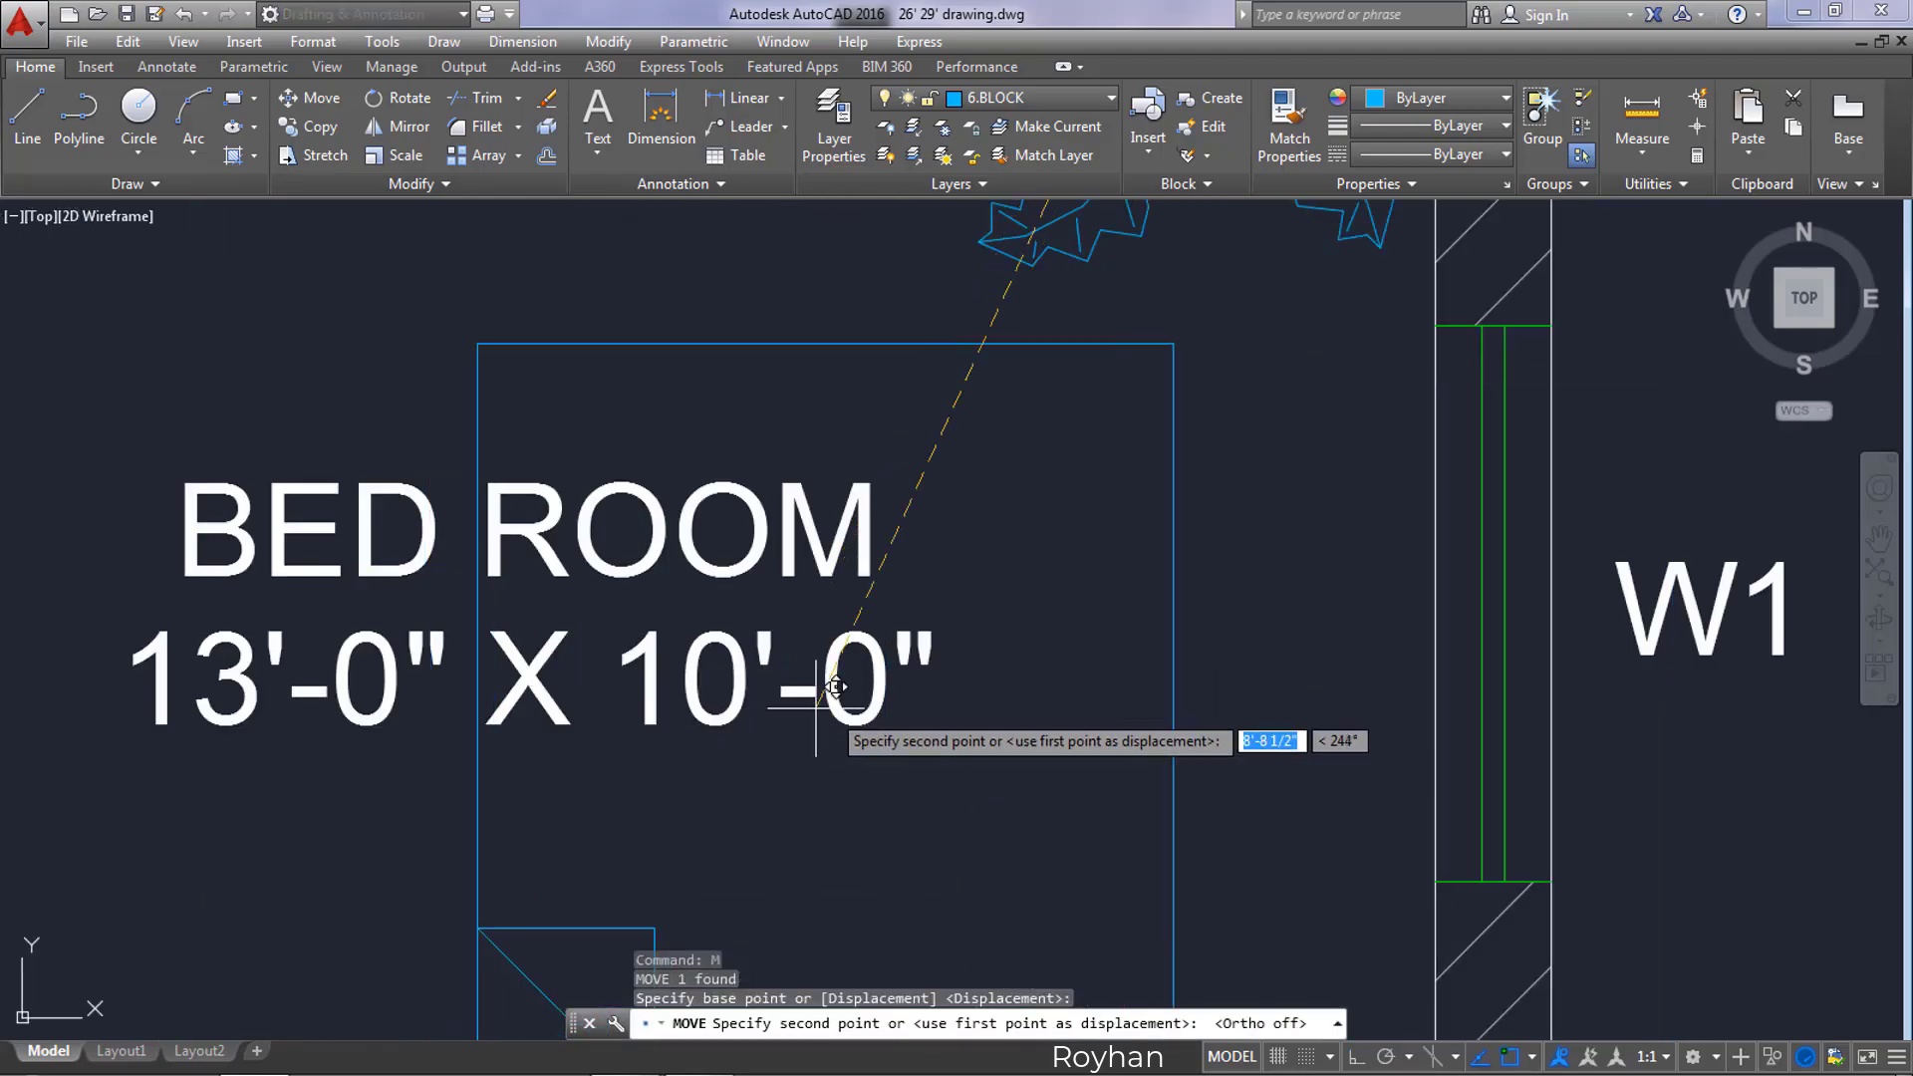
scroll(926, 704, down, 5)
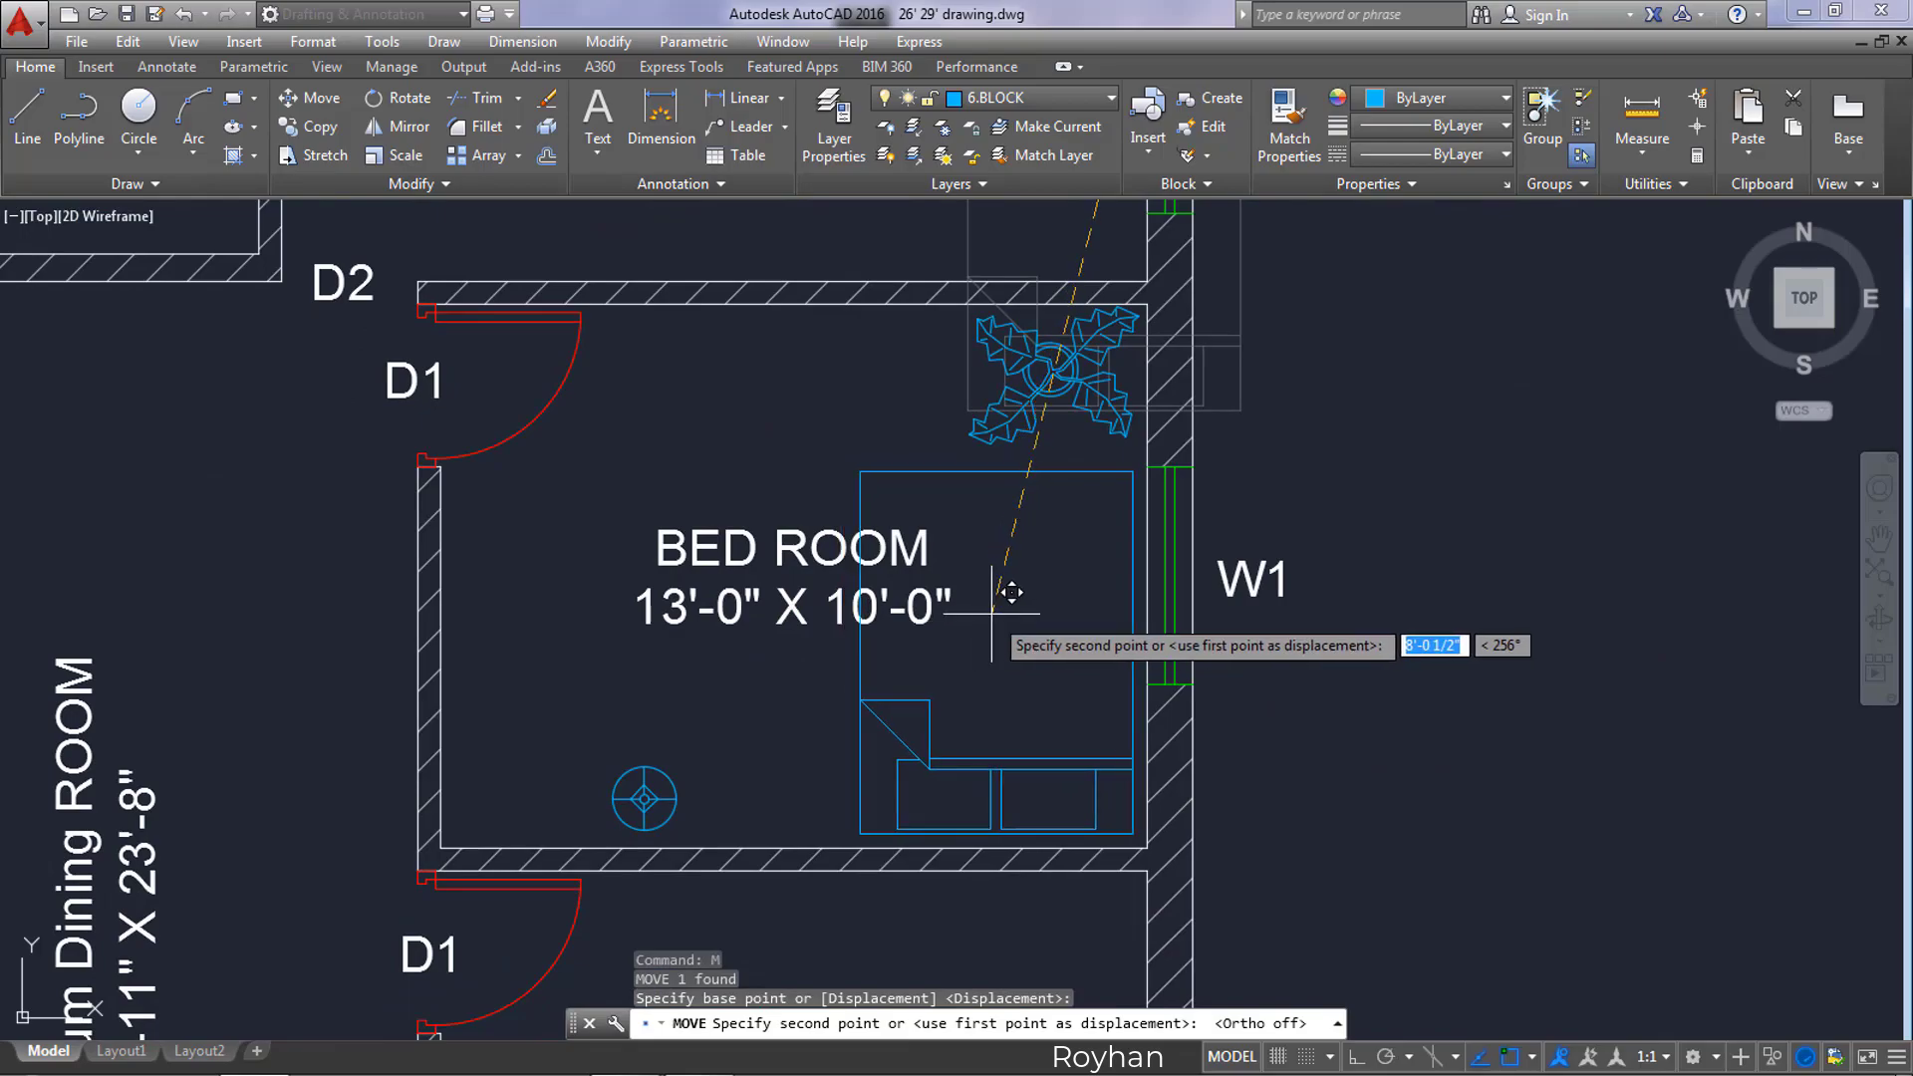
click(994, 602)
scroll(921, 712, down, 2)
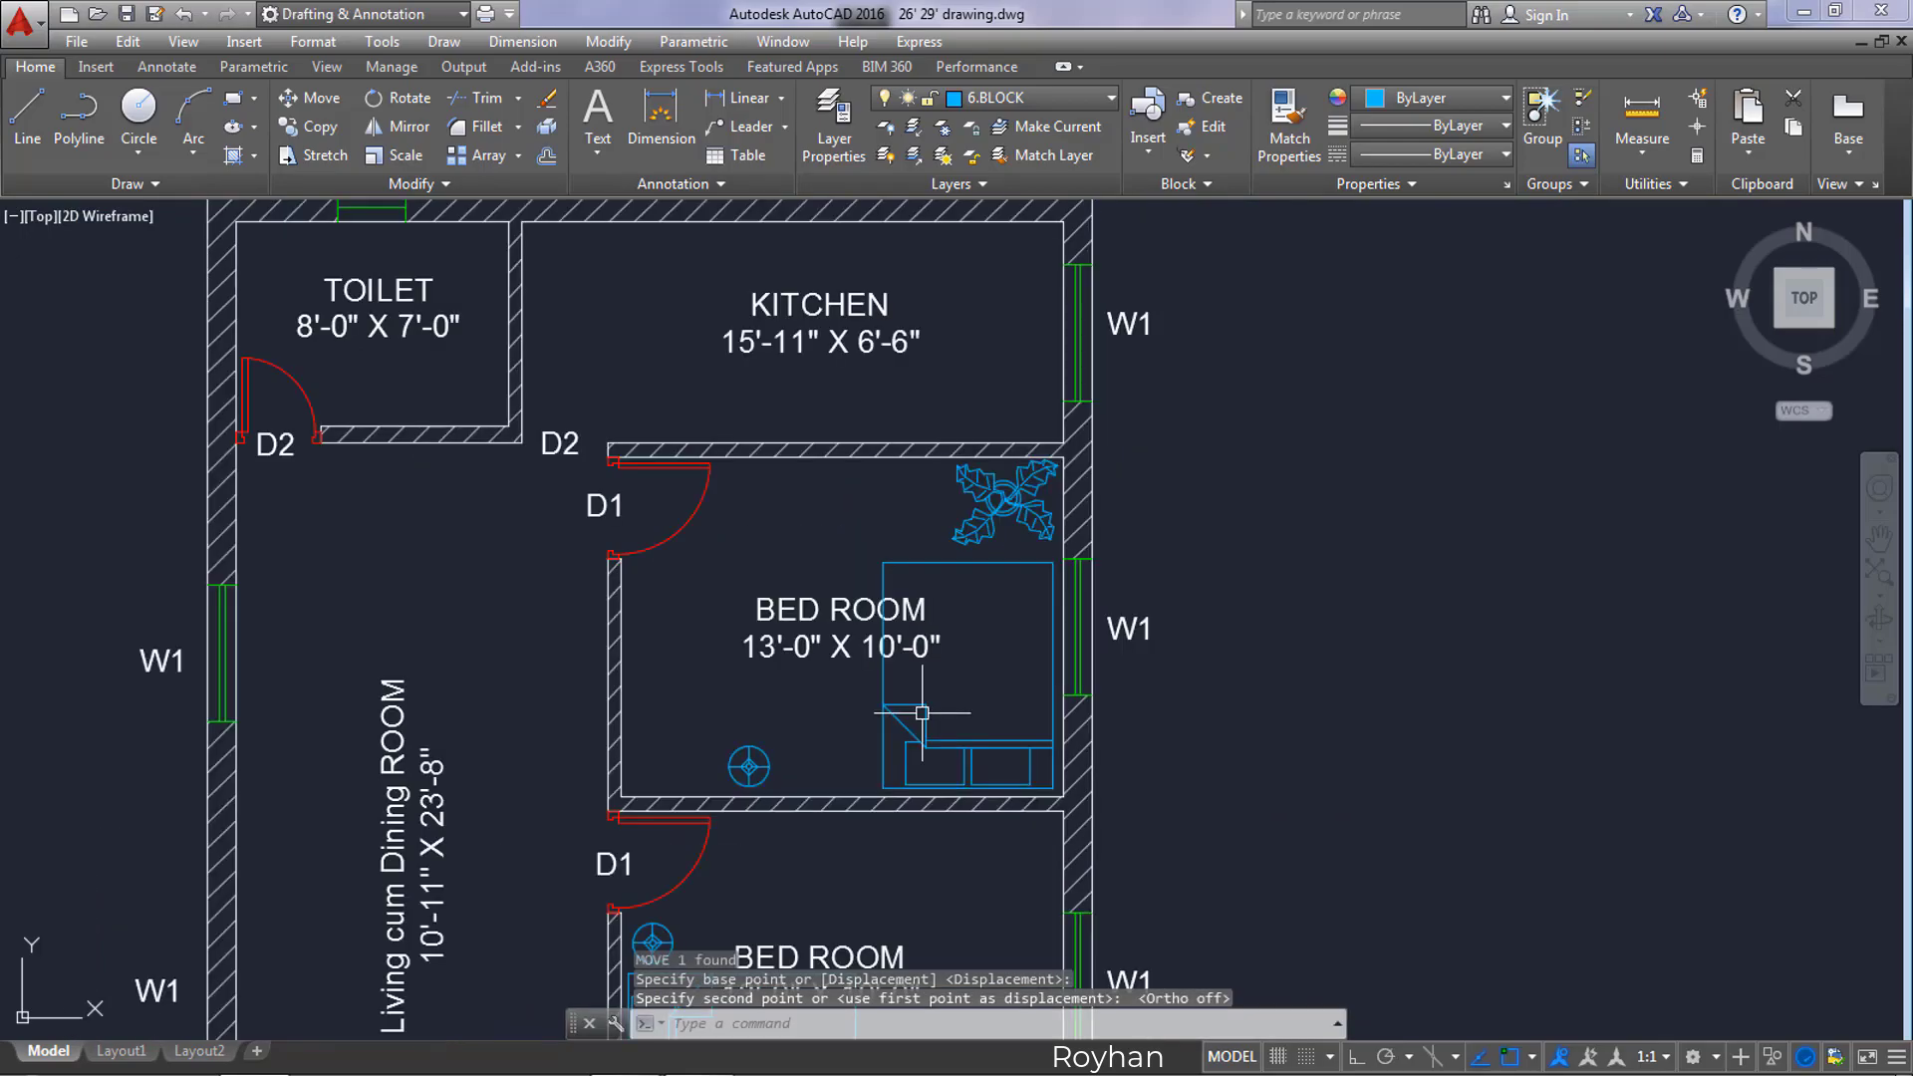
Step: Move the upper bedroom's lamp to the right so it stands beside the pillow end of the bed
scroll(795, 755, up, 2)
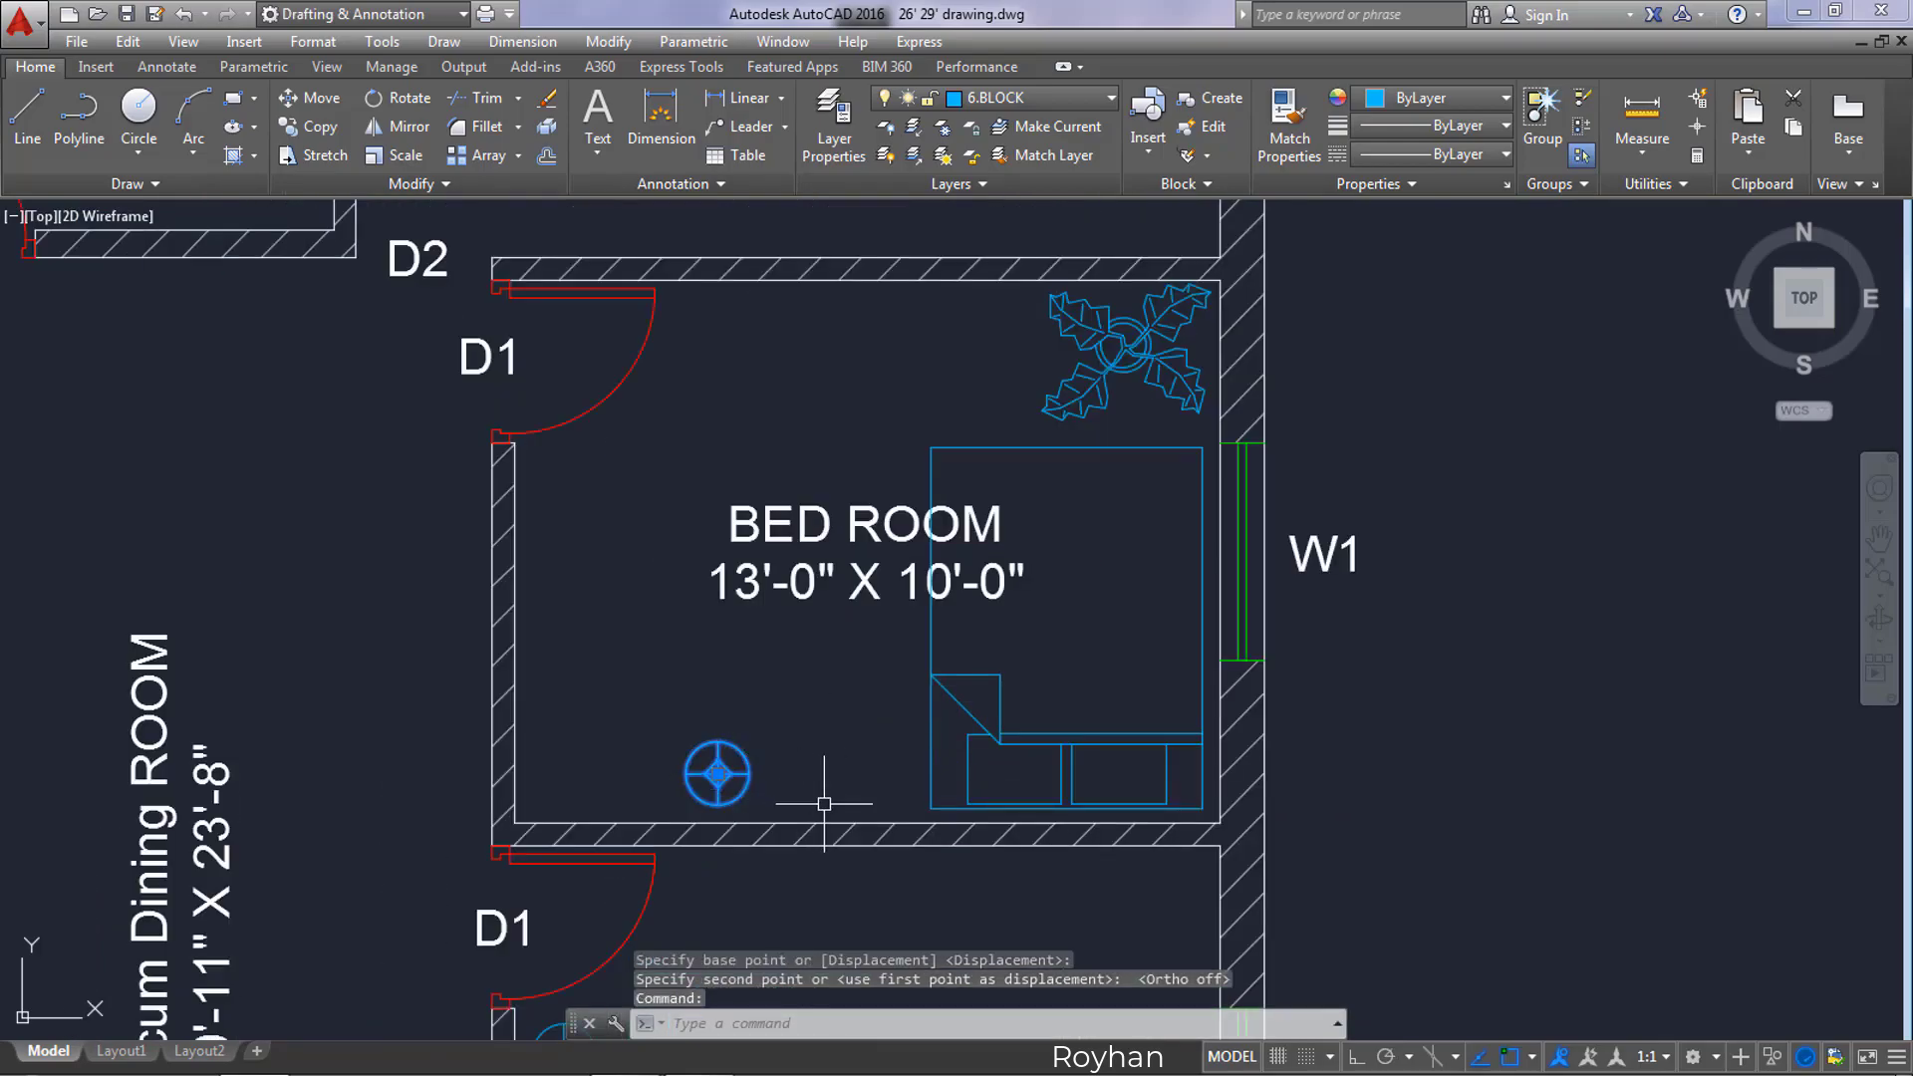
text(M)
key(Return)
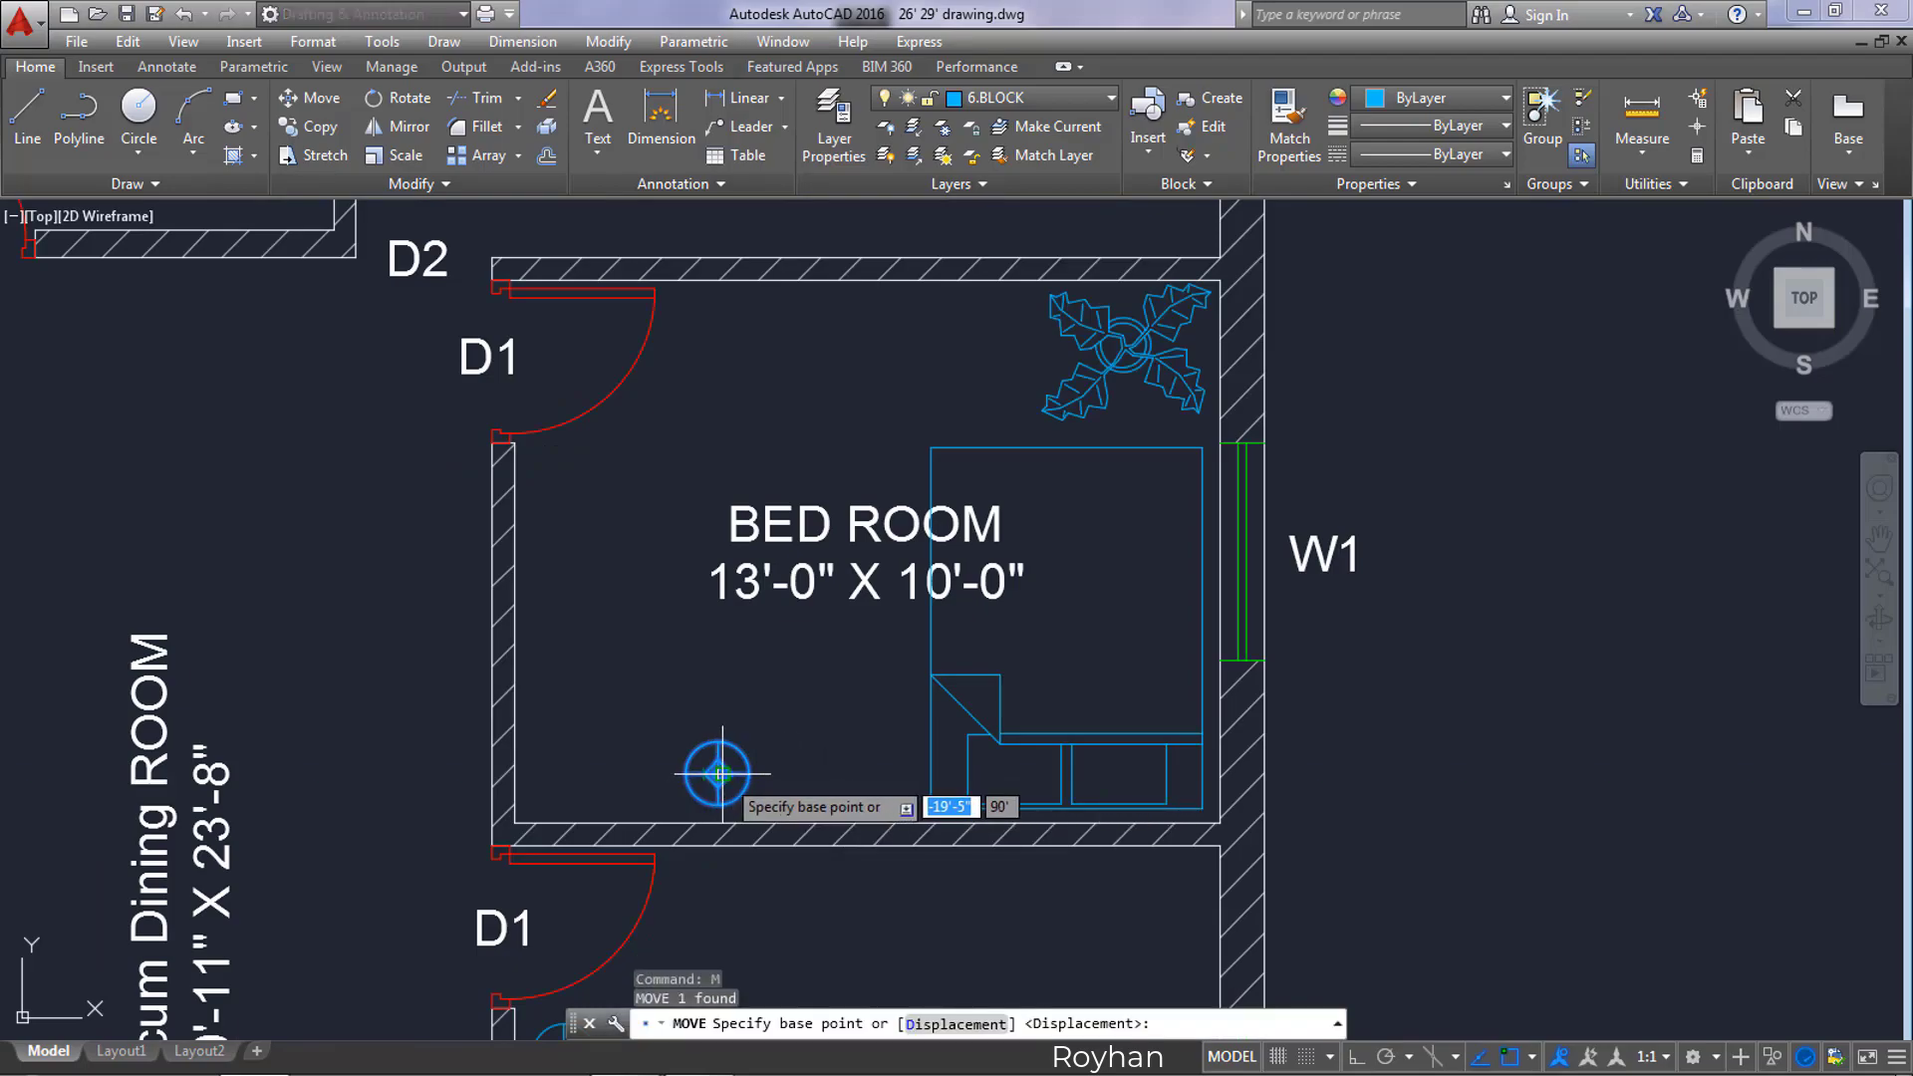
click(718, 773)
click(881, 772)
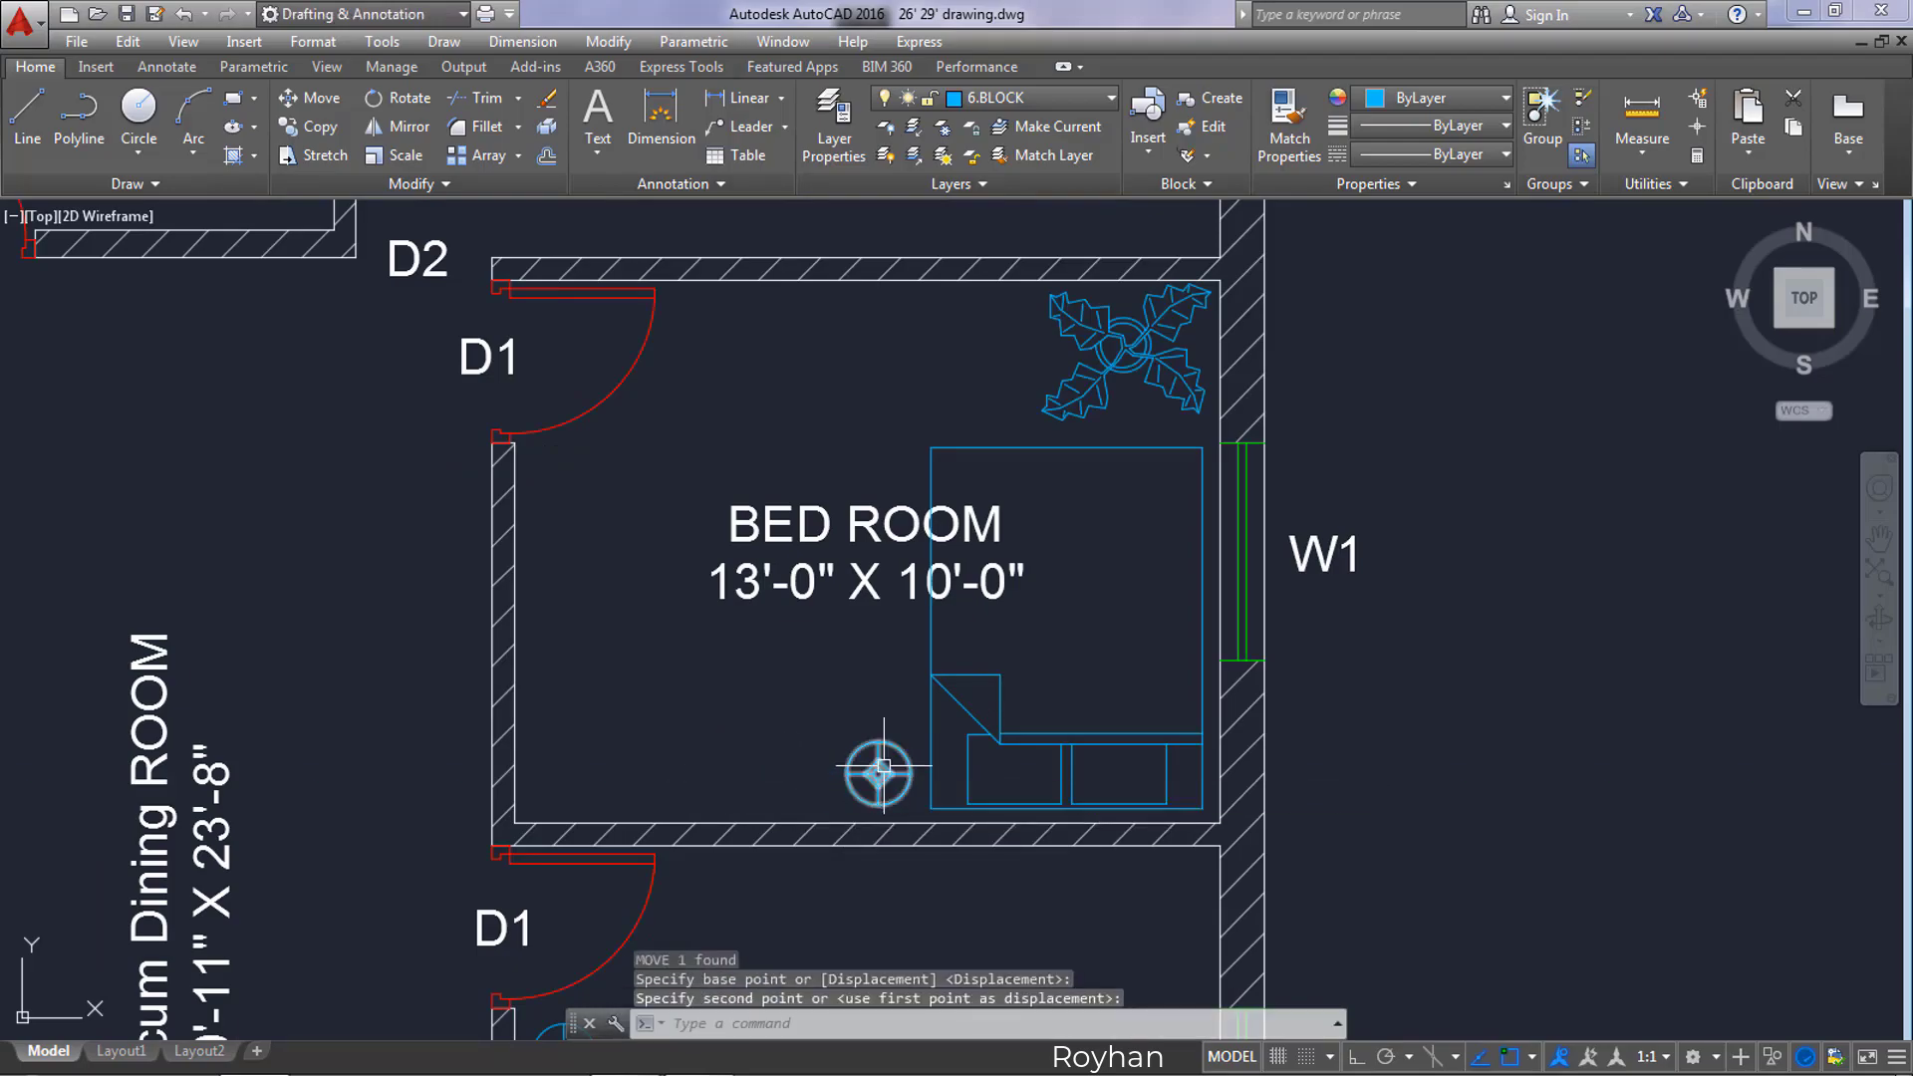
Step: Move the lower bedroom's name and size label up and to the right, clear of the bed
scroll(885, 766, down, 3)
middle_drag(885, 766, 931, 769)
scroll(1047, 760, down, 2)
middle_drag(1046, 760, 1060, 729)
scroll(1061, 798, up, 4)
click(1126, 842)
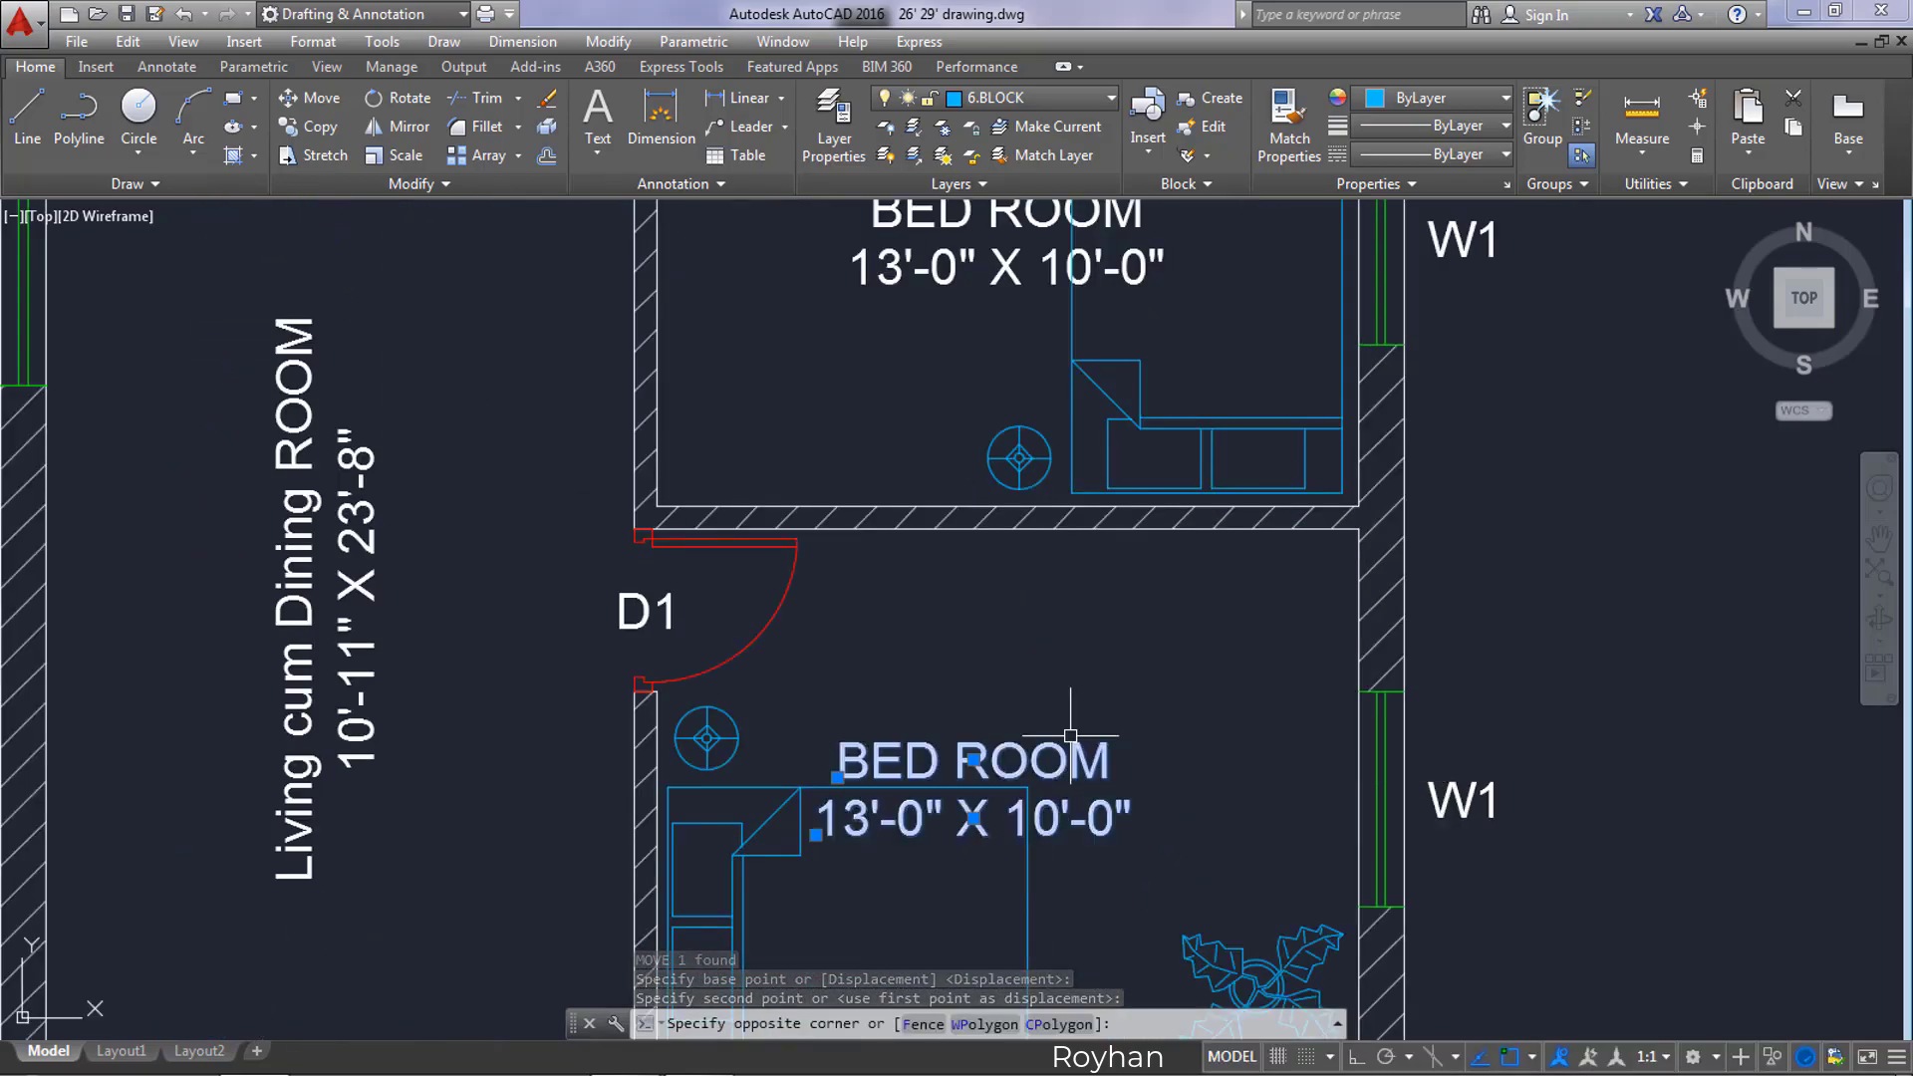
click(1071, 738)
text(M)
key(Return)
click(1051, 756)
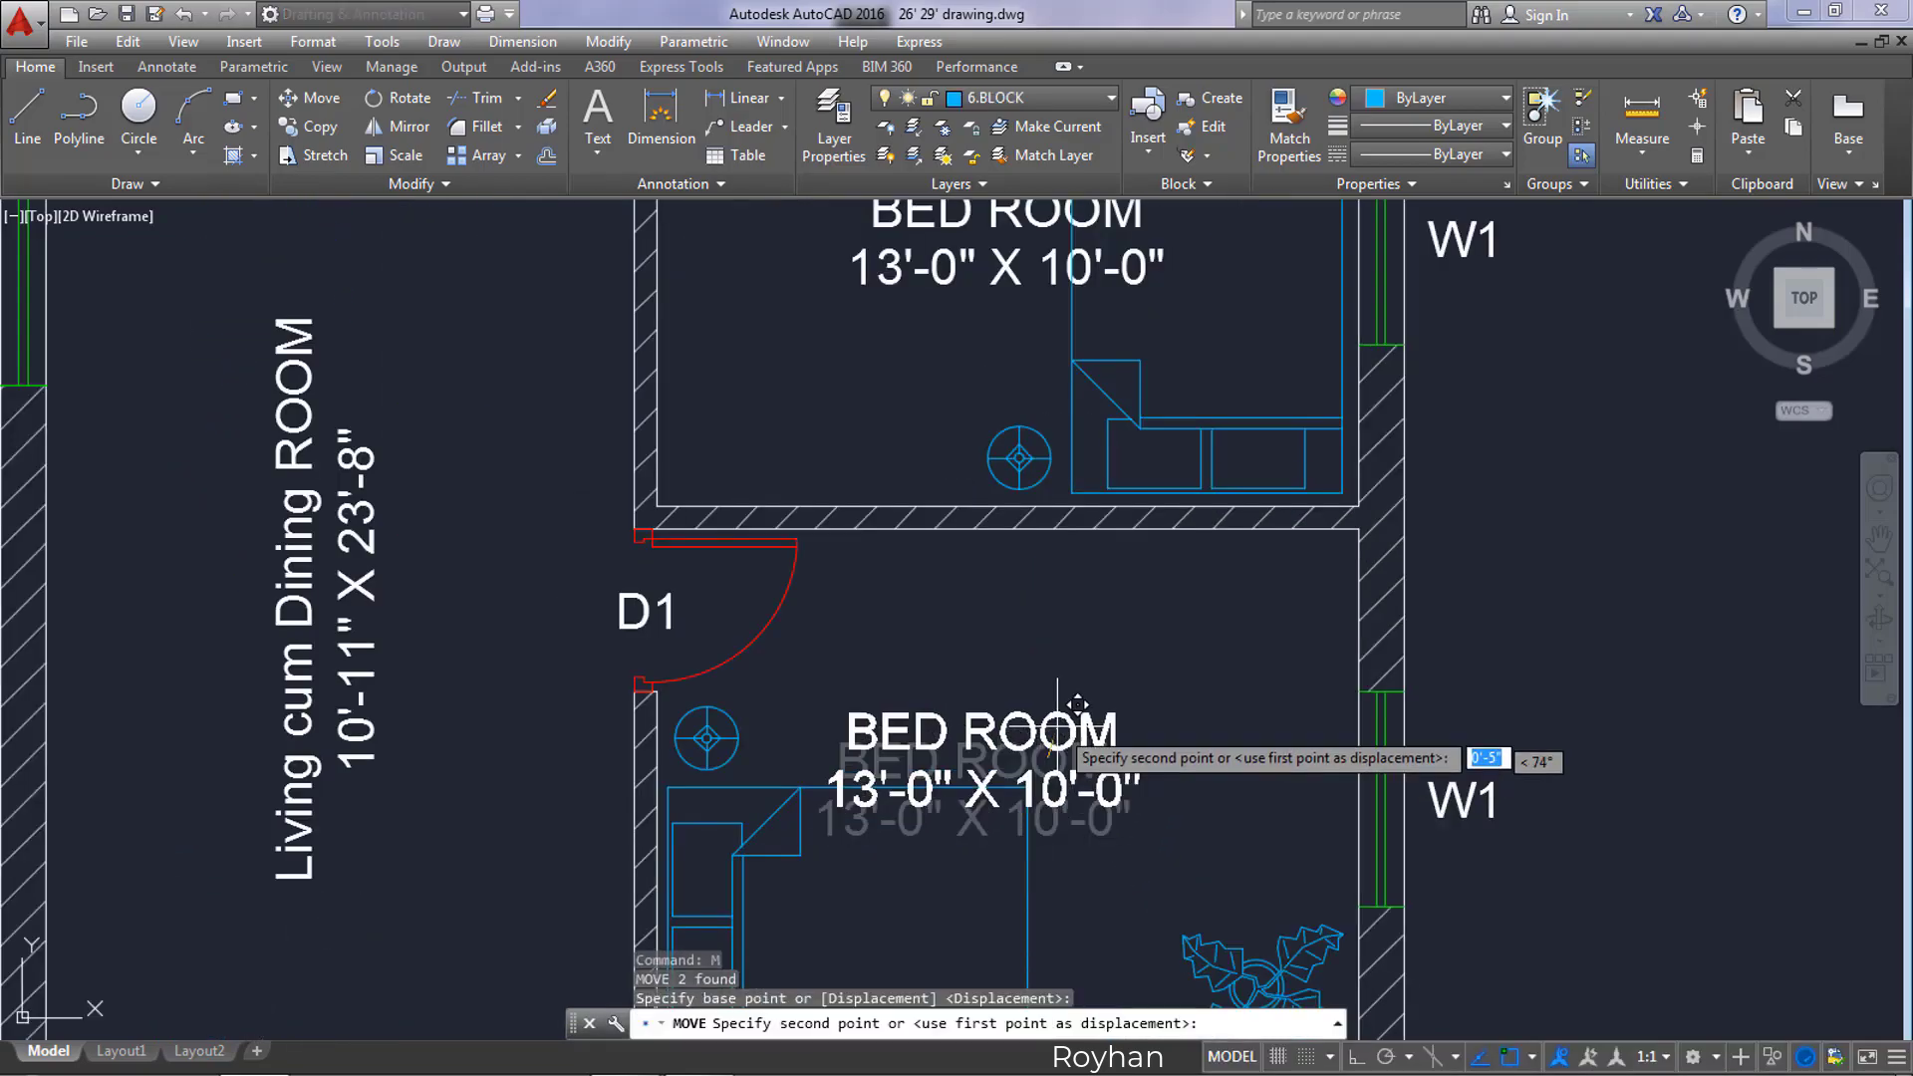
click(1116, 653)
Step: Move the upper bedroom's name and size label left so it no longer overlaps the bed
scroll(1103, 661, down, 5)
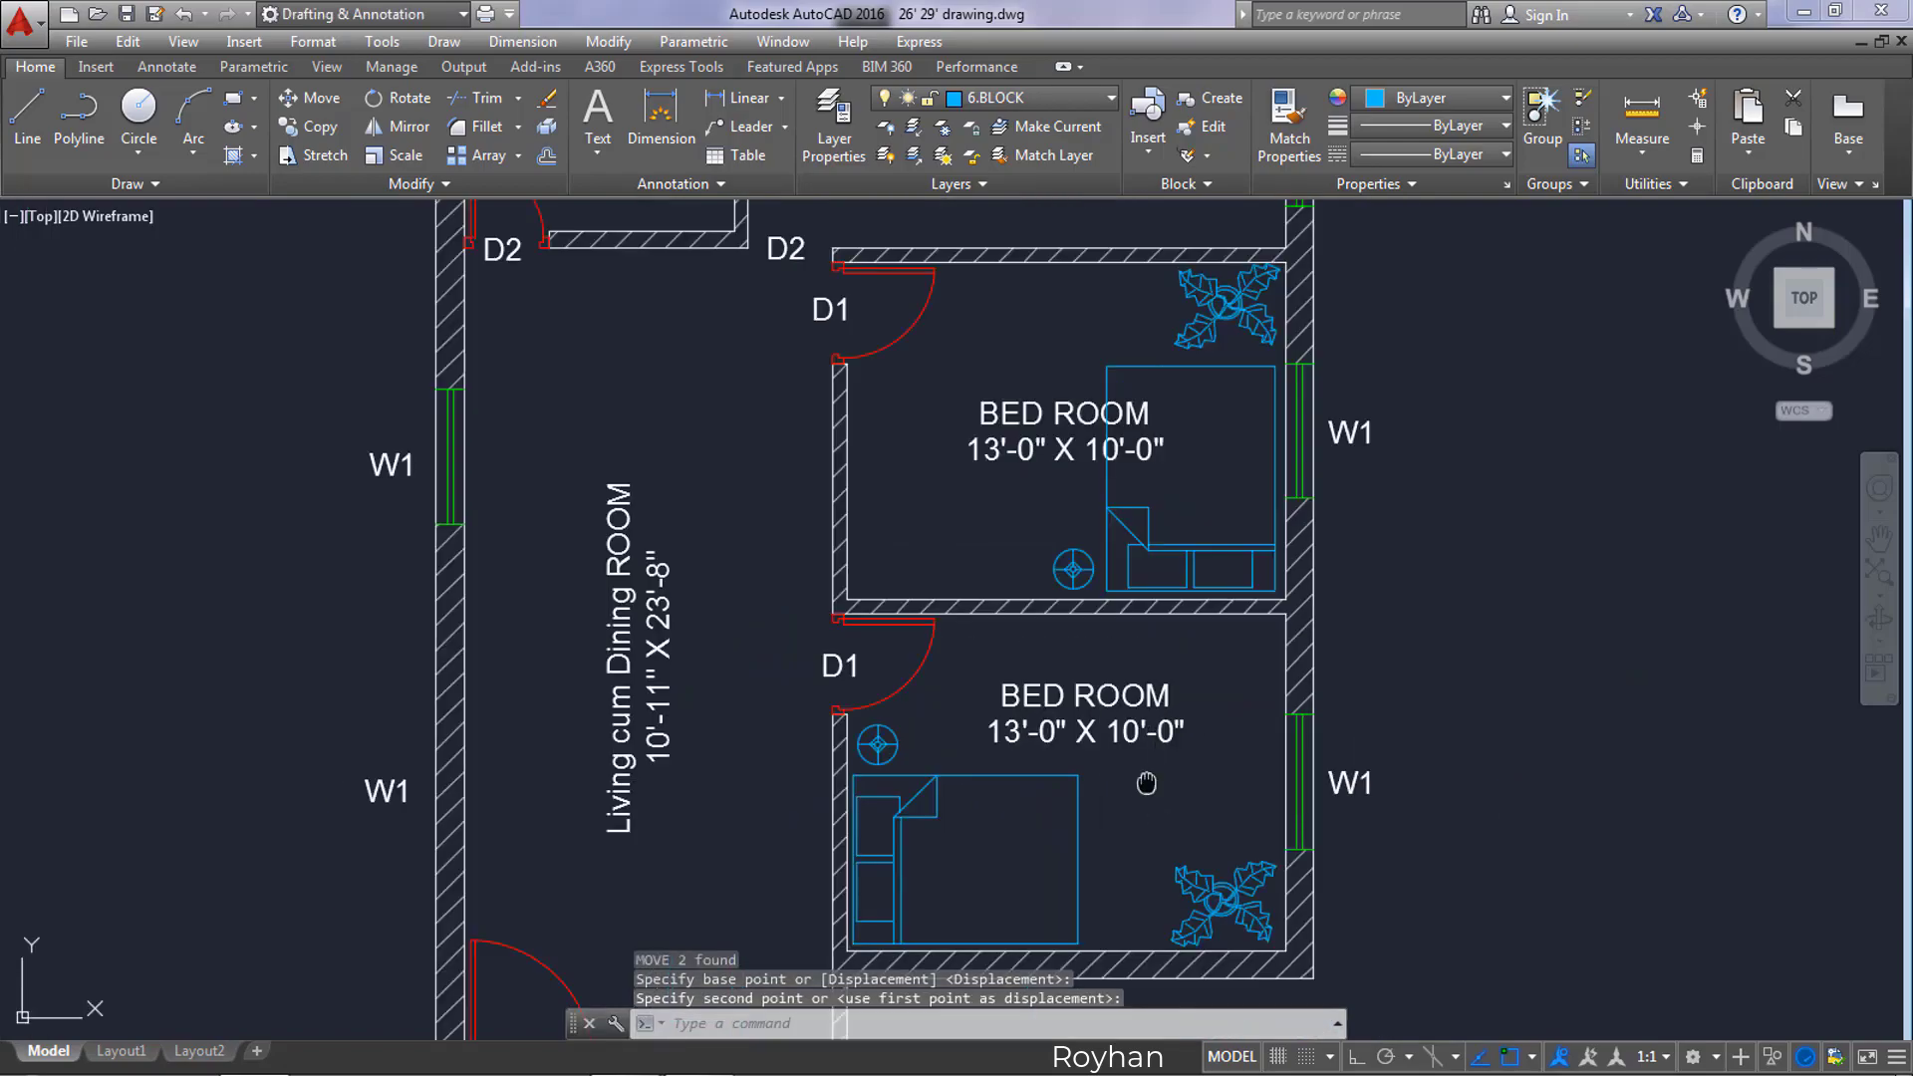
scroll(1103, 661, up, 4)
click(1071, 520)
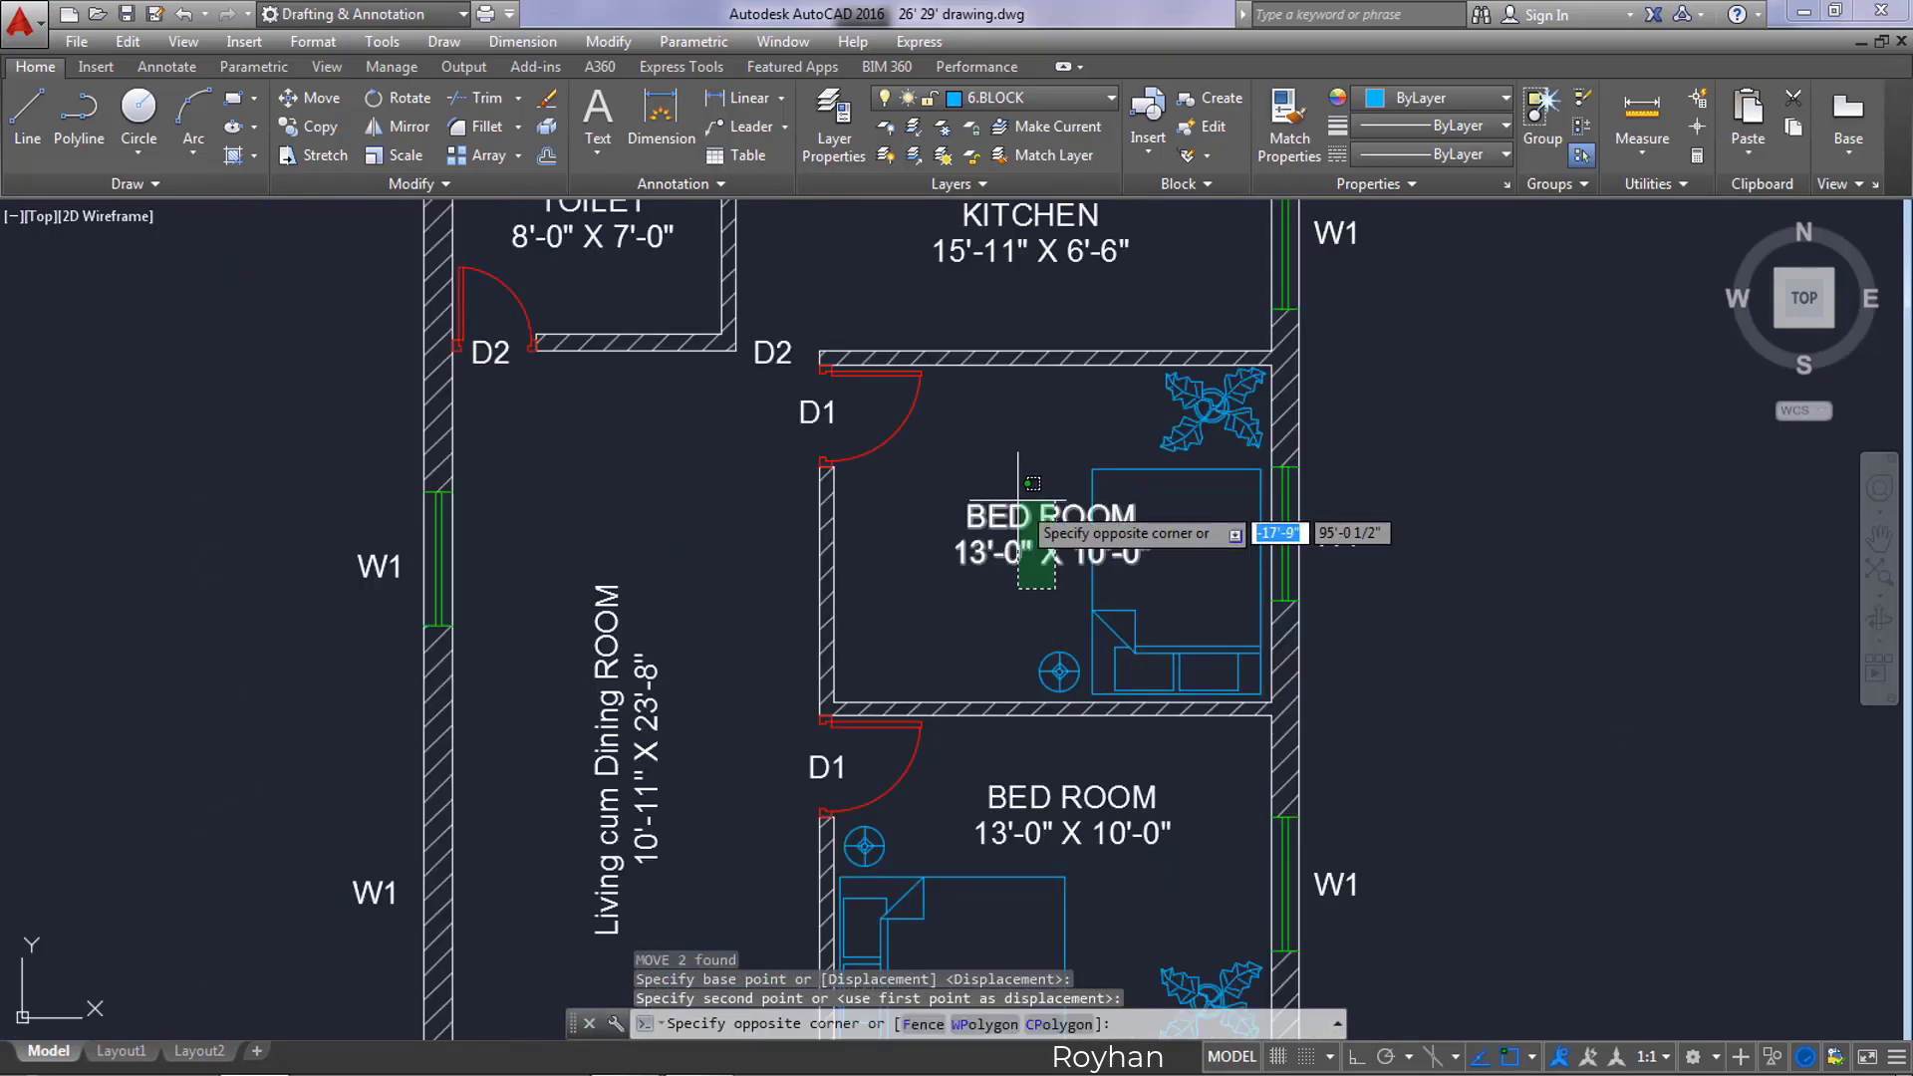
click(1027, 561)
text(M)
key(Return)
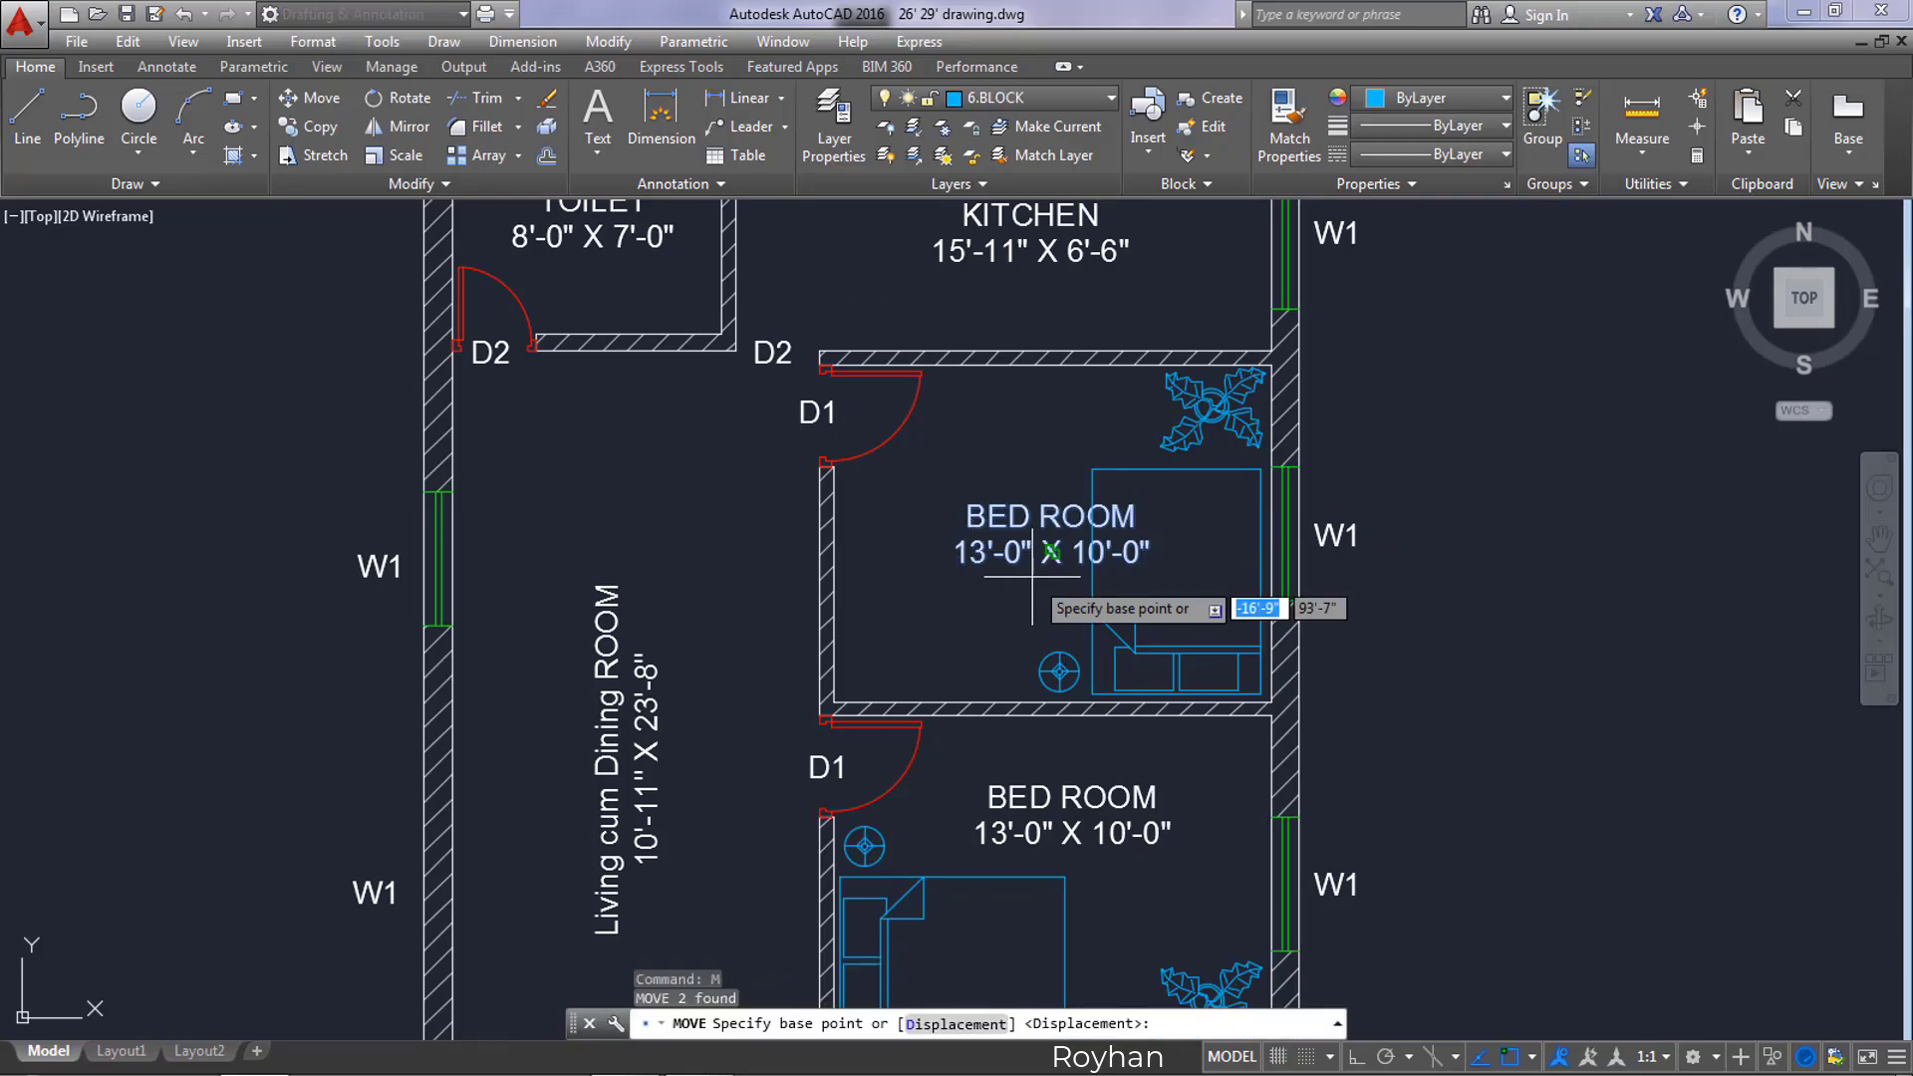
click(1071, 565)
click(971, 576)
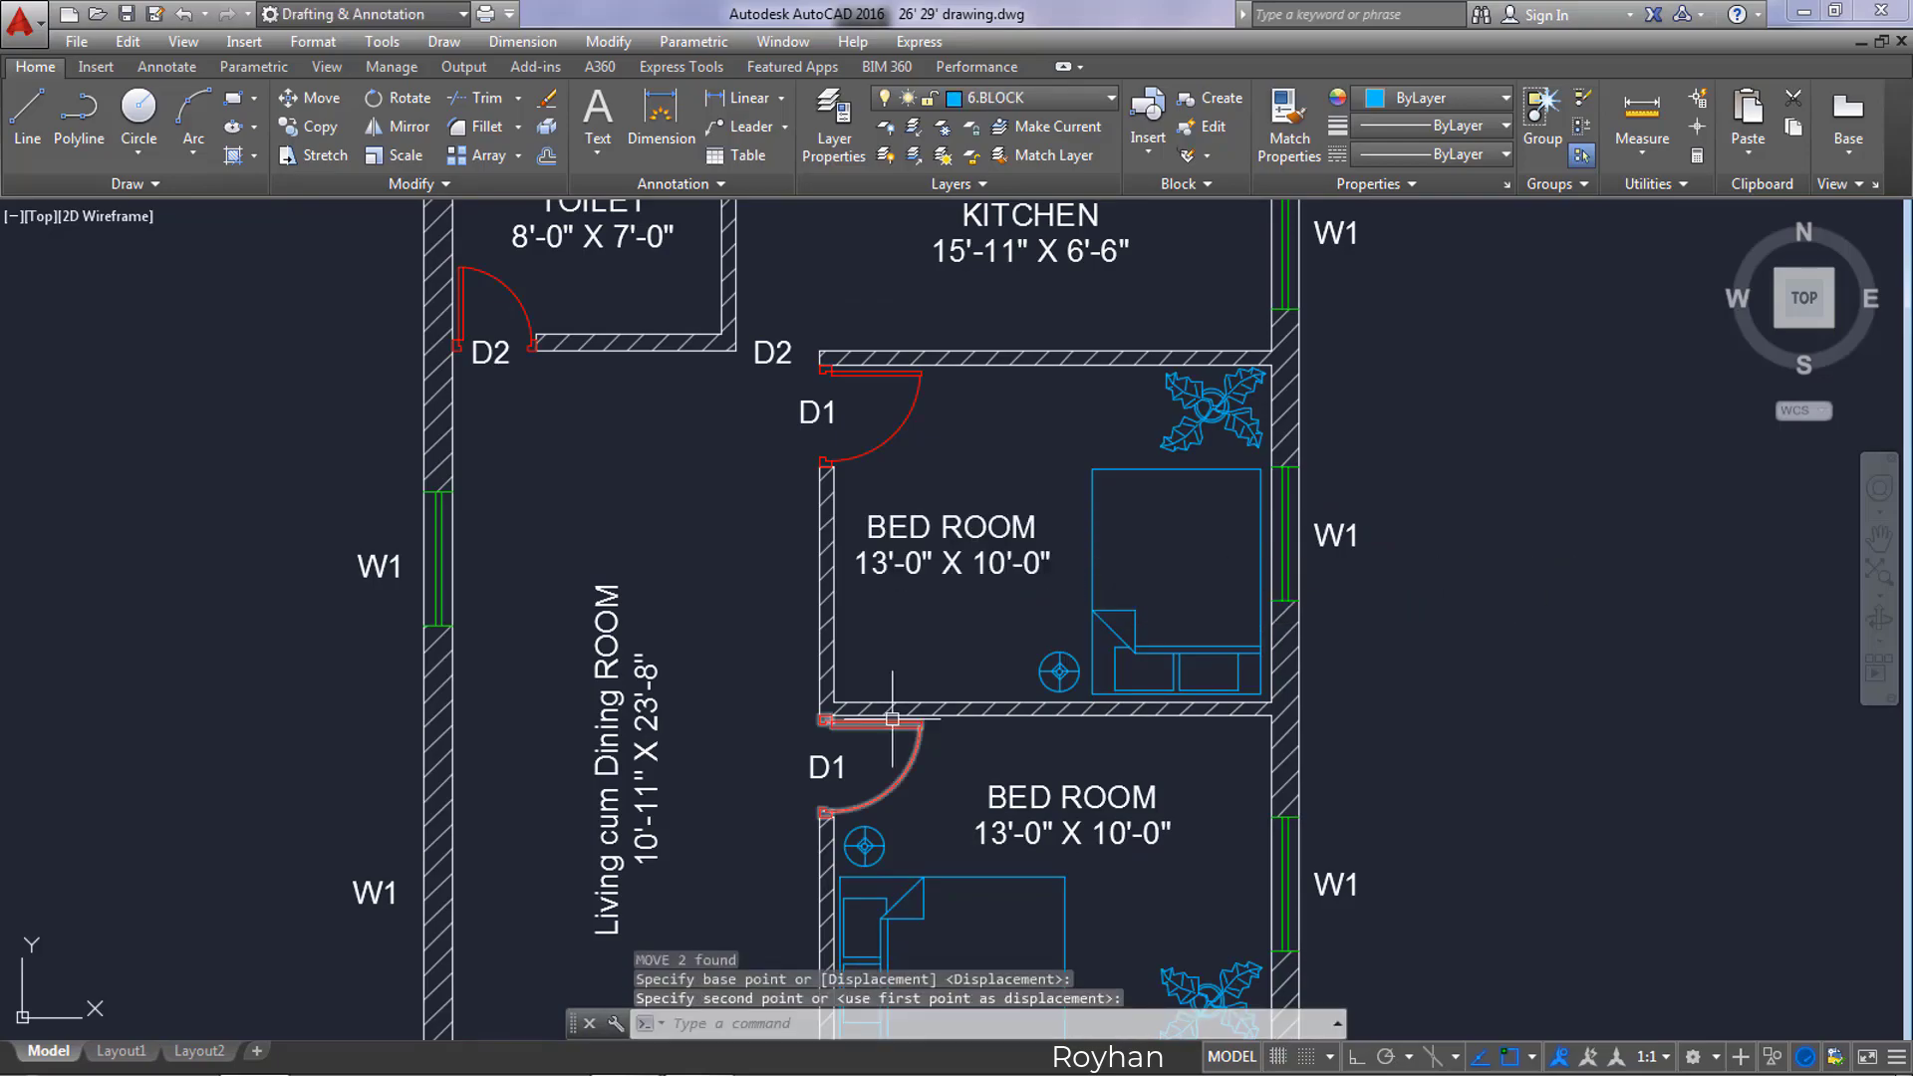
Step: Move the sofa block into the lower part of the living cum dining room, below the room label
middle_drag(971, 576, 1036, 518)
scroll(1037, 597, down, 2)
middle_drag(867, 774, 1037, 674)
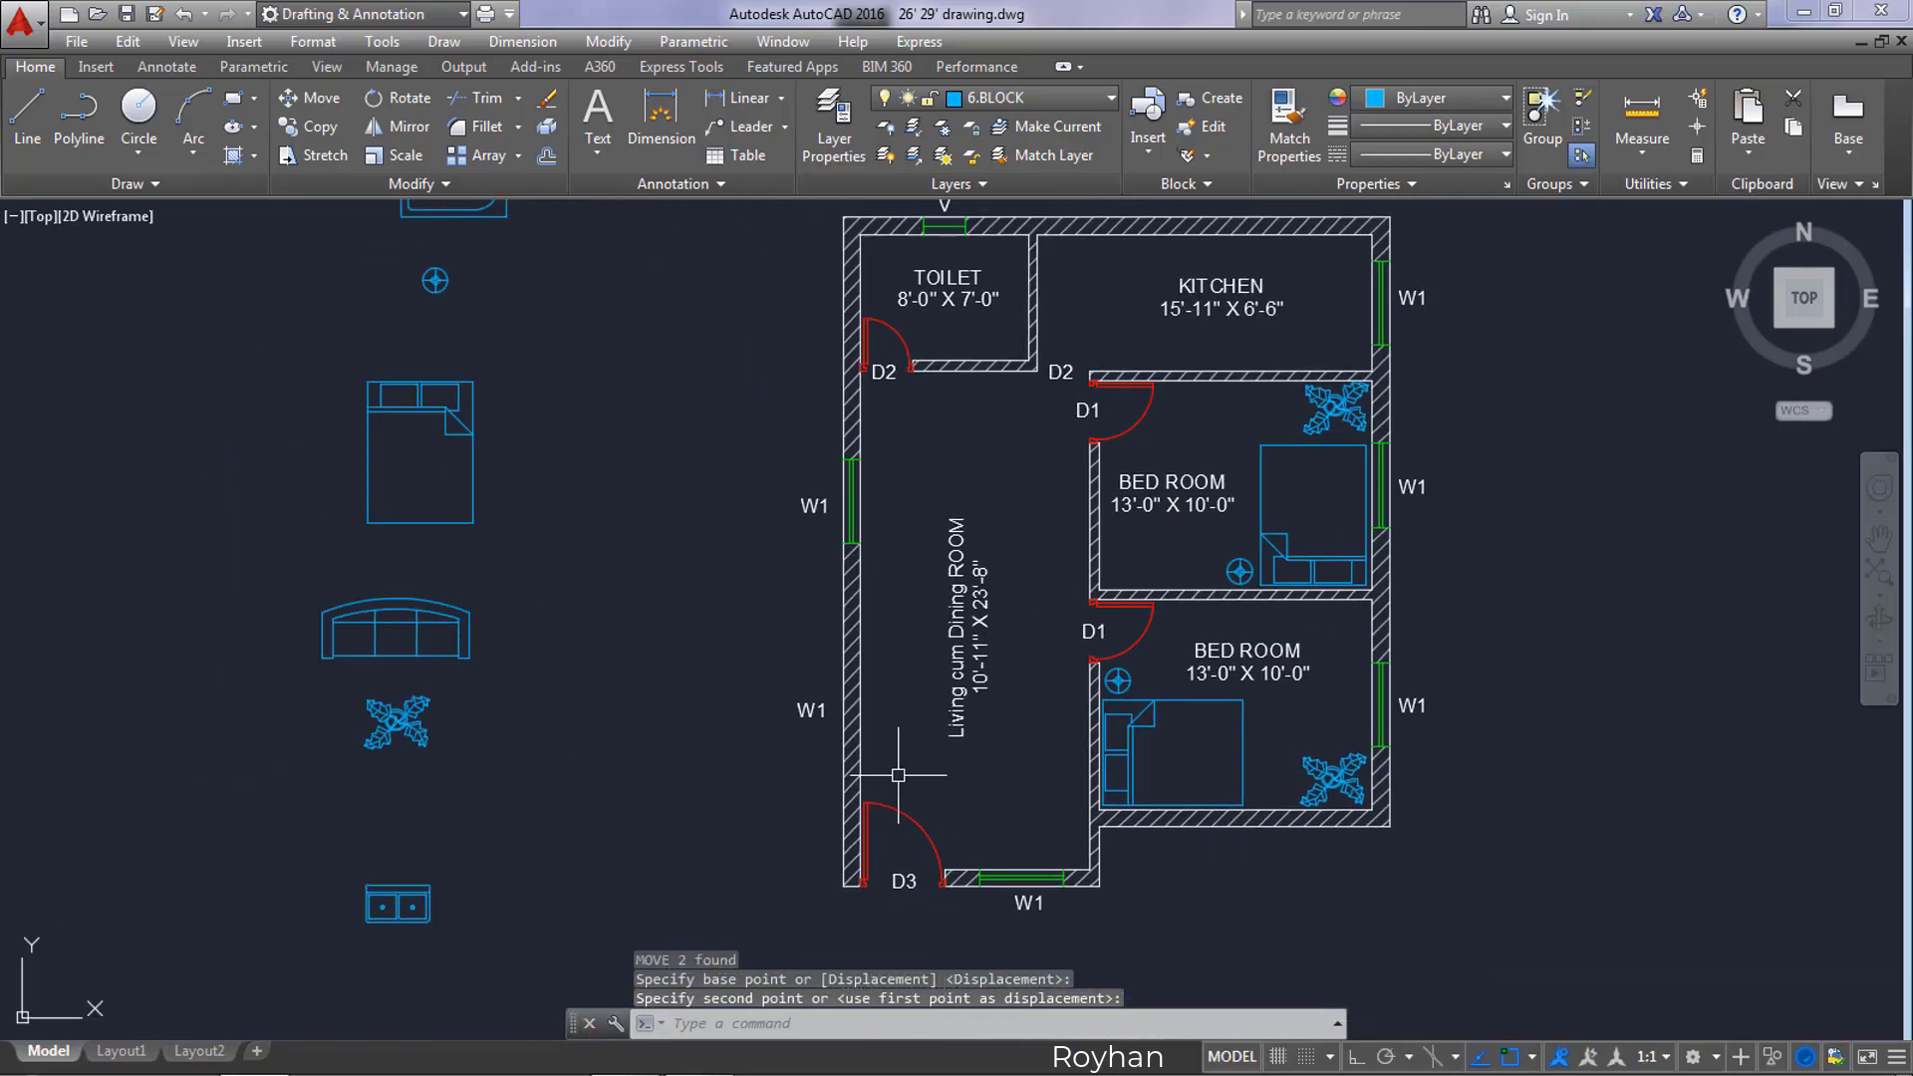
click(503, 639)
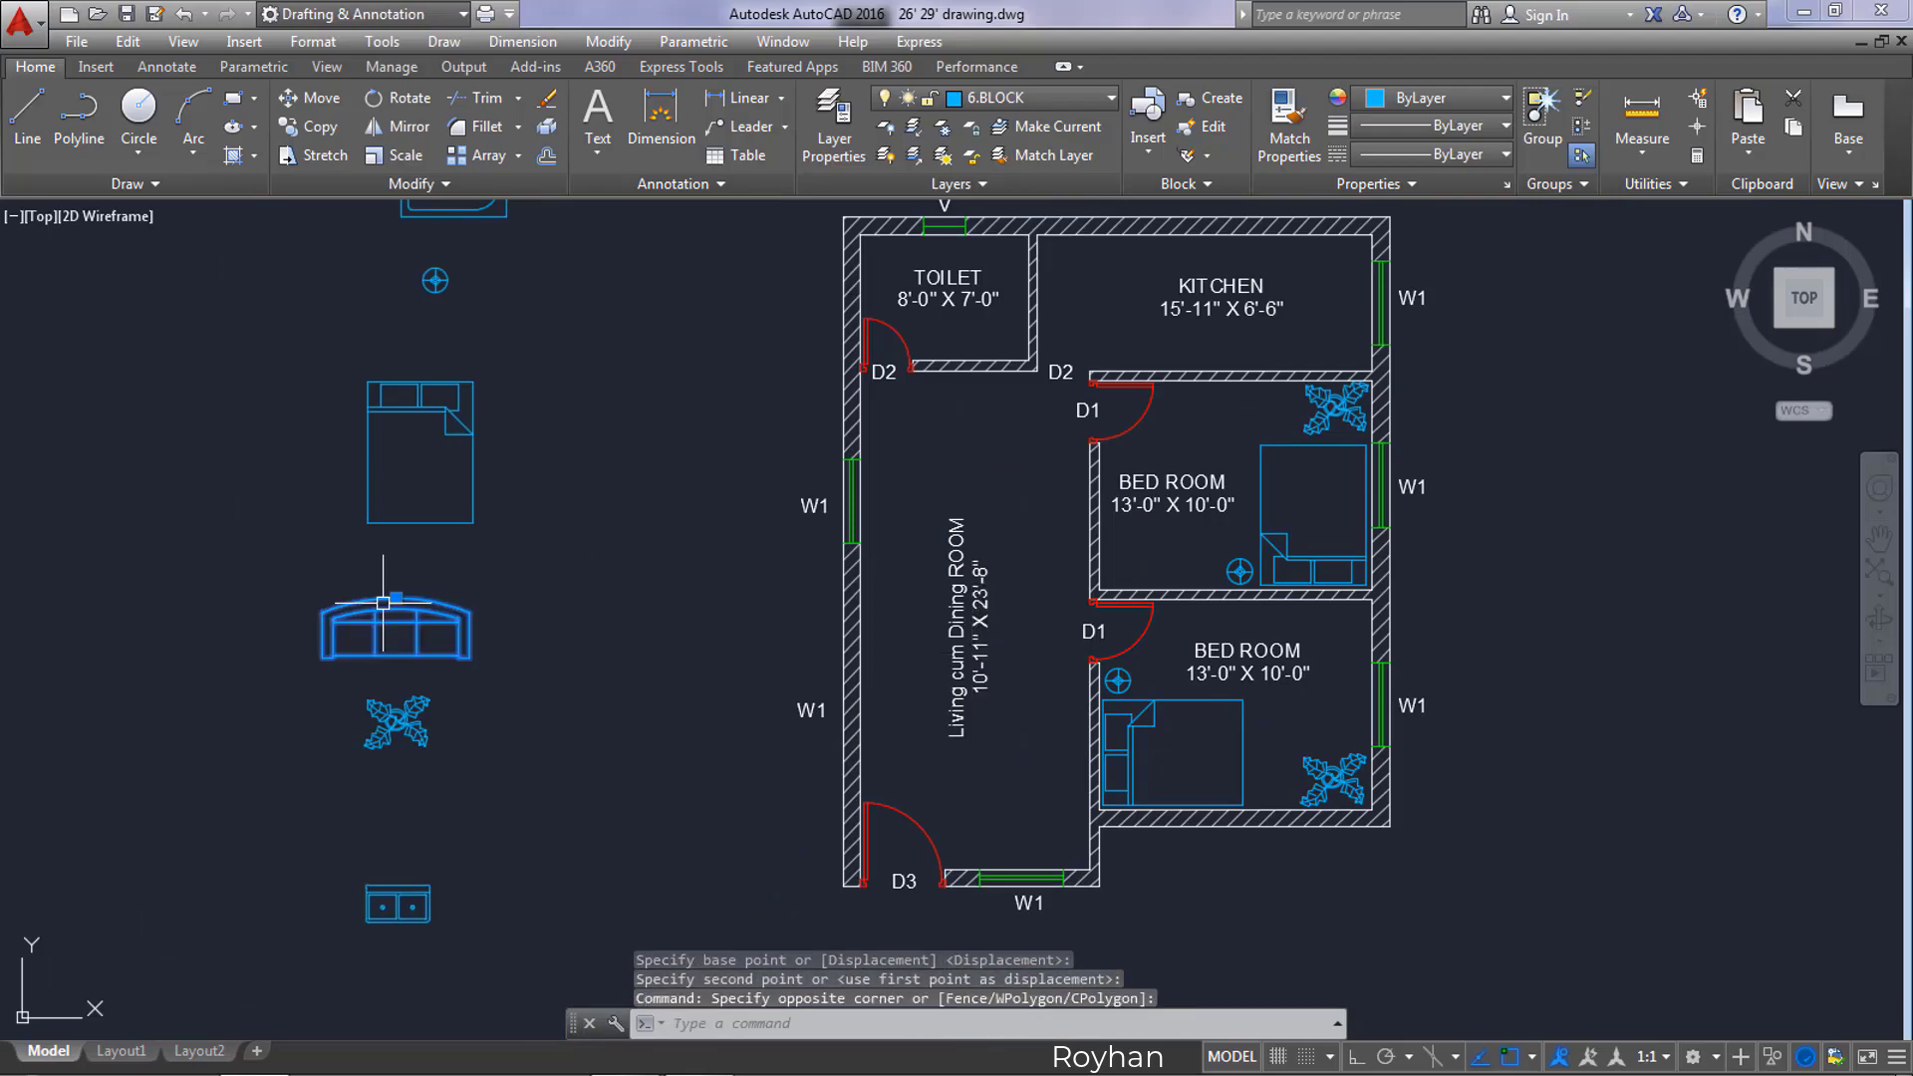
key(Return)
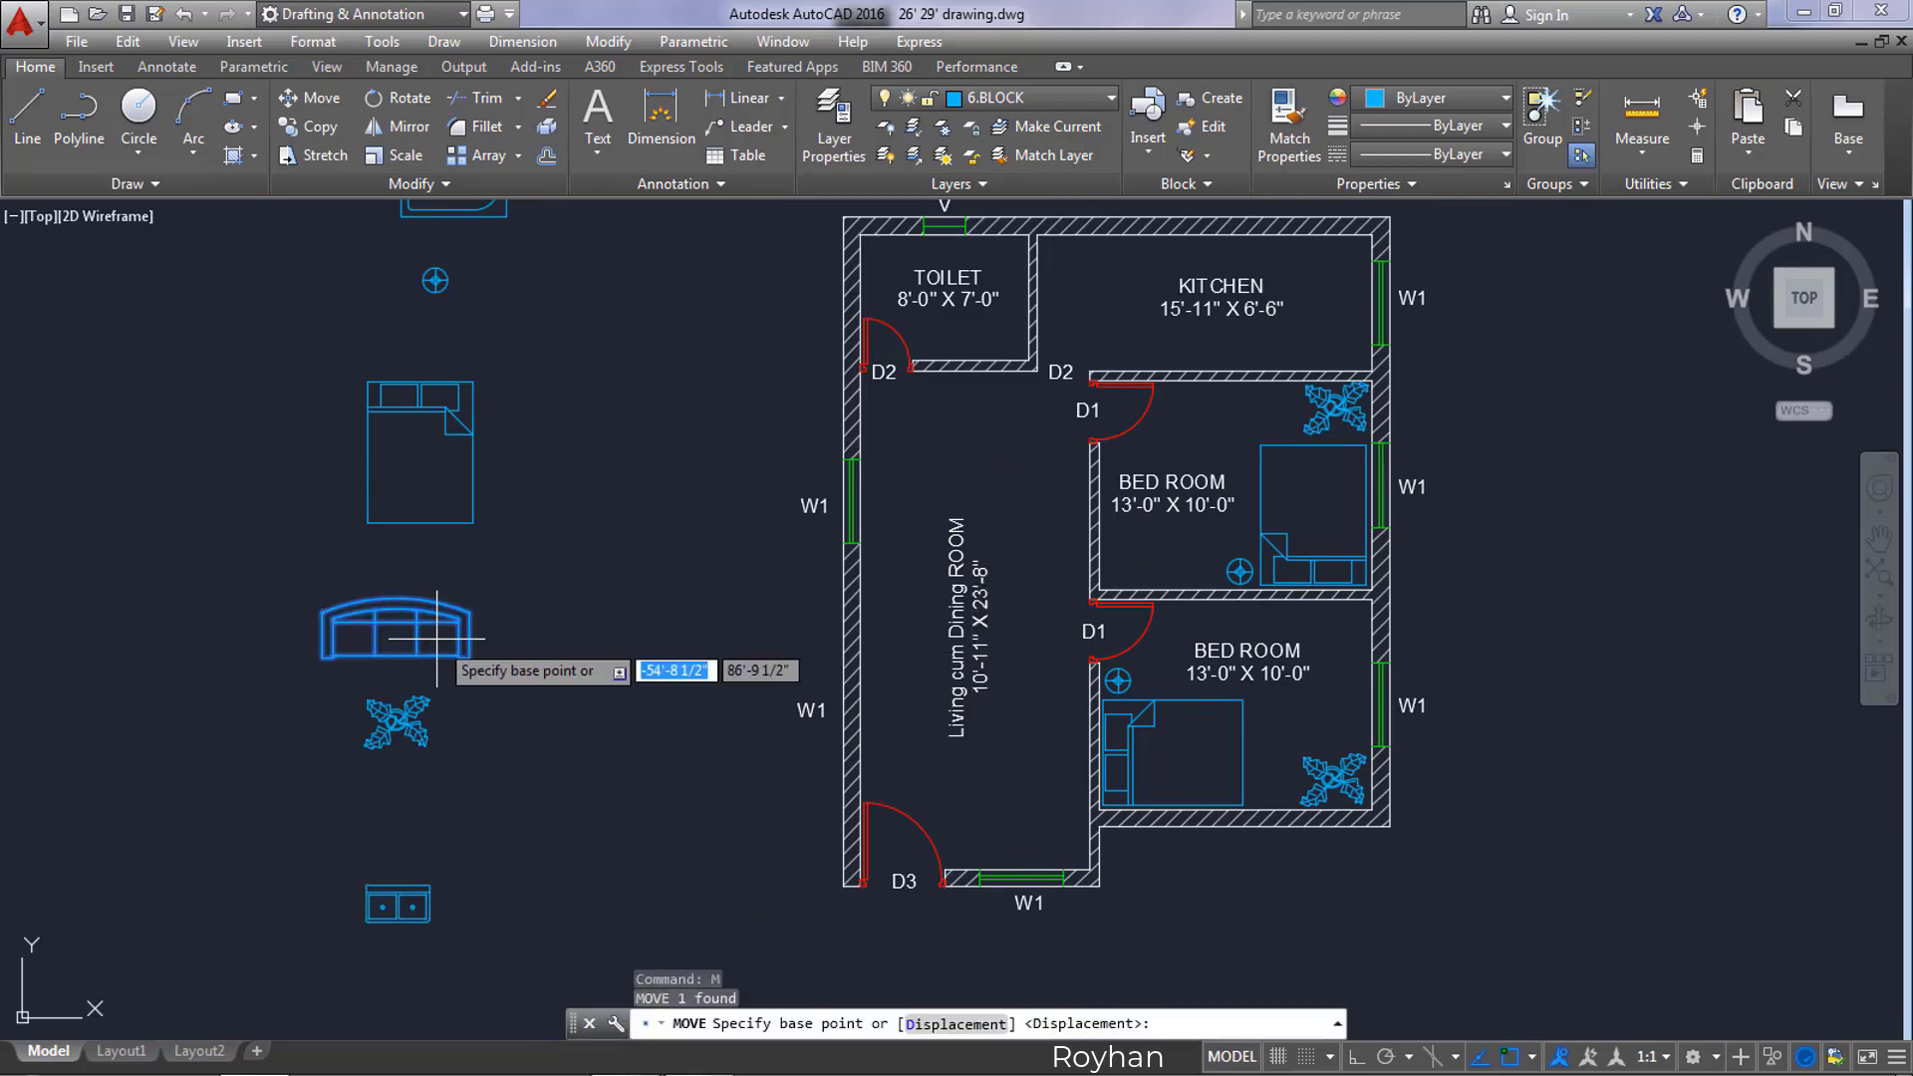
click(429, 643)
scroll(995, 774, up, 3)
click(1066, 765)
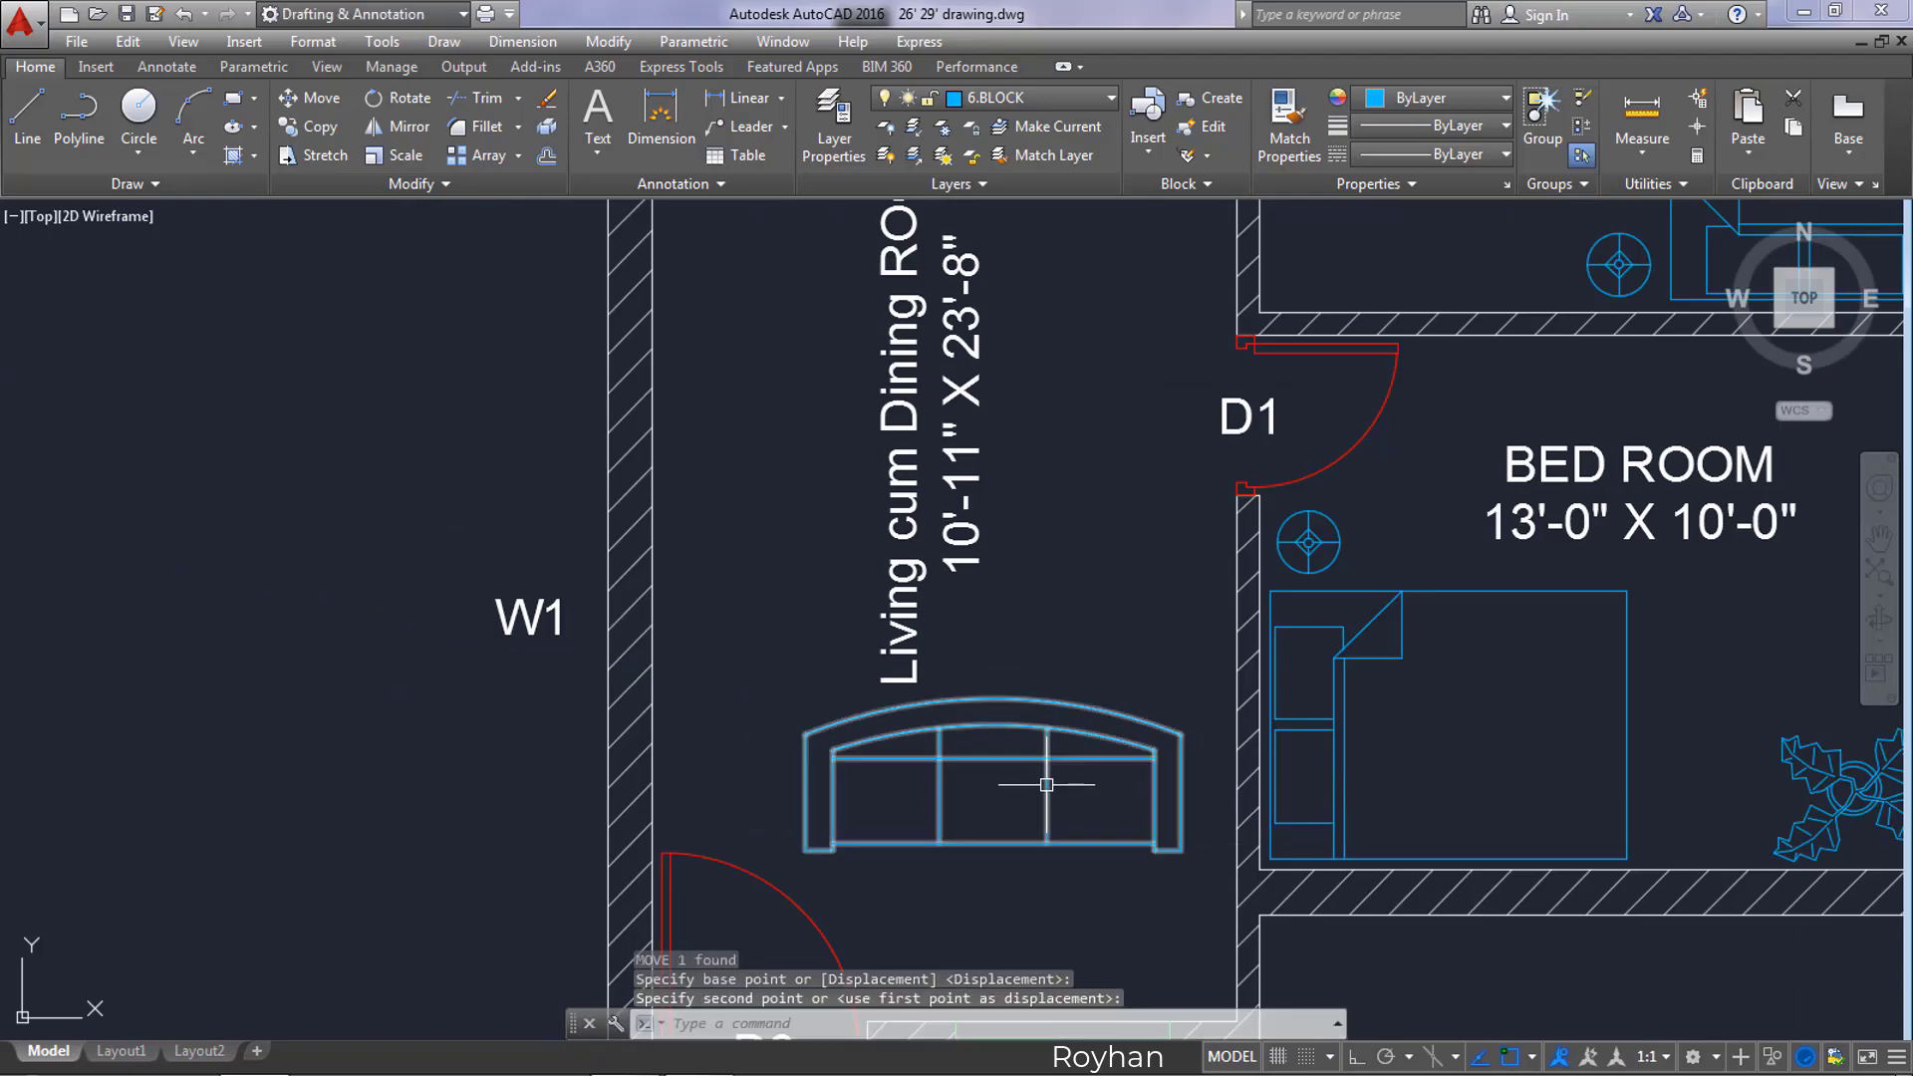
Step: Rotate the sofa a quarter turn clockwise about the midpoint of its back, with Ortho on
click(1375, 897)
click(982, 688)
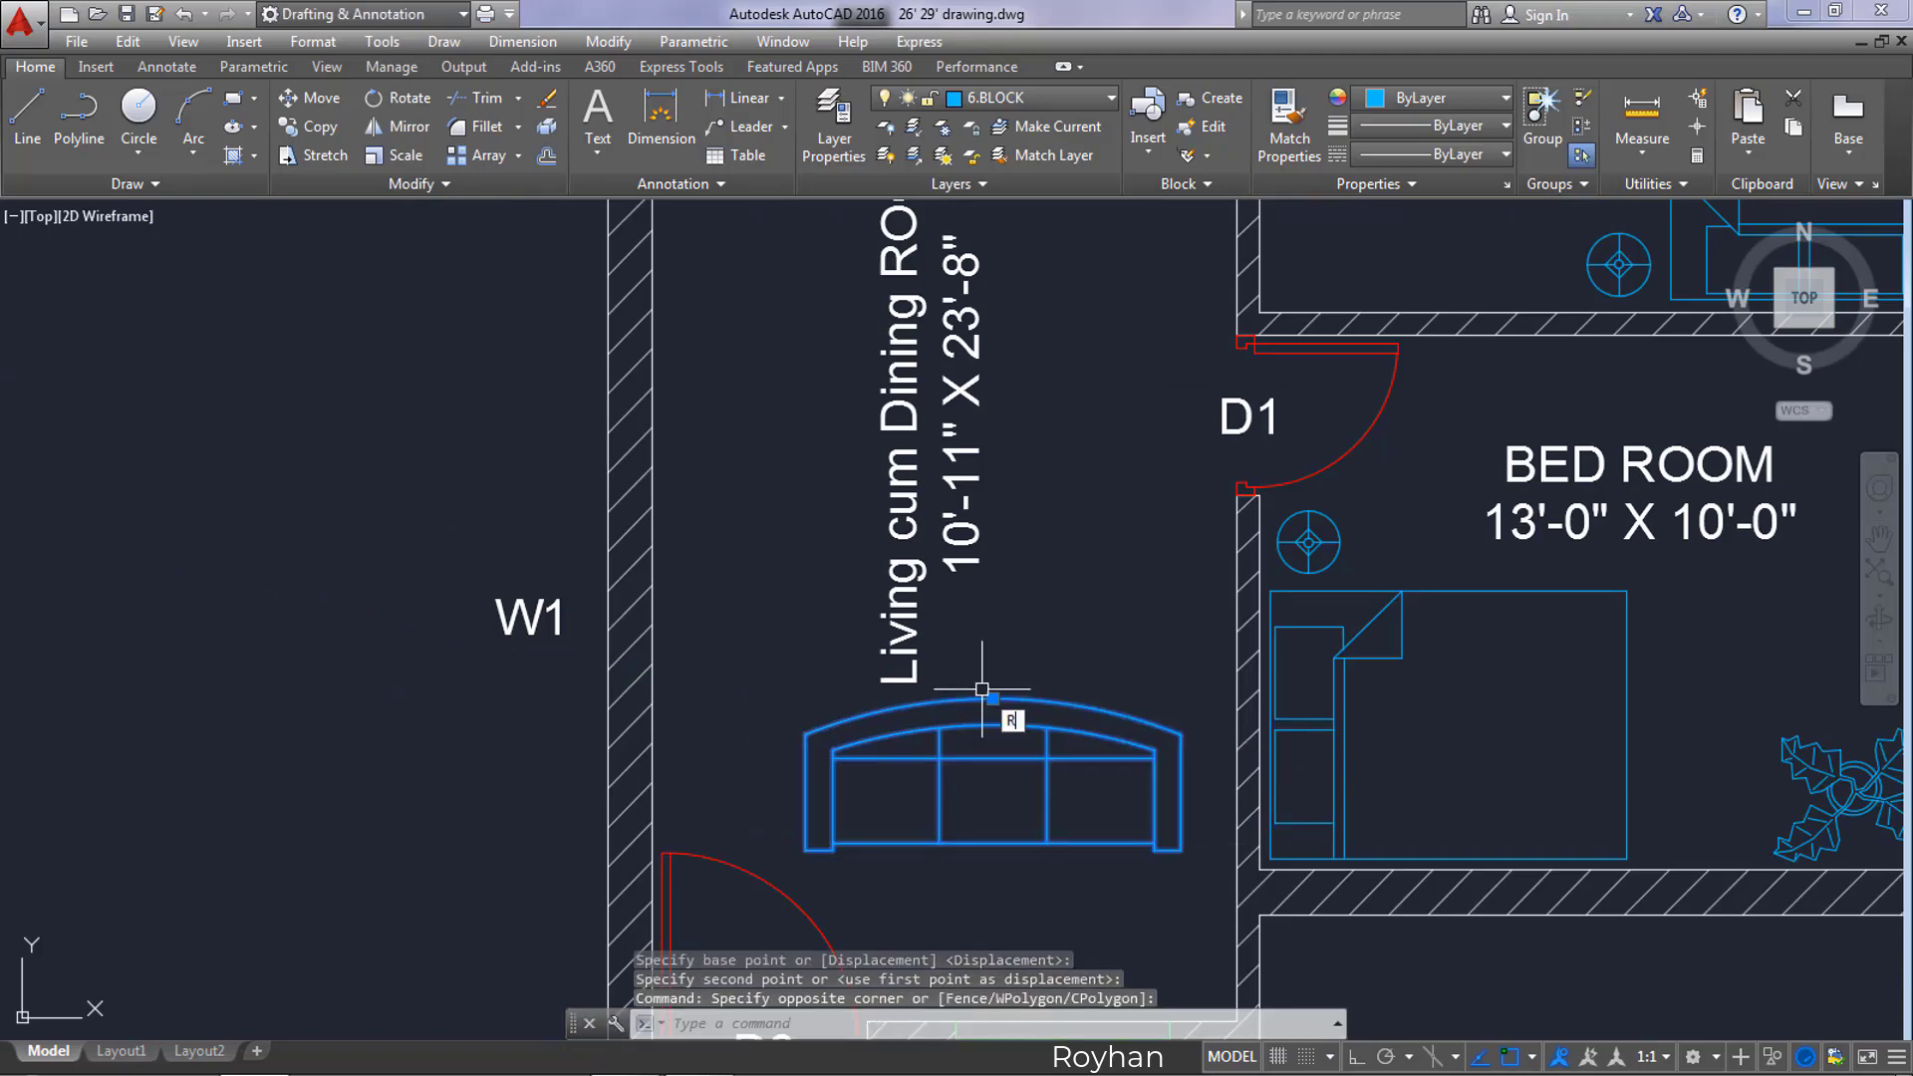
text(RO)
key(Return)
click(991, 697)
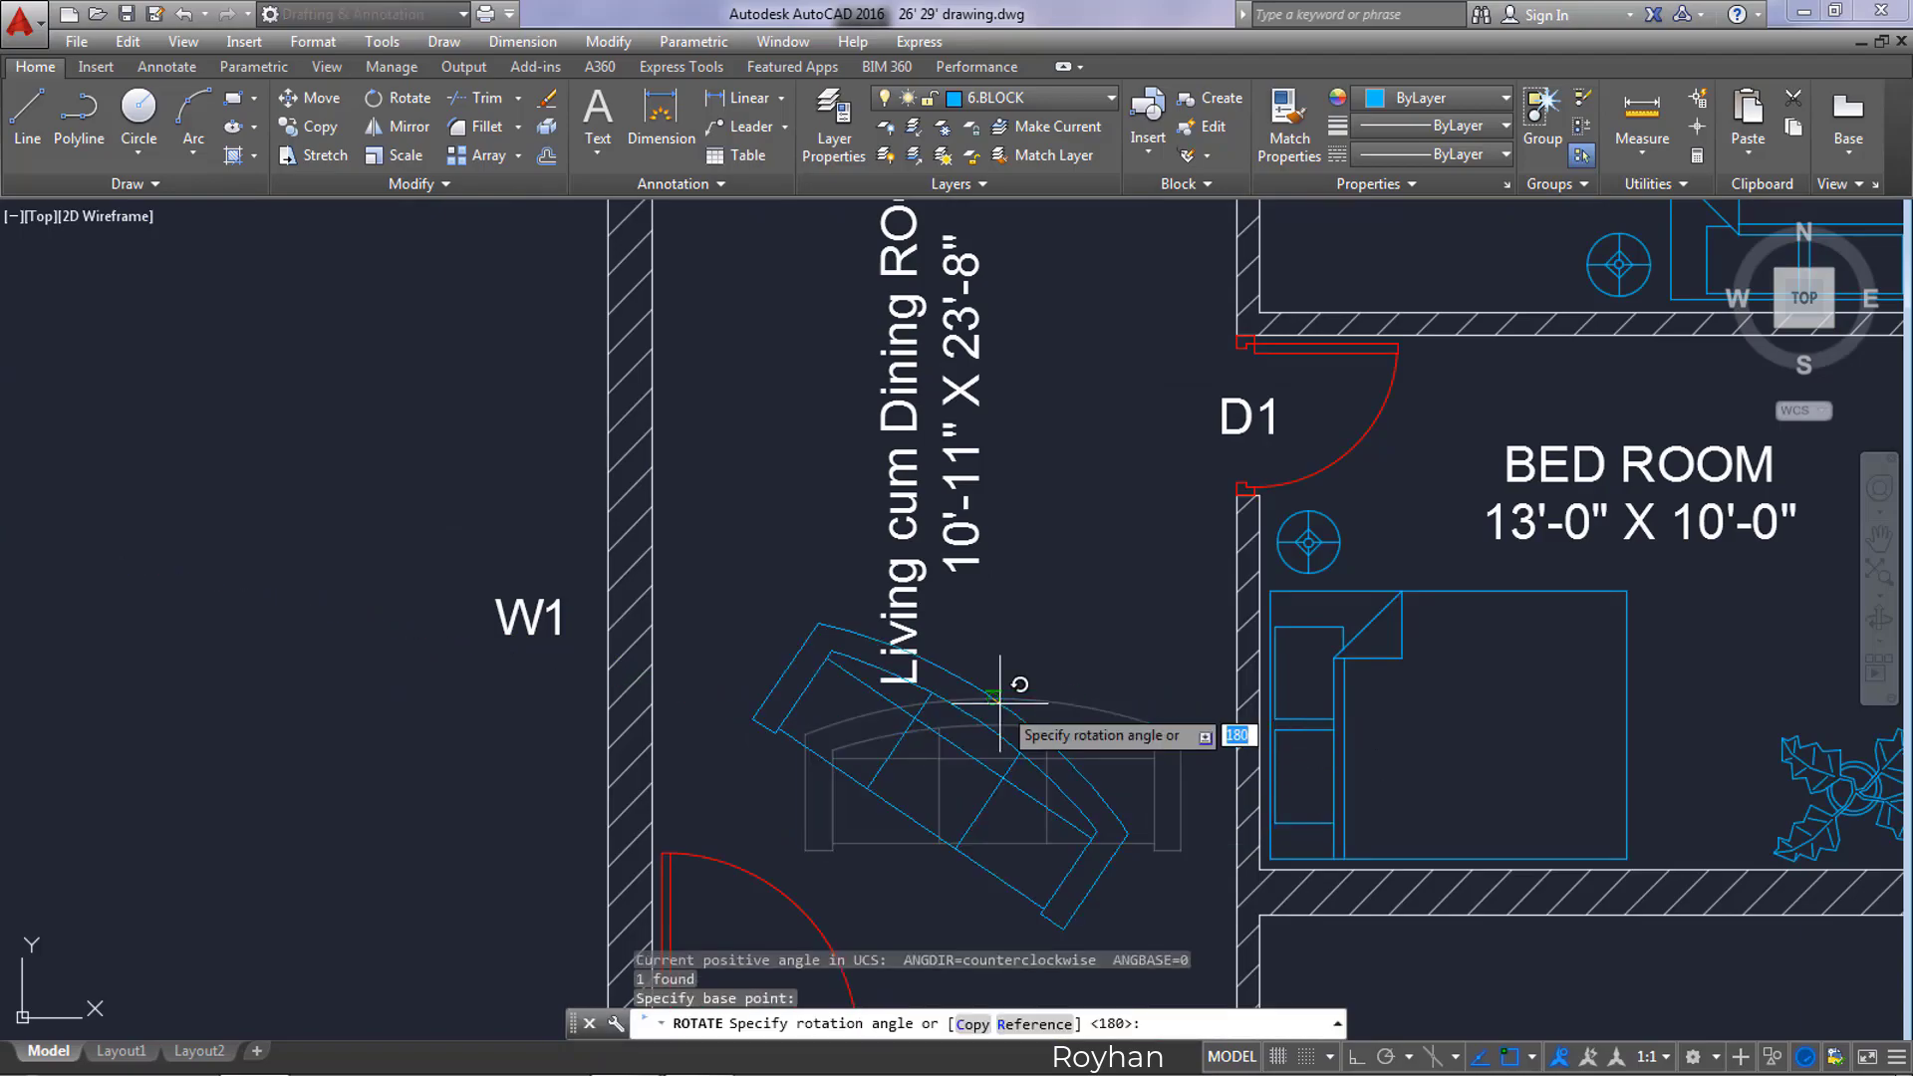
key(F8)
click(979, 809)
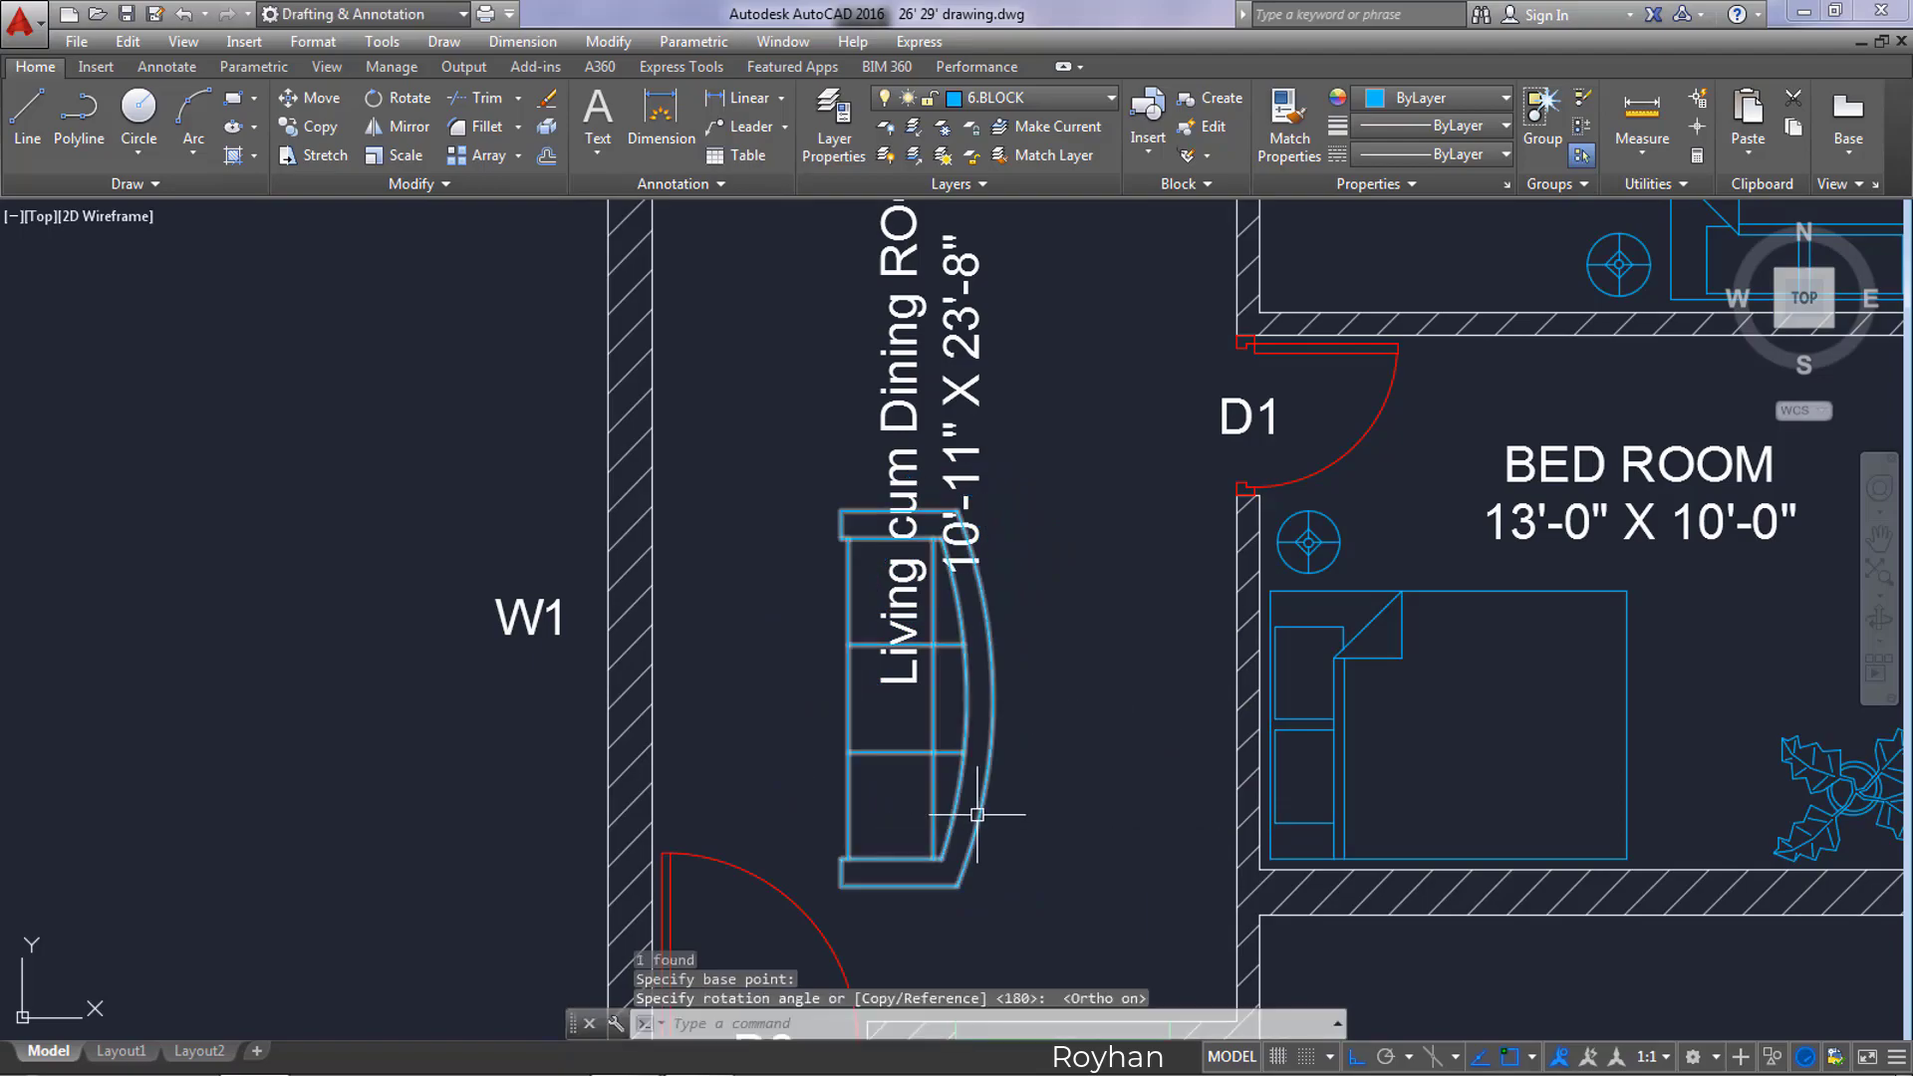
Step: Move the sofa close to the living room's right wall, just above the bottom window, with Ortho off
click(966, 689)
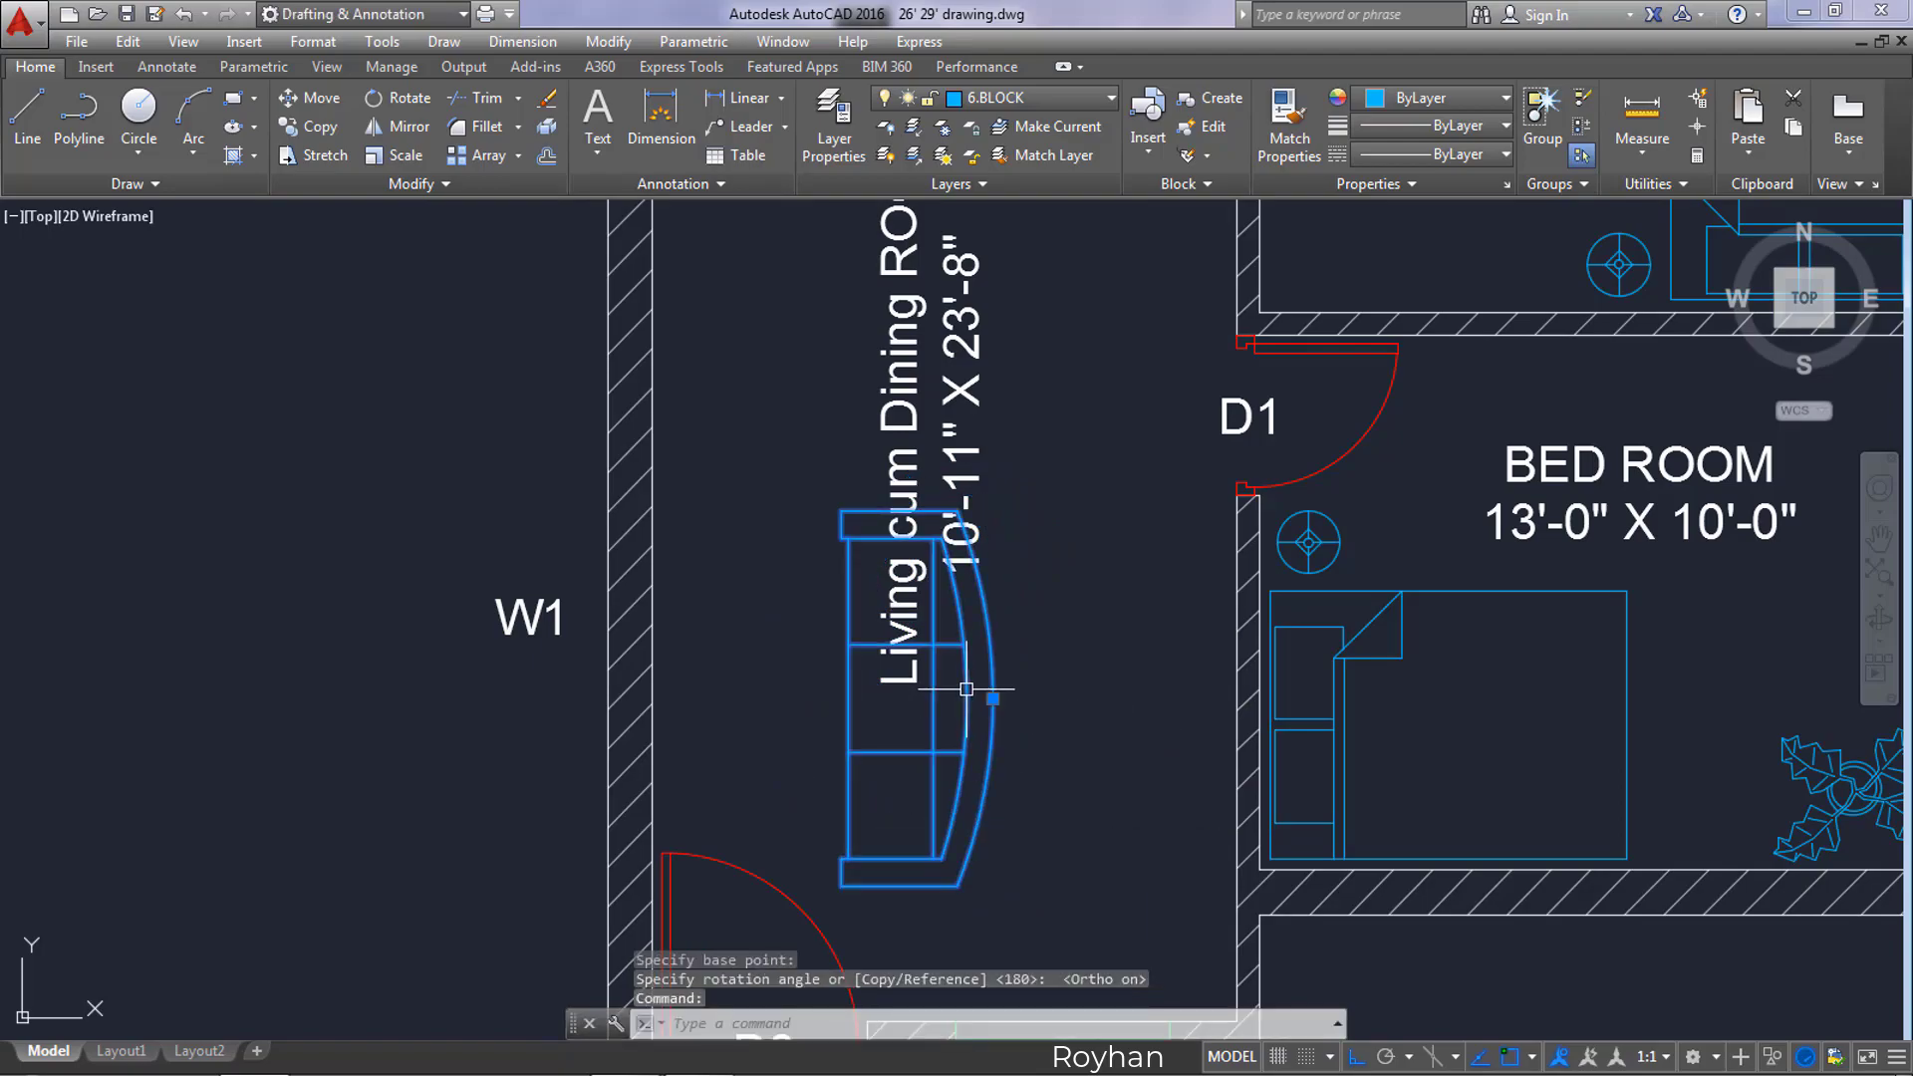
text(M)
key(Return)
click(961, 701)
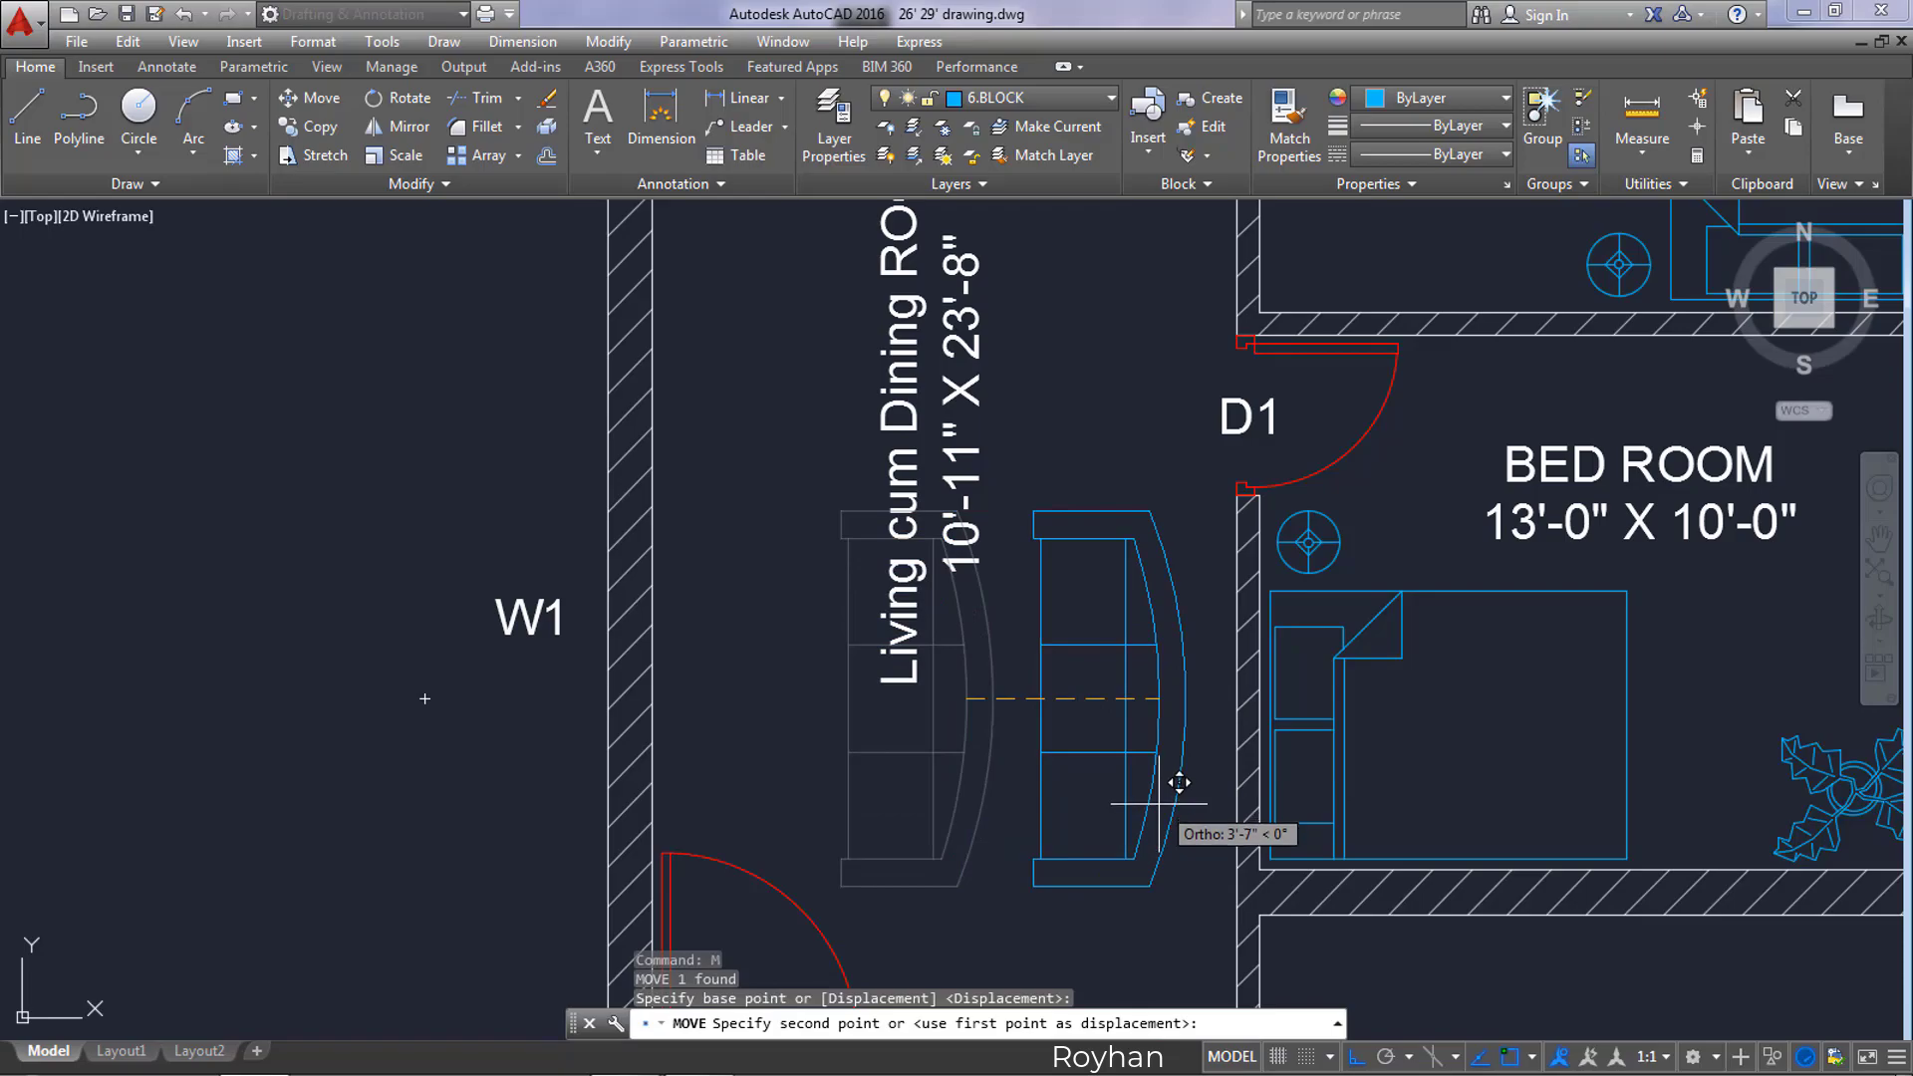
scroll(1159, 808, up, 4)
scroll(1159, 850, down, 2)
key(F8)
scroll(1159, 833, down, 2)
middle_drag(1159, 835, 1182, 717)
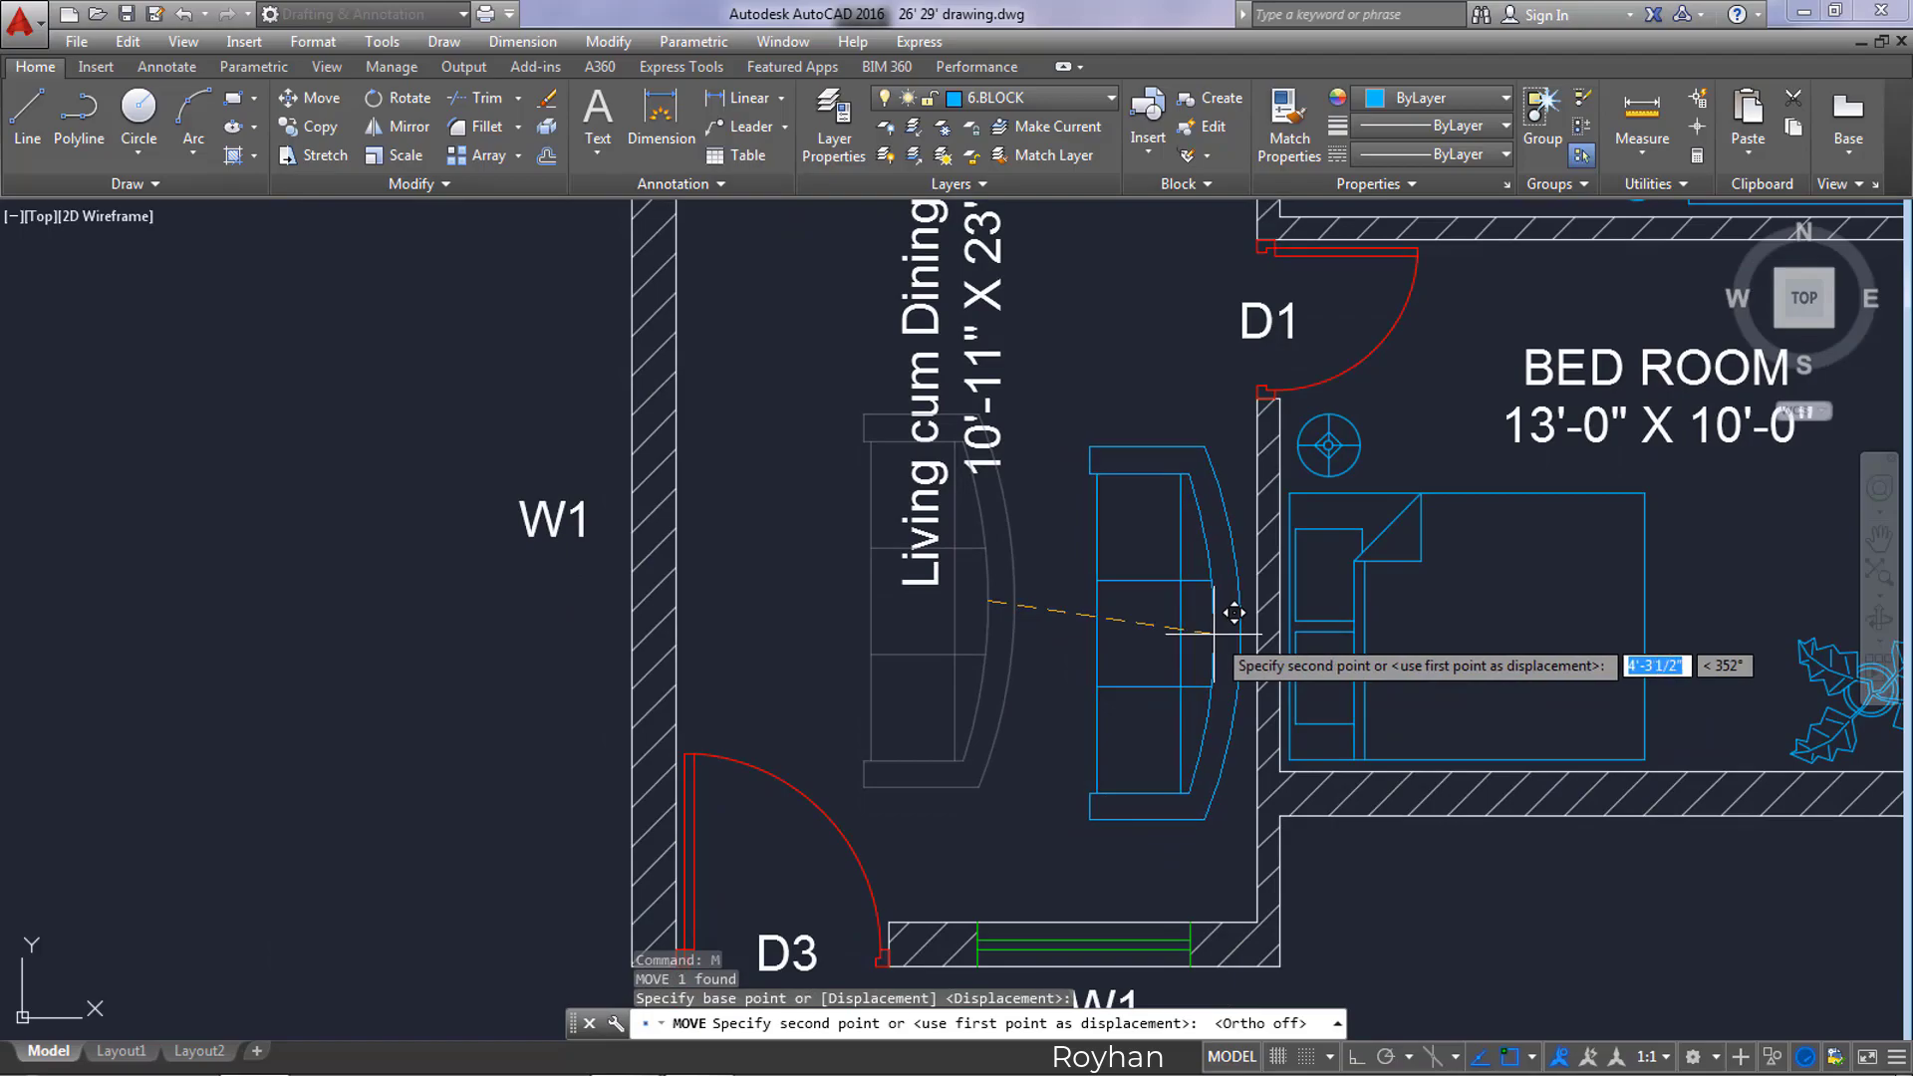
click(1233, 615)
scroll(1101, 697, down, 4)
middle_drag(1064, 700, 1100, 744)
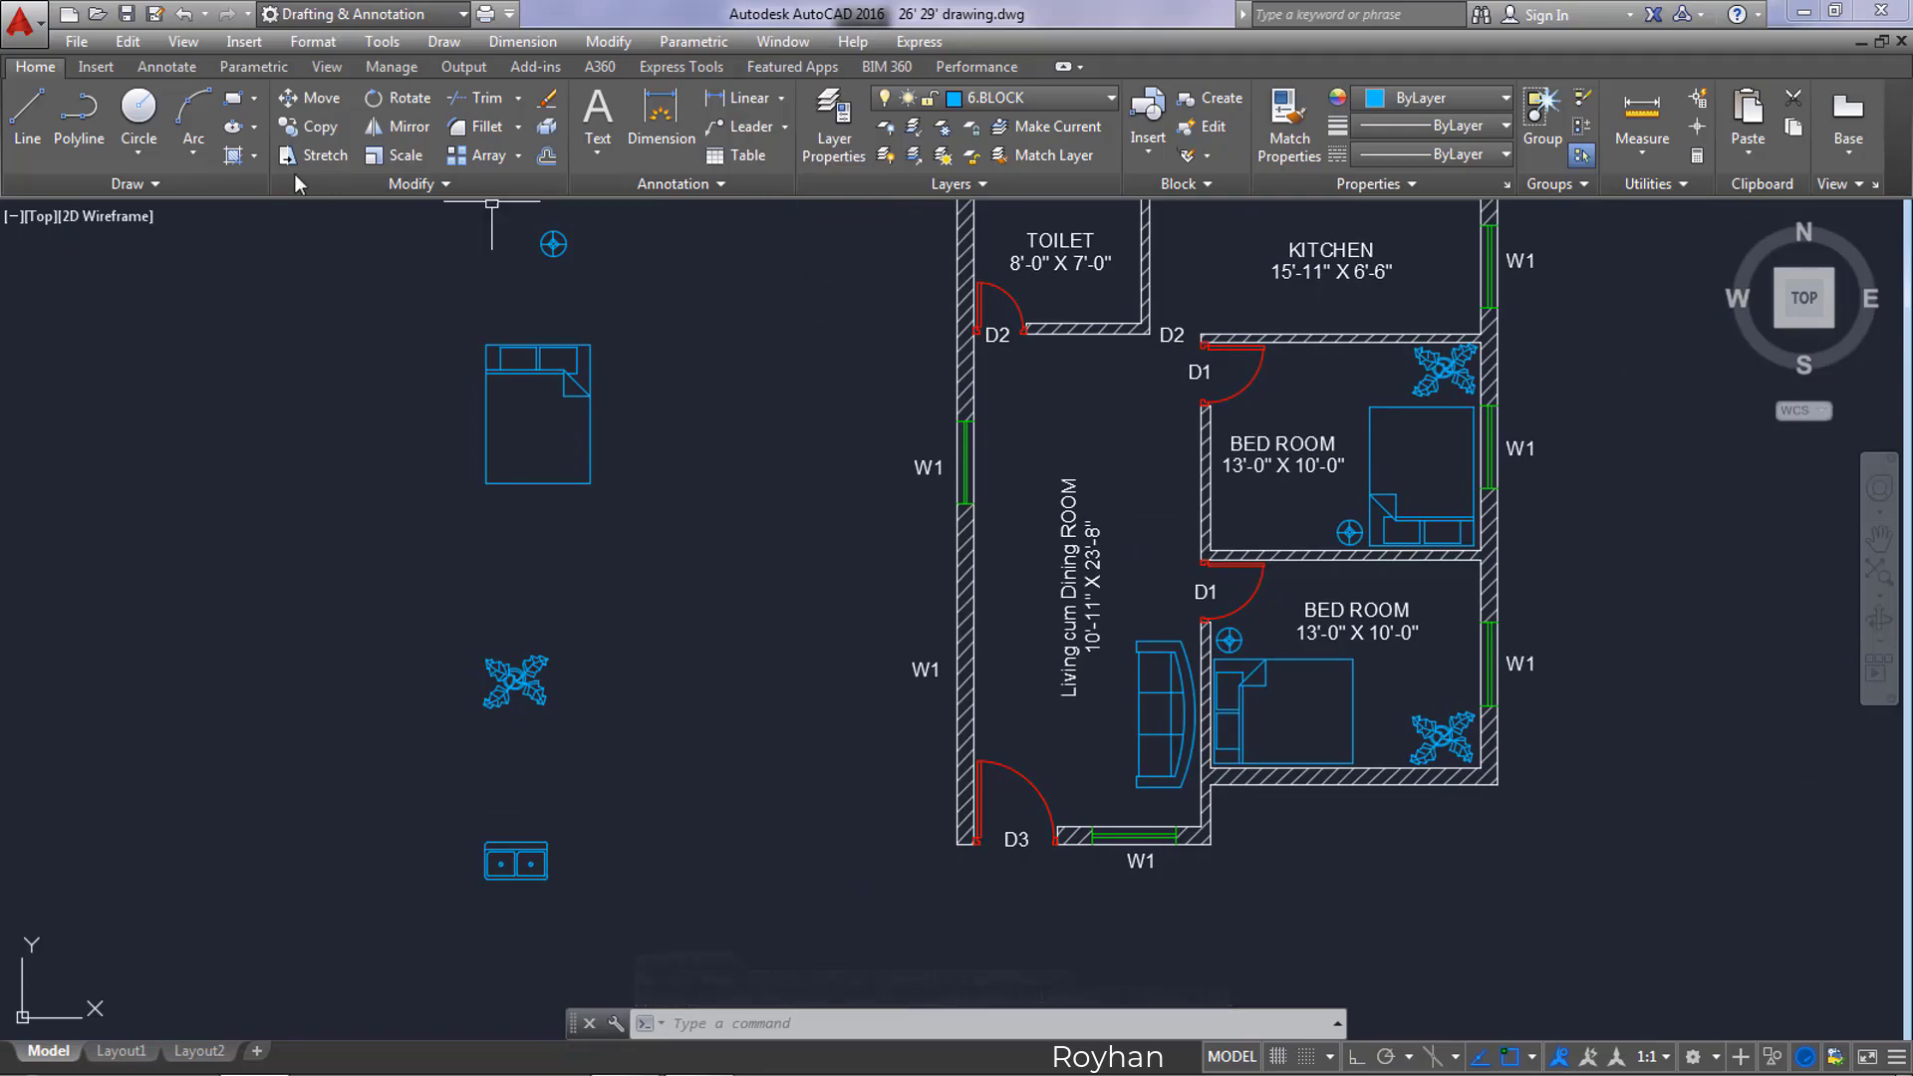
Step: Try a thin rectangle along the living room's left wall above door D3, and erase it
click(233, 97)
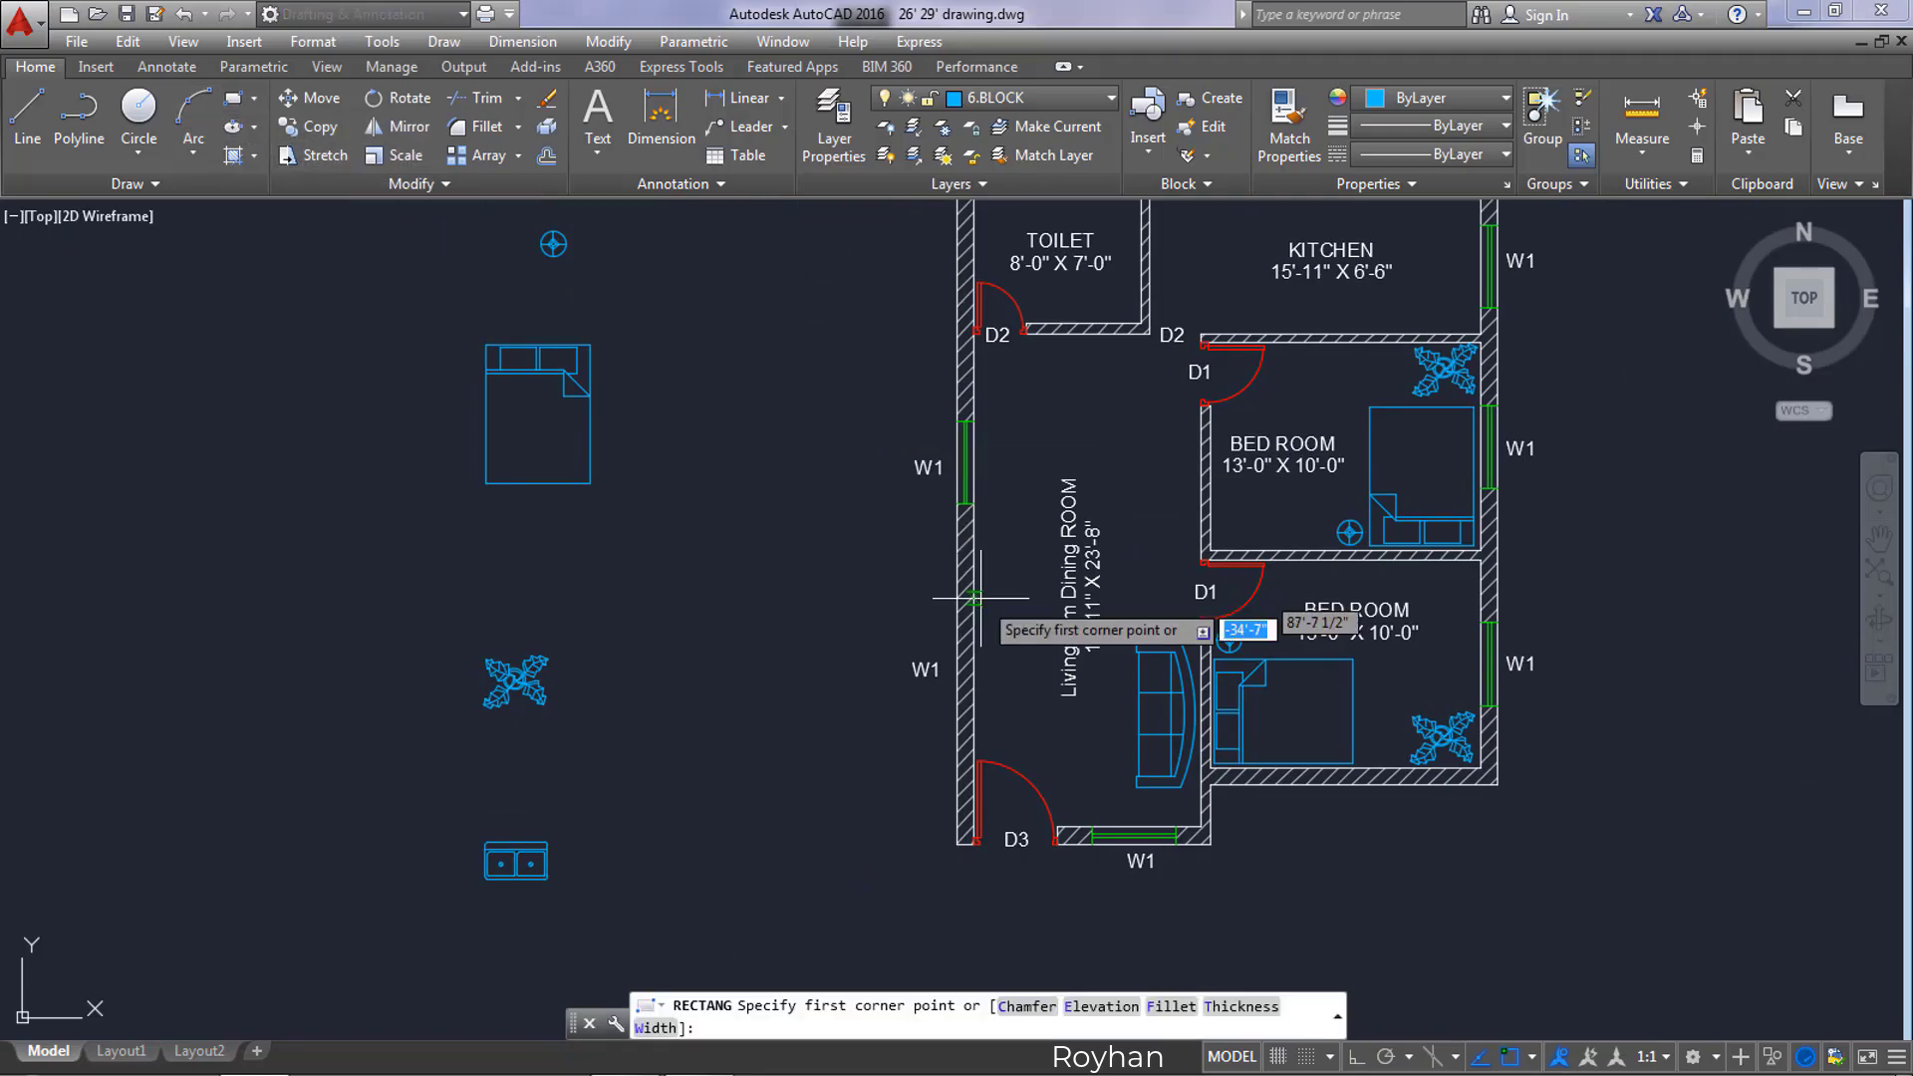
scroll(966, 653, up, 2)
click(984, 666)
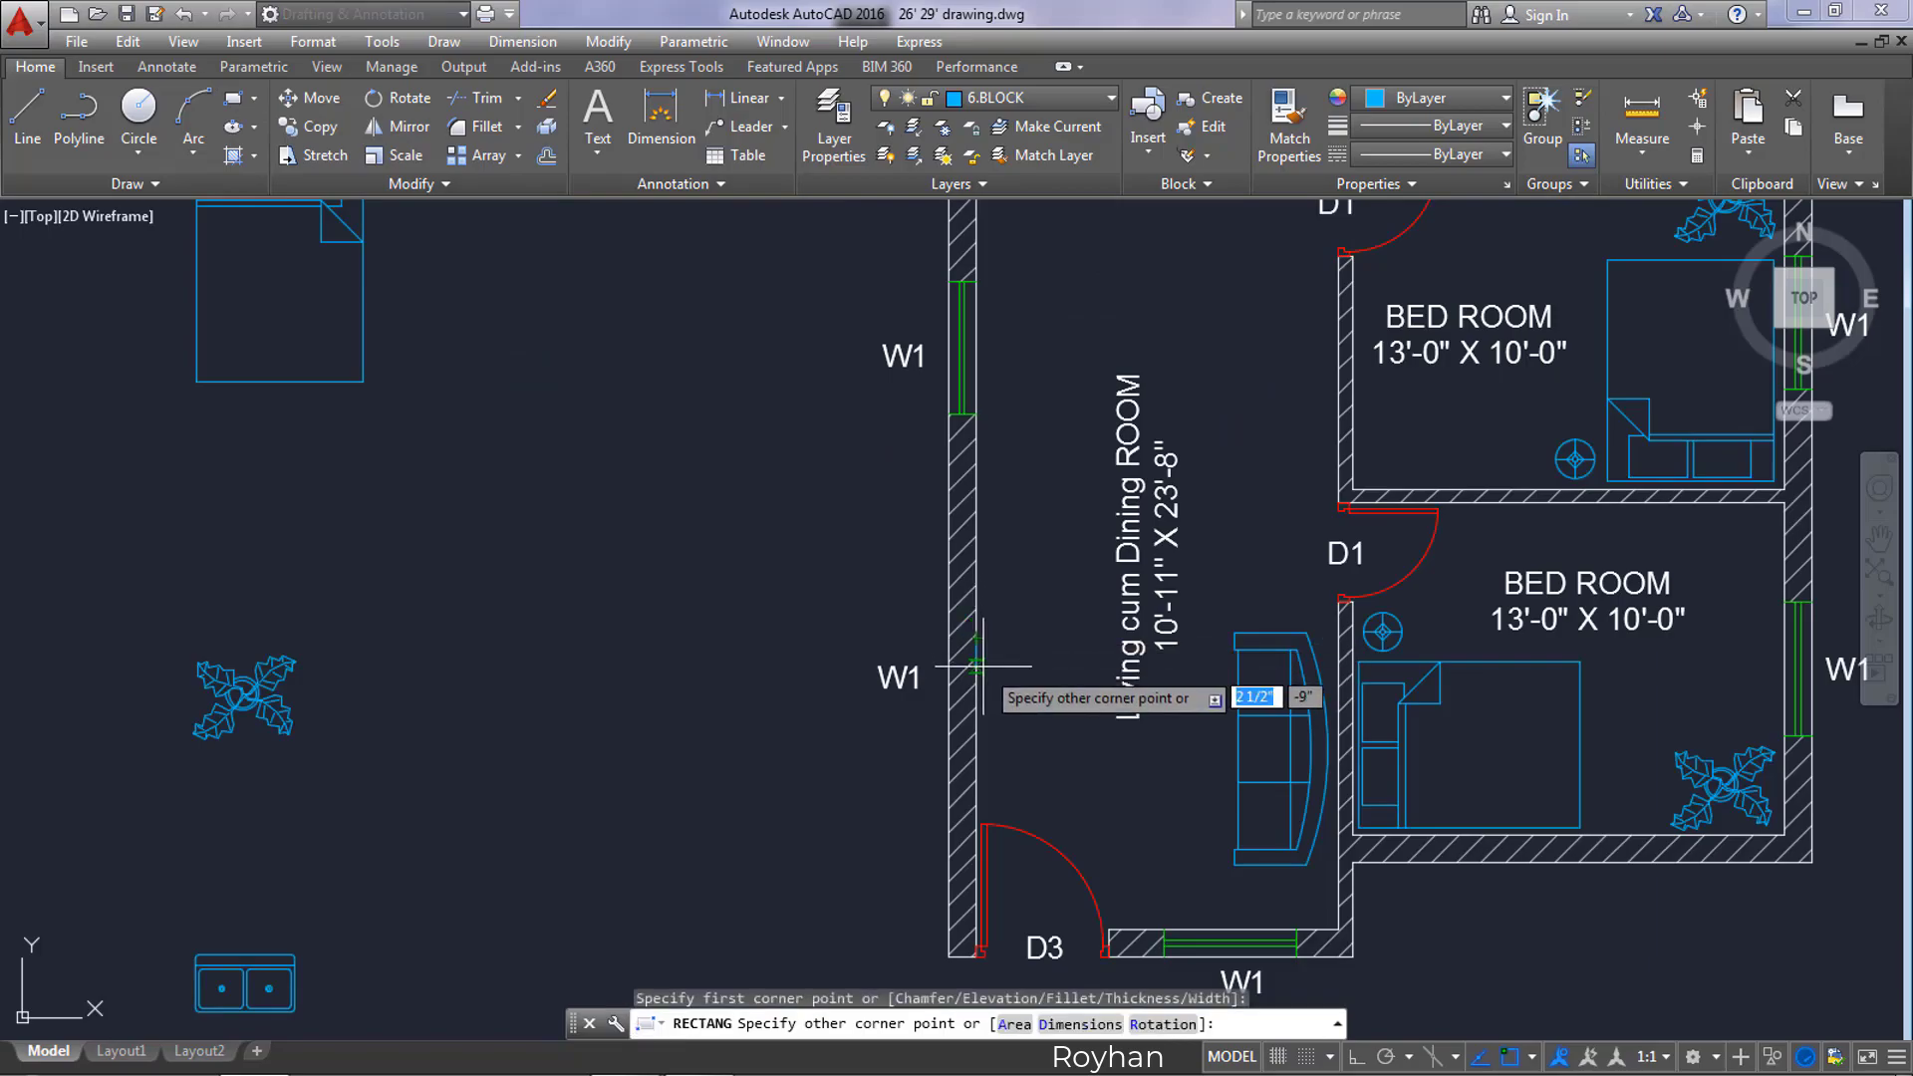
click(986, 740)
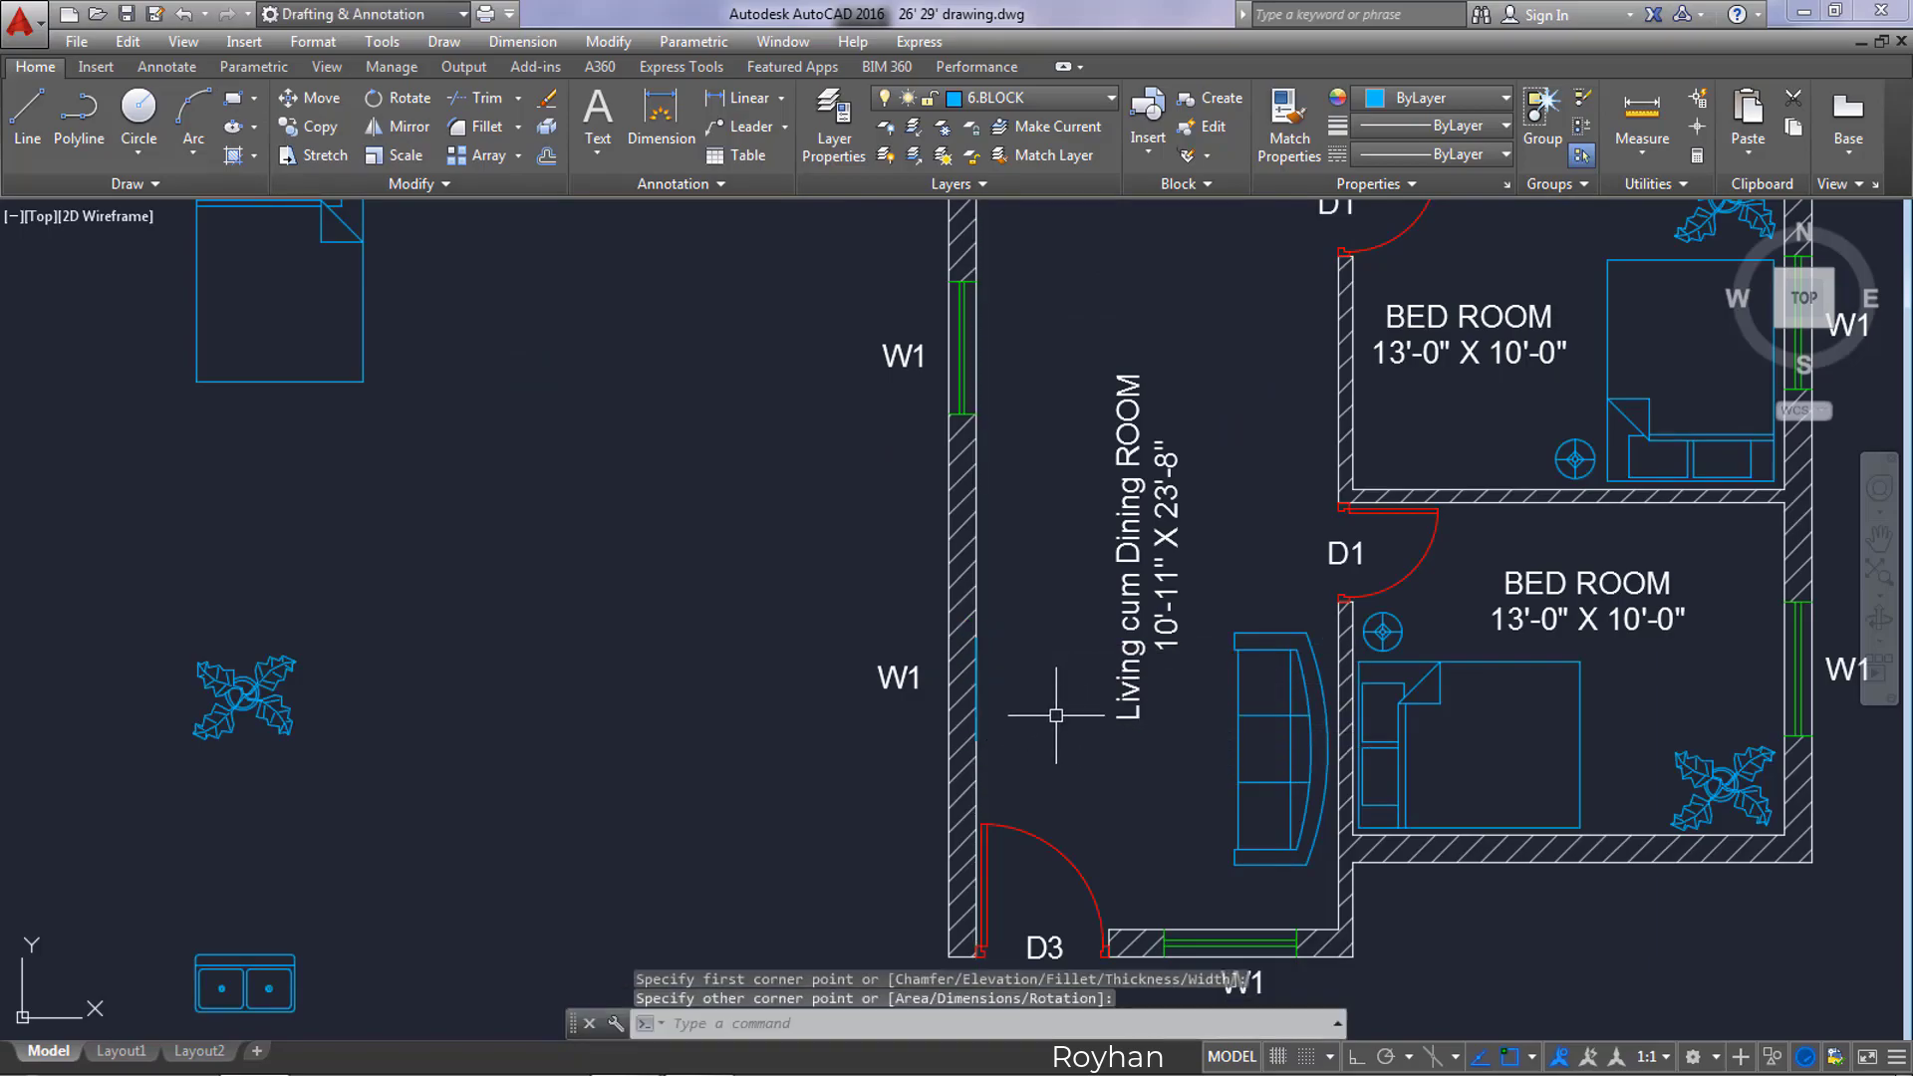
key(Return)
scroll(976, 723, up, 2)
scroll(982, 722, up, 2)
key(Escape)
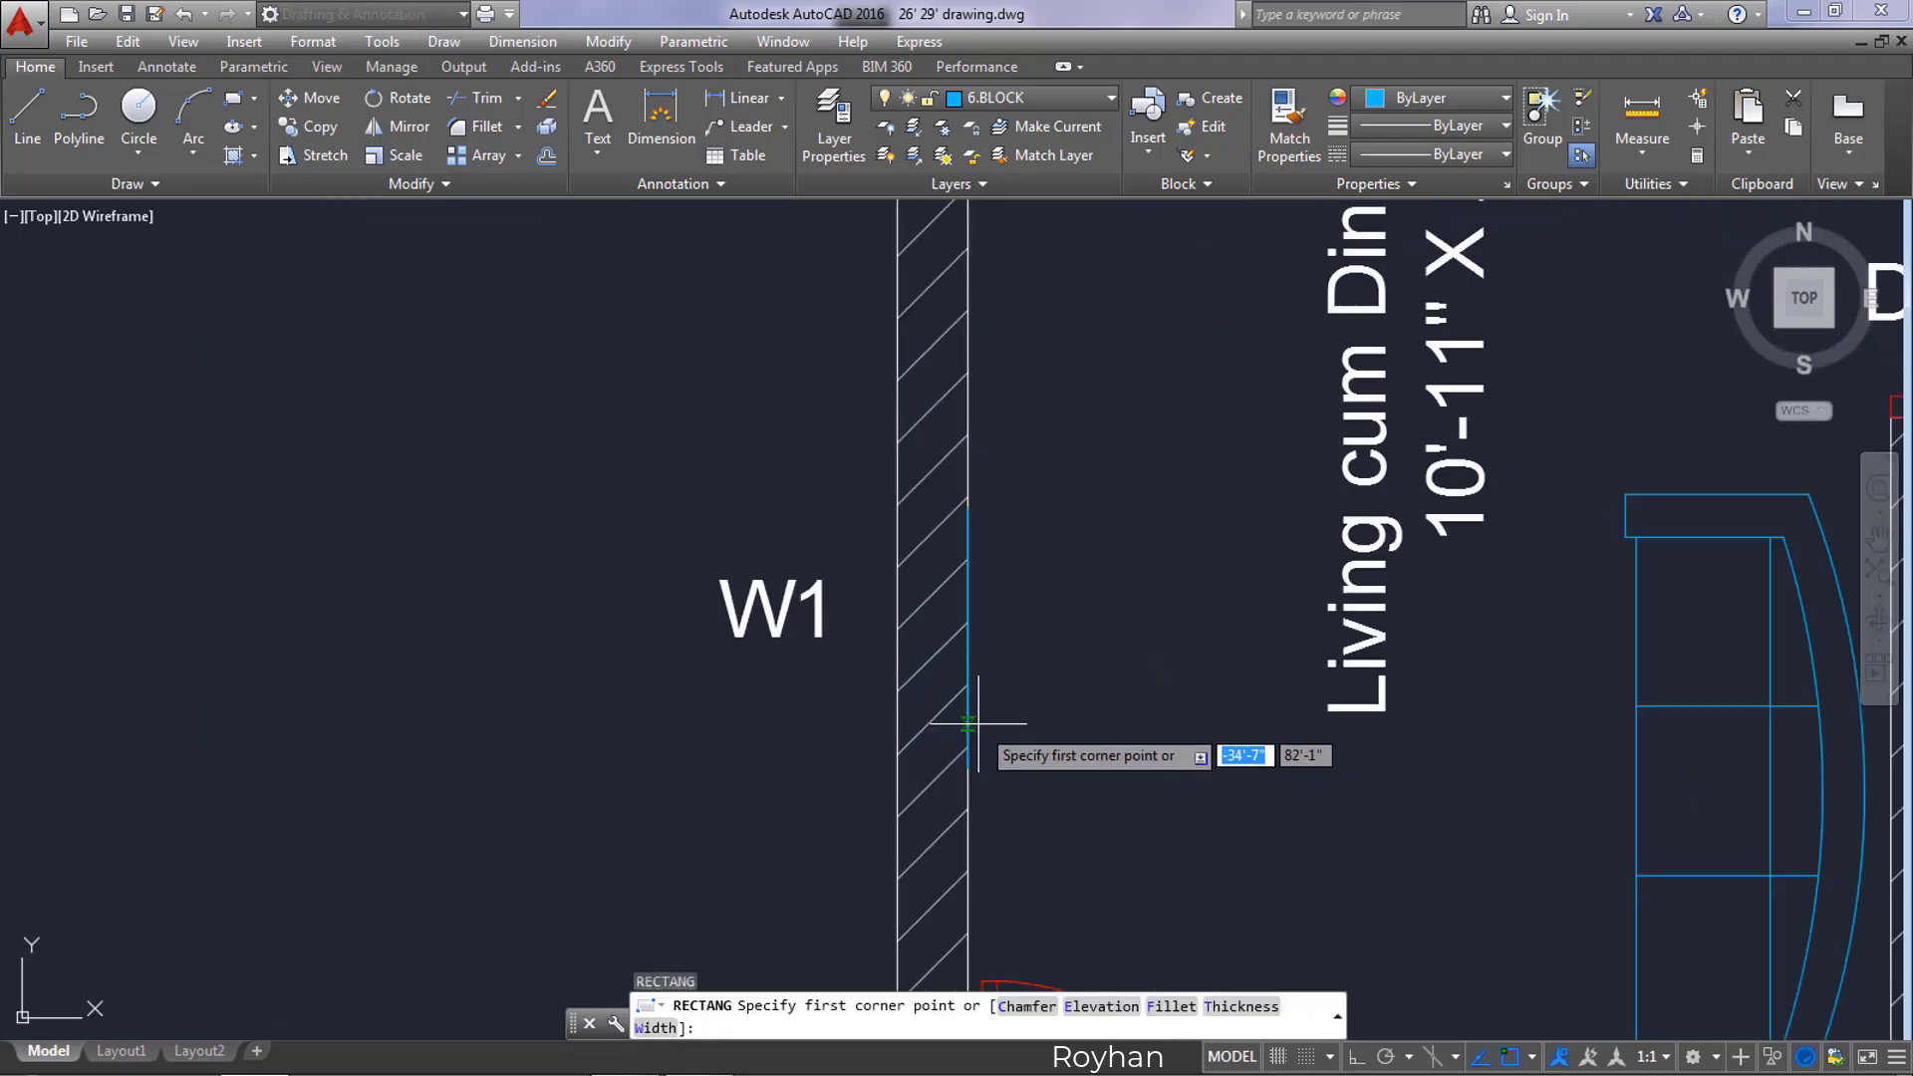
click(973, 708)
key(Delete)
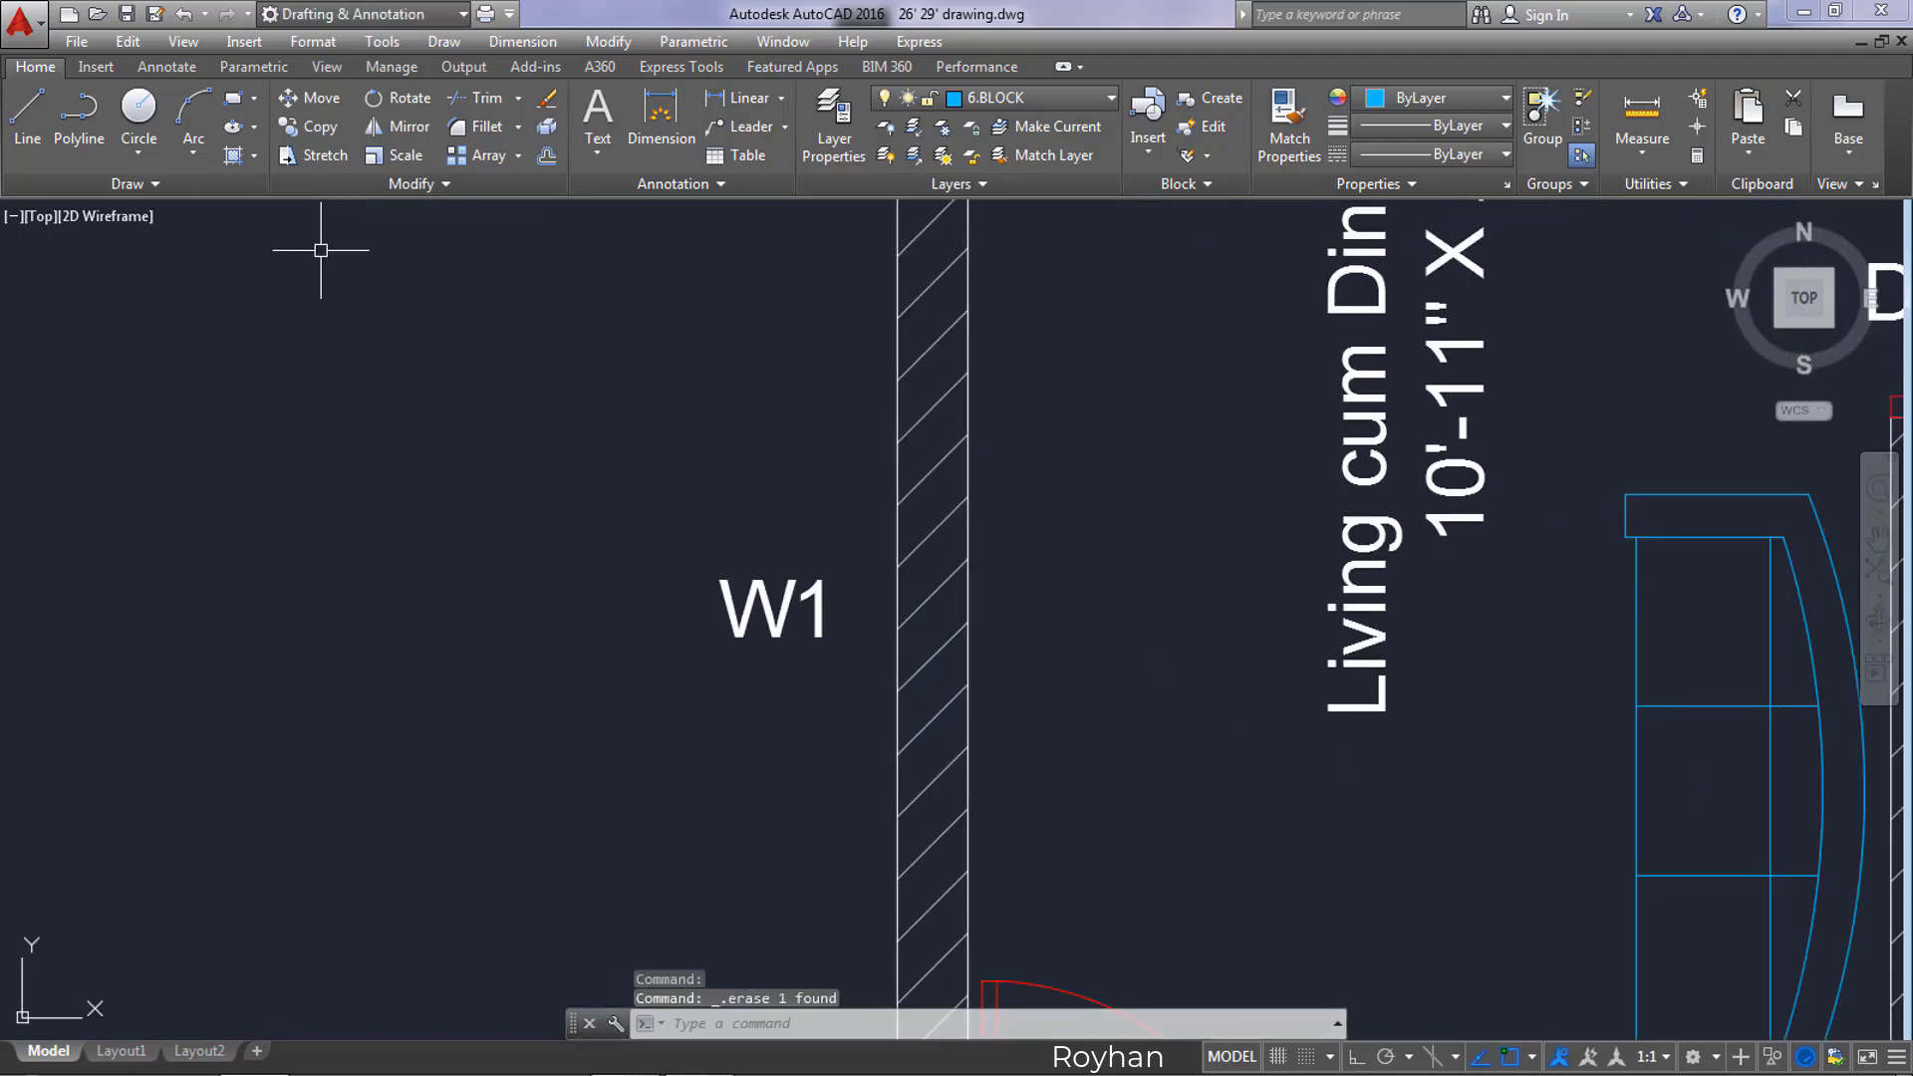
Step: Draw a narrow vertical rectangle against the inner face of the living room's left wall, opposite the sofa
click(233, 97)
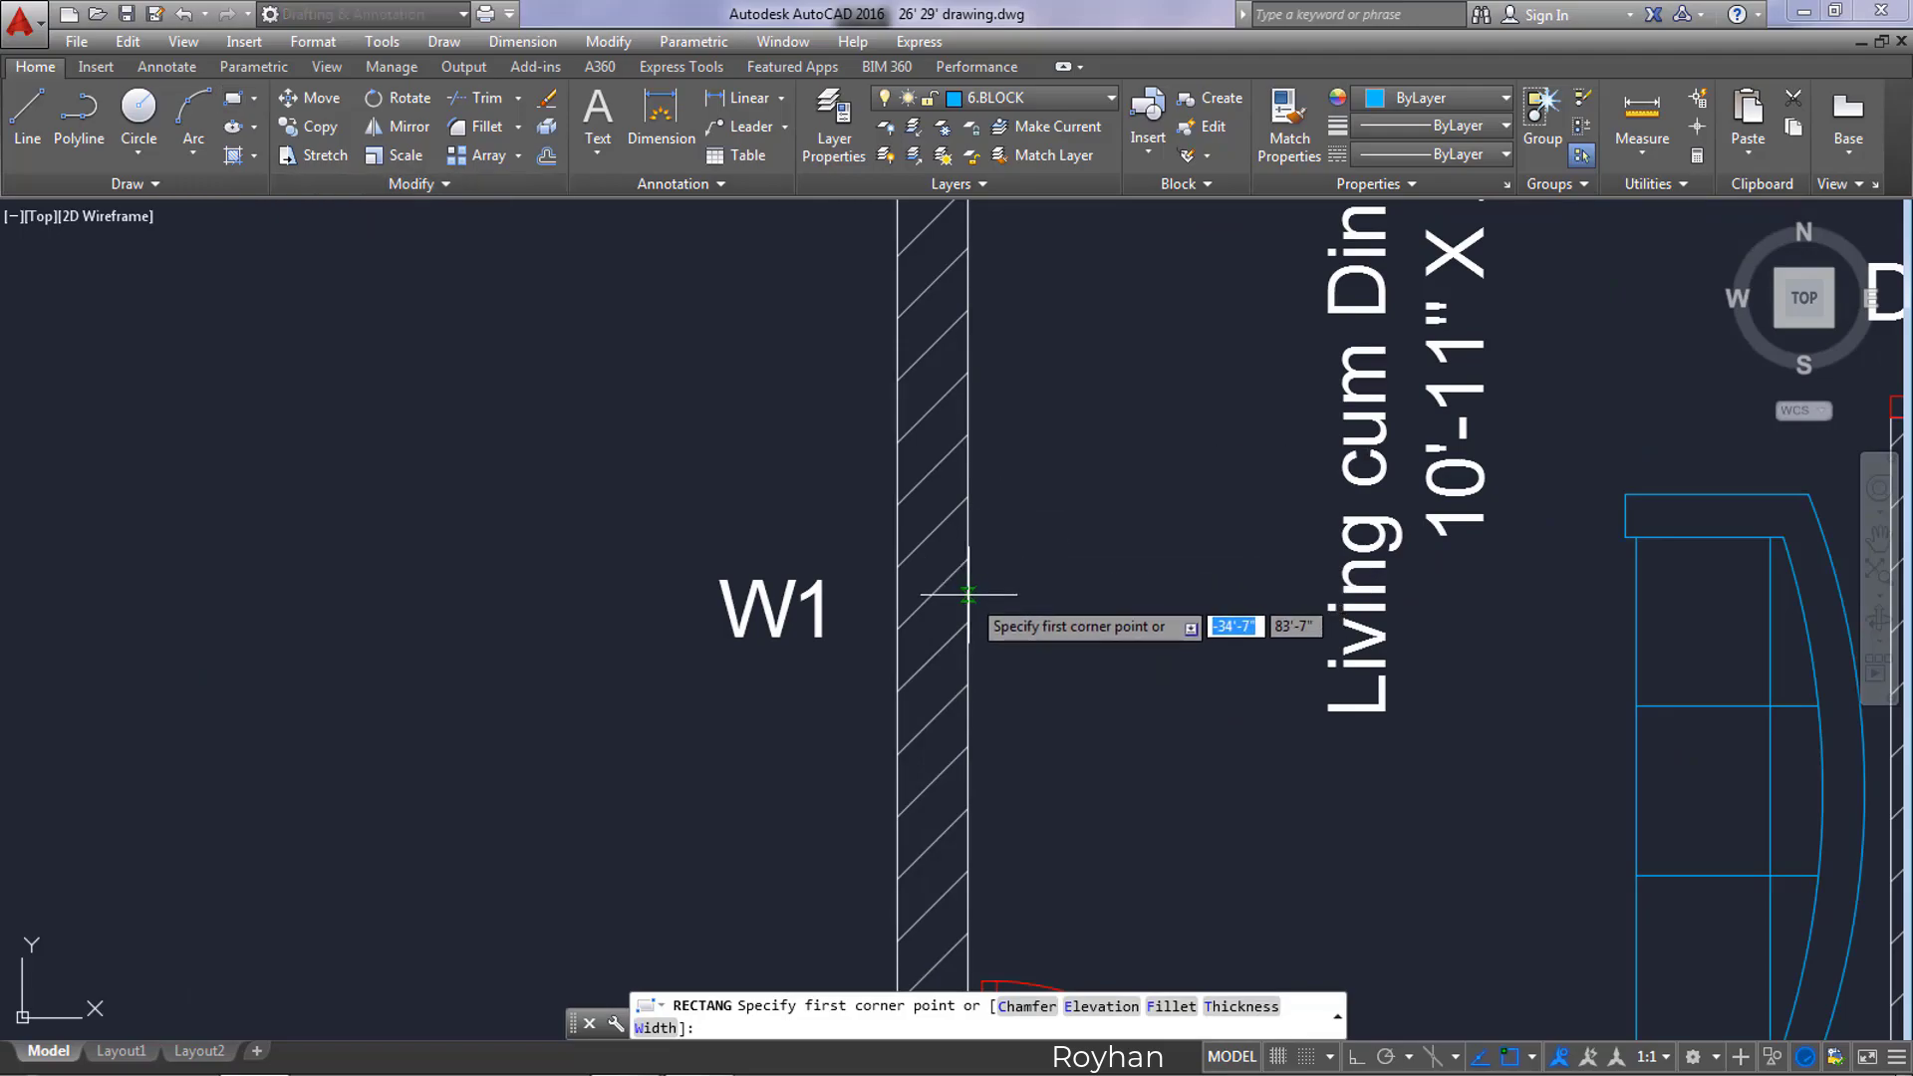
click(968, 595)
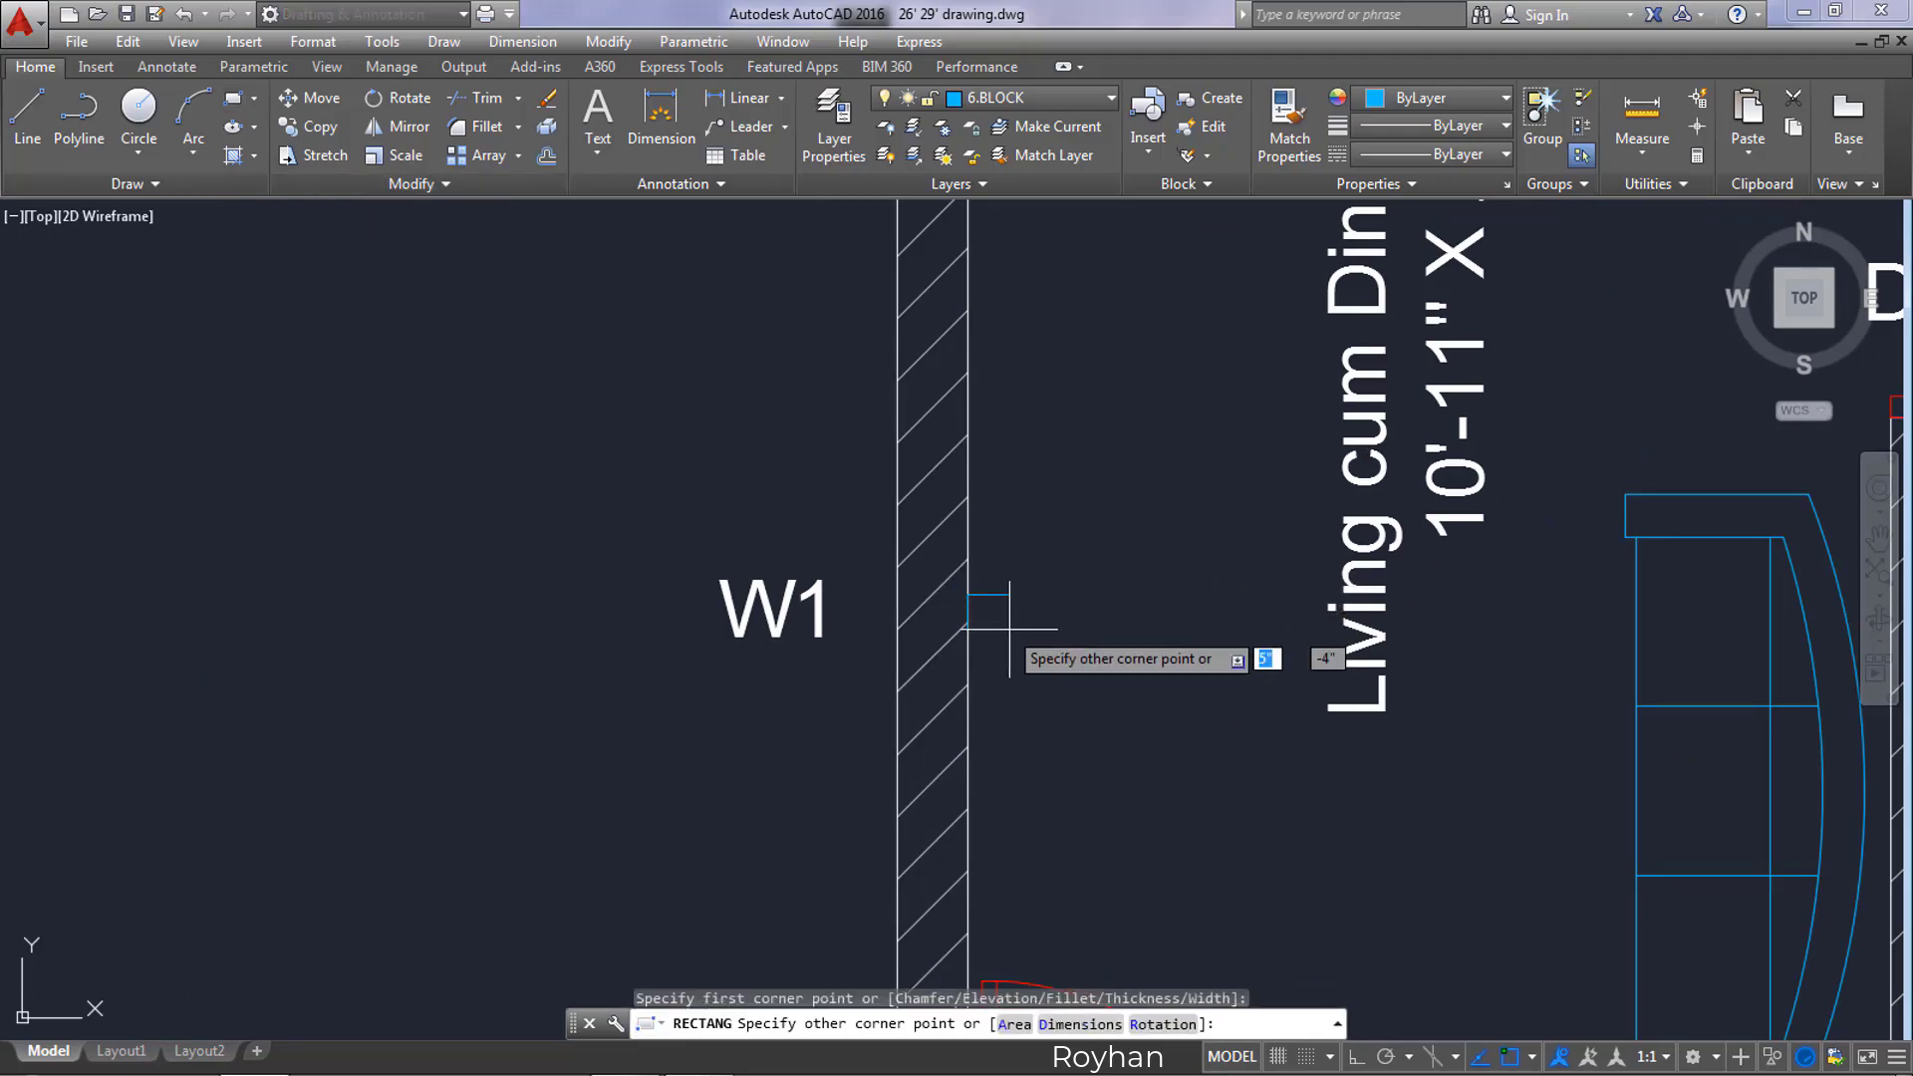
click(997, 827)
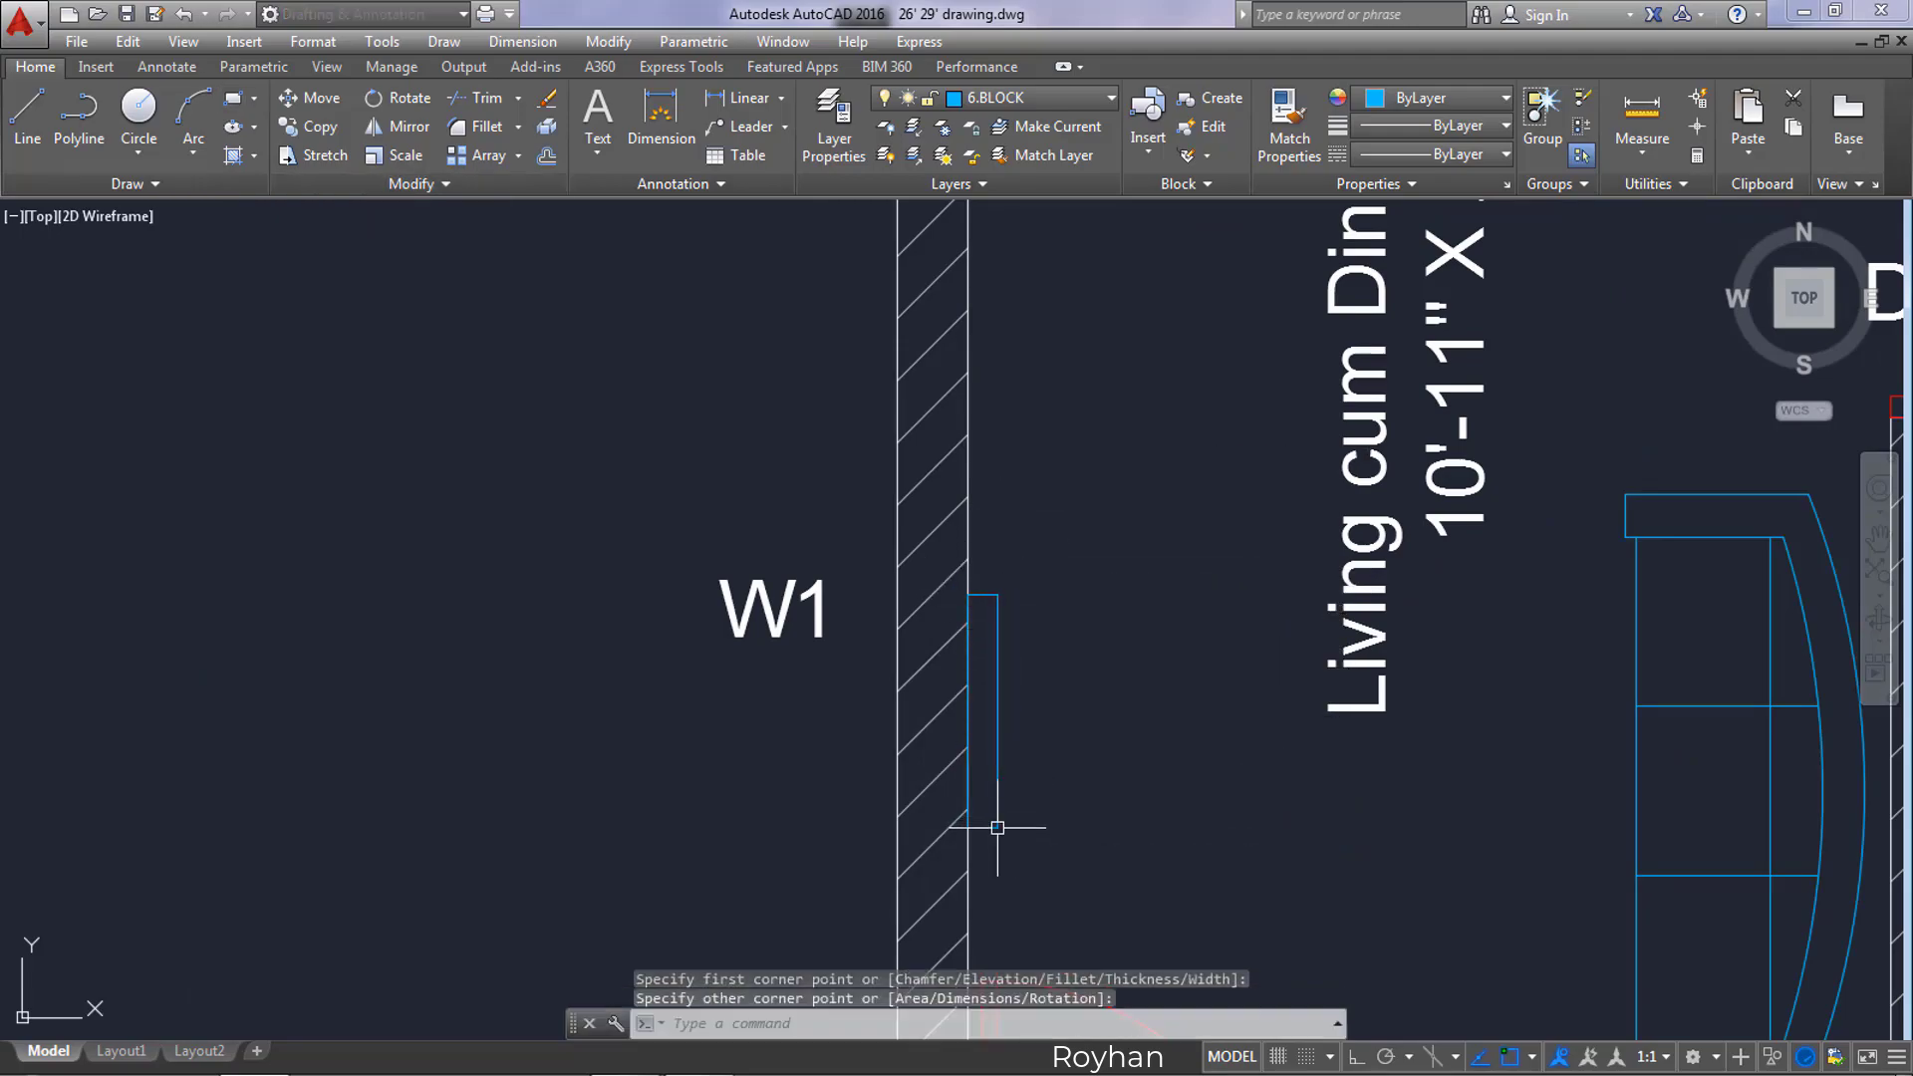
scroll(996, 825, down, 5)
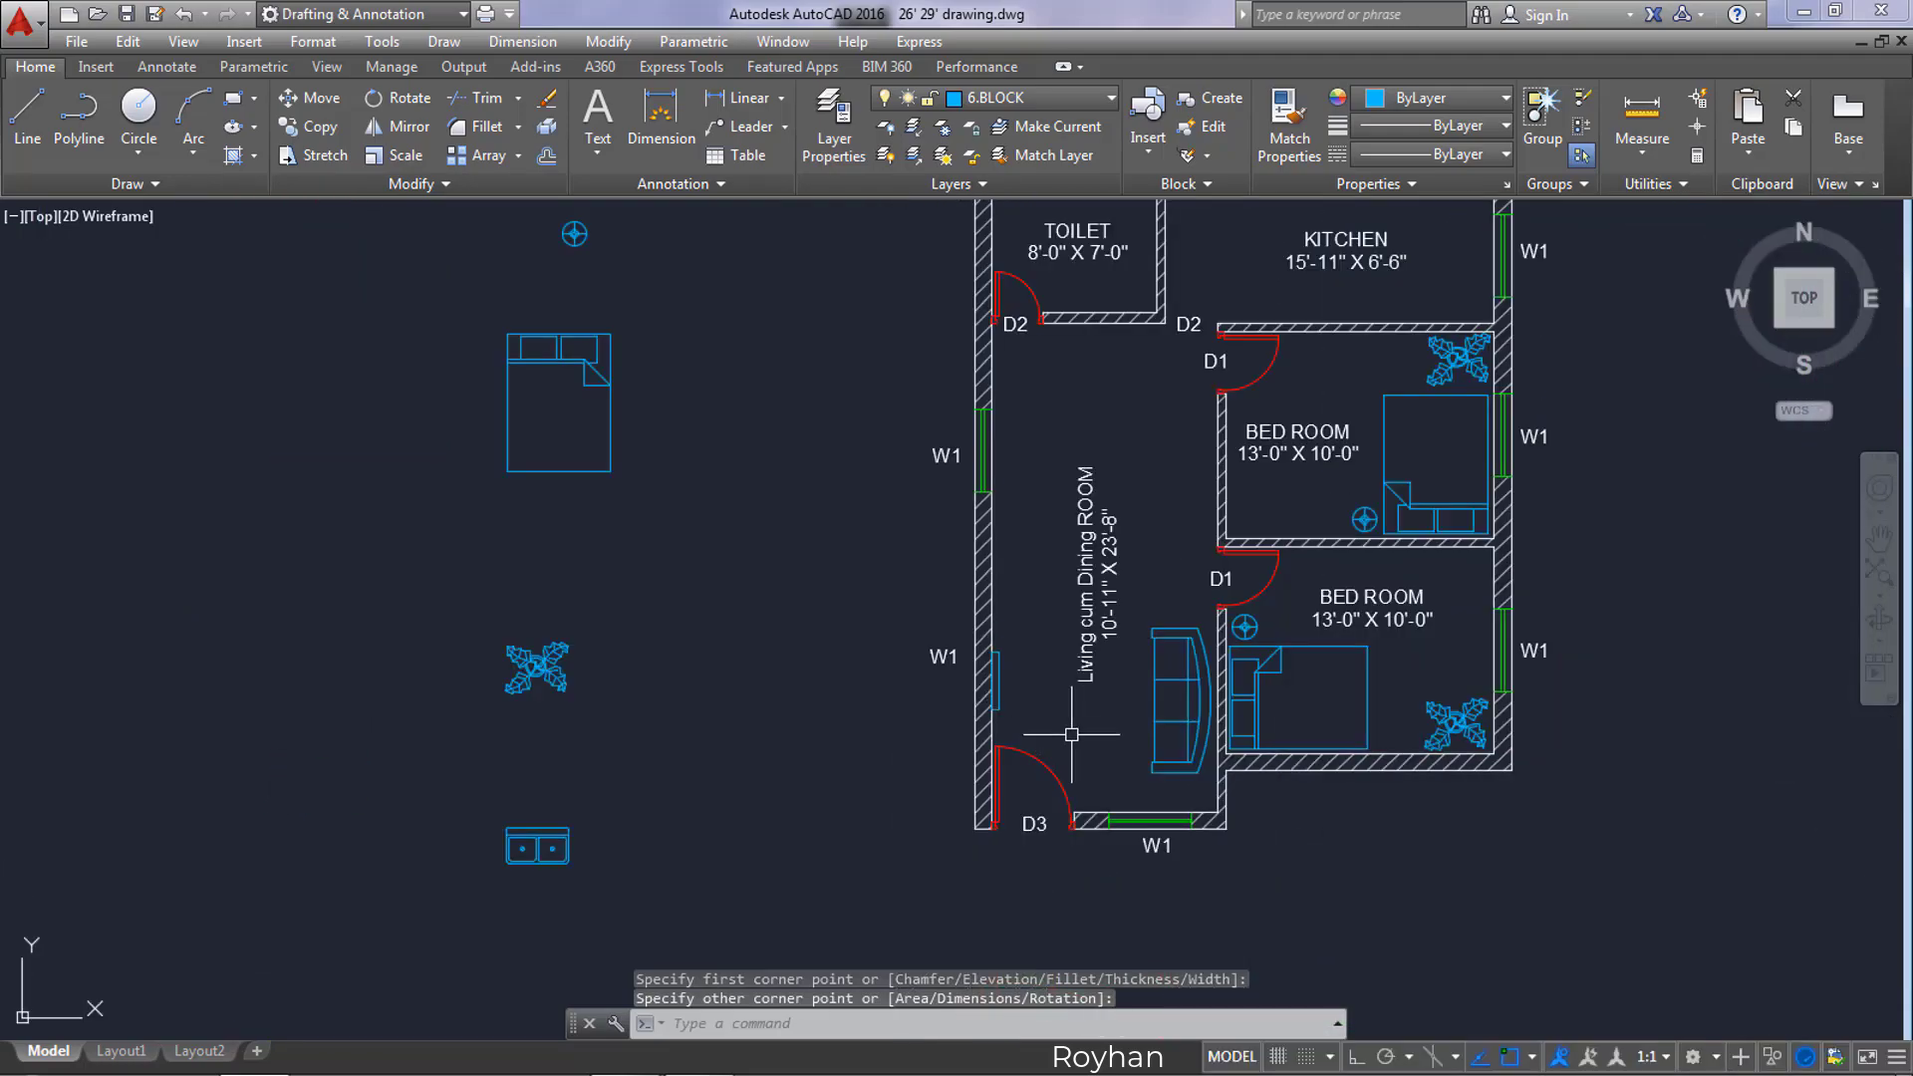
Step: Open DesignCenter and browse the blocks of House Designer.dwg
scroll(590, 599, down, 3)
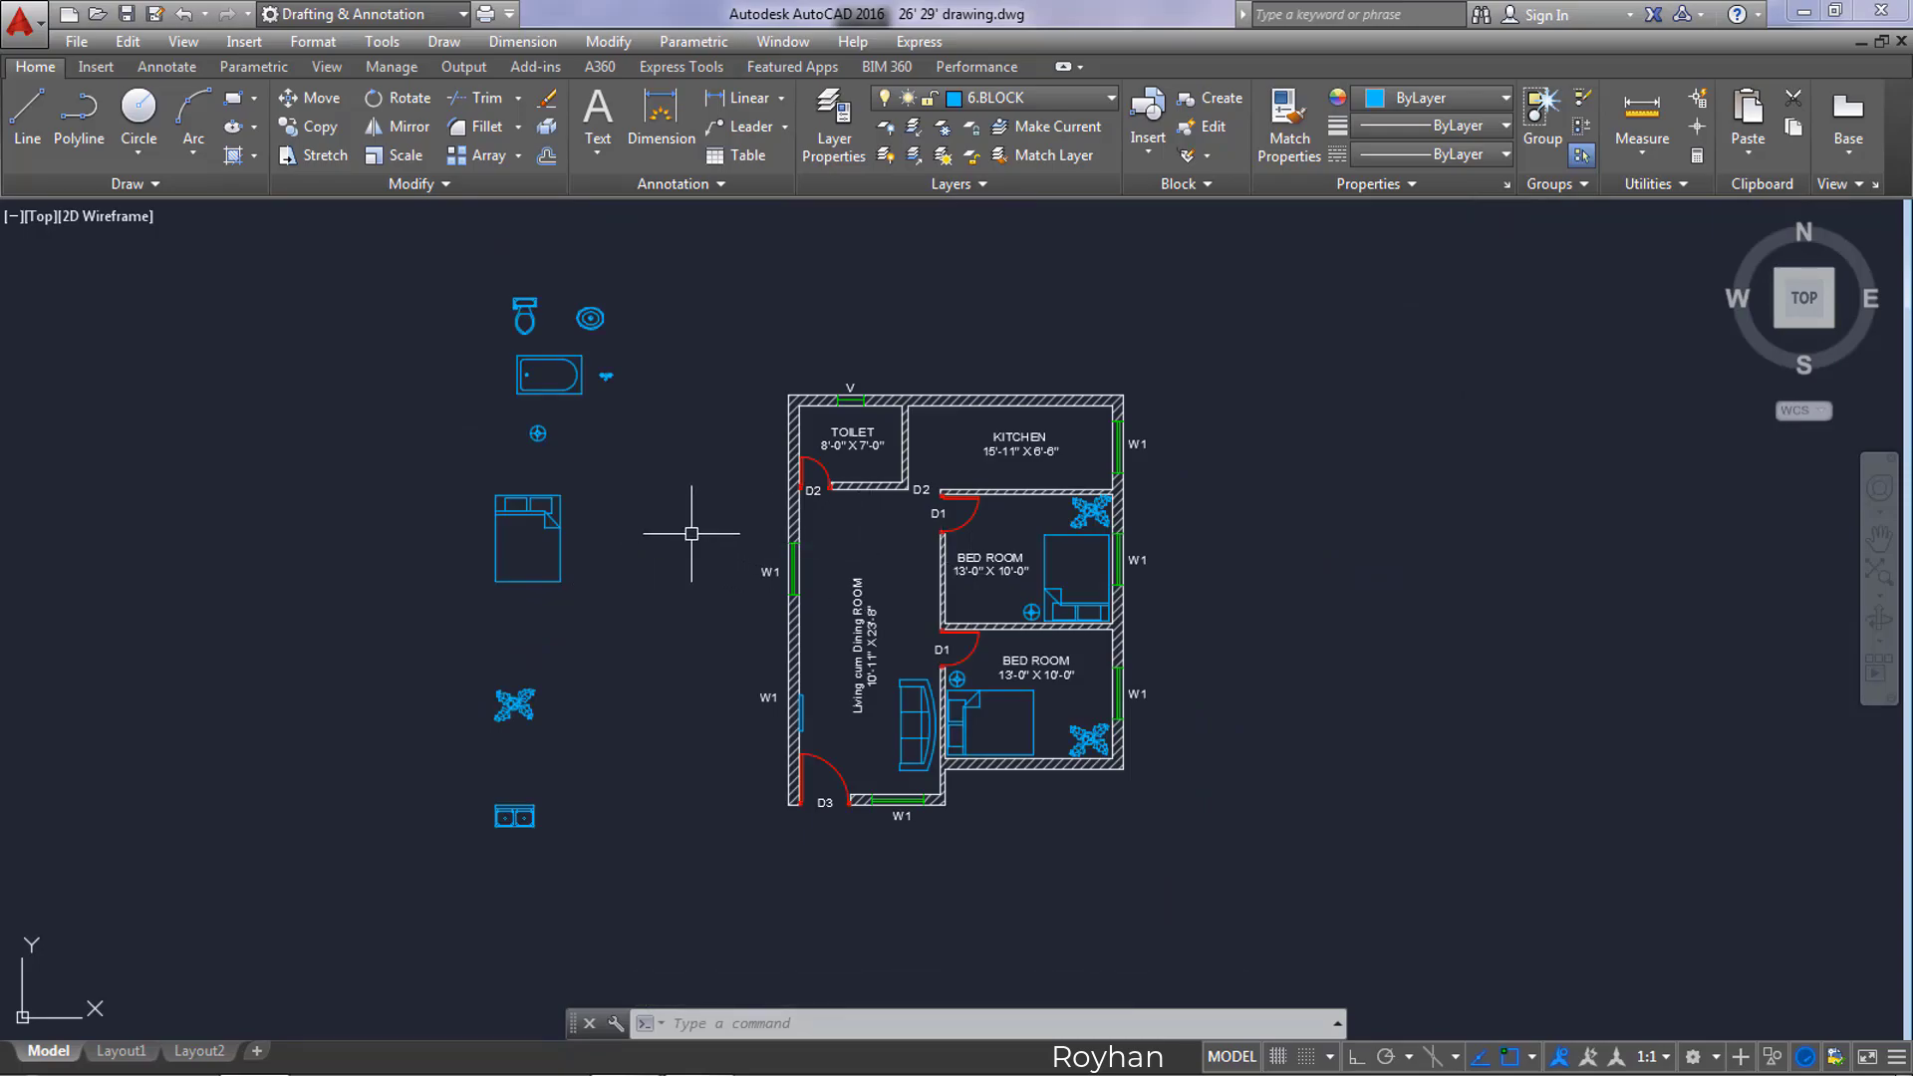
click(95, 66)
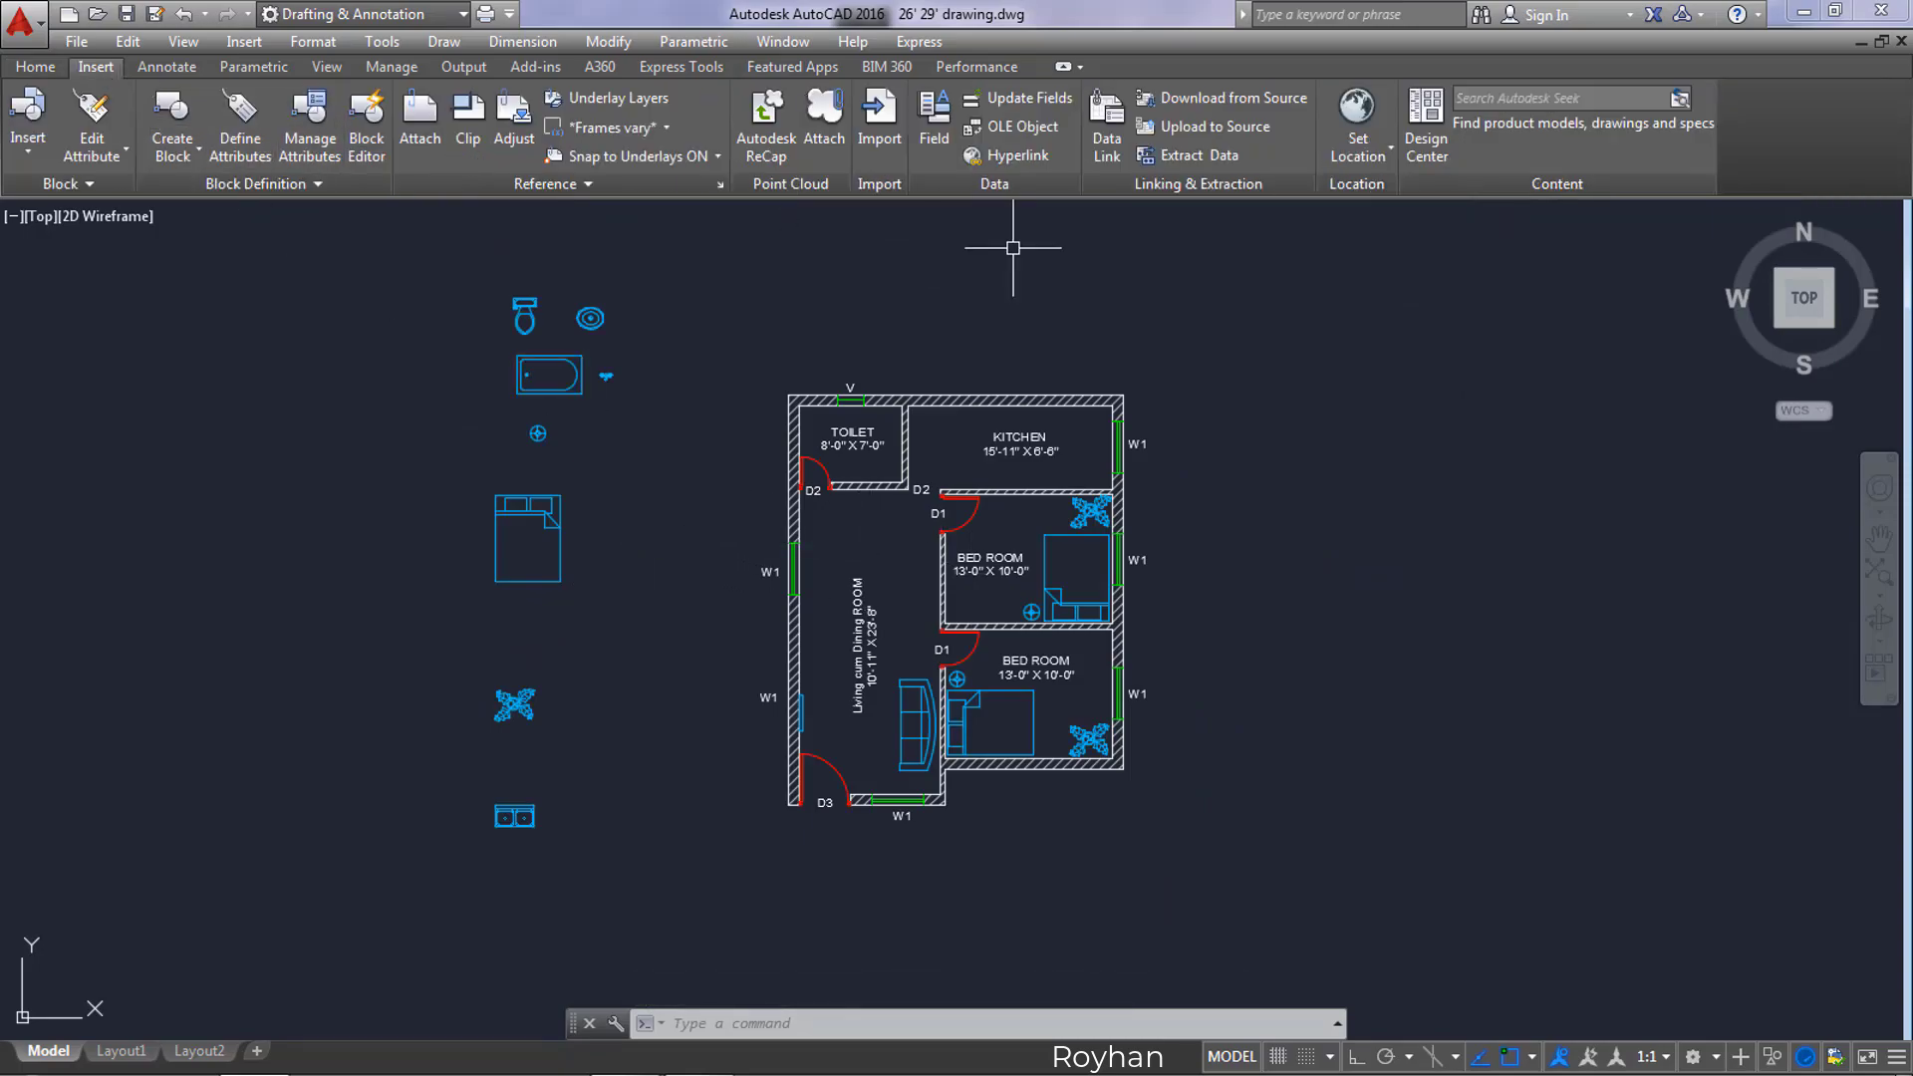
click(1426, 127)
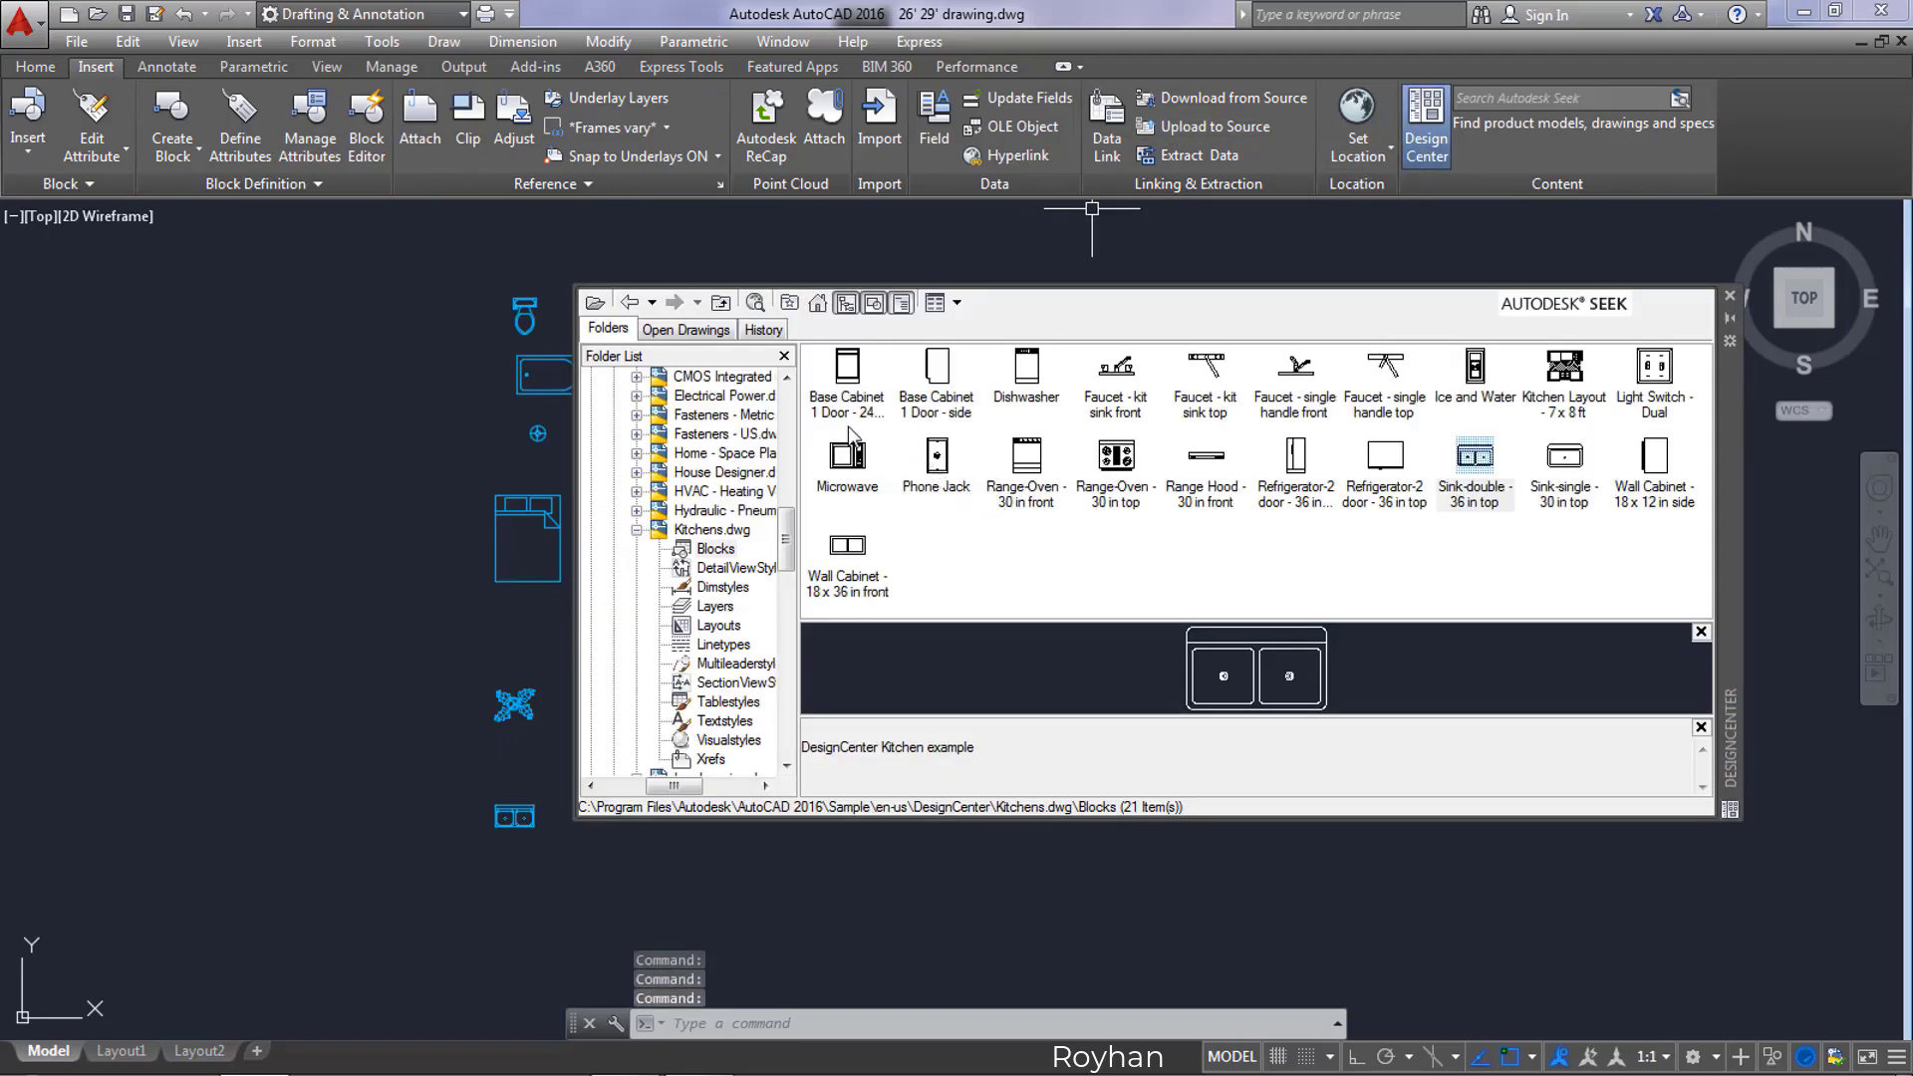
click(629, 303)
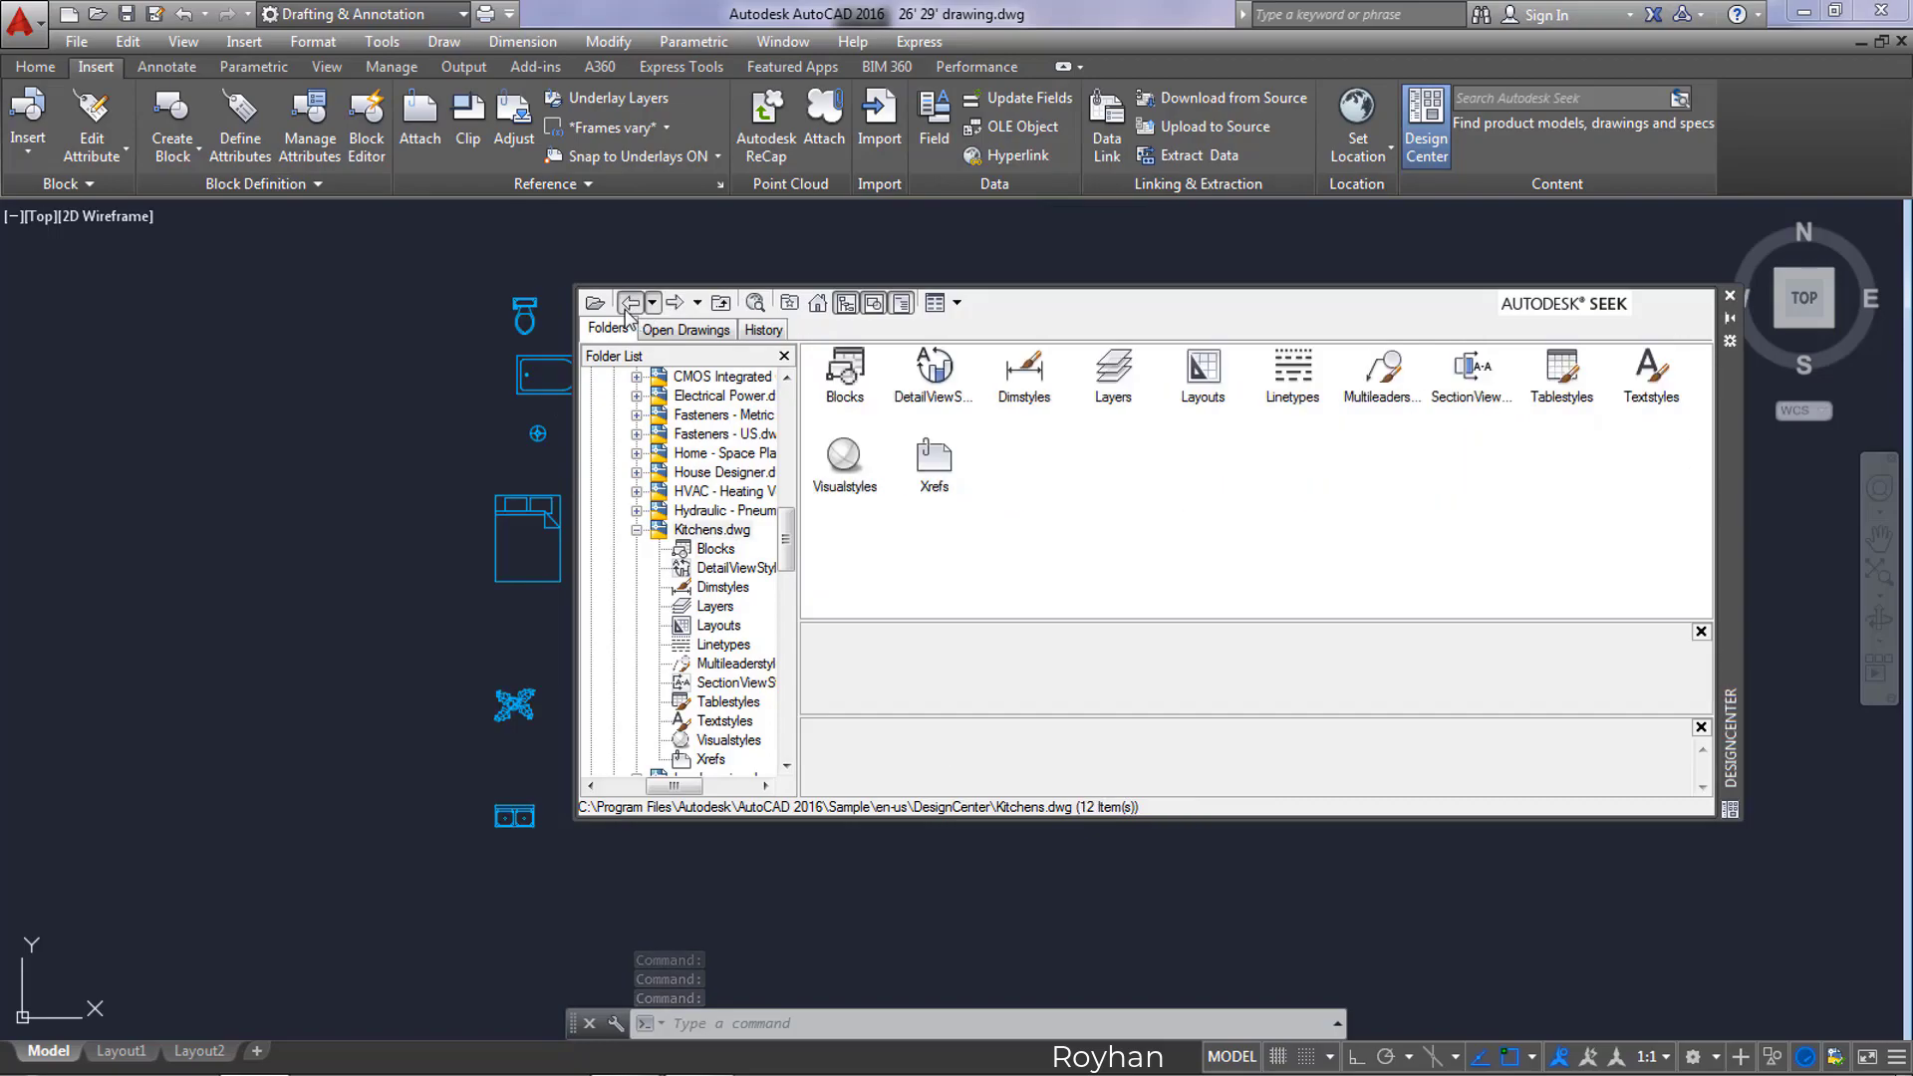
click(629, 304)
double_click(1563, 373)
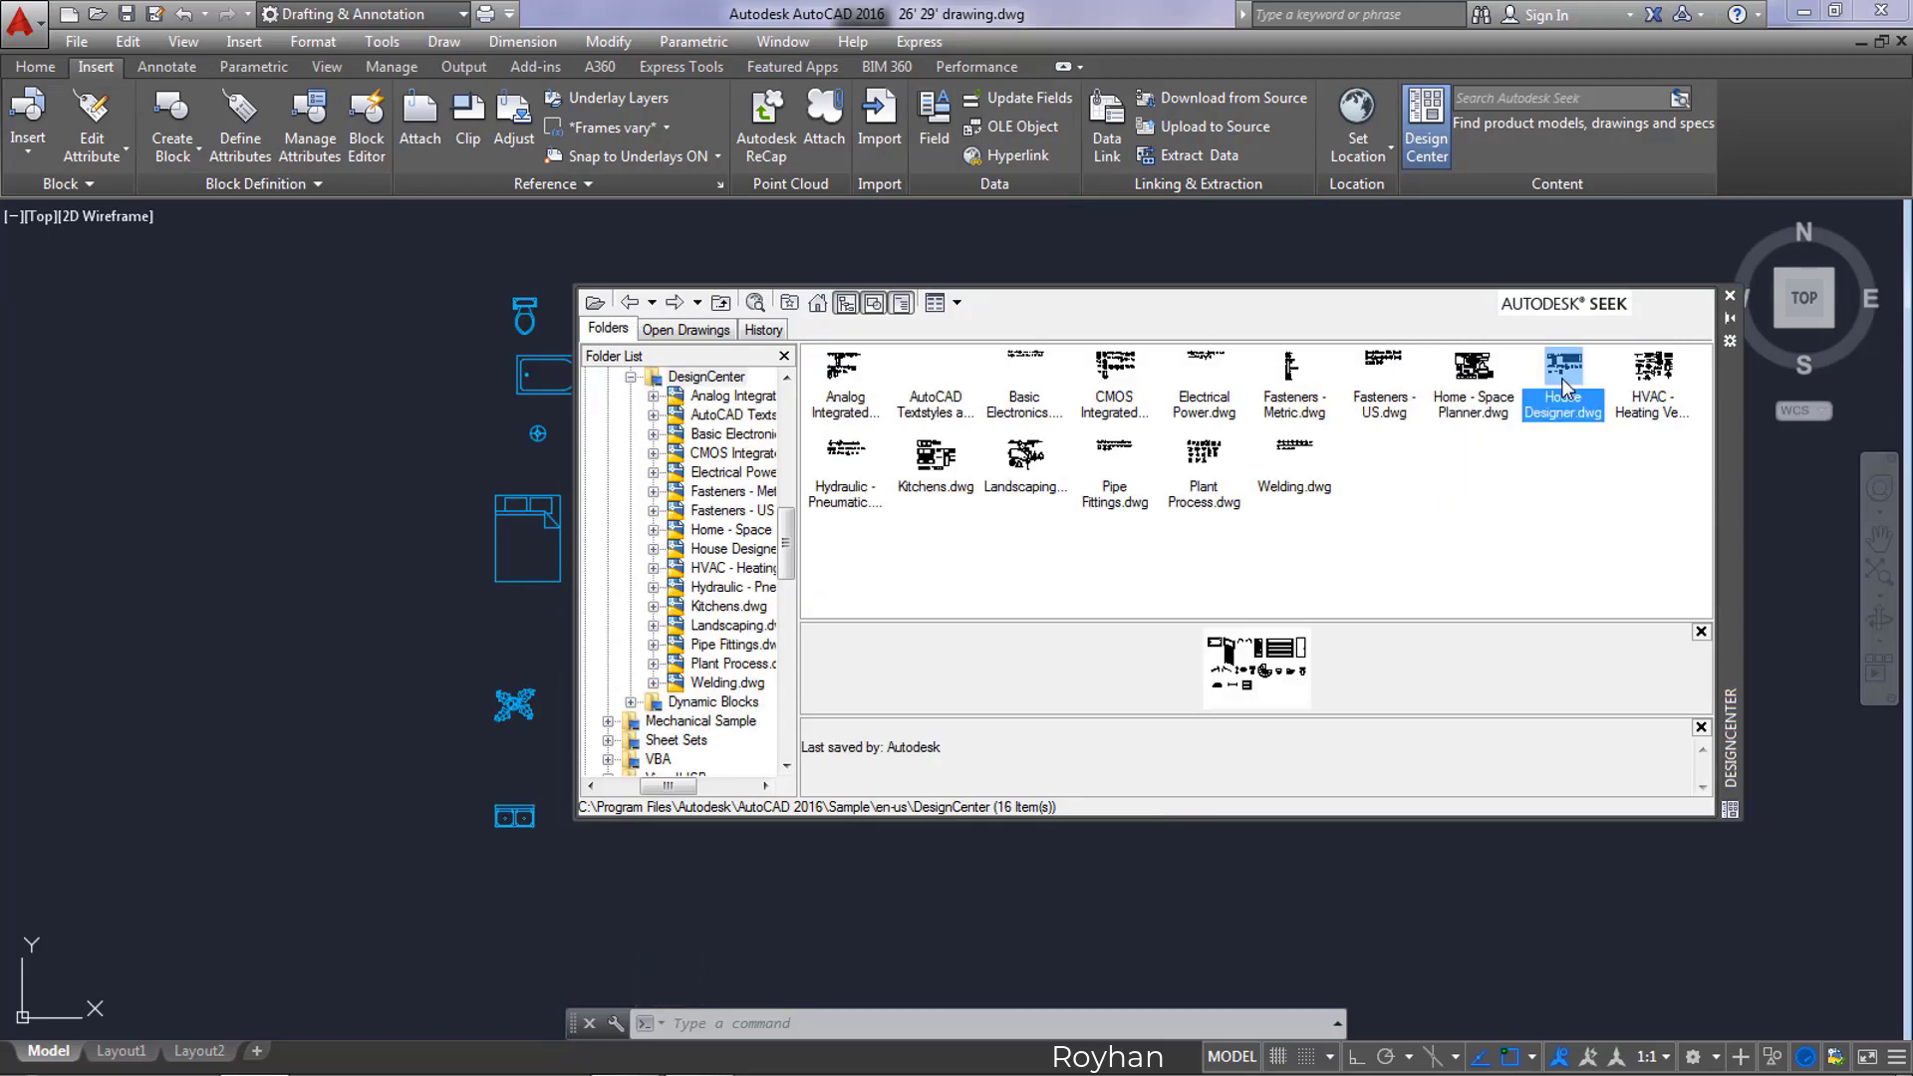
double_click(866, 383)
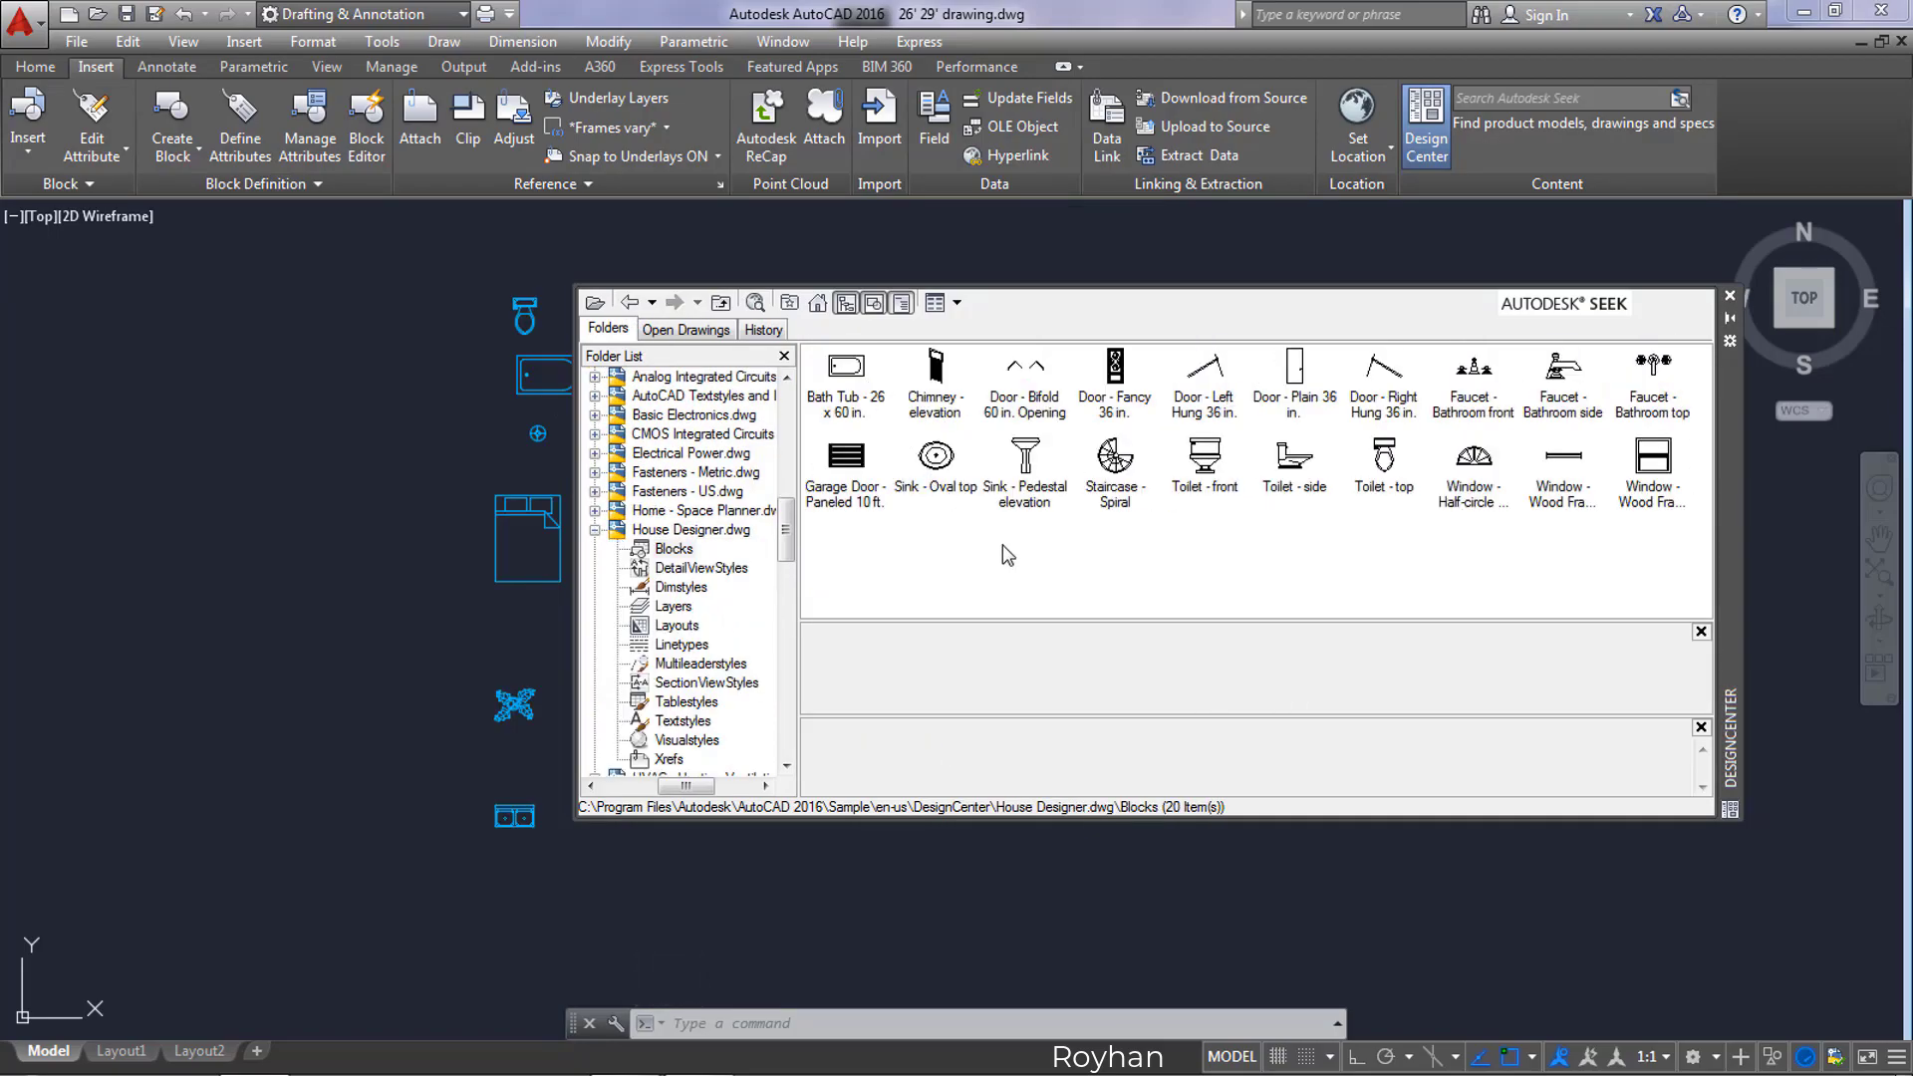
Step: Insert the Dining Set - 36 x 72 in. block from Home - Space Planner.dwg outside the plan, beside the spare bed, and close DesignCenter
click(628, 303)
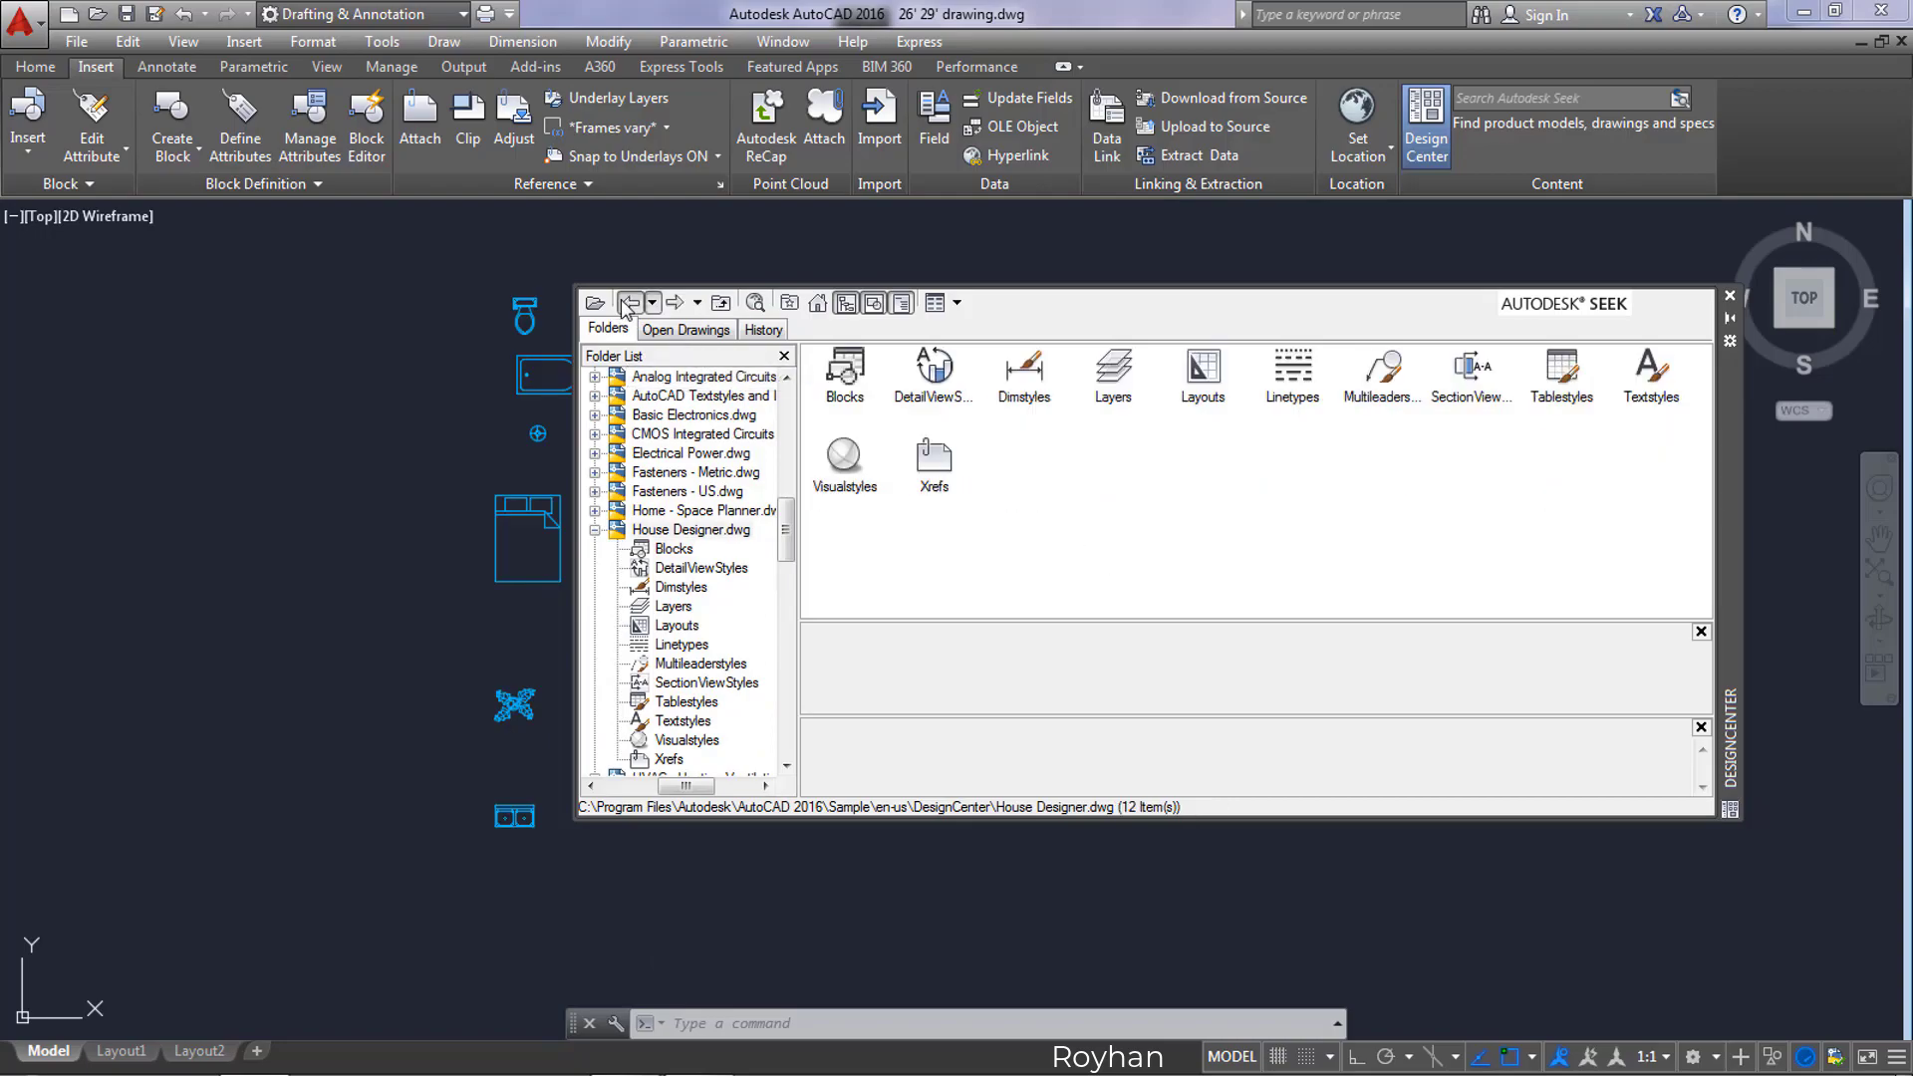
click(629, 303)
double_click(1480, 376)
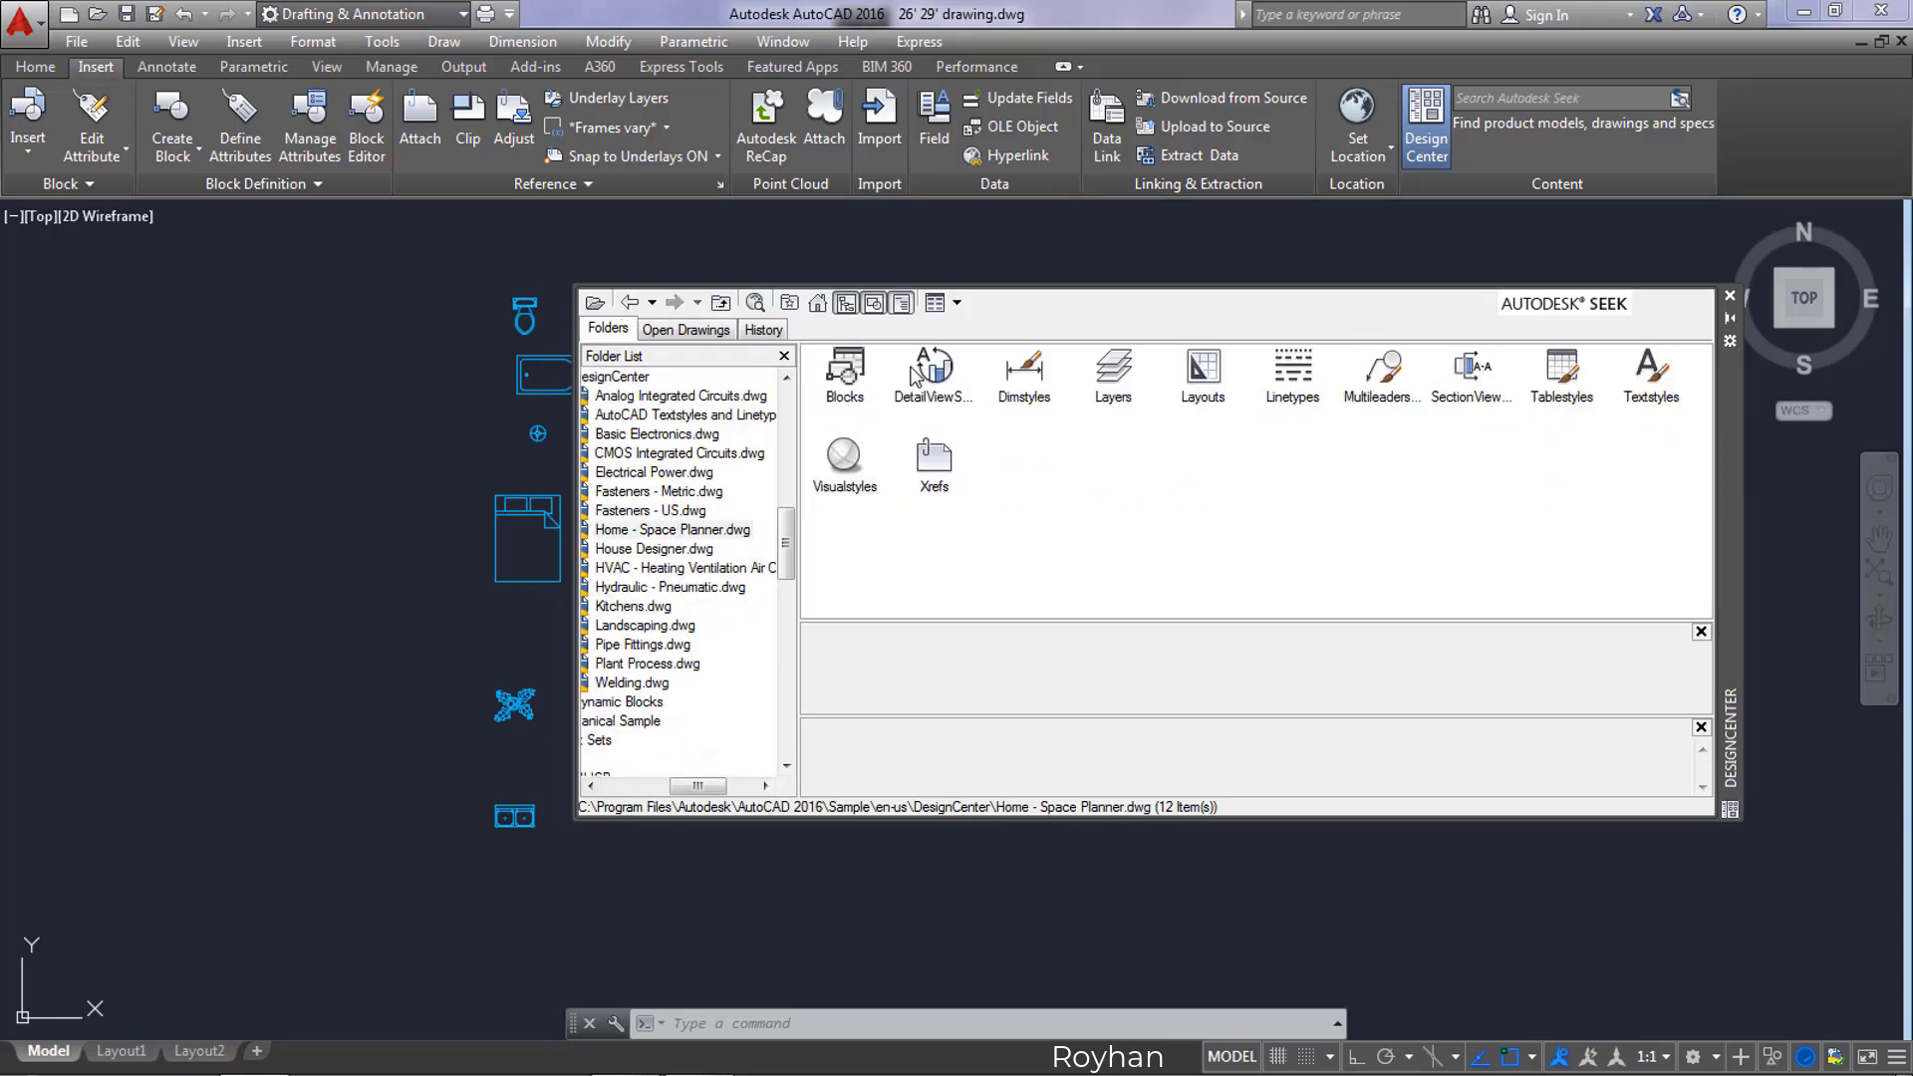
double_click(867, 383)
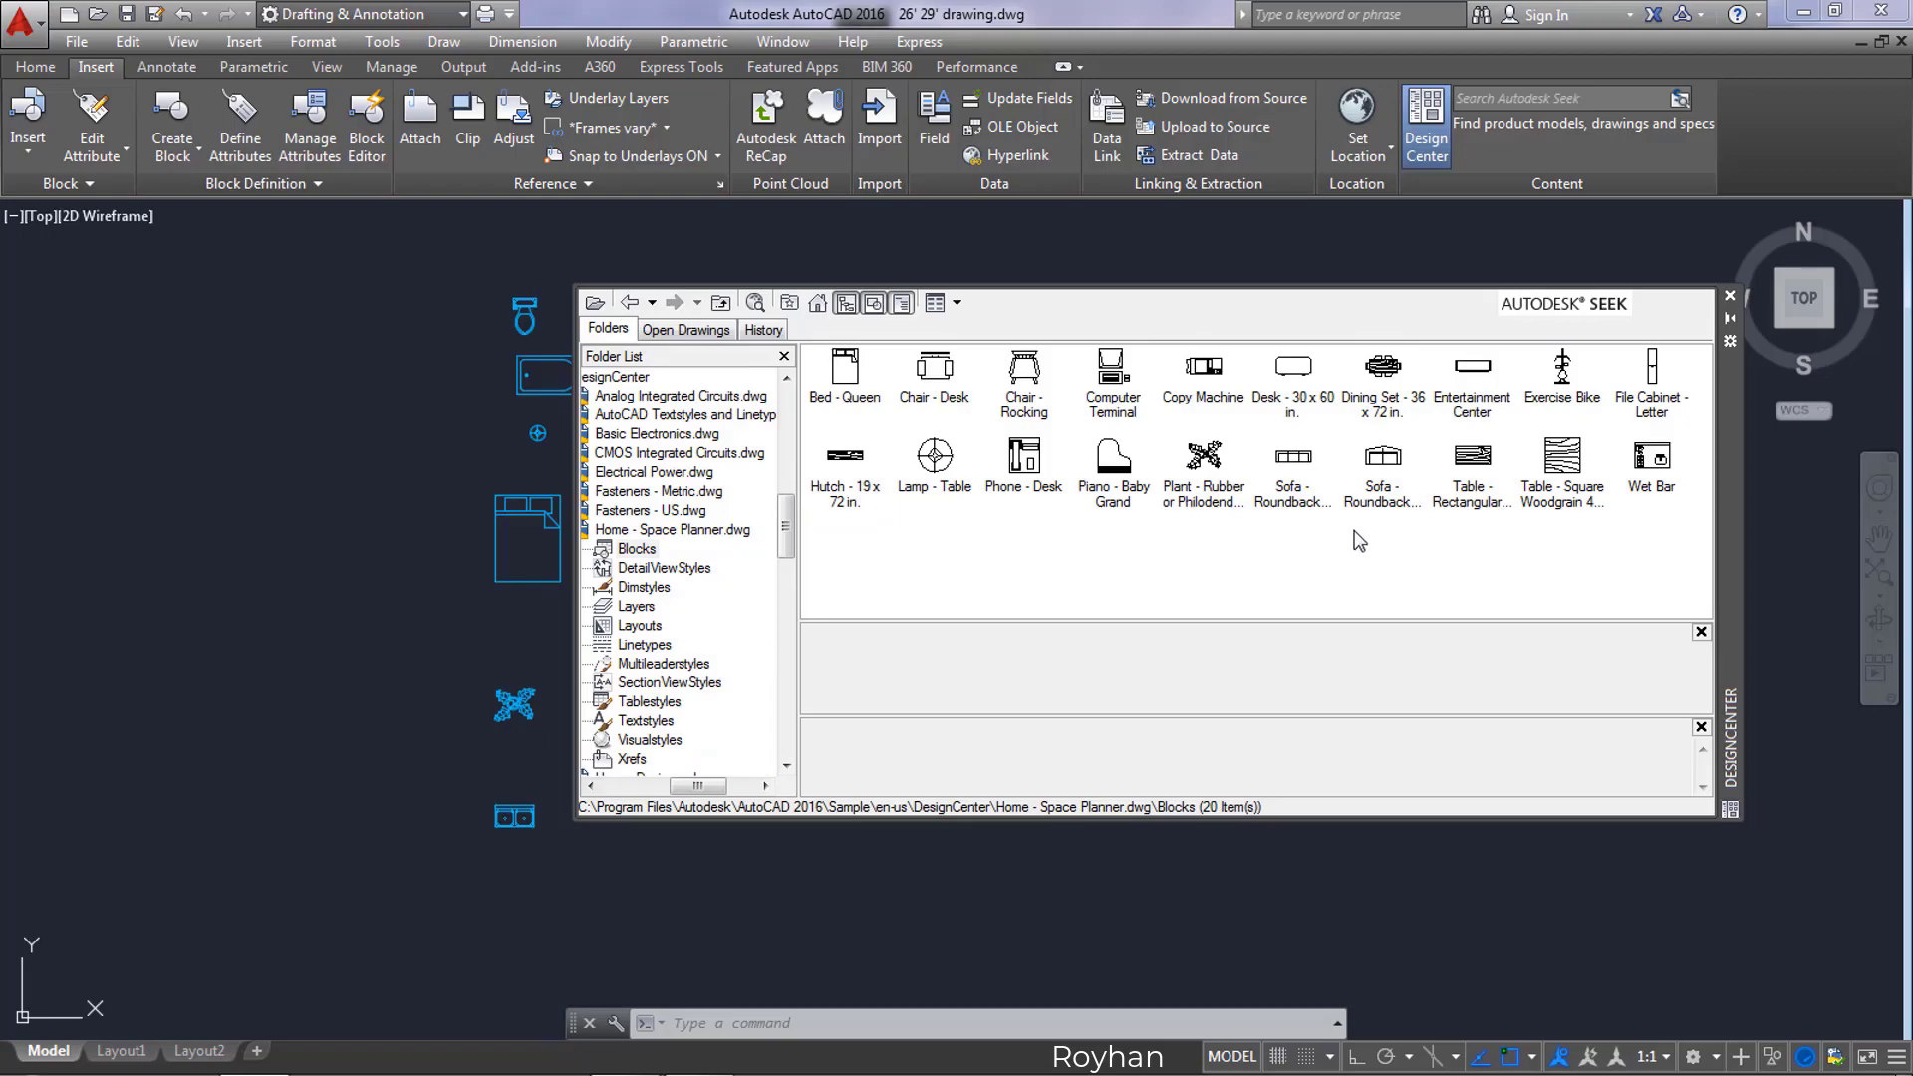
click(1379, 369)
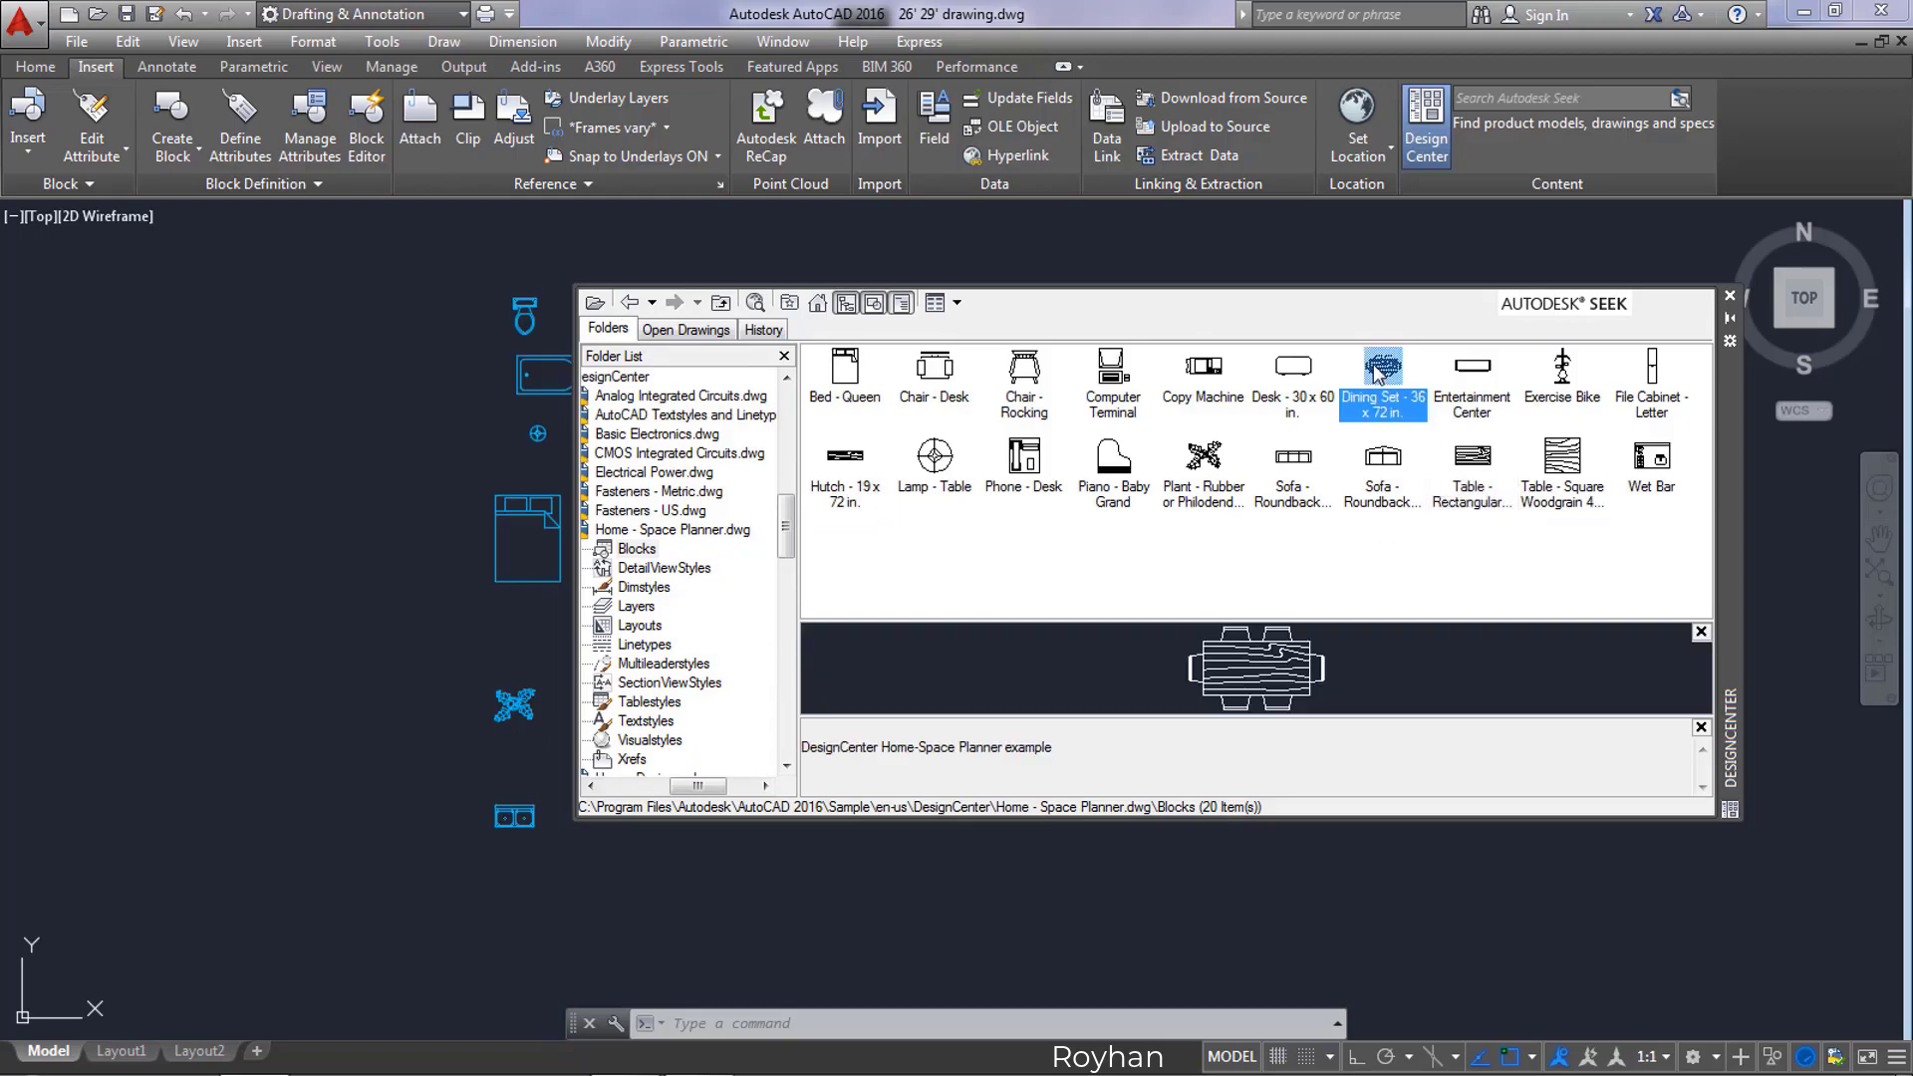
drag(1350, 392, 384, 610)
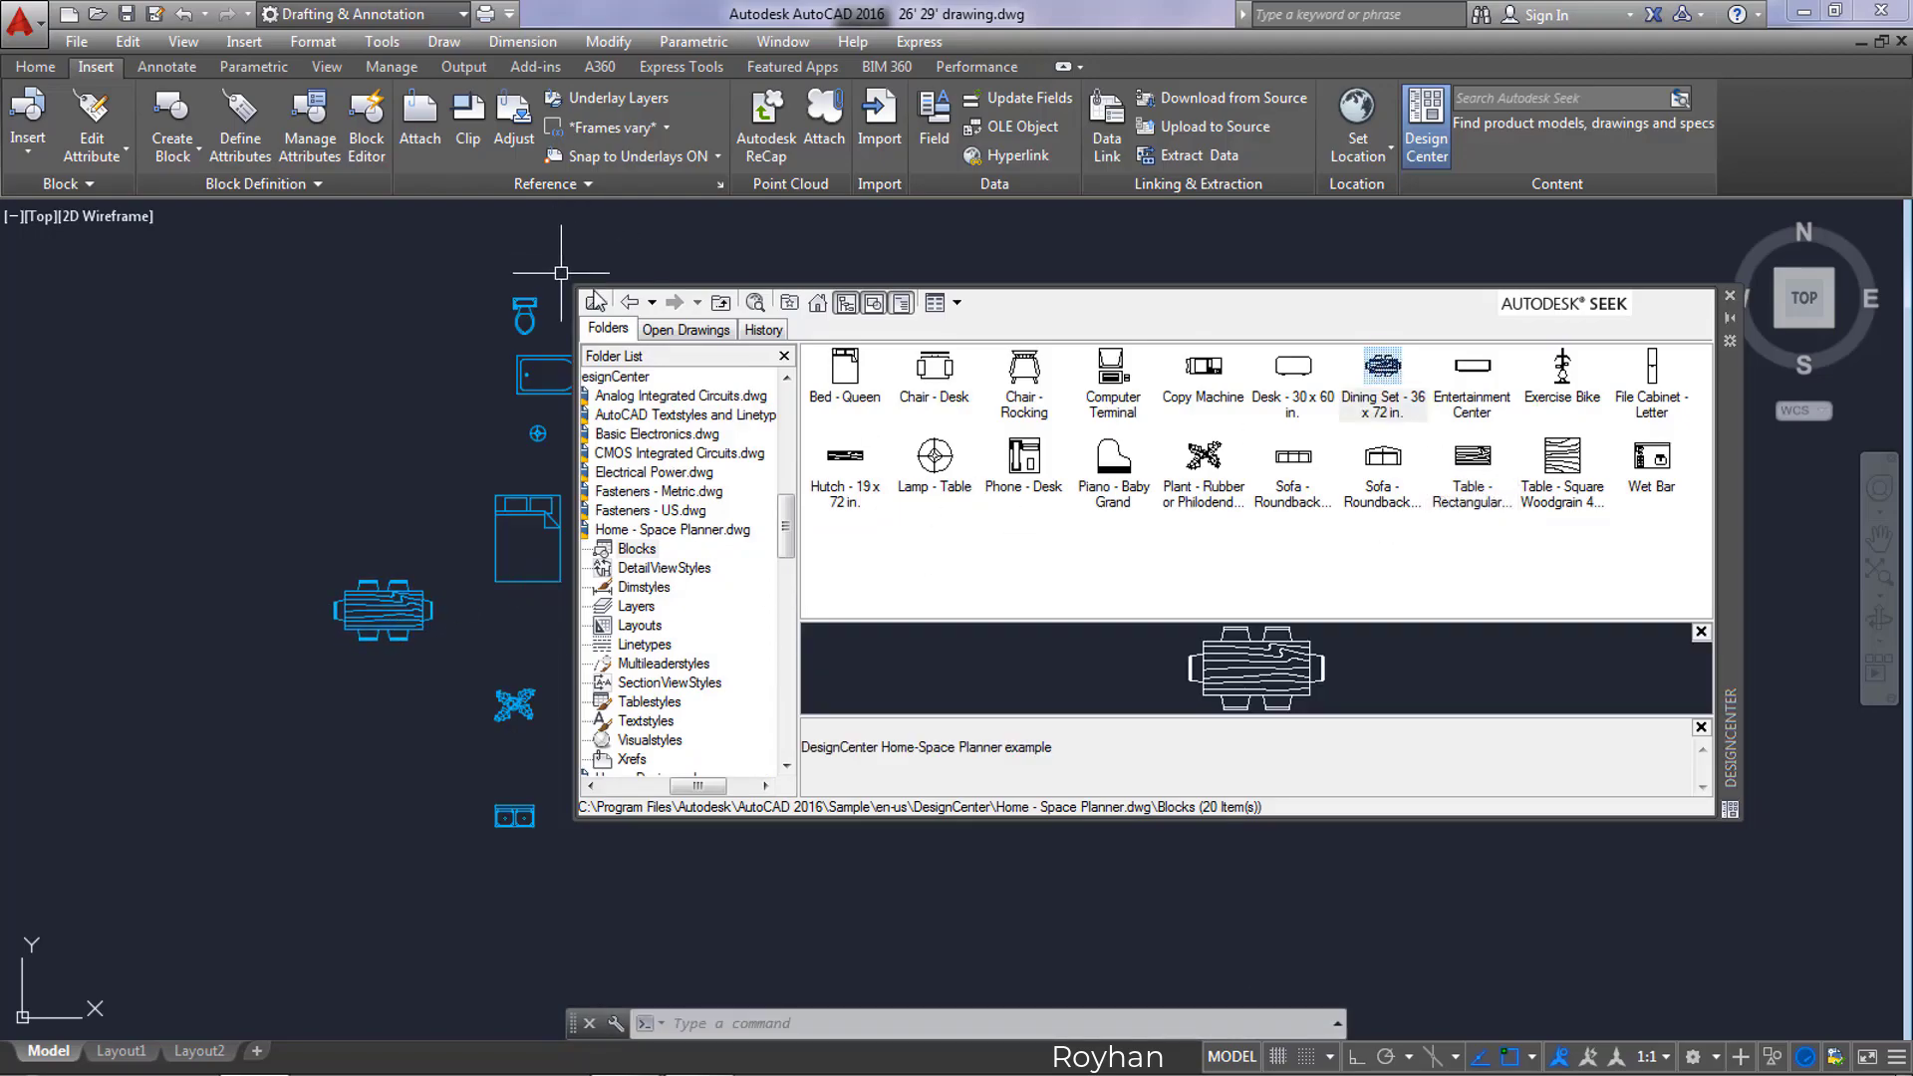
click(1730, 296)
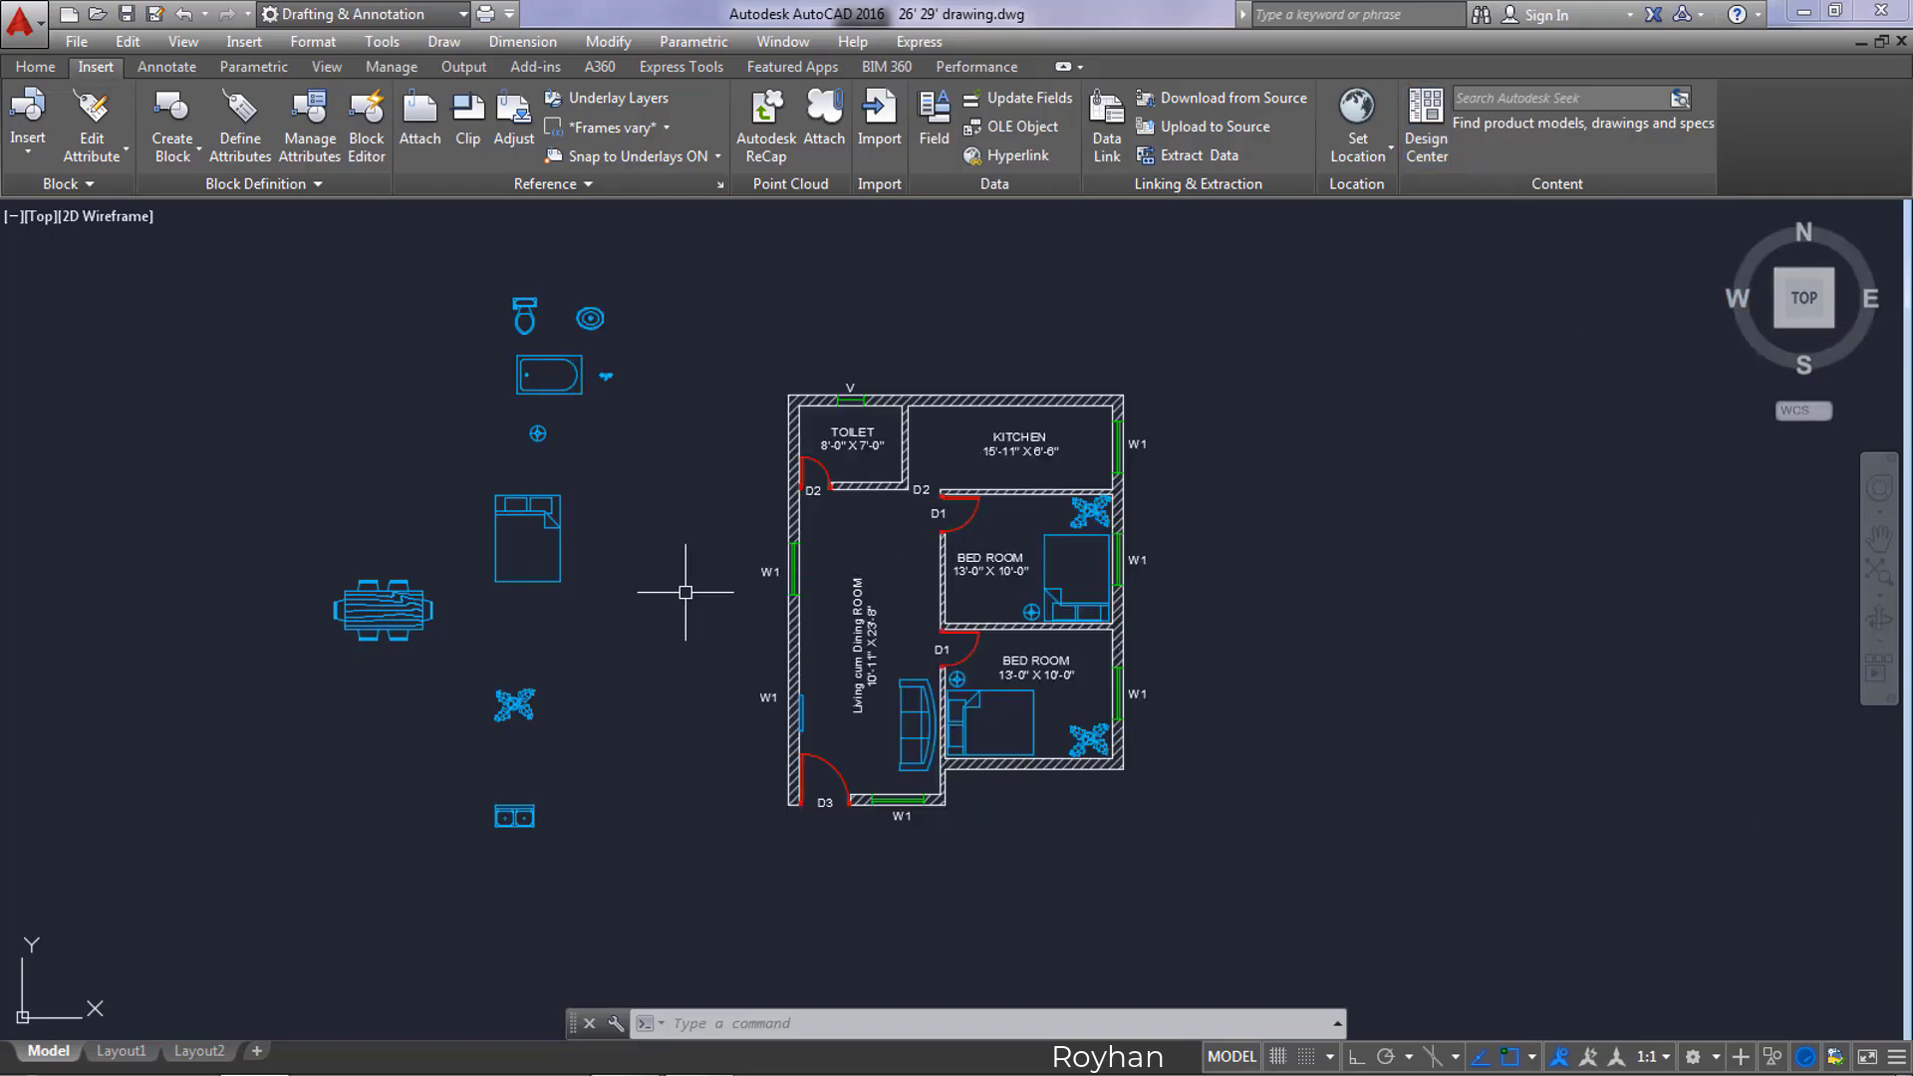
Step: Move the dining set from its center into the upper part of the living room, below the toilet and beside window W1
click(436, 665)
click(359, 570)
text(M)
key(Return)
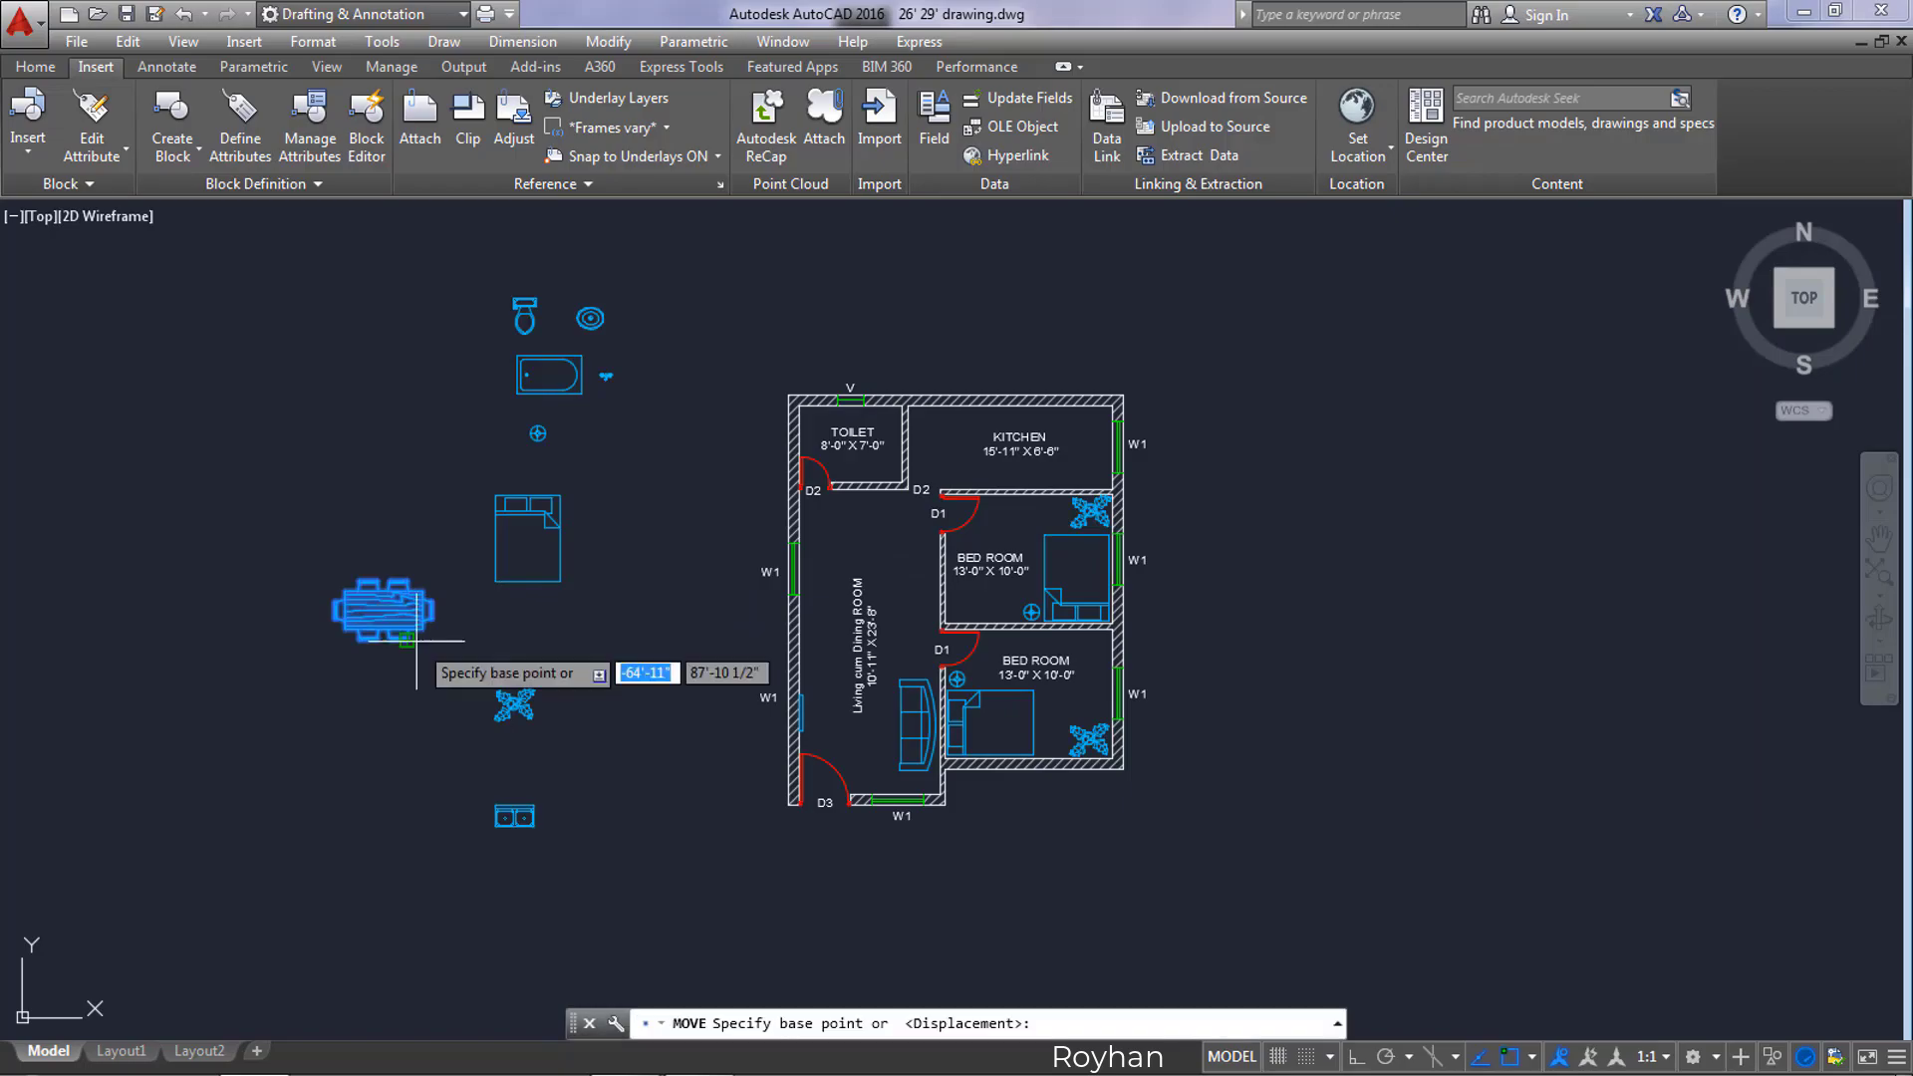
click(385, 608)
scroll(859, 583, up, 6)
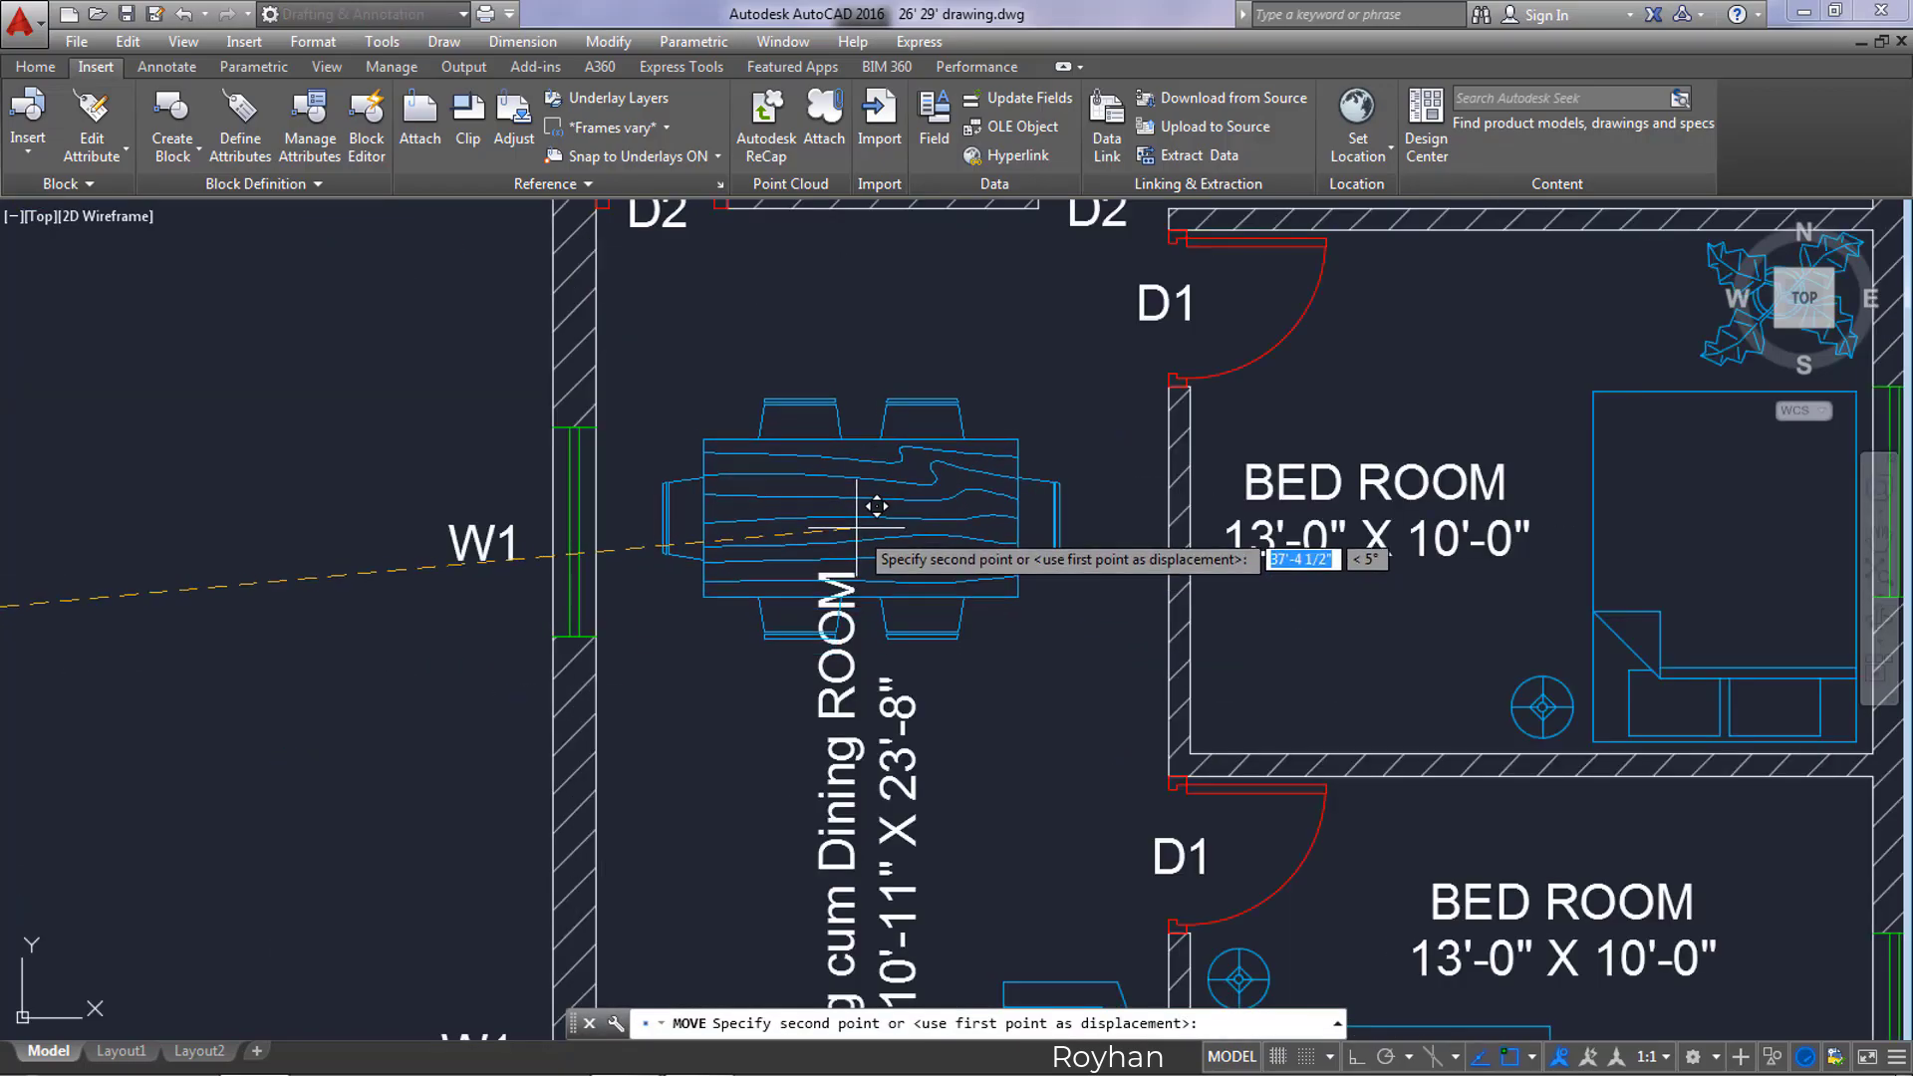
click(824, 461)
scroll(938, 623, down, 2)
Step: Try to move the Living cum Dining ROOM label down from the dining set
click(914, 807)
click(823, 766)
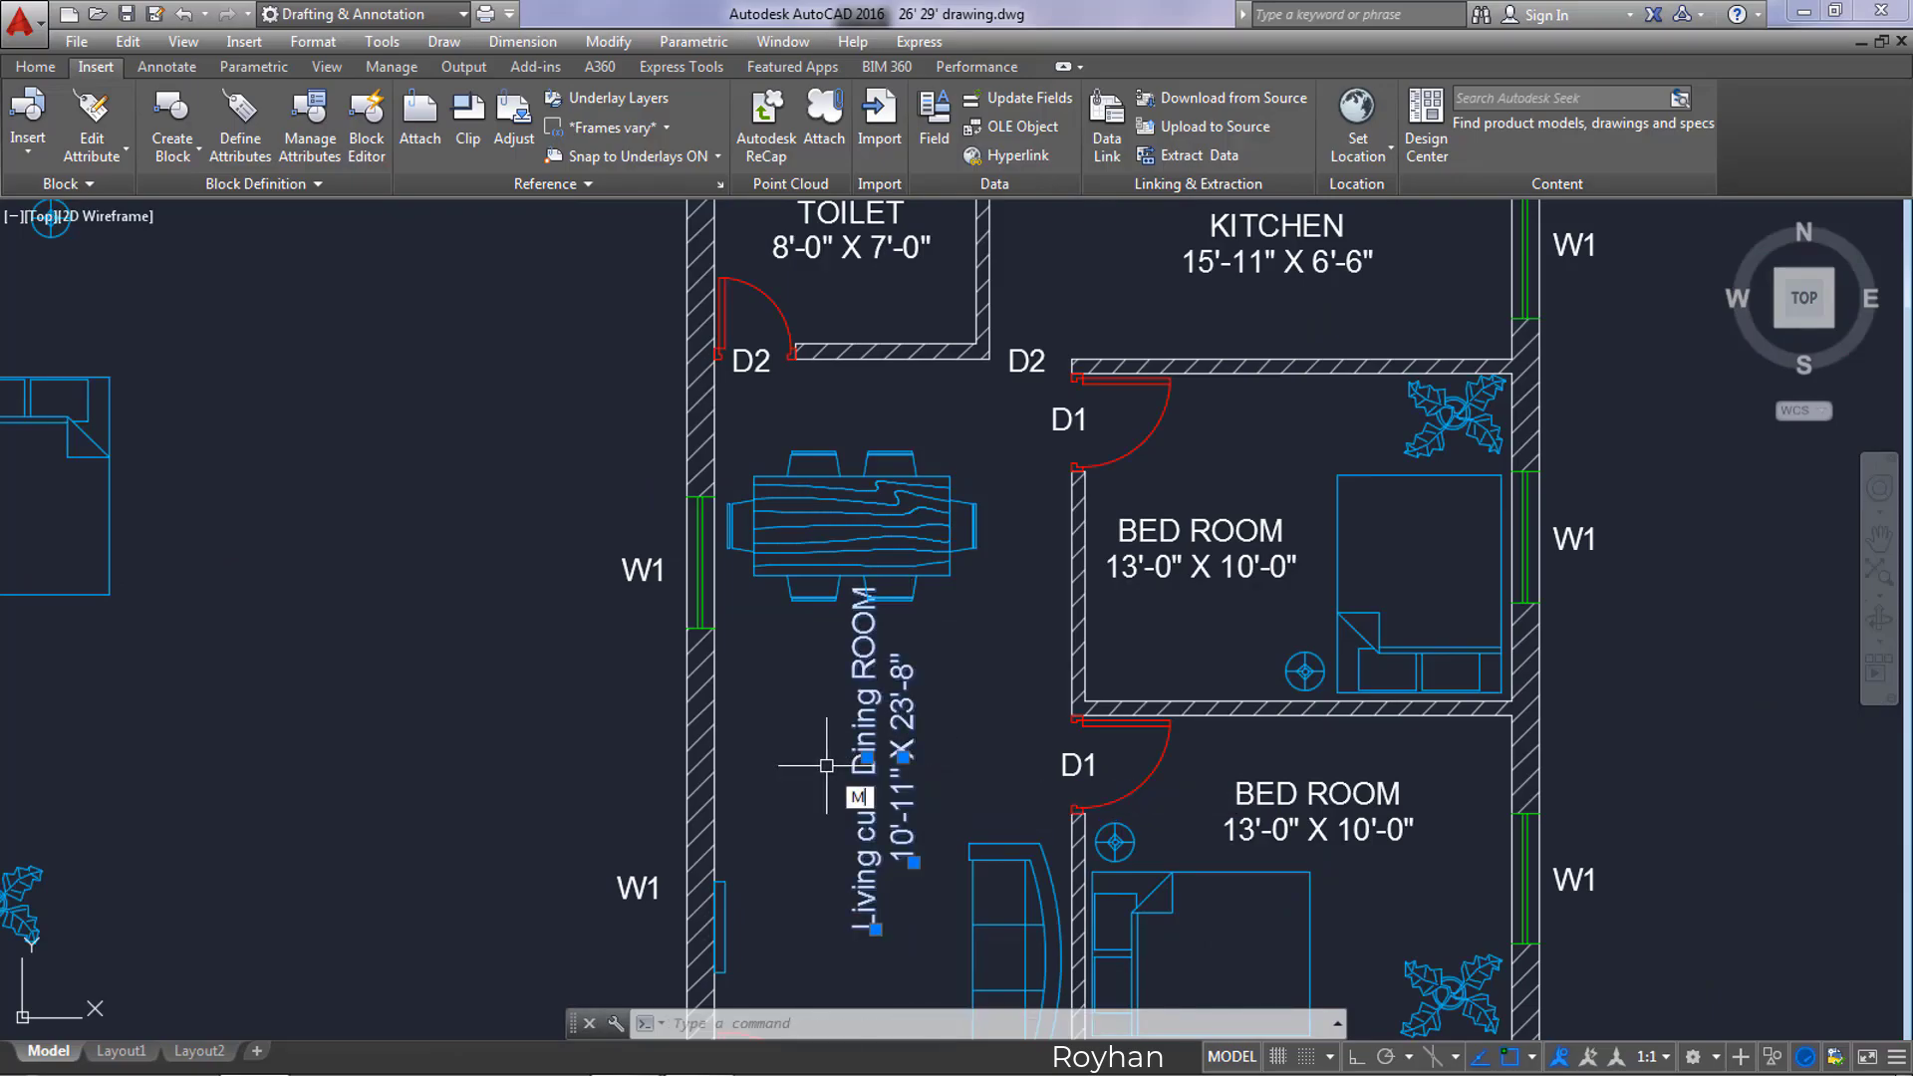
key(Return)
click(866, 760)
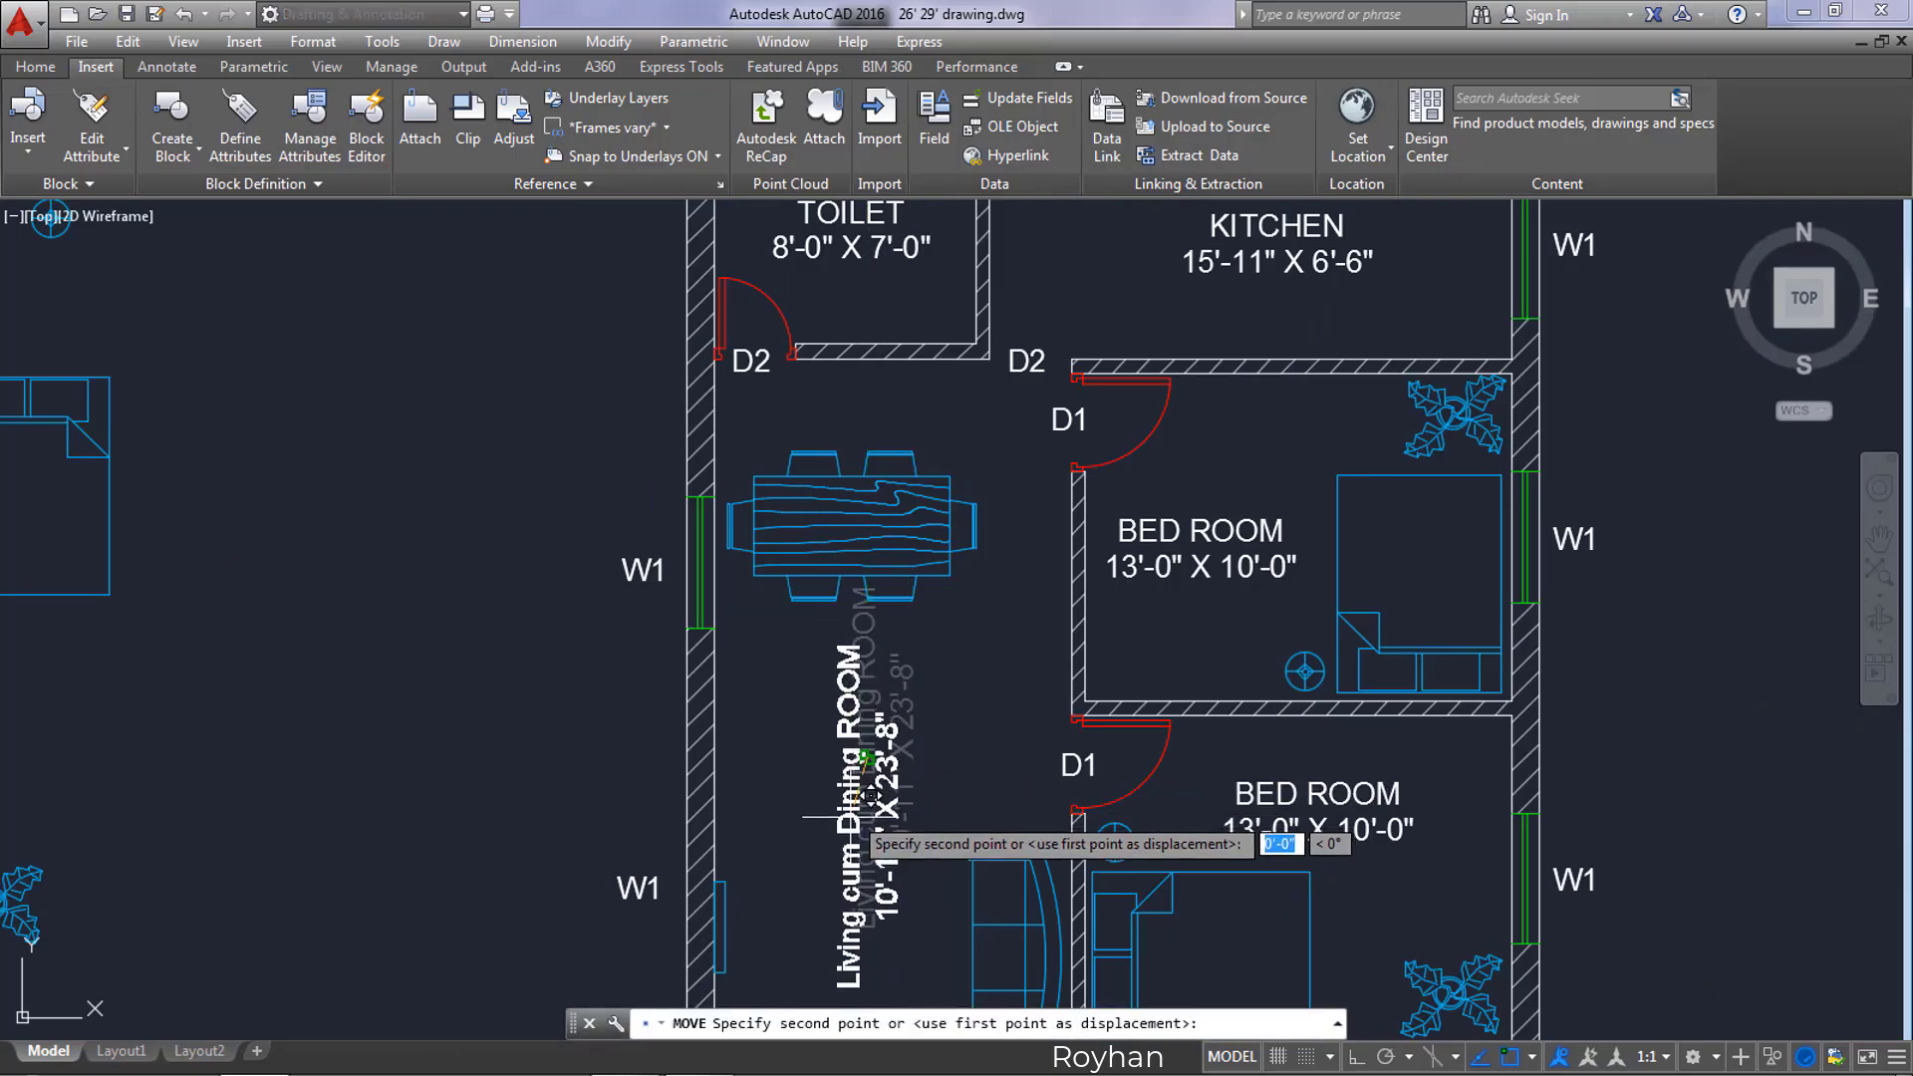
click(861, 823)
click(941, 847)
click(835, 763)
key(Return)
click(867, 760)
middle_drag(831, 829, 871, 525)
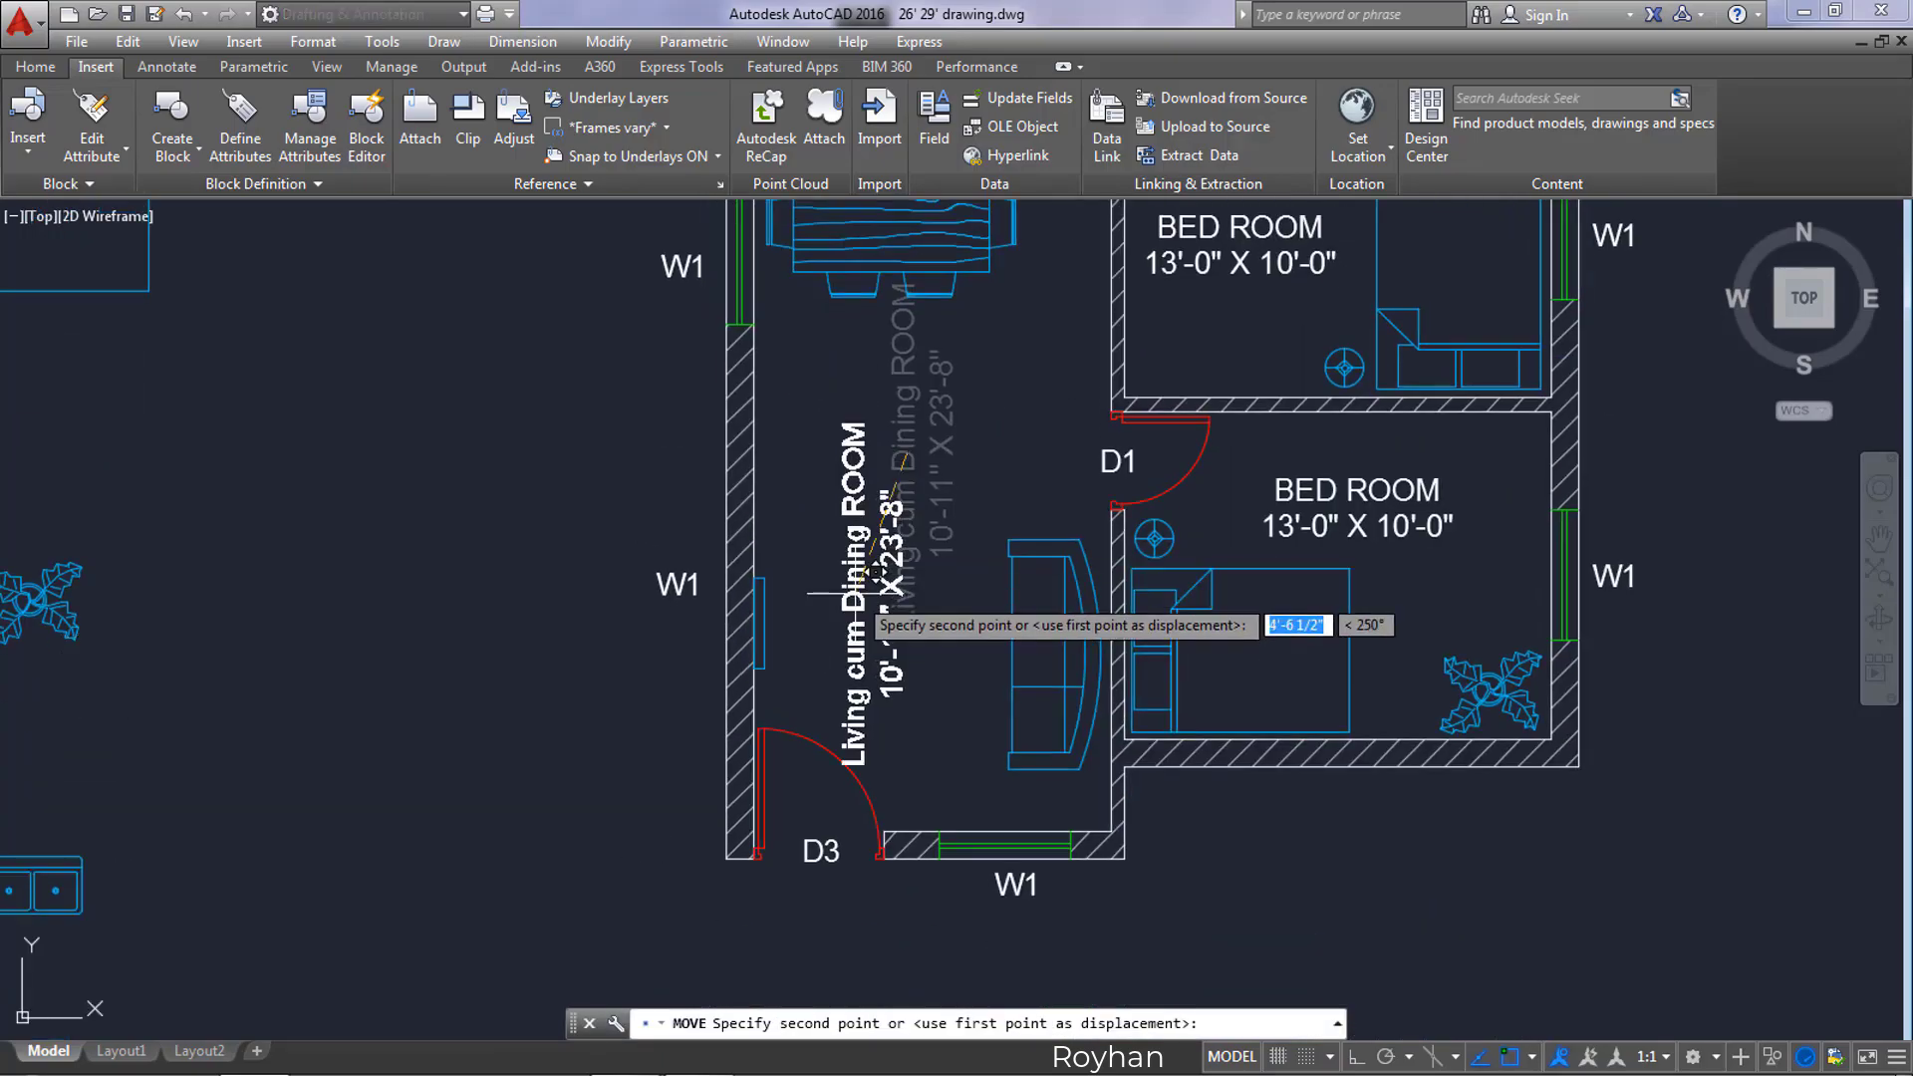
click(893, 539)
Step: Move the Living cum Dining ROOM label with its dimensions down and slightly left, clear of the dining set
scroll(979, 604, down, 3)
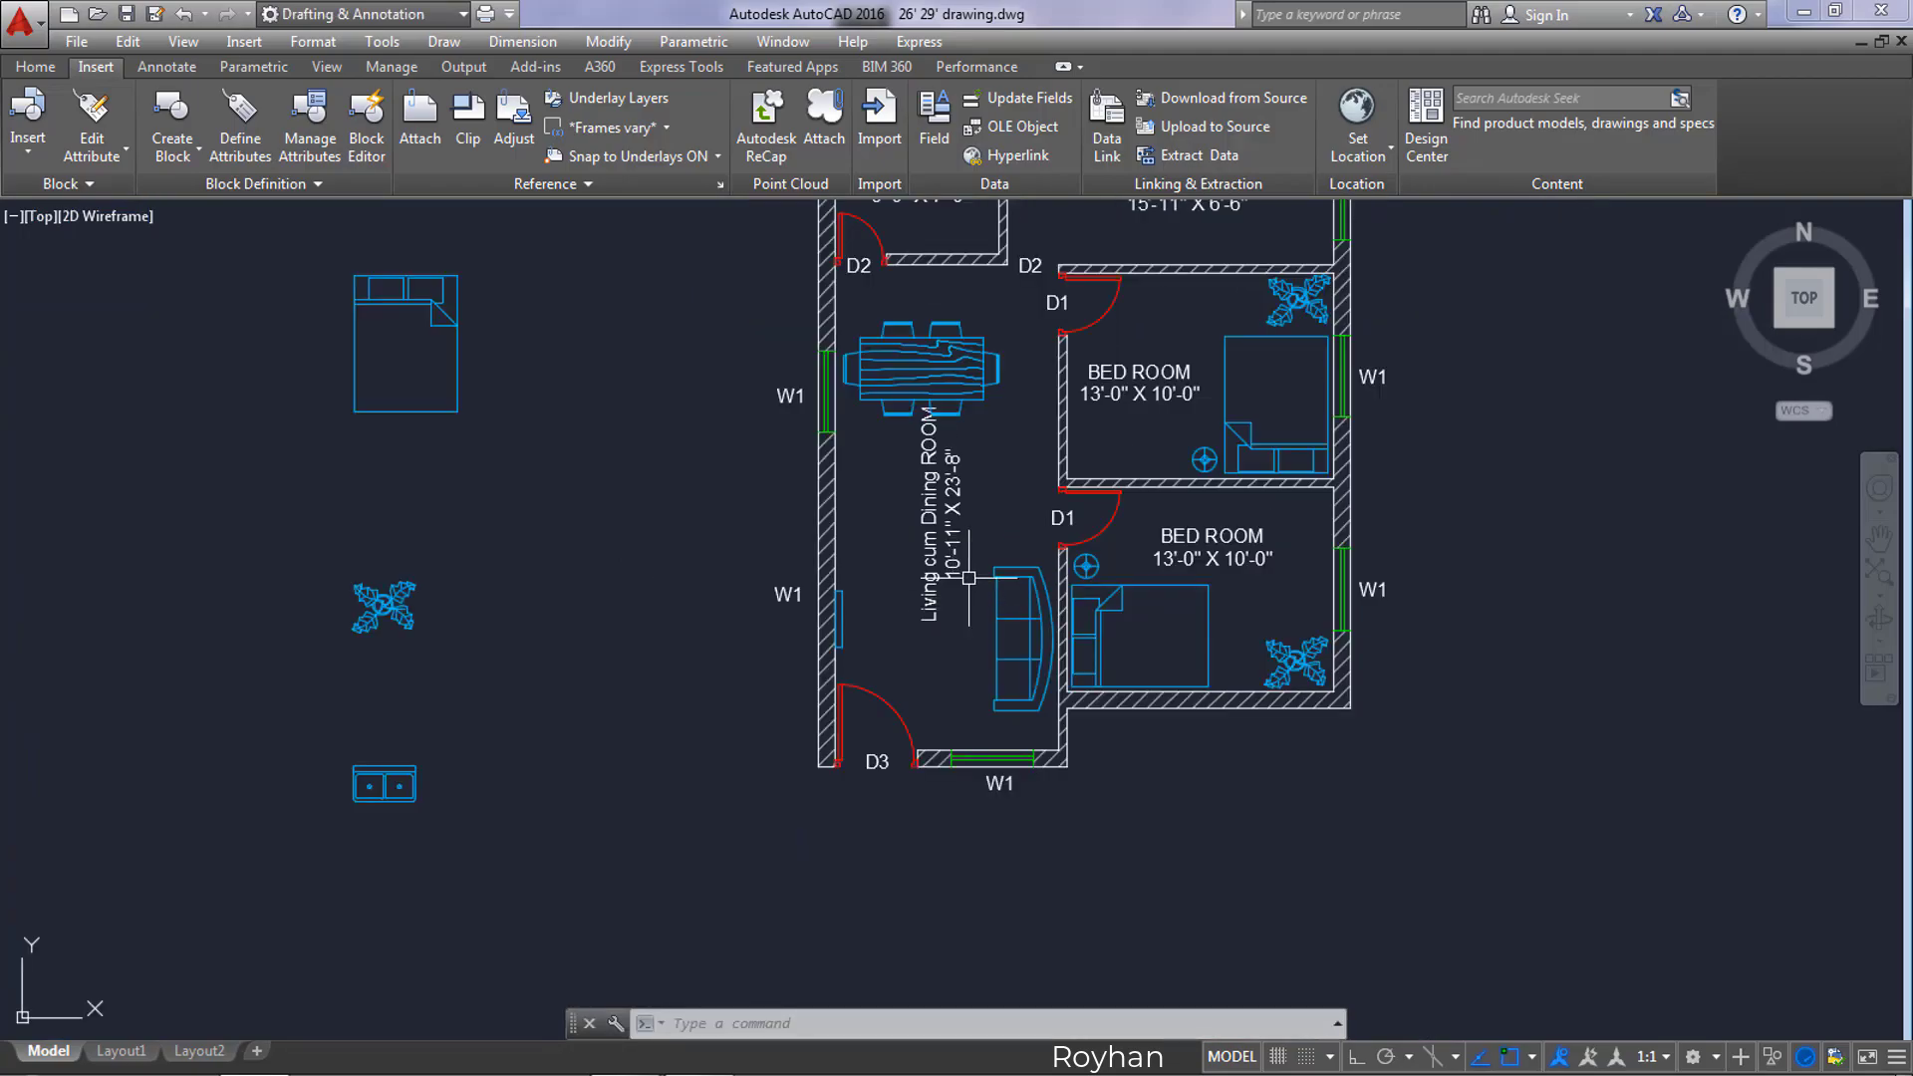
scroll(969, 577, down, 2)
click(968, 566)
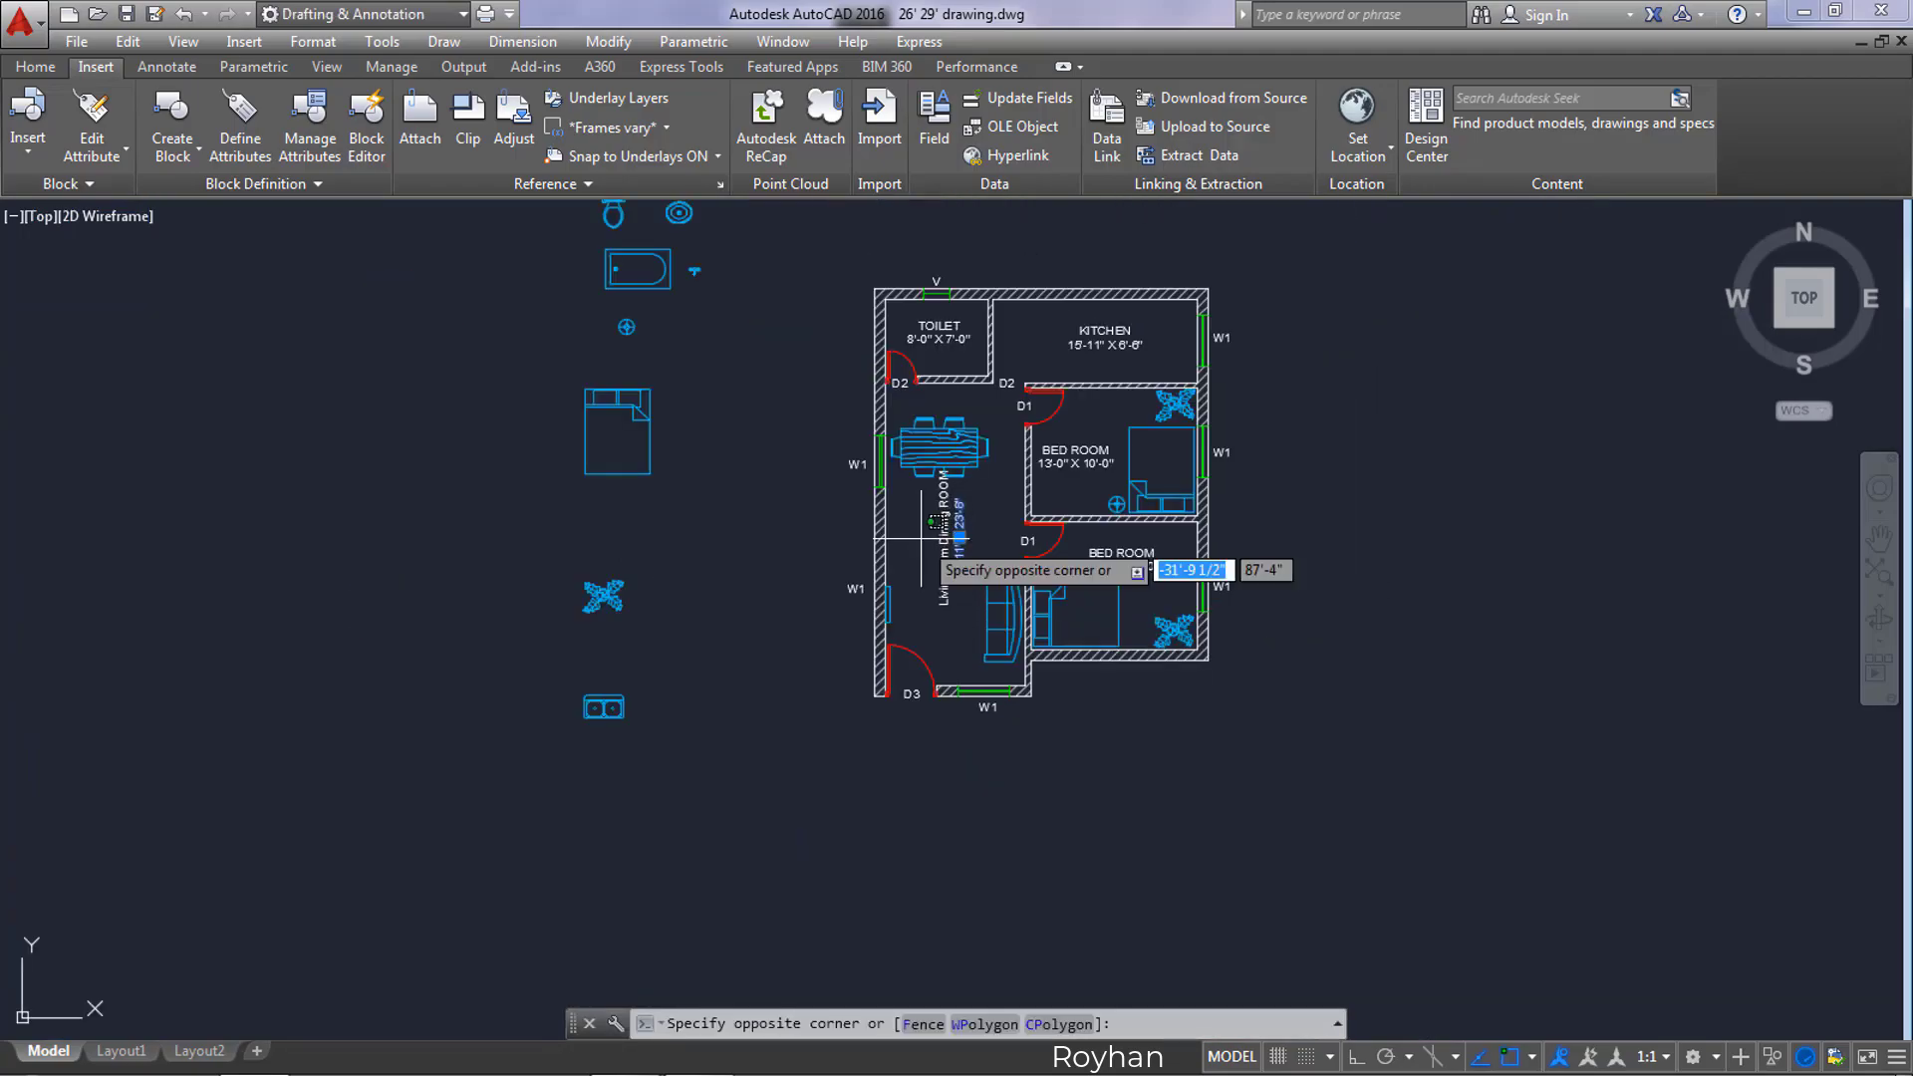
click(971, 554)
click(996, 556)
click(912, 529)
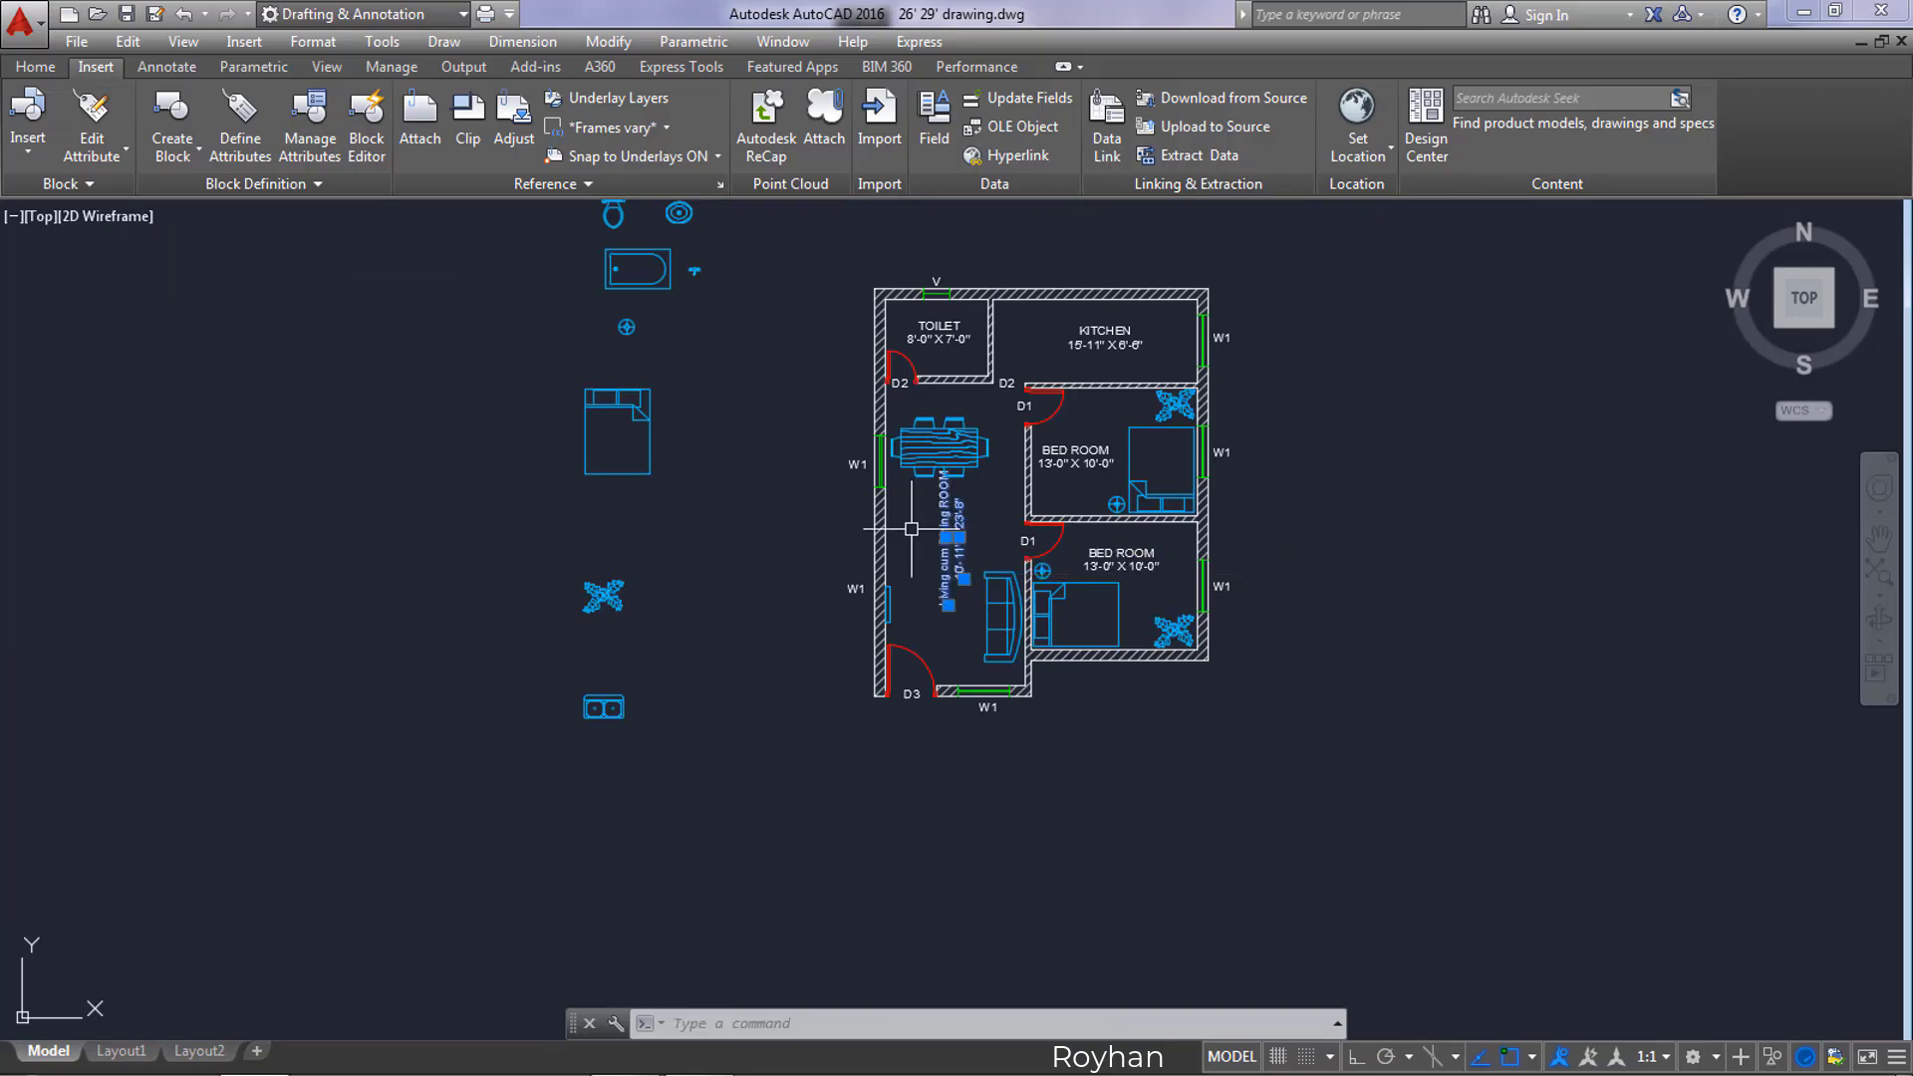
key(space)
scroll(960, 539, up, 2)
click(960, 536)
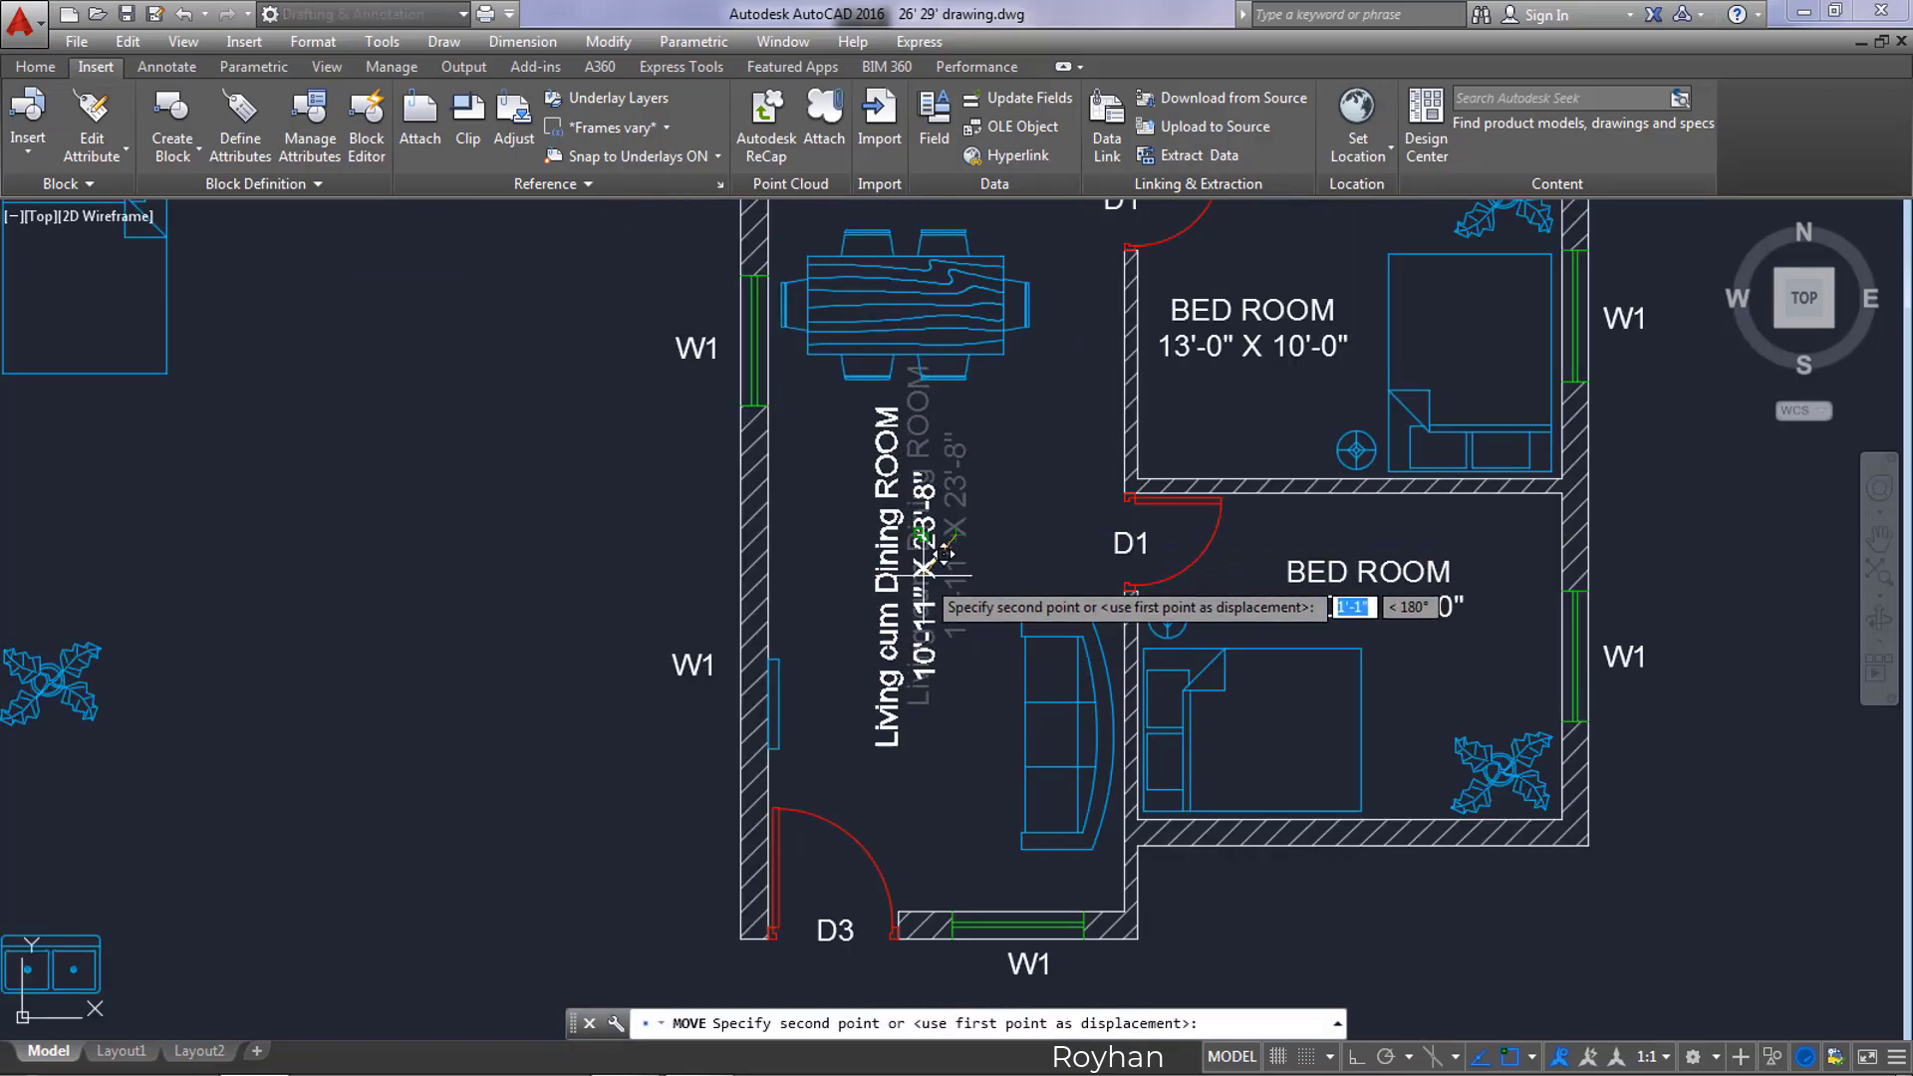
click(923, 577)
Step: Move the bathtub and faucet together into the toilet, with the tub in the upper-left corner below ventilator V
scroll(980, 632, down, 4)
middle_drag(996, 568, 930, 630)
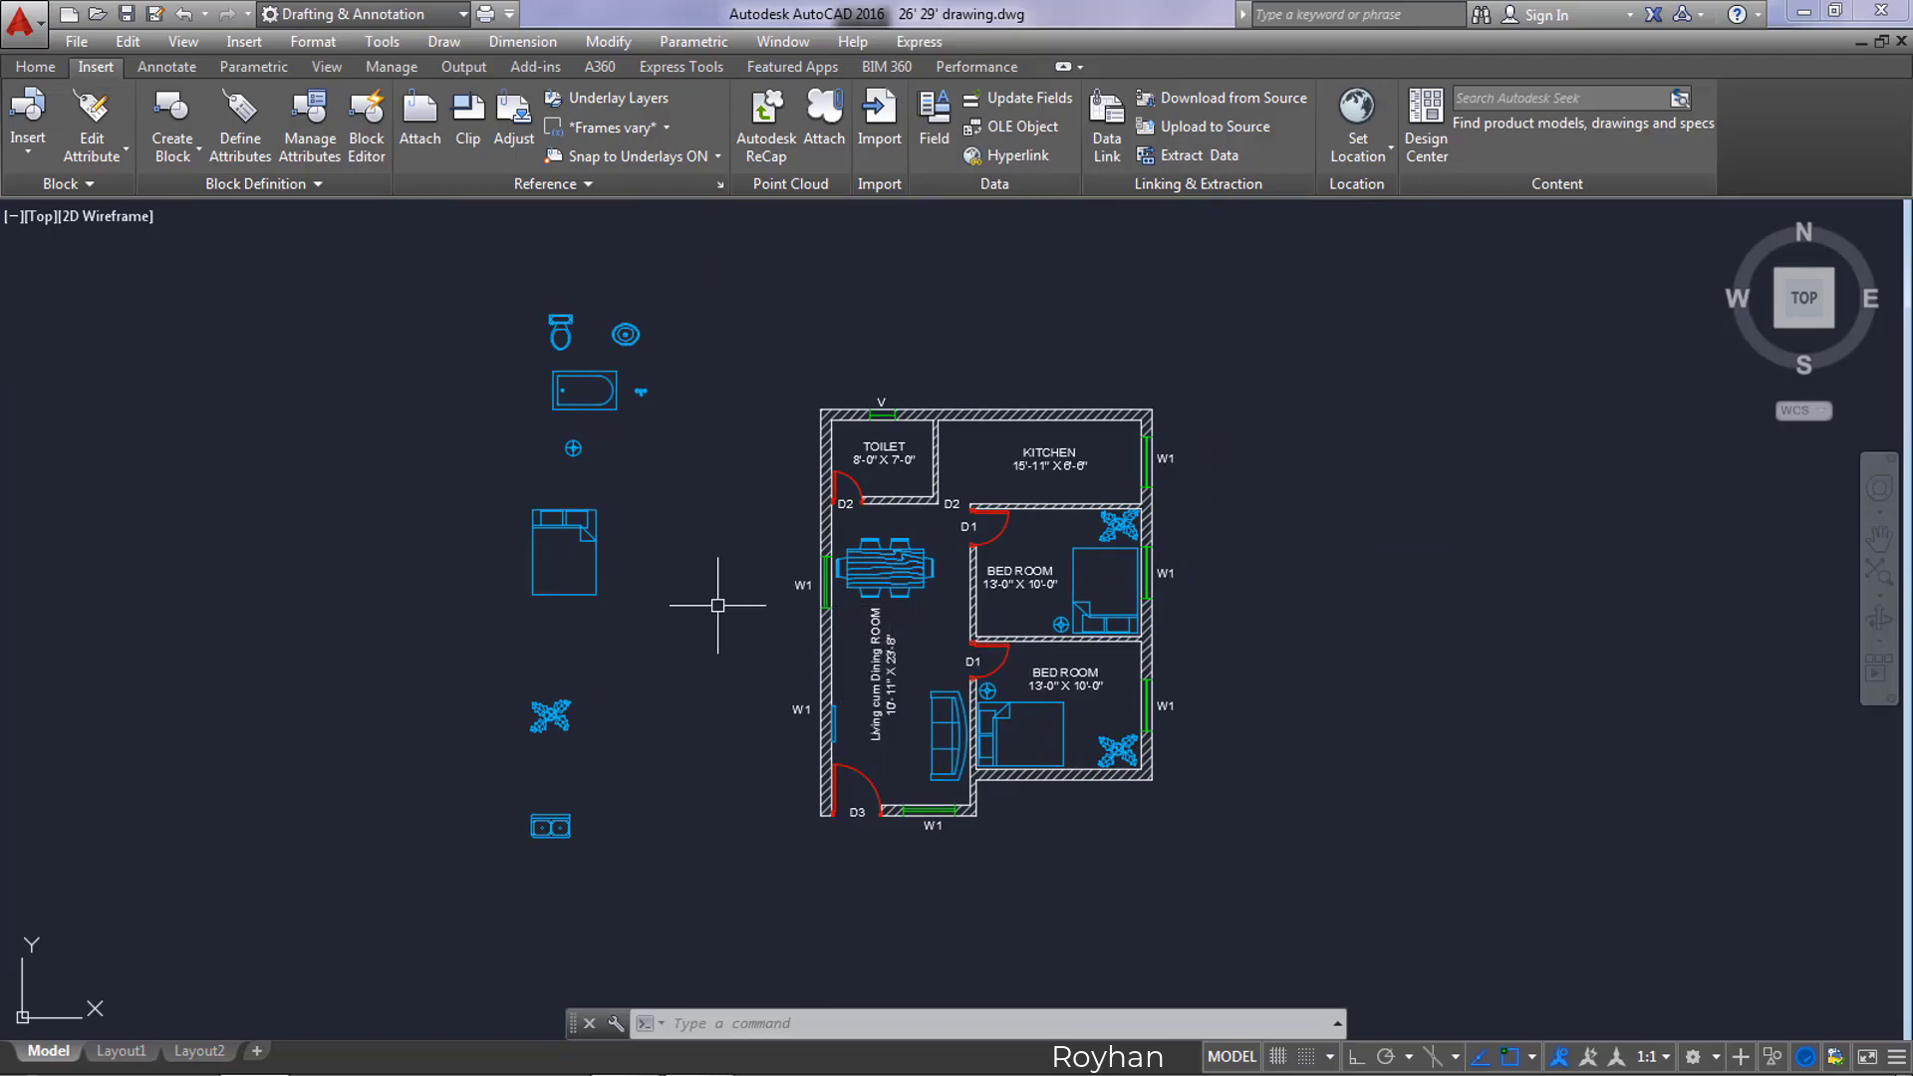
scroll(714, 498, up, 2)
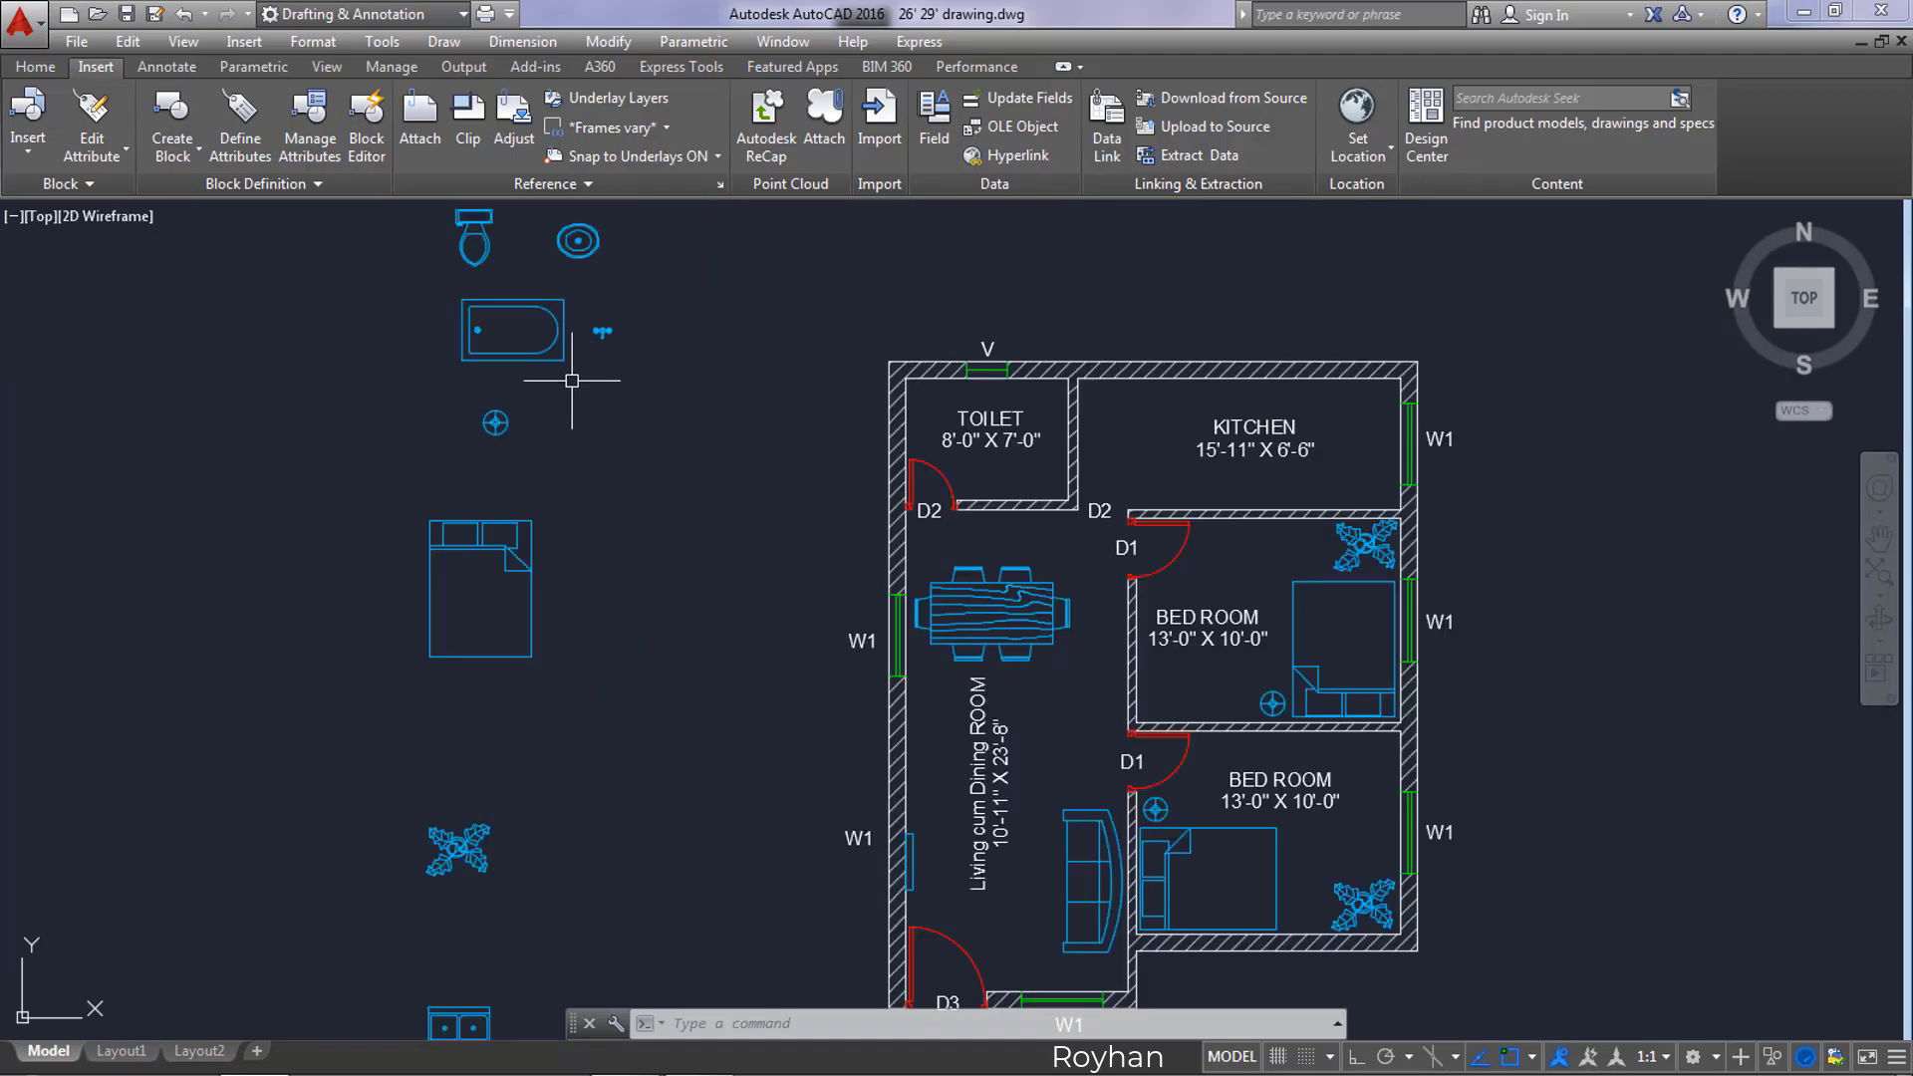
click(525, 300)
scroll(559, 354, up, 2)
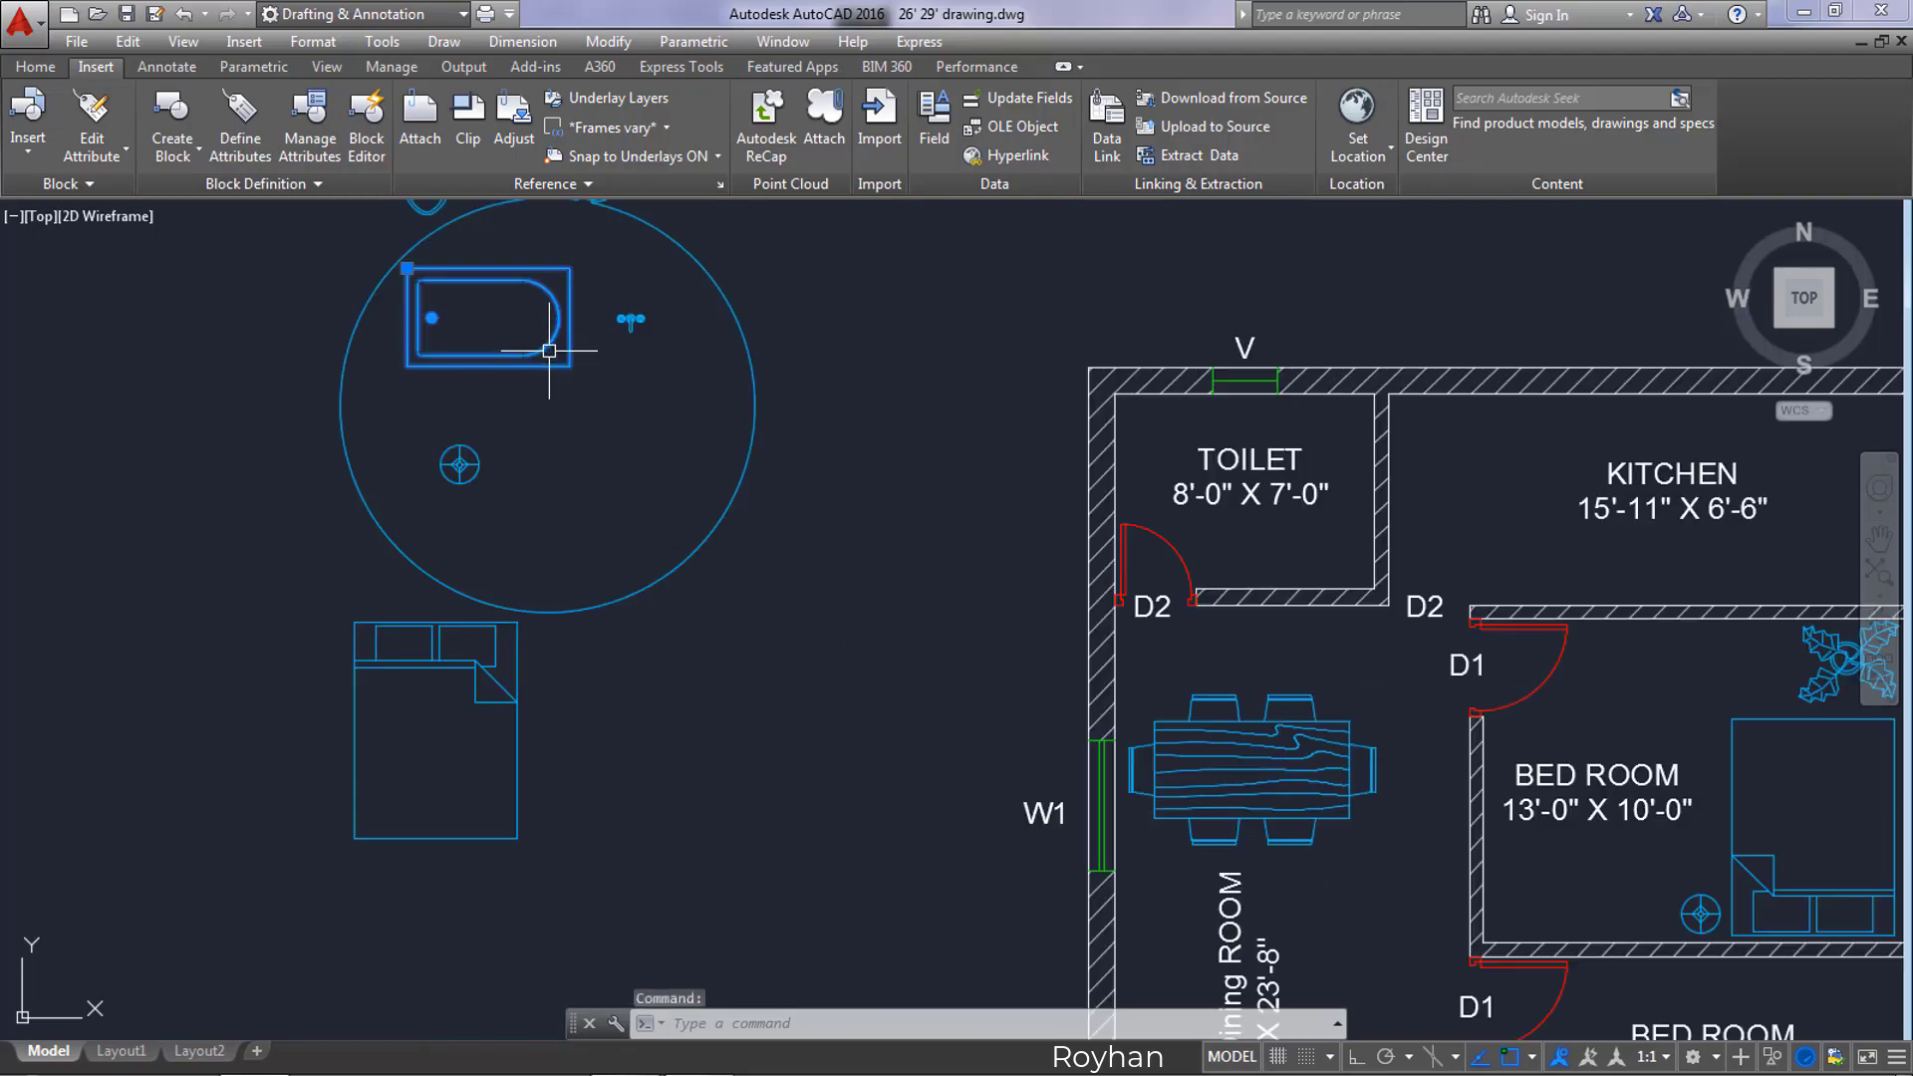
middle_drag(559, 355, 606, 460)
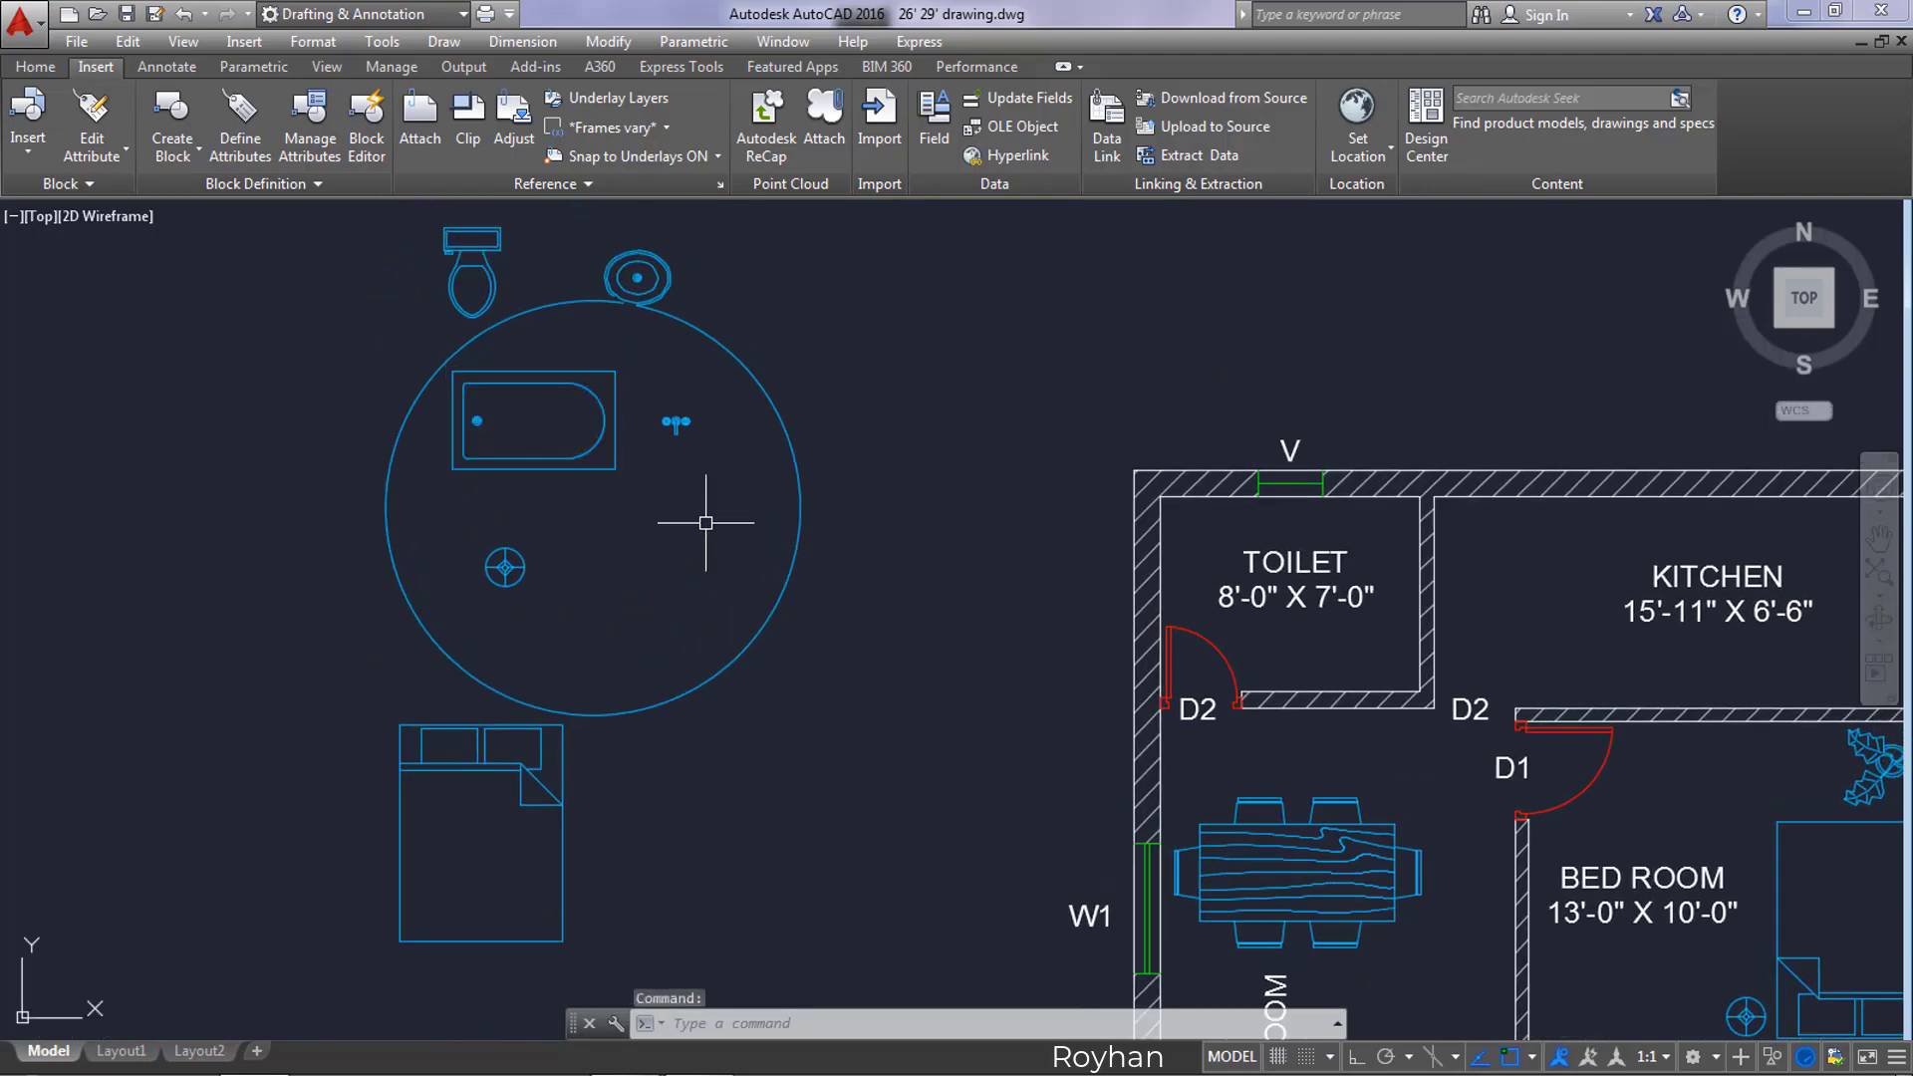
key(Escape)
click(779, 420)
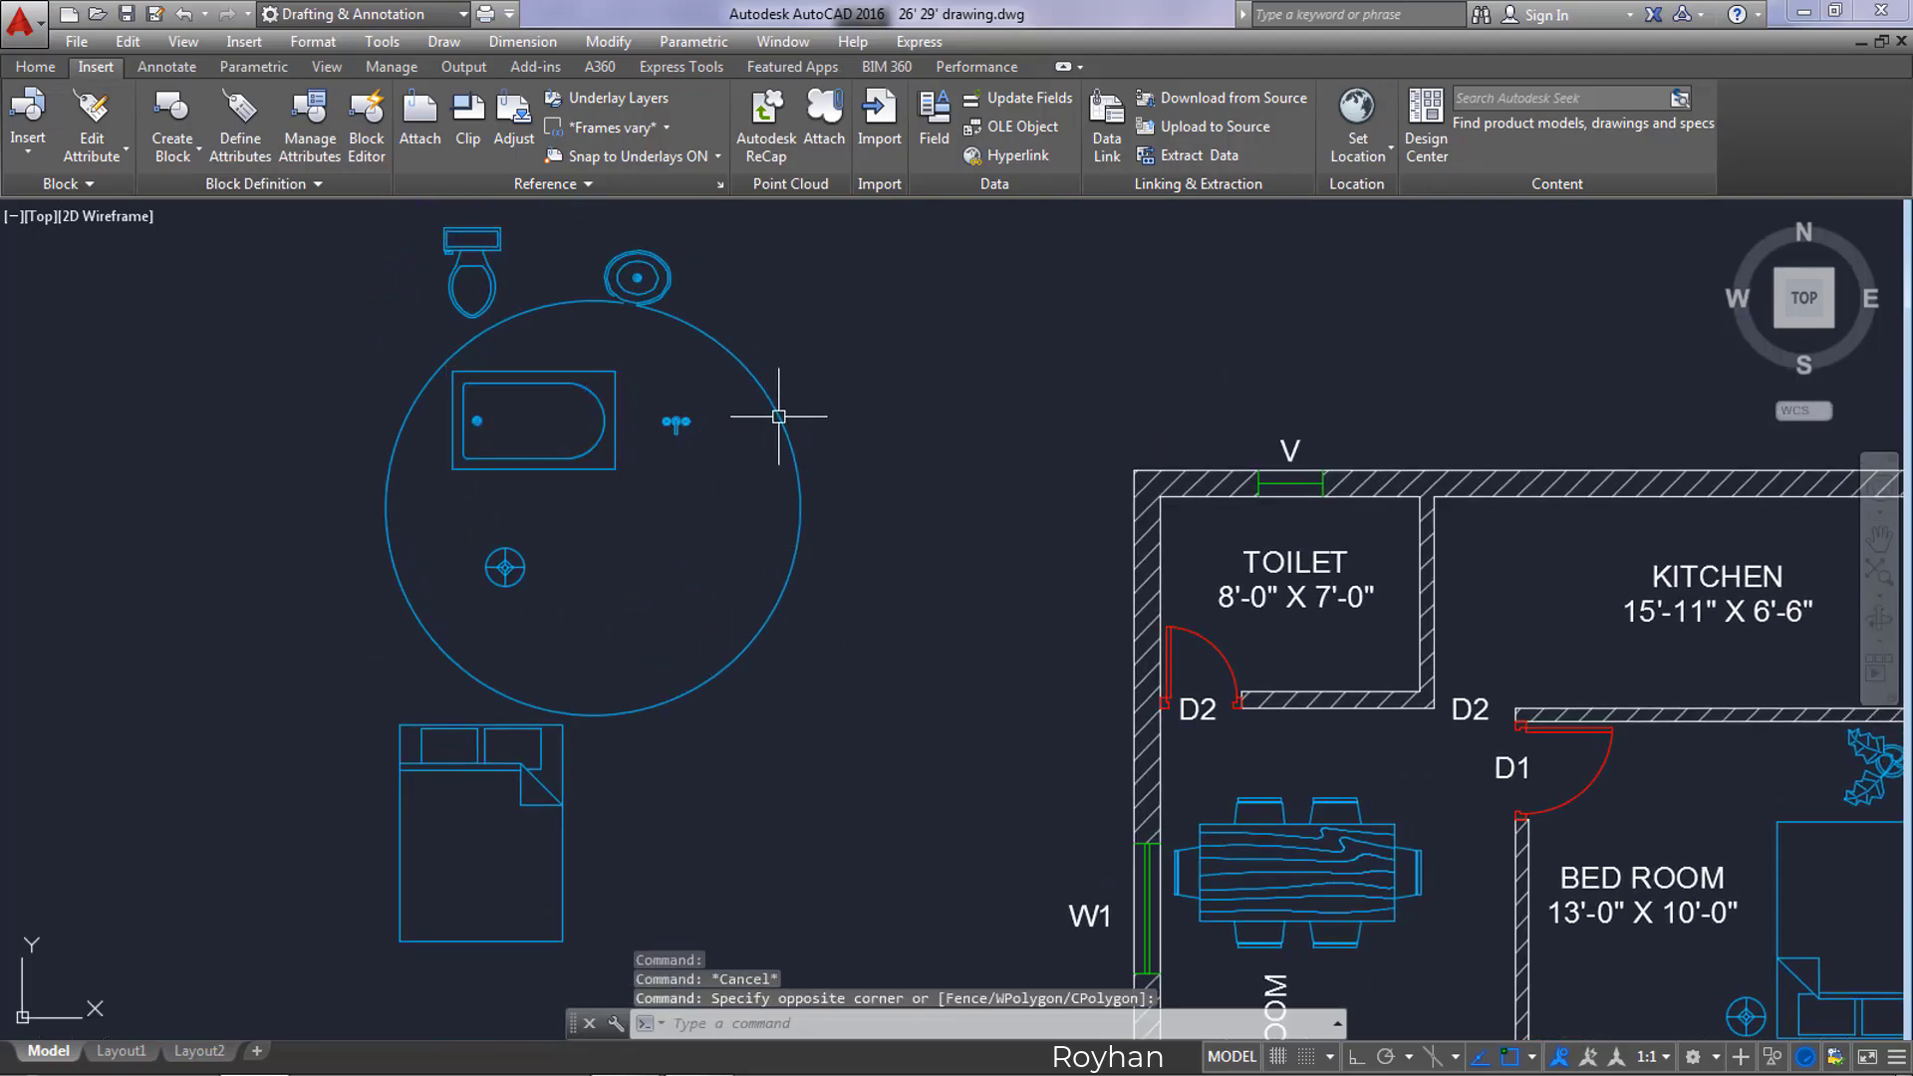
click(622, 465)
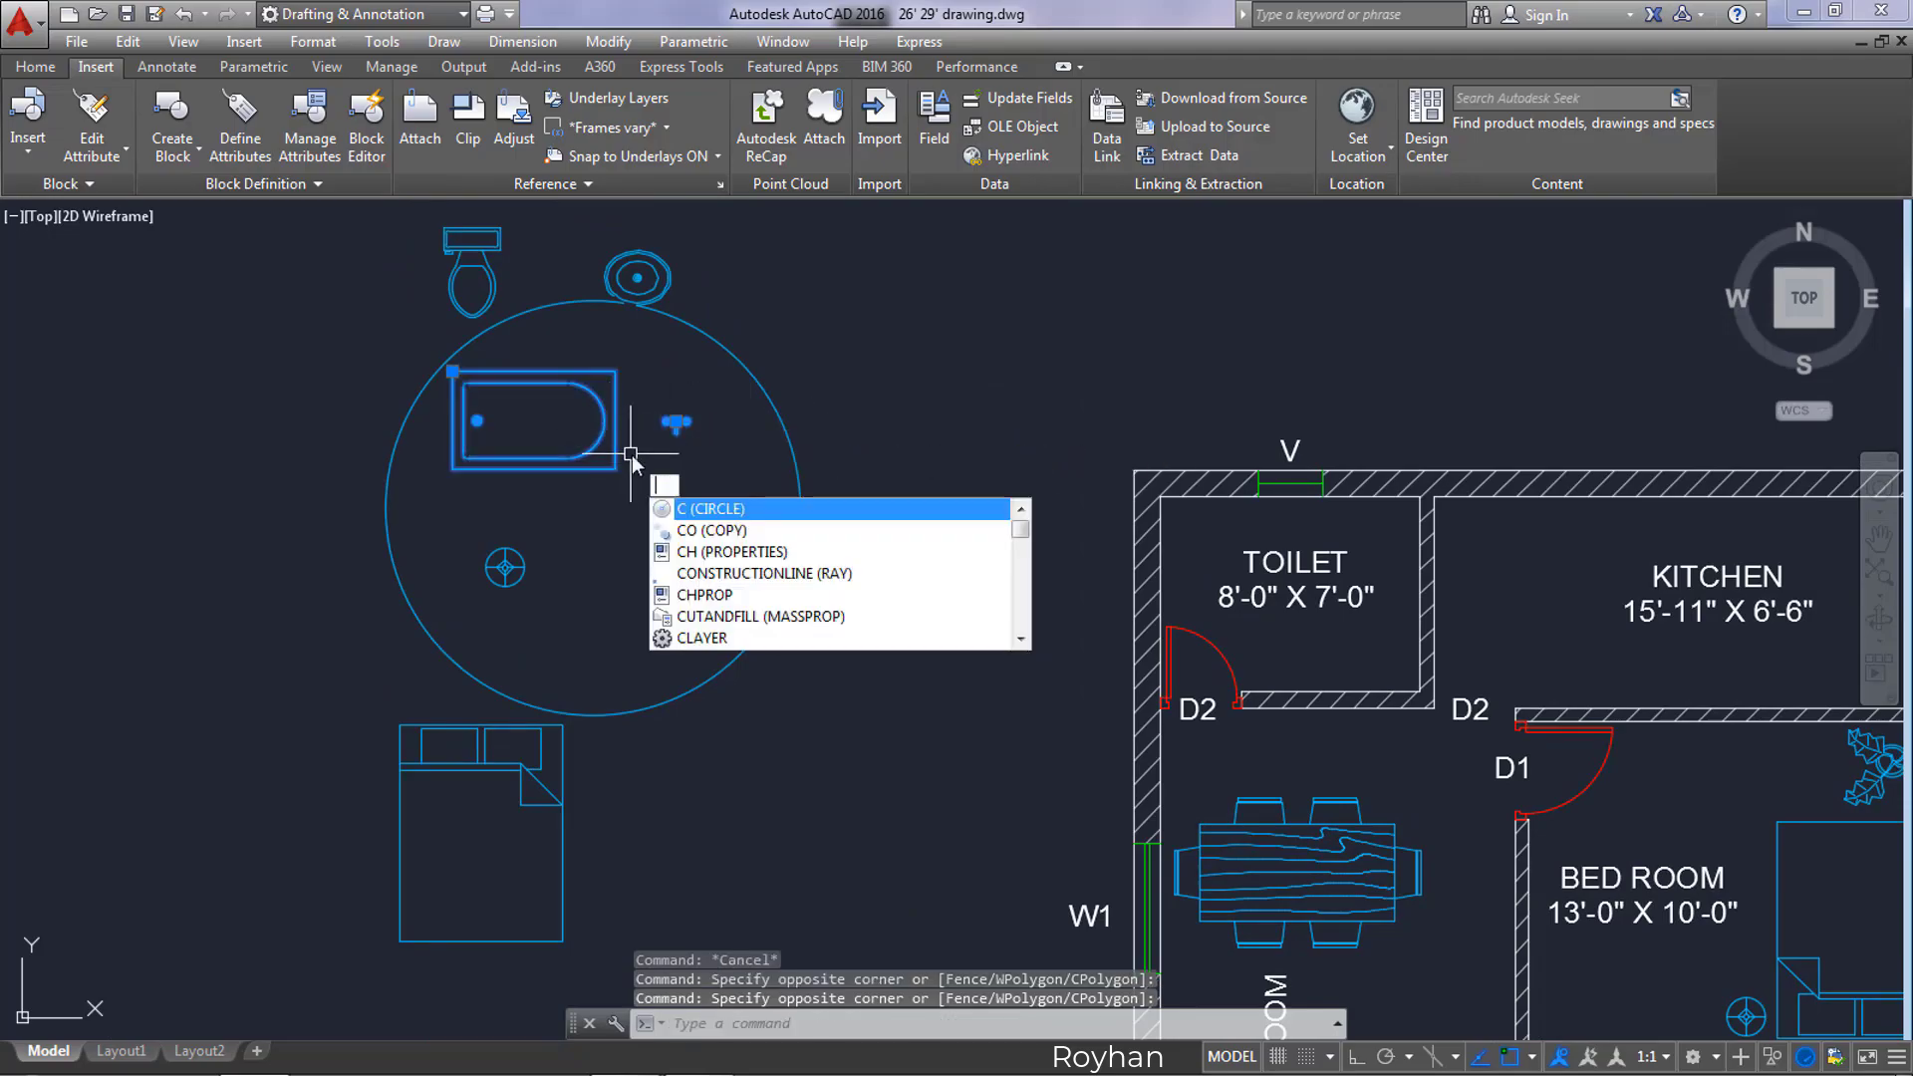
key(Return)
click(519, 425)
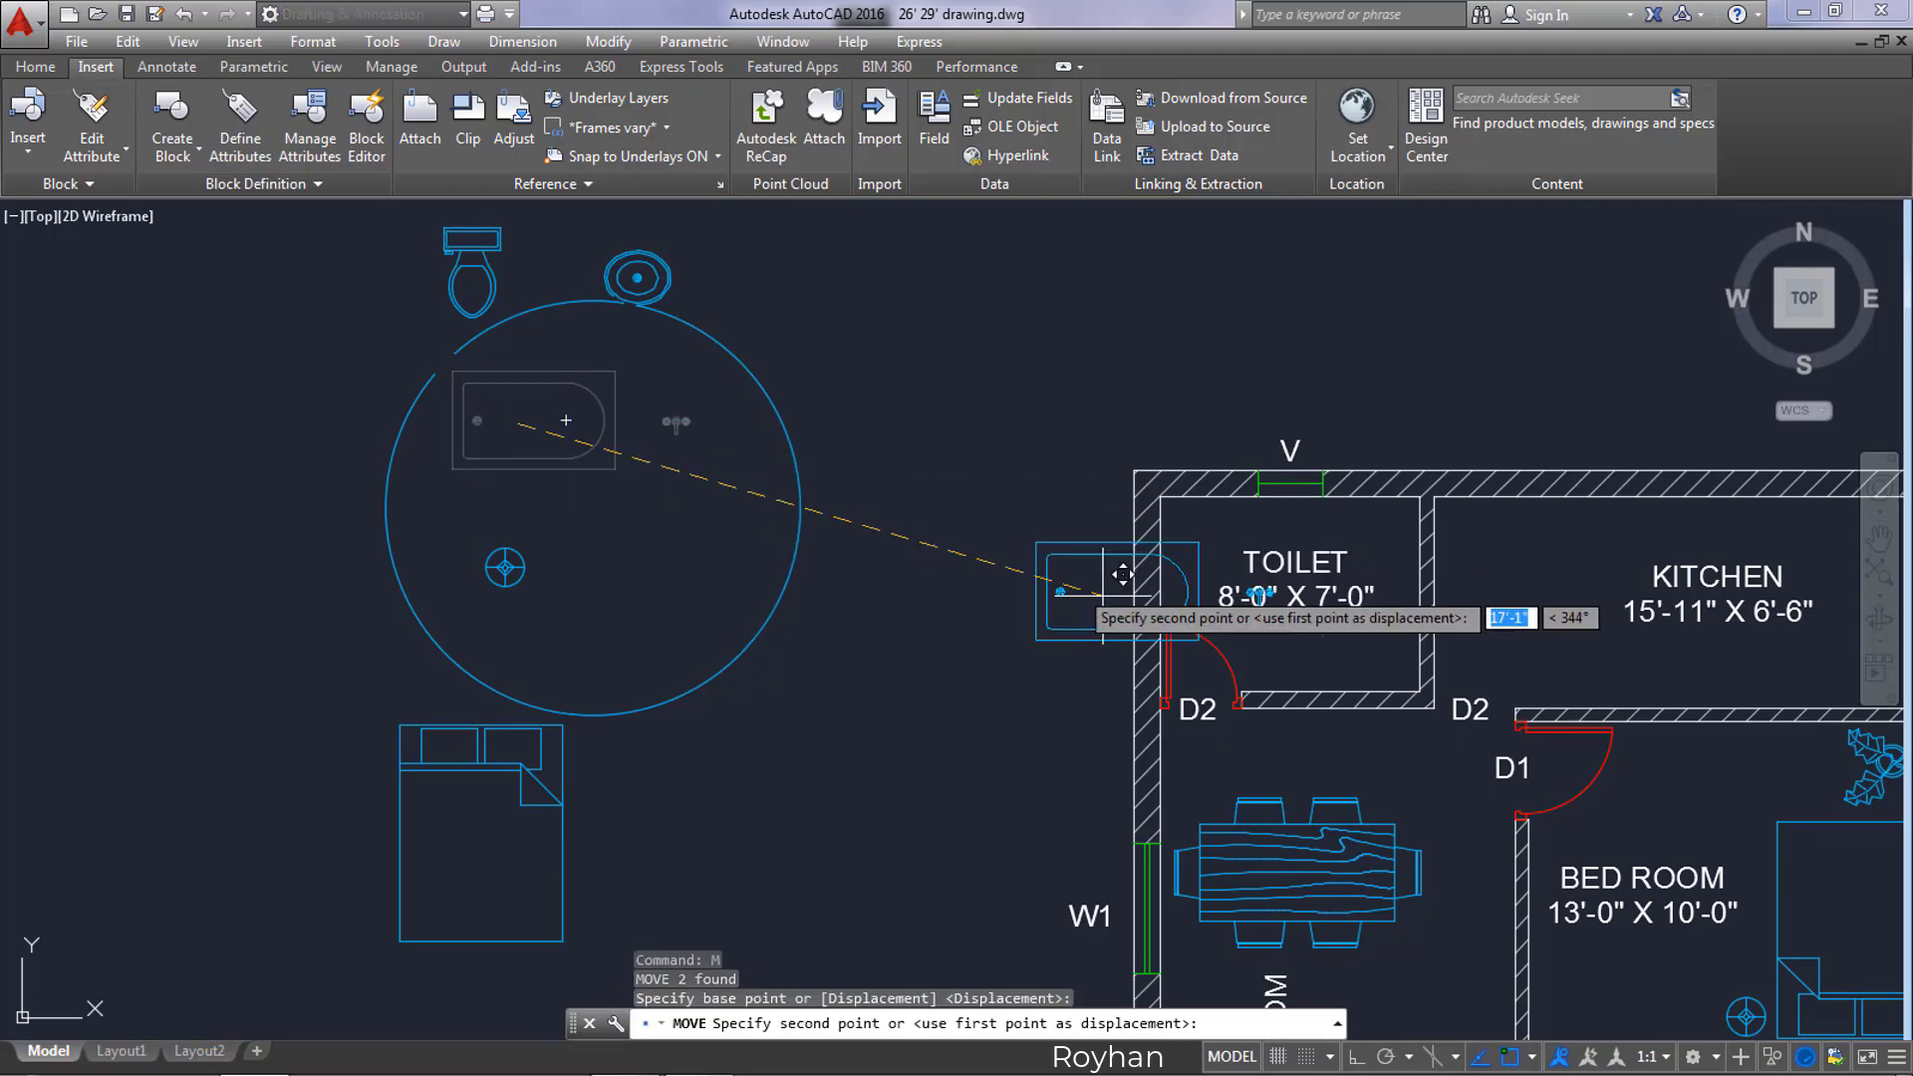
scroll(1176, 563, up, 6)
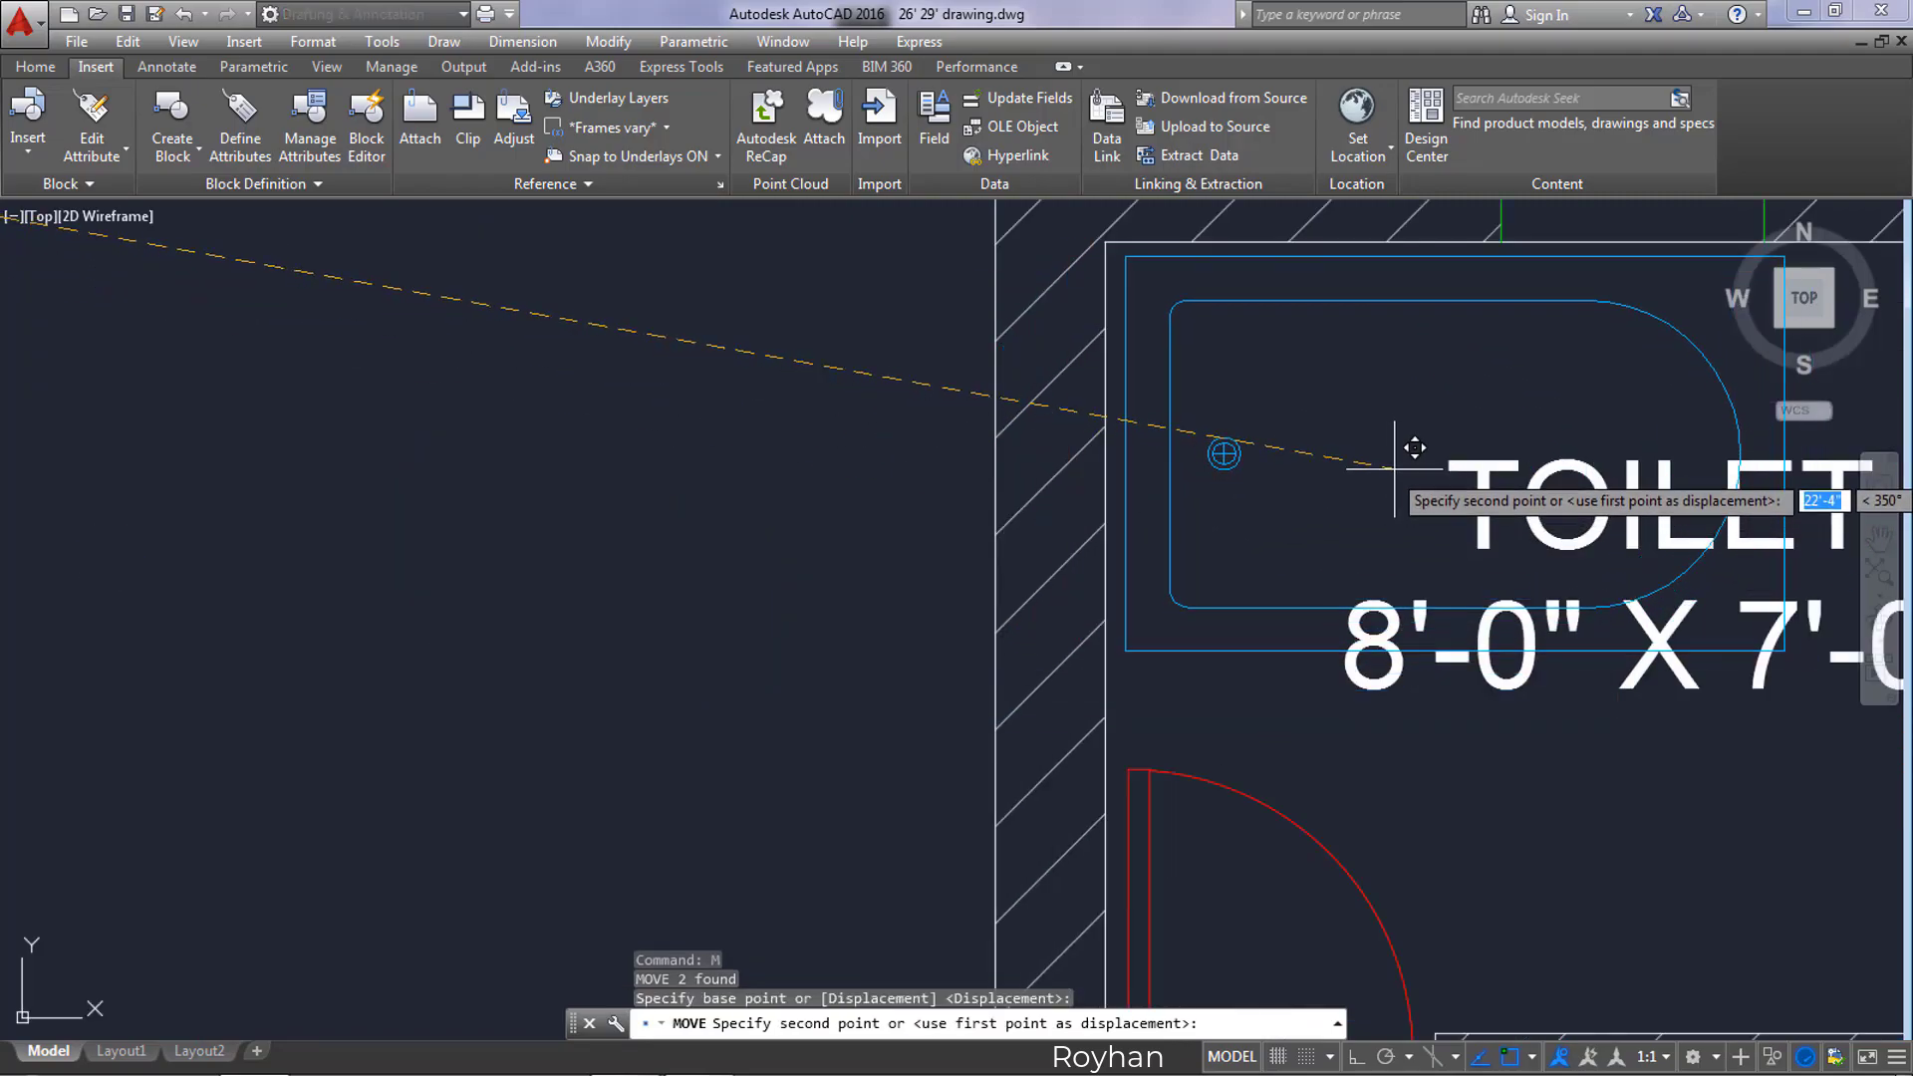
click(1387, 464)
scroll(1151, 564, down, 5)
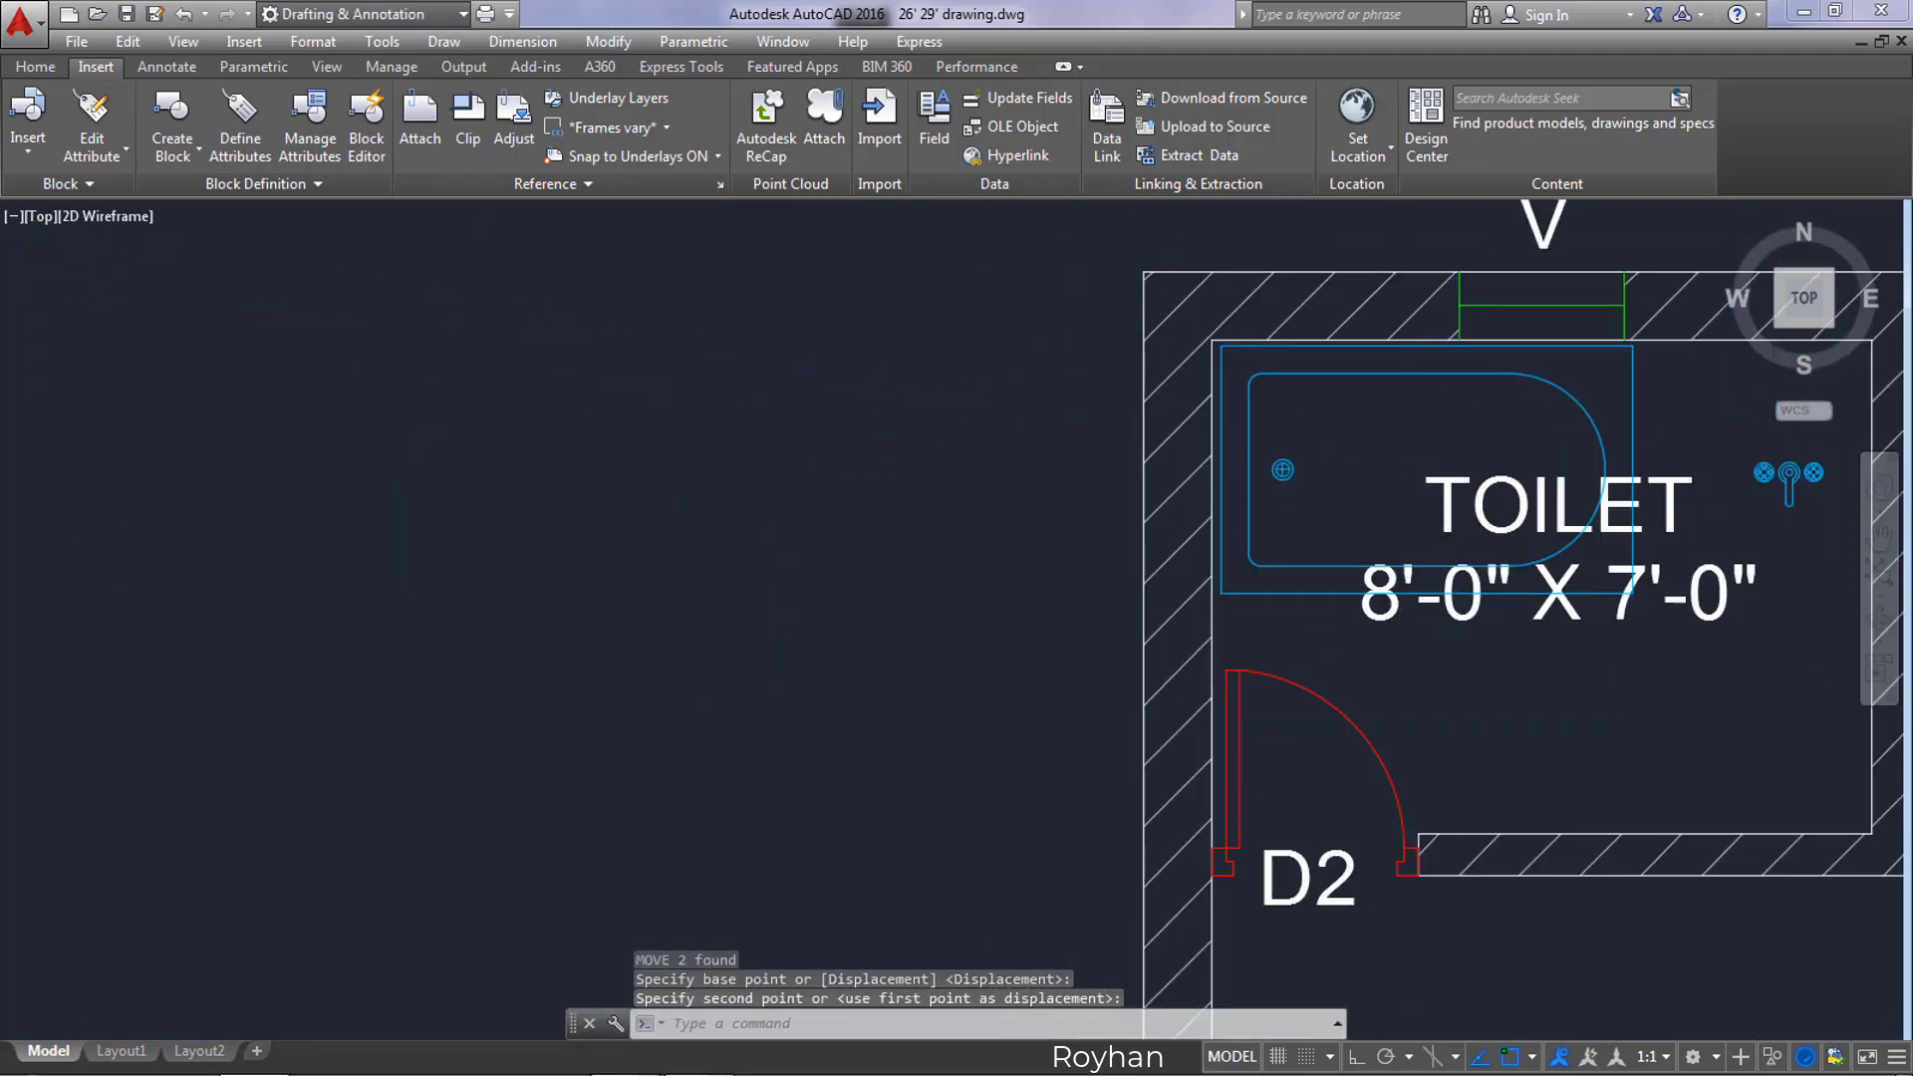
Step: Move the faucet down to just above the toilet's bottom wall, beside door D2
scroll(1156, 568, down, 4)
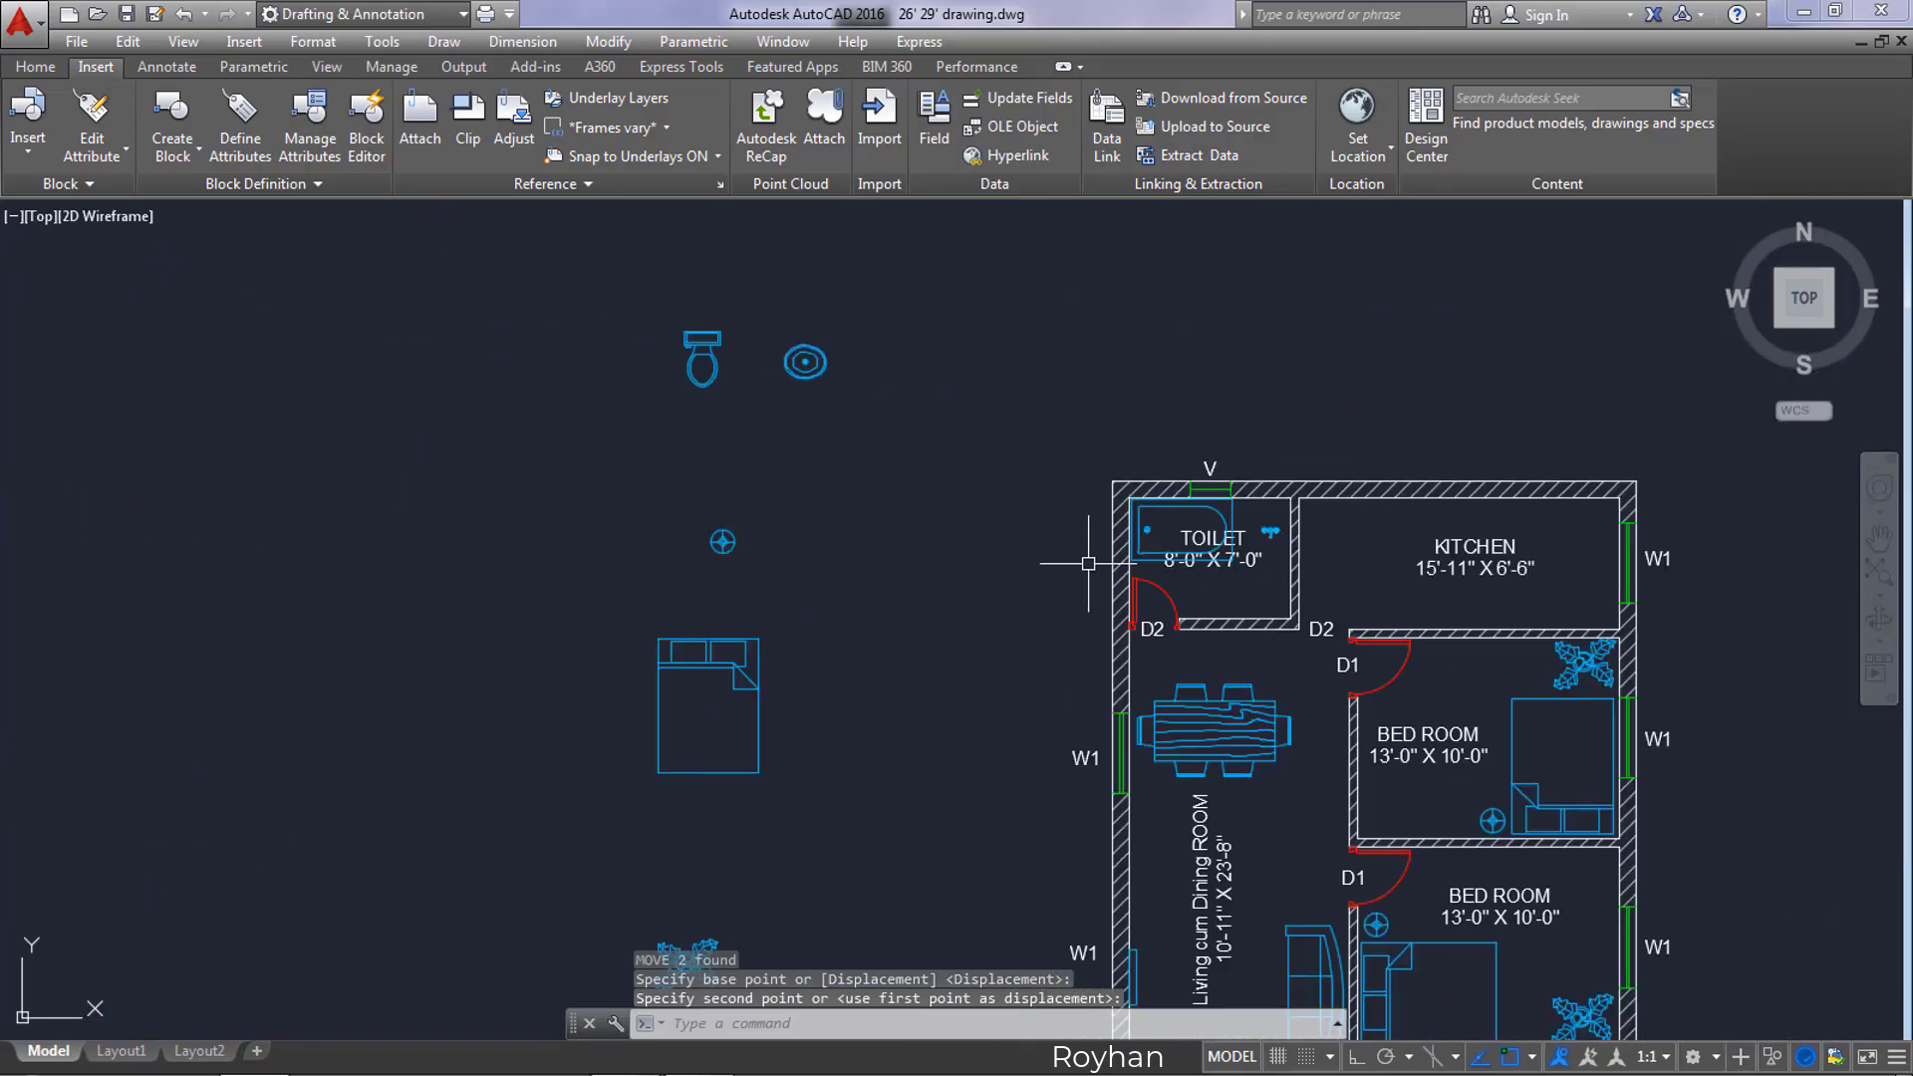
scroll(1300, 563, up, 2)
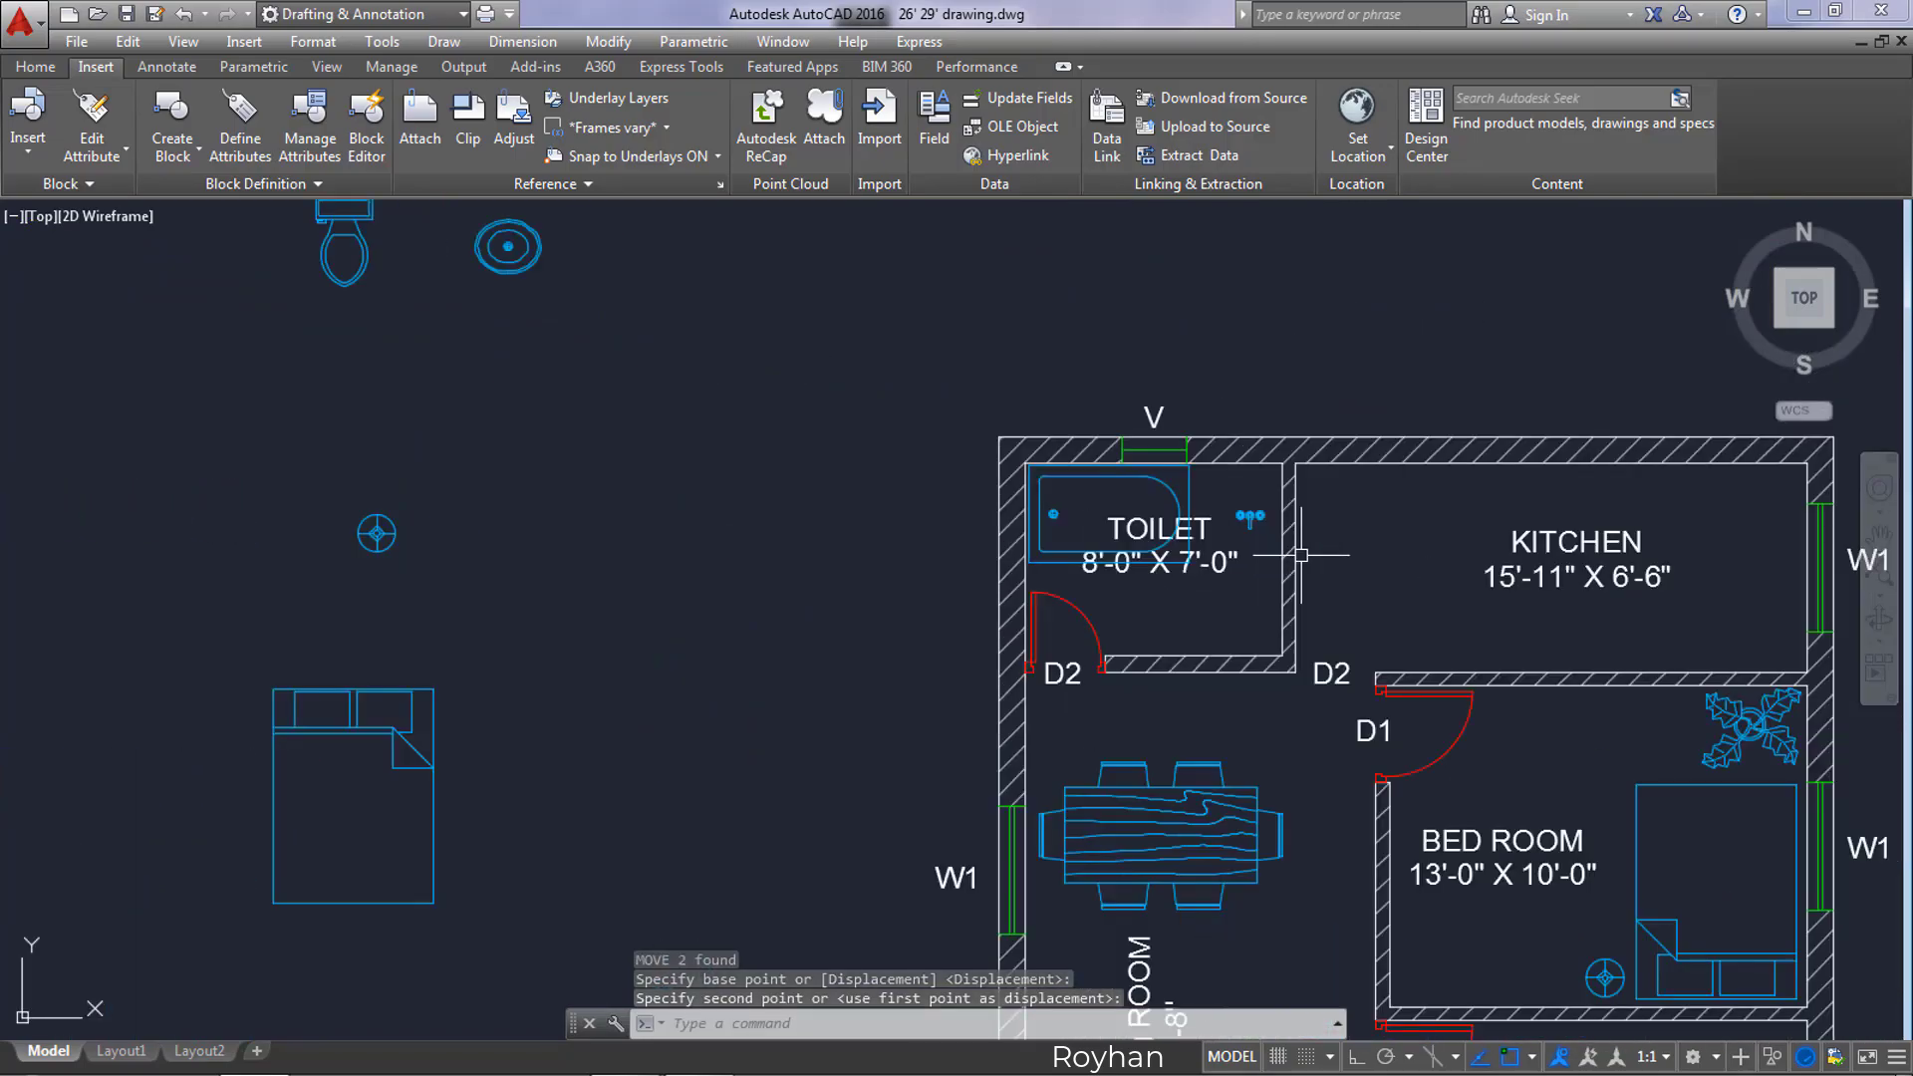
click(1261, 516)
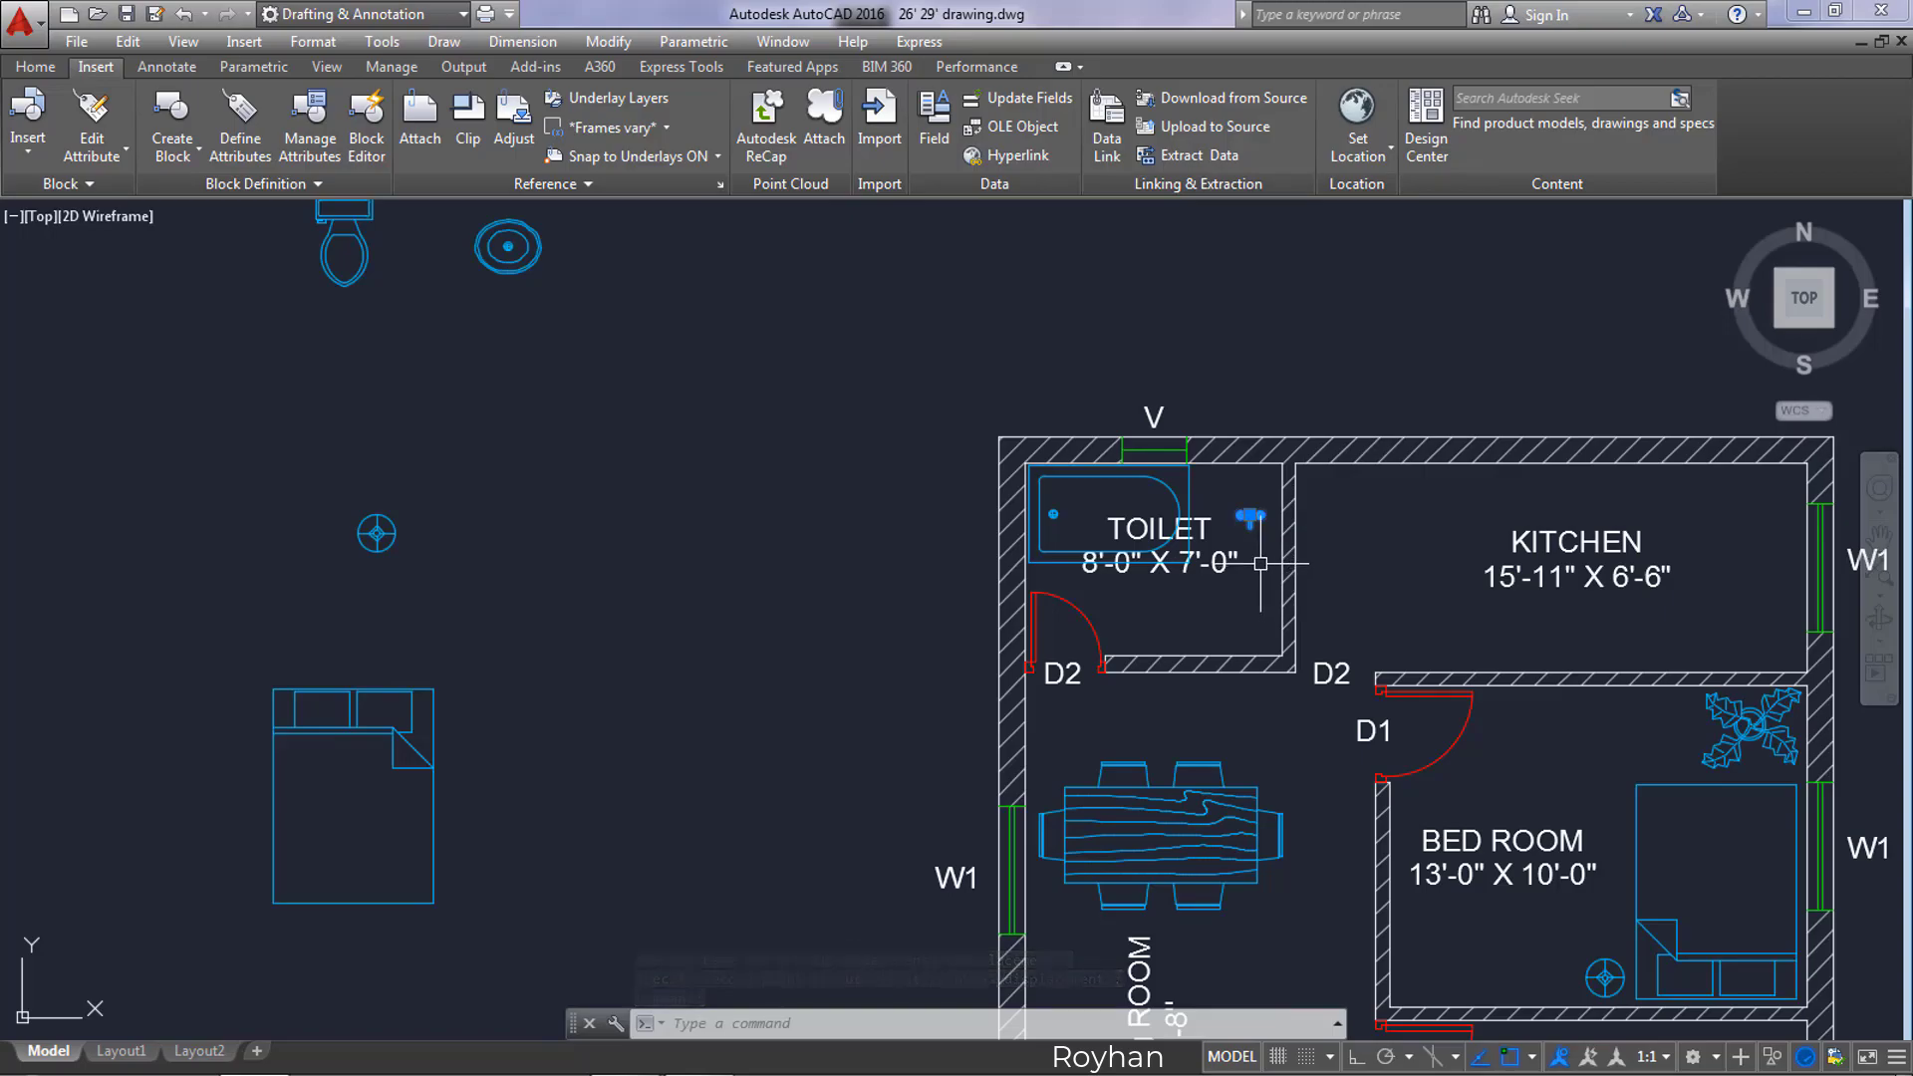
text(m)
key(Return)
click(1258, 519)
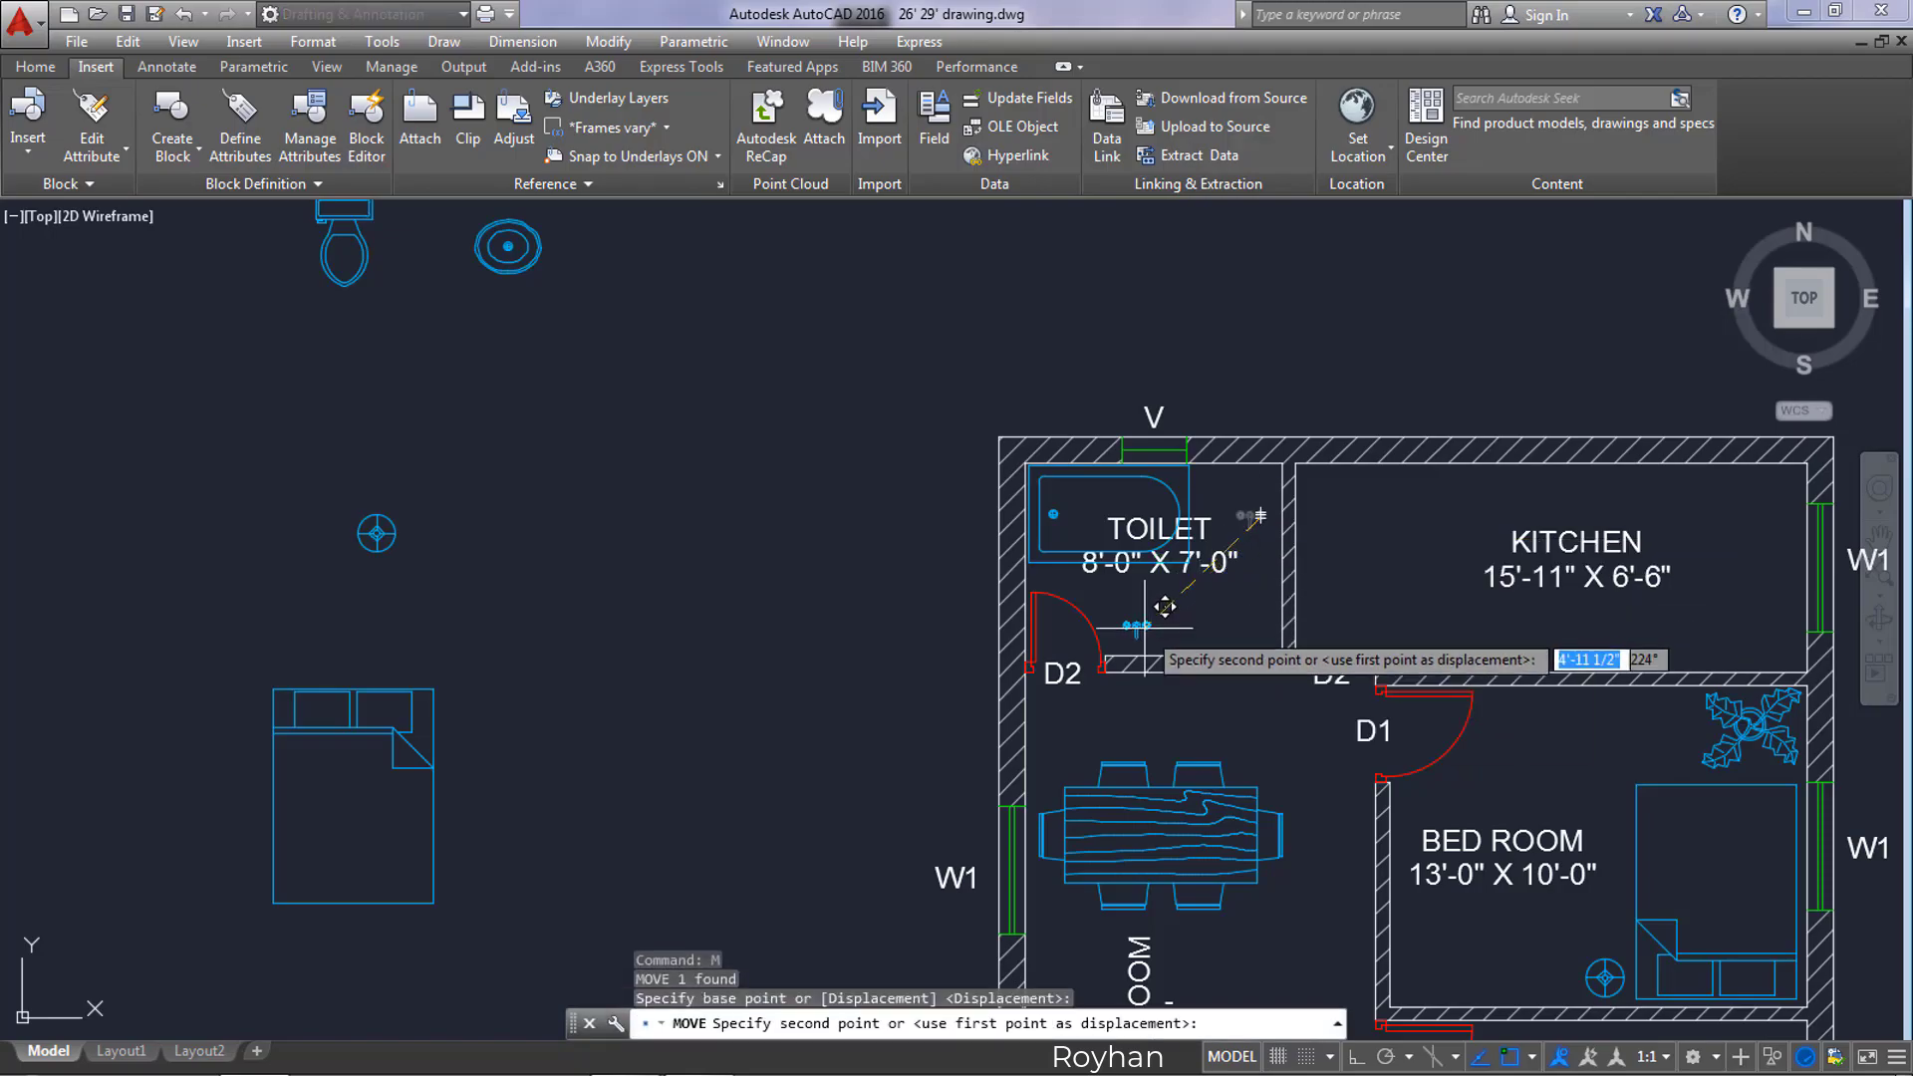
click(1156, 632)
scroll(1156, 632, down, 4)
scroll(1123, 628, up, 10)
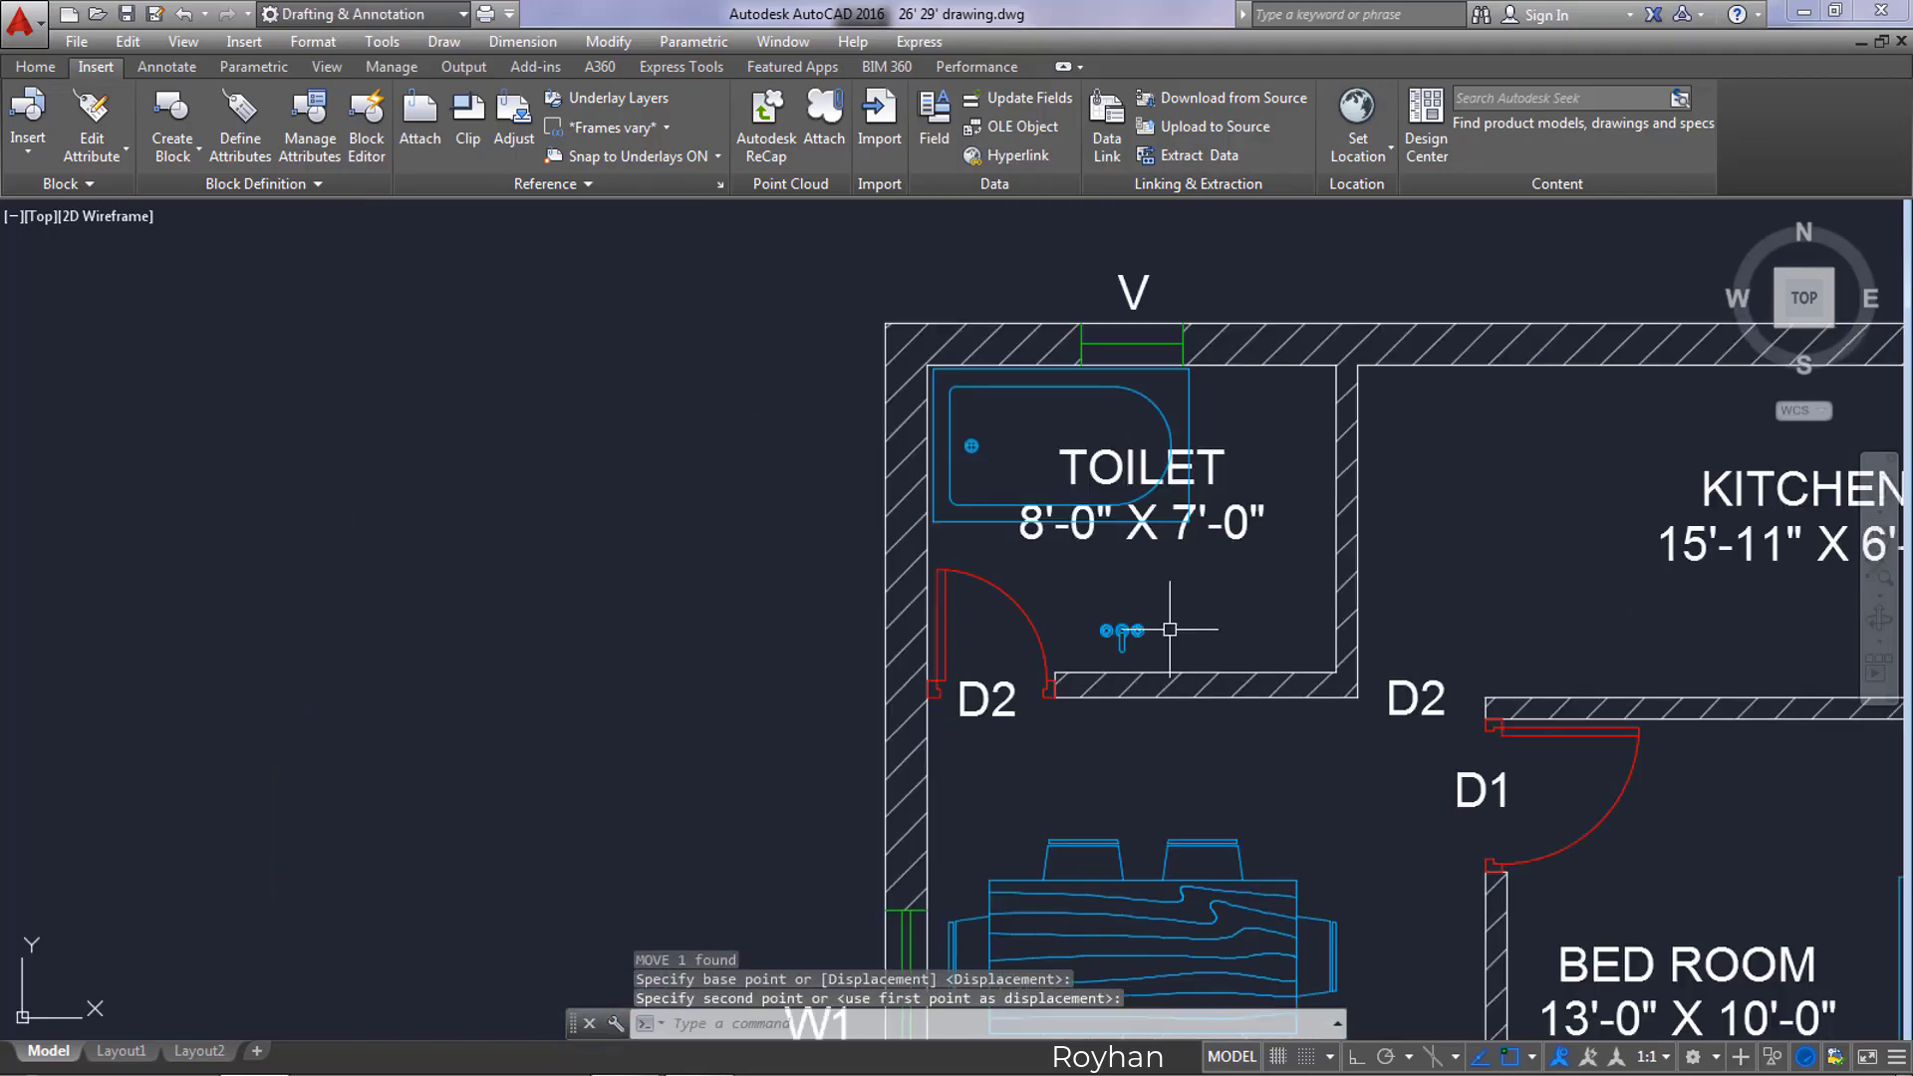
Step: Rotate the faucet in the toilet 180 degrees so that its spout points up, away from the bottom wall
click(1064, 620)
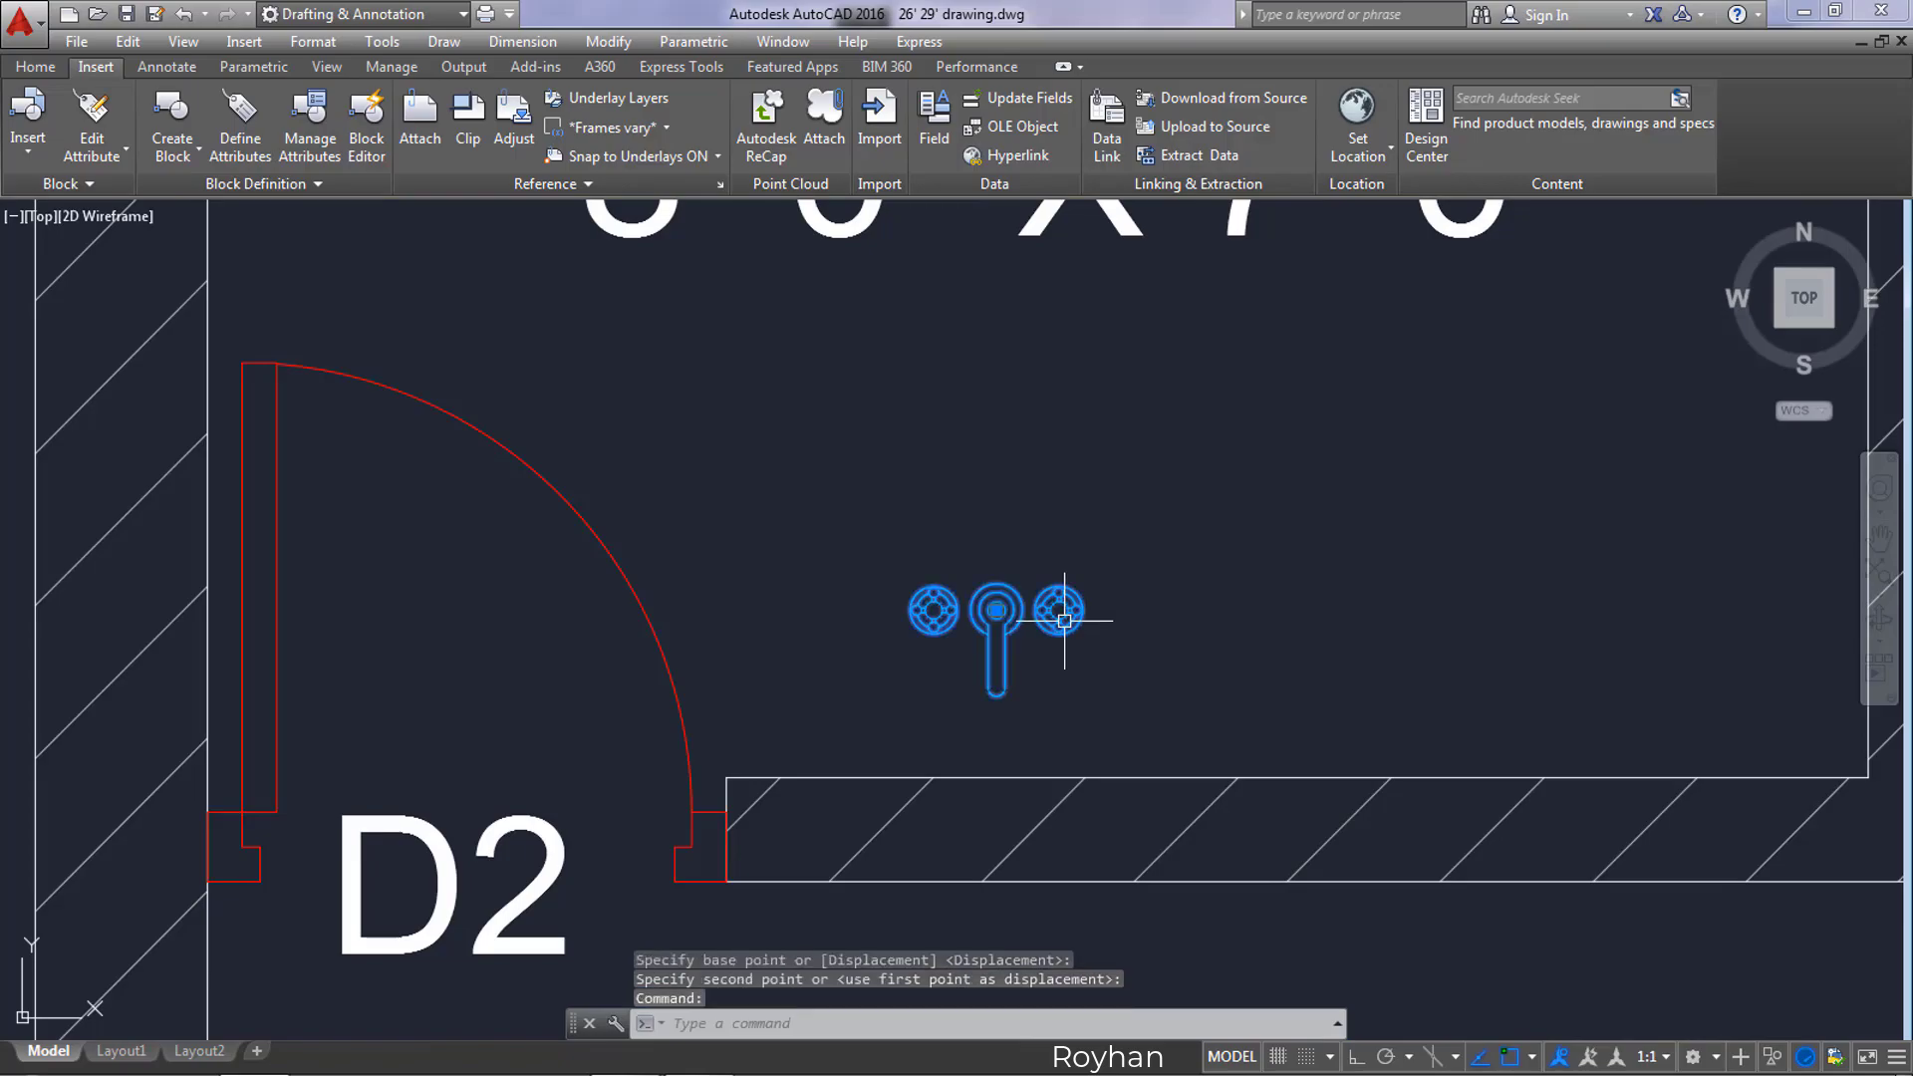
text(ro)
key(Return)
click(1060, 610)
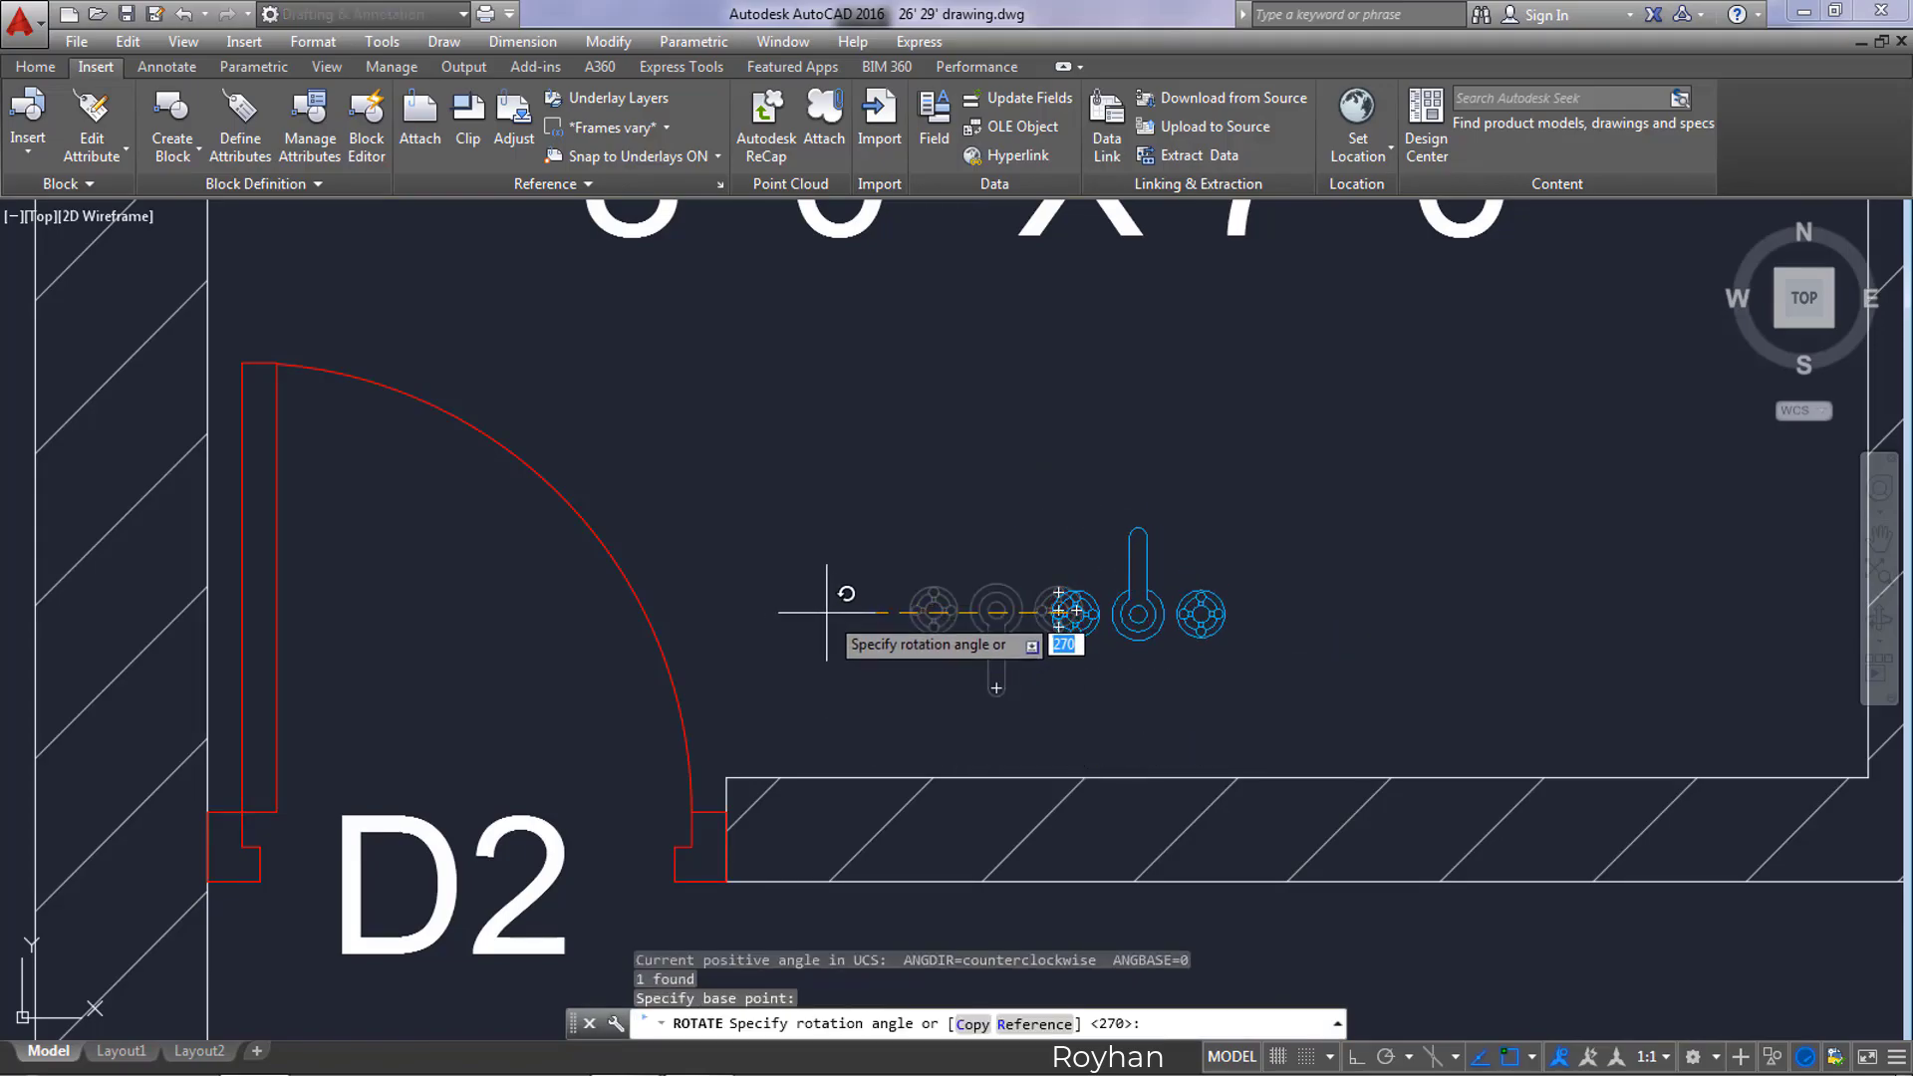
key(F8)
click(857, 611)
Step: Move the faucet down and left against the toilet's bottom wall, close to door D2
click(1232, 664)
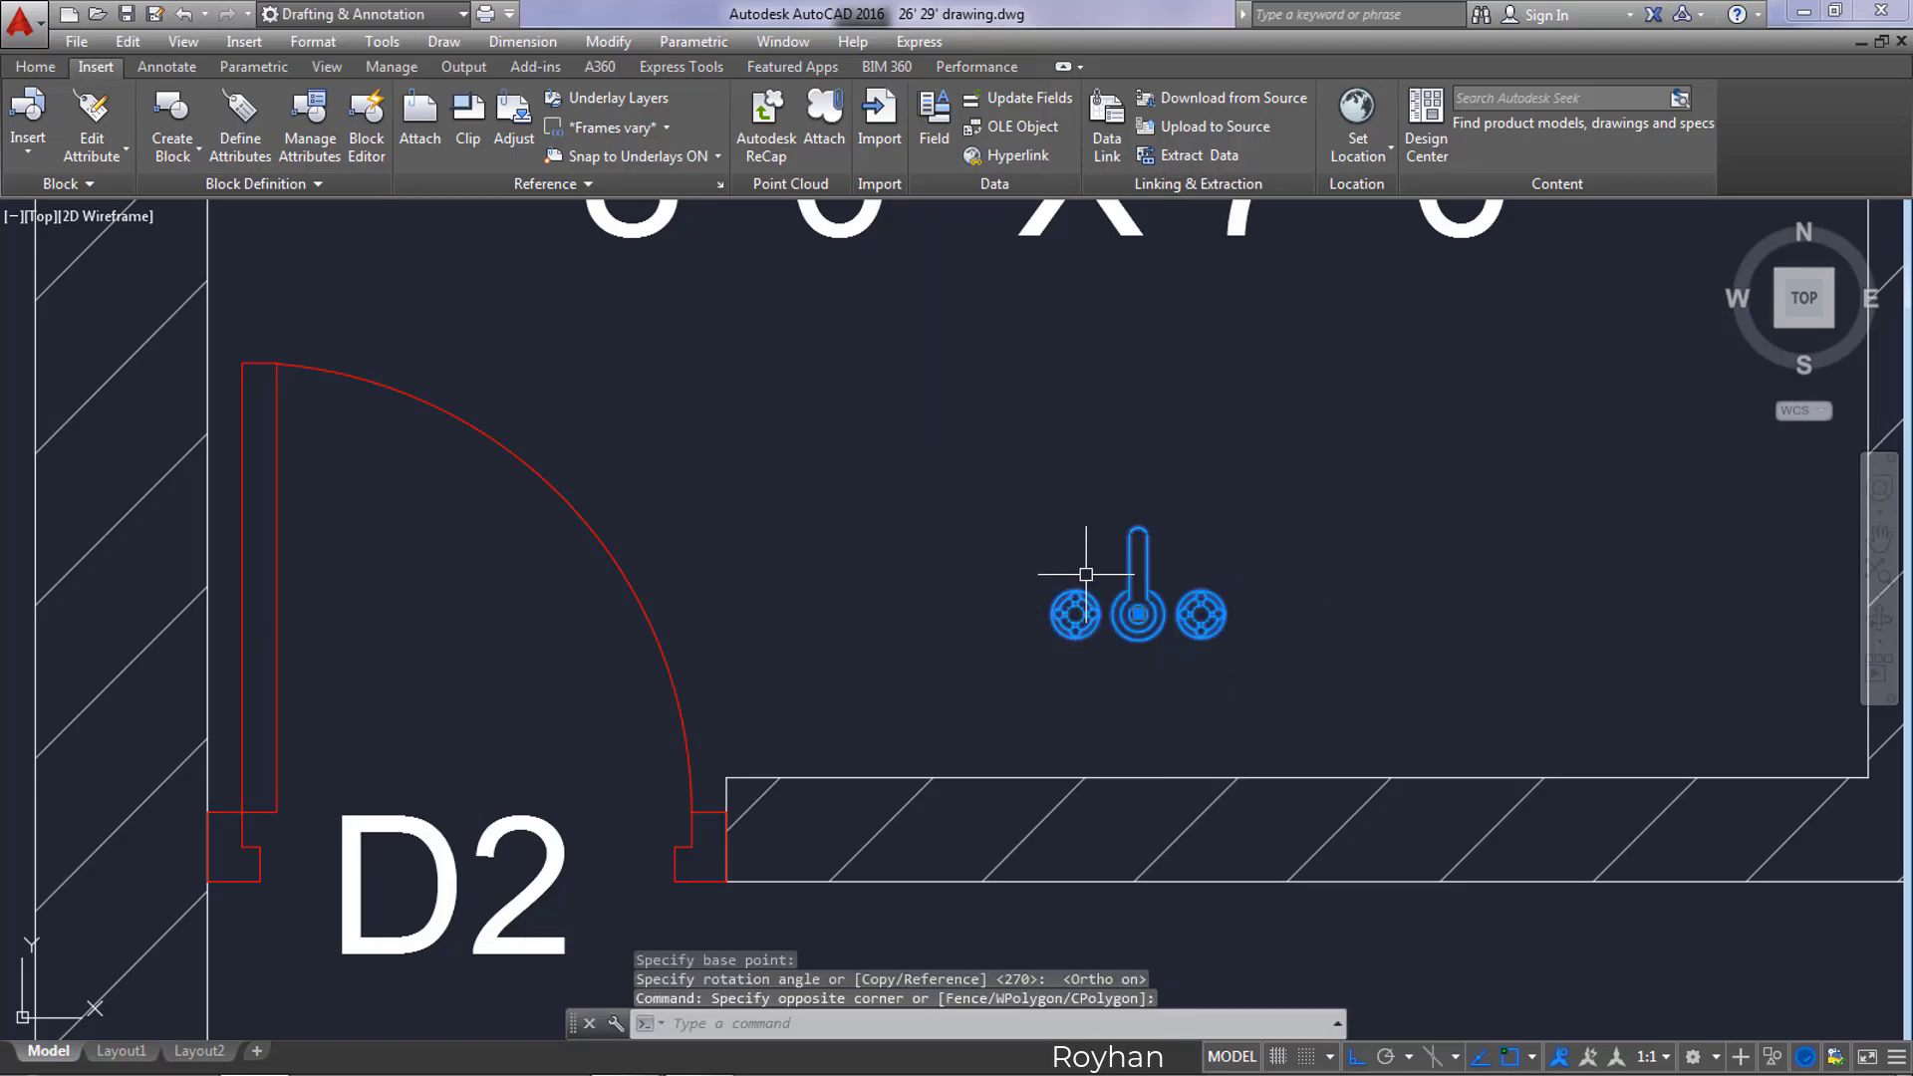
text(M)
key(Return)
click(1139, 614)
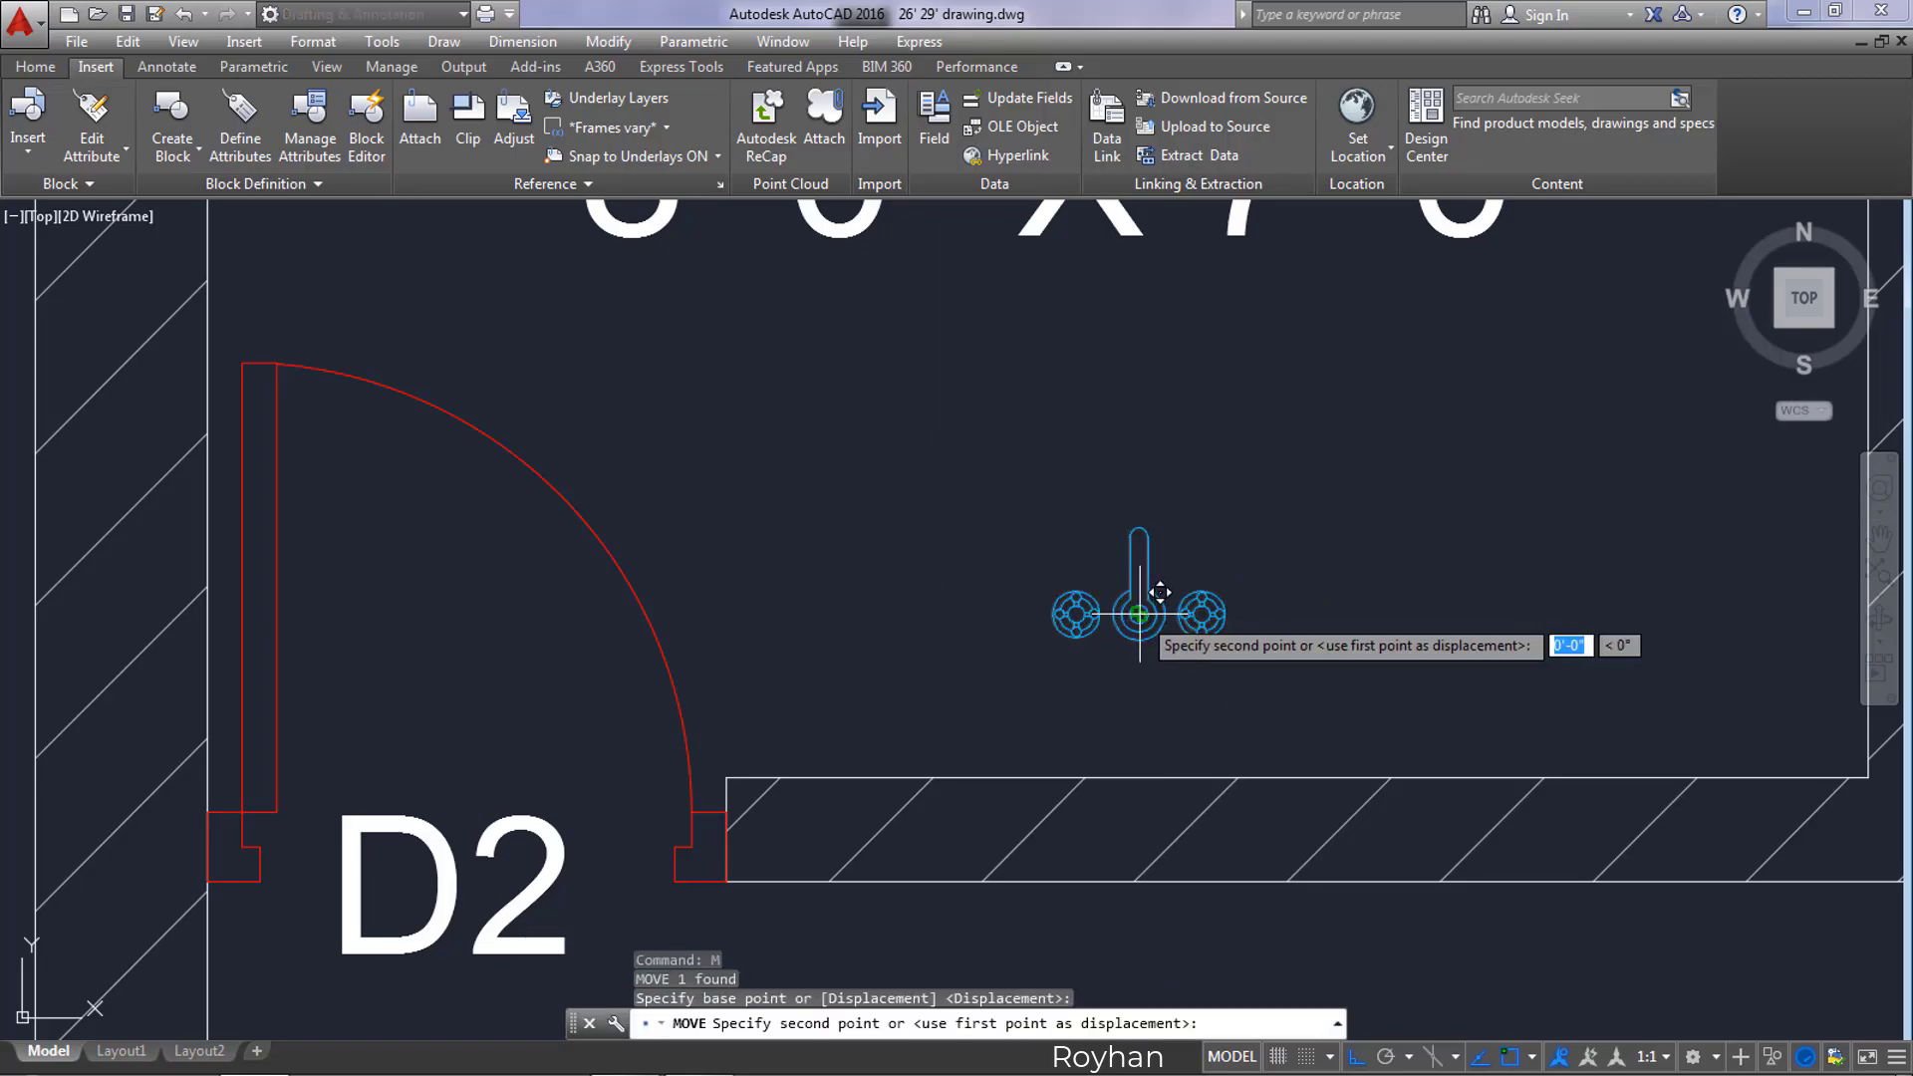
key(F8)
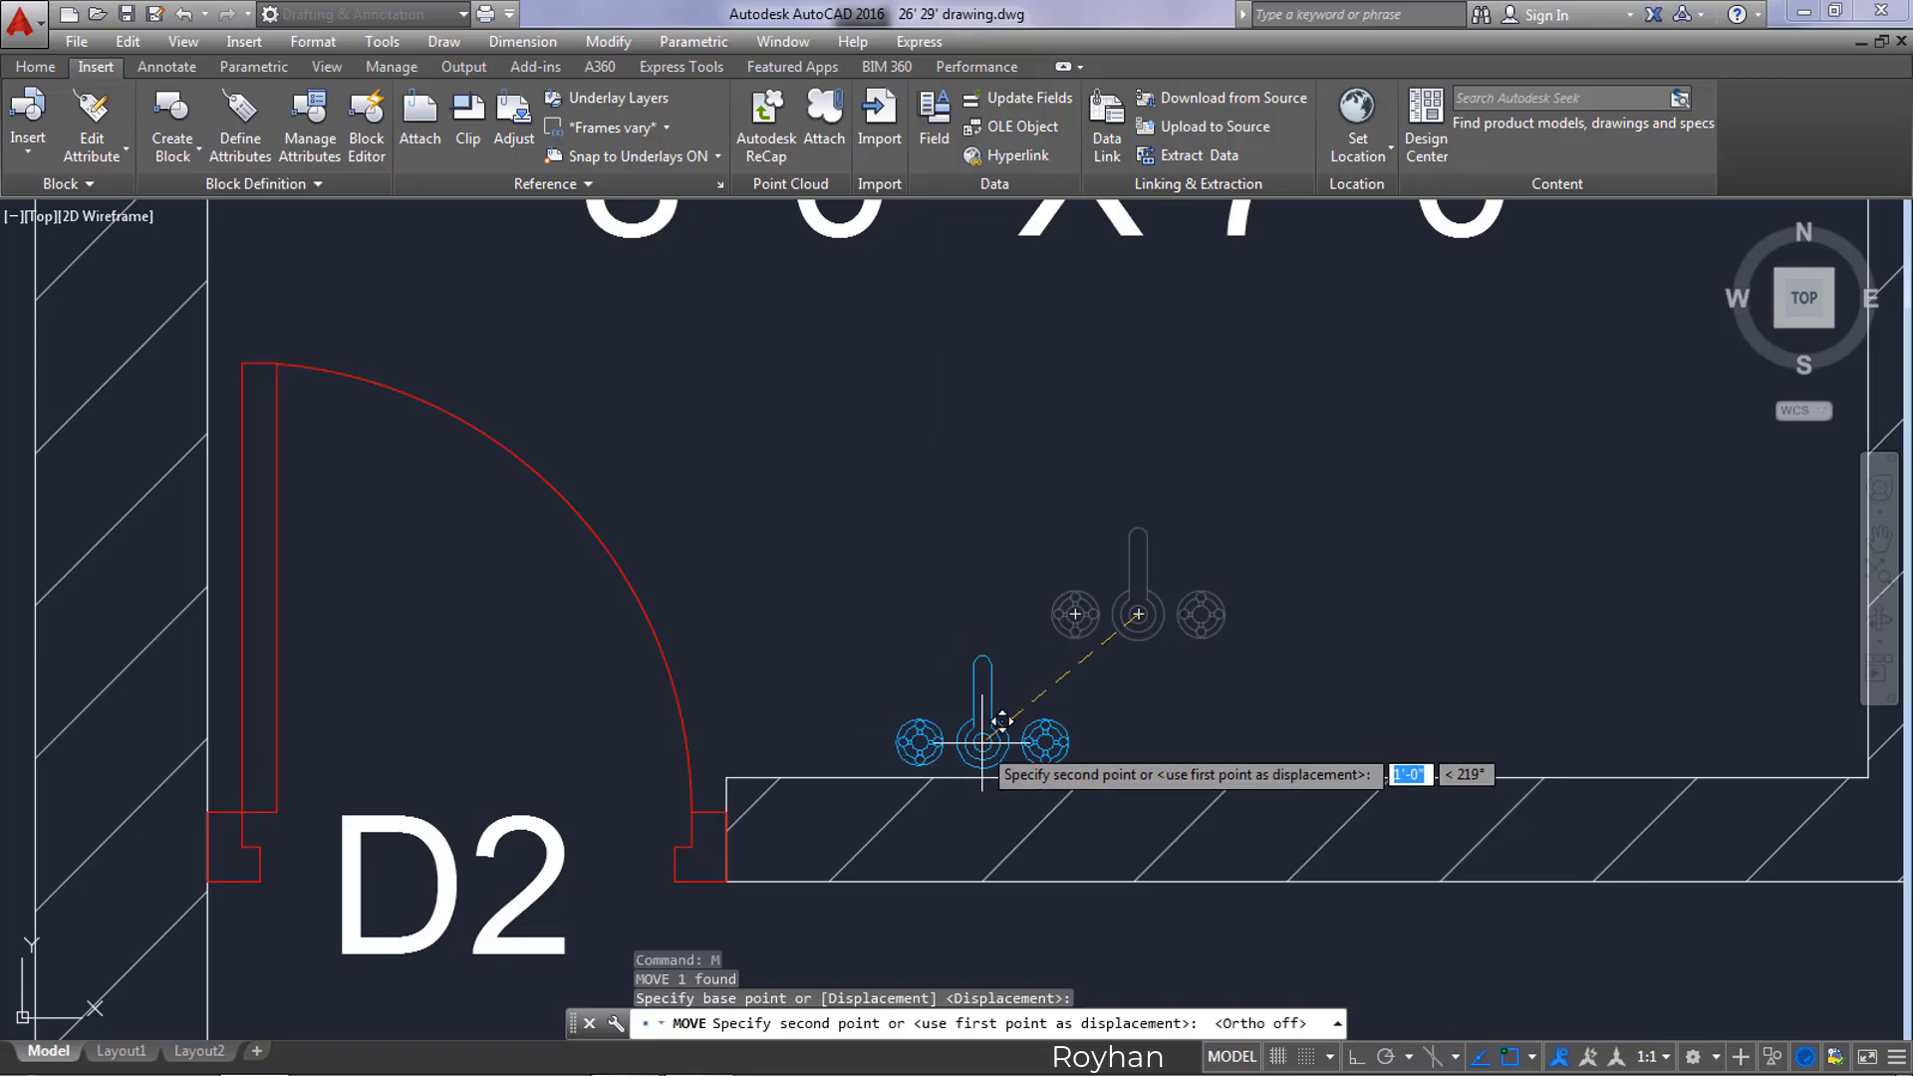
click(940, 742)
scroll(1081, 738, down, 7)
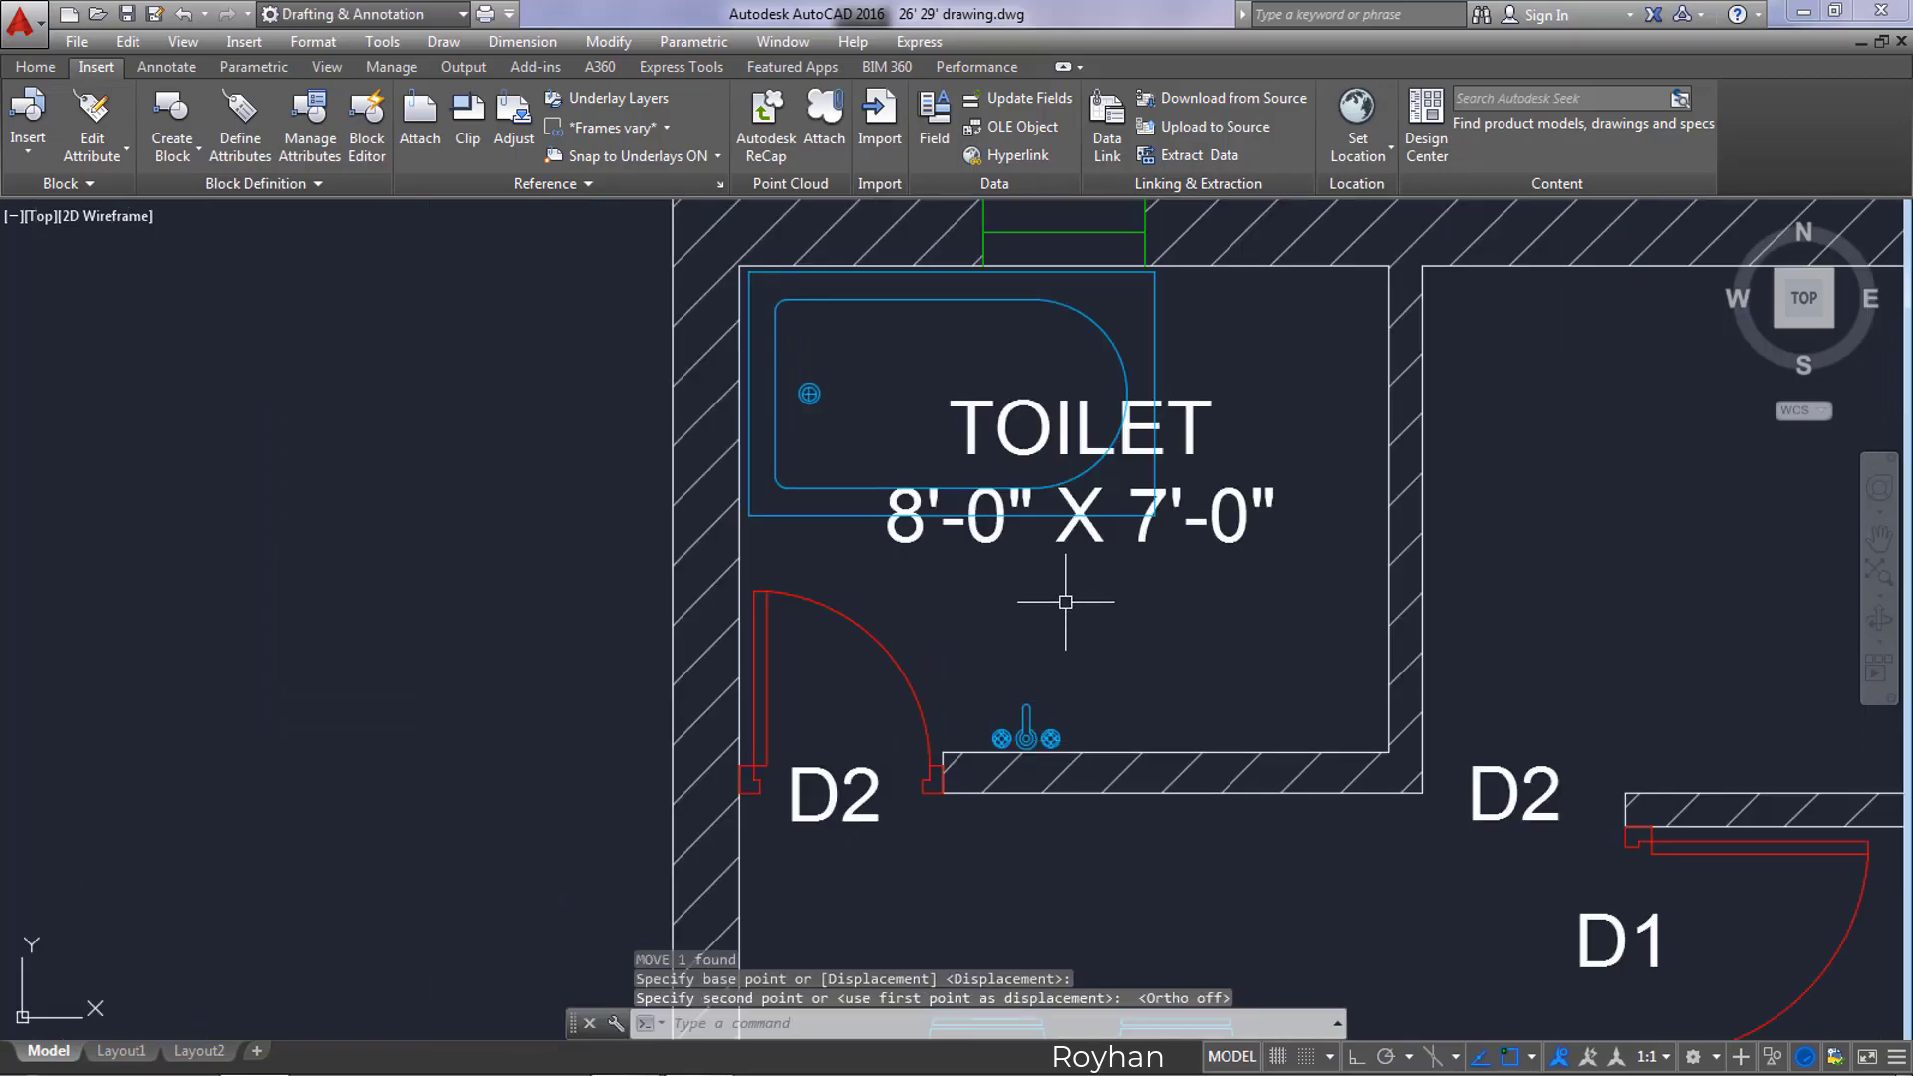
Step: Move the oval washbasin from outside the plan into the toilet, right of the faucet and just above the bottom wall
middle_drag(1053, 600, 1074, 665)
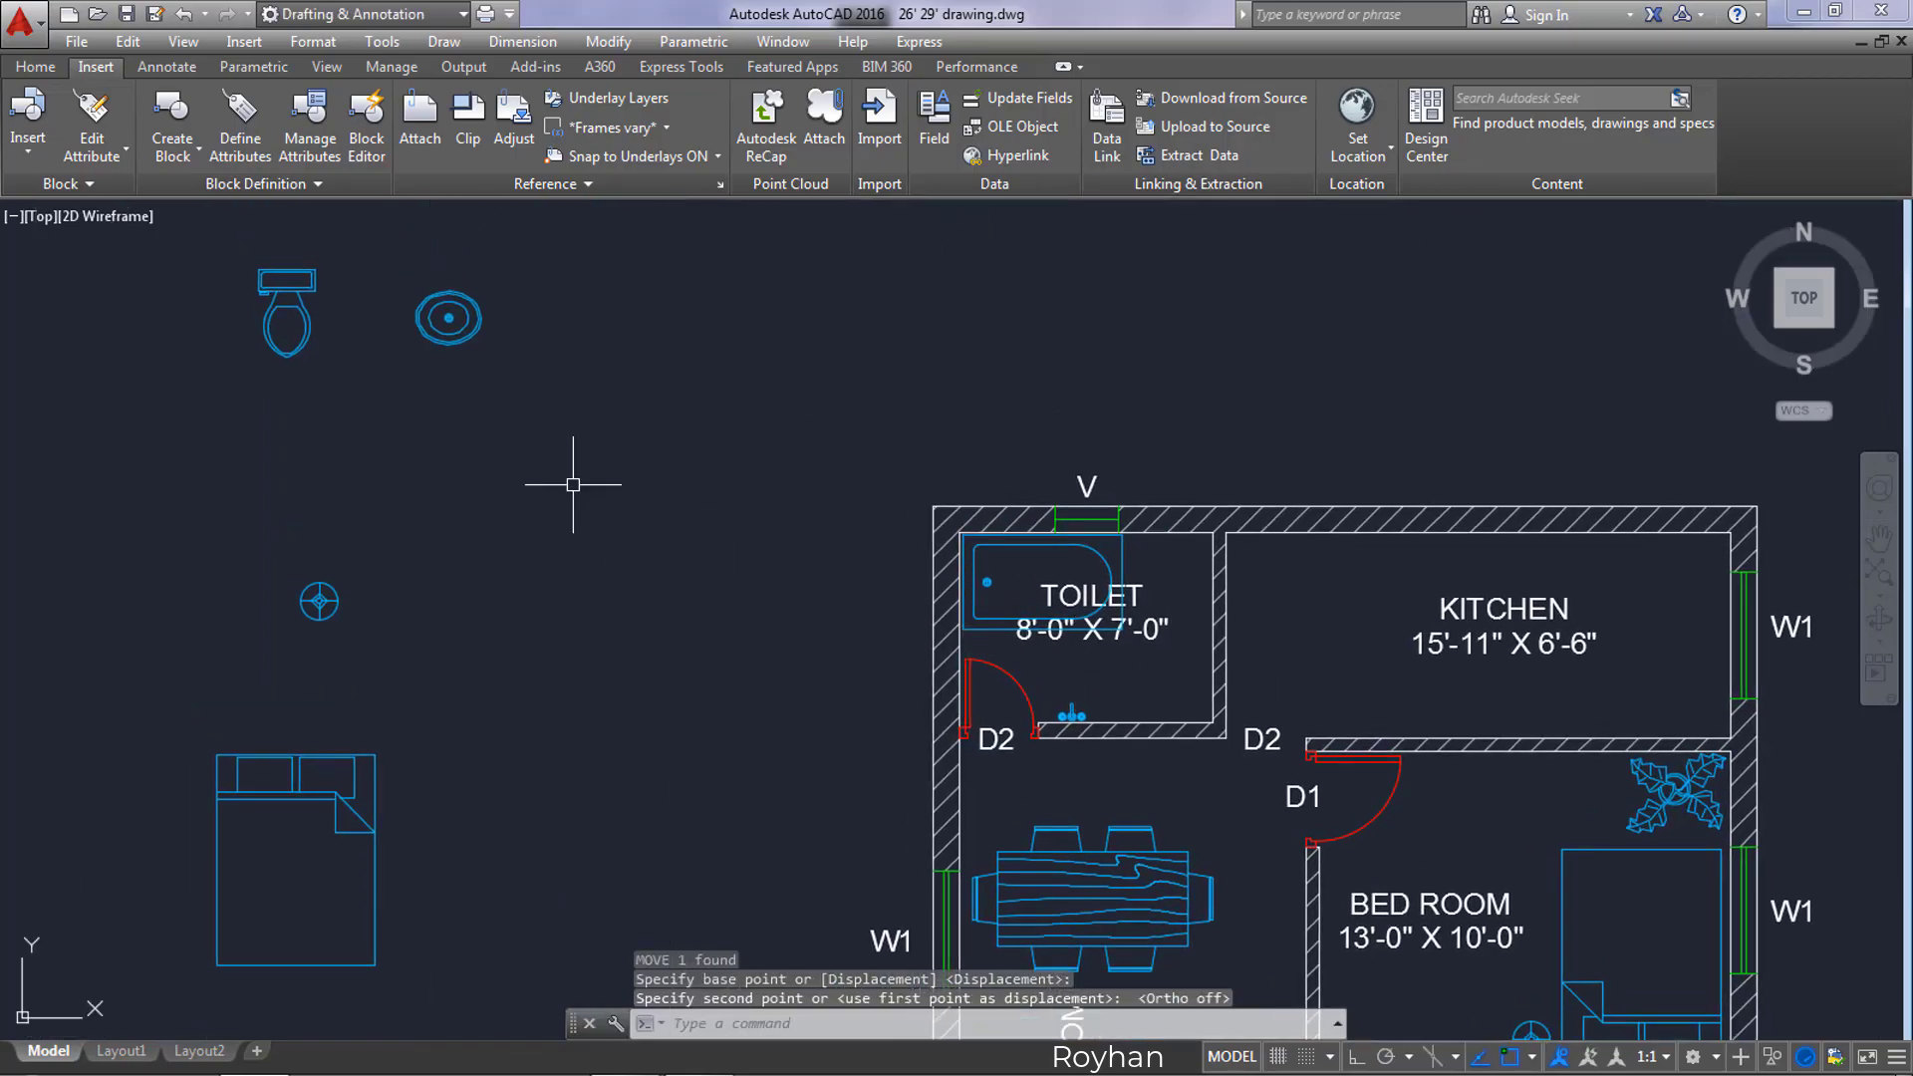
click(515, 377)
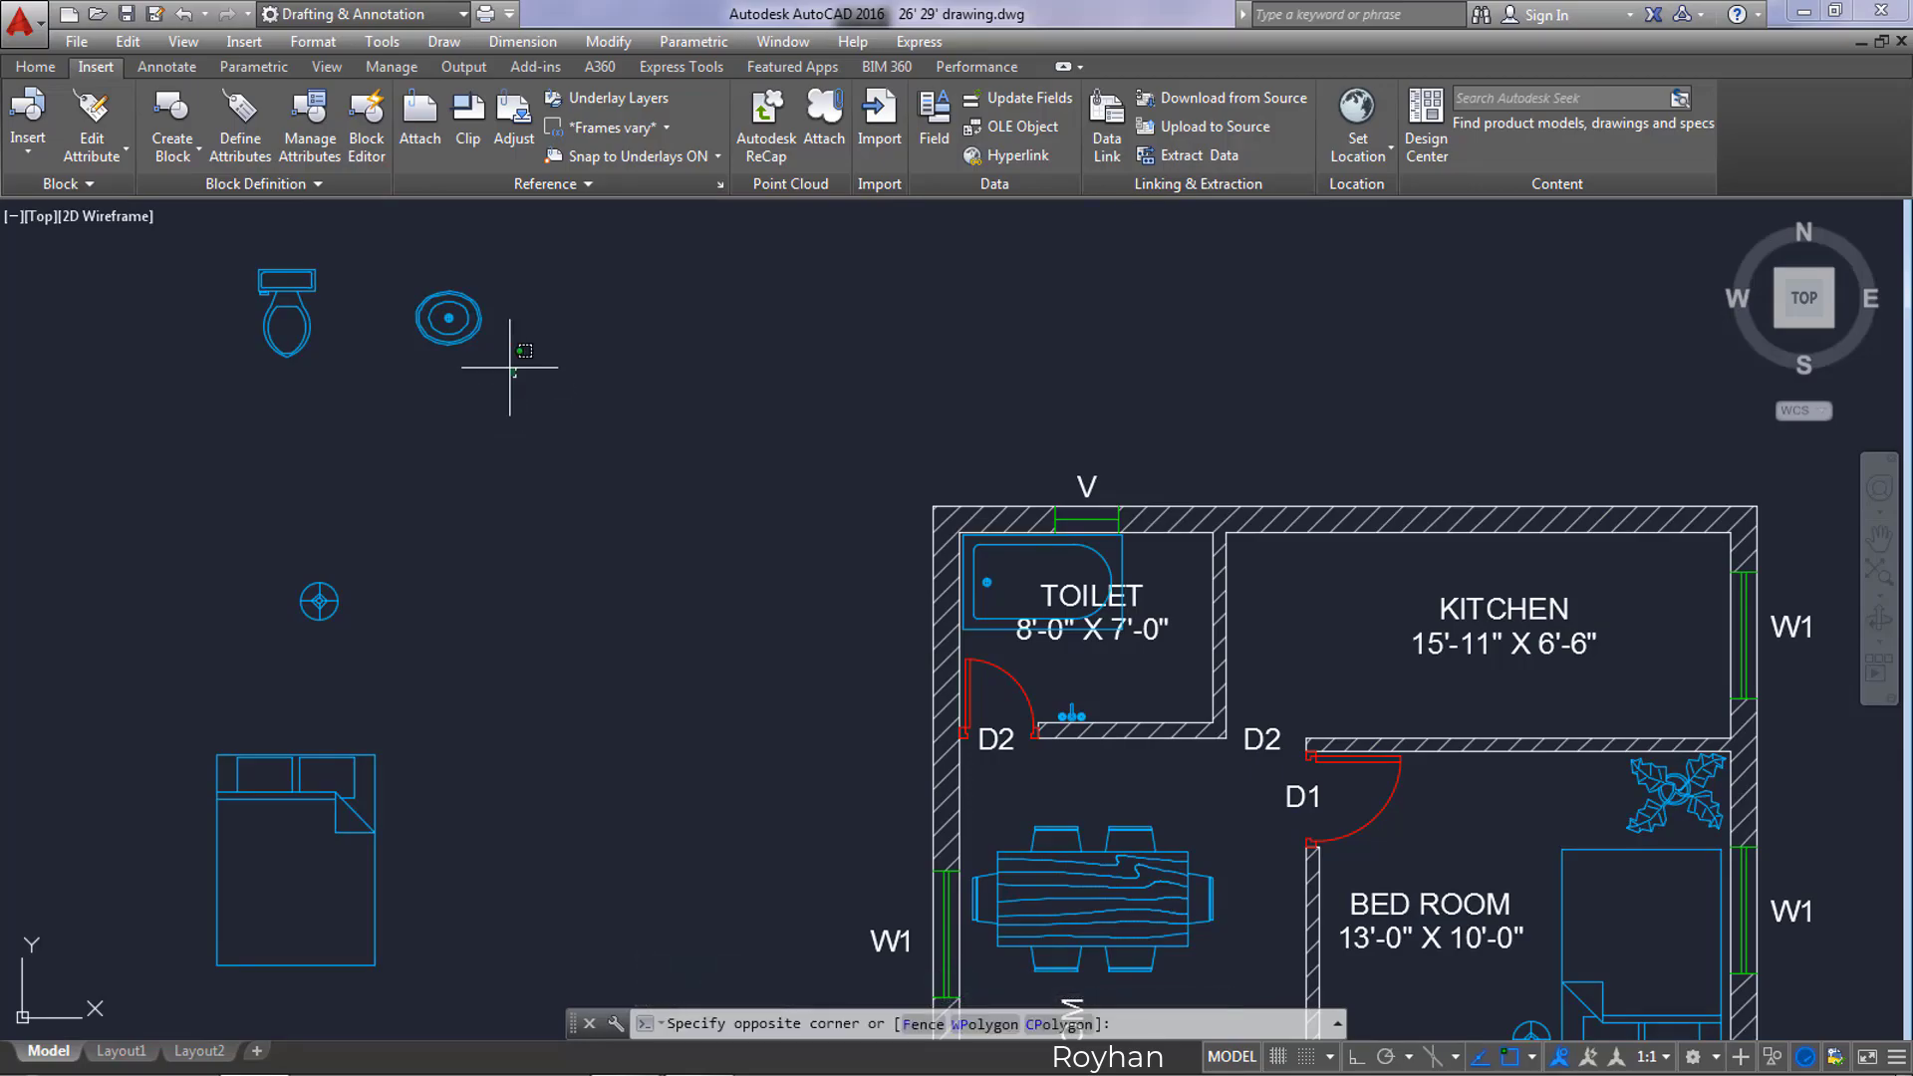
click(406, 286)
key(Return)
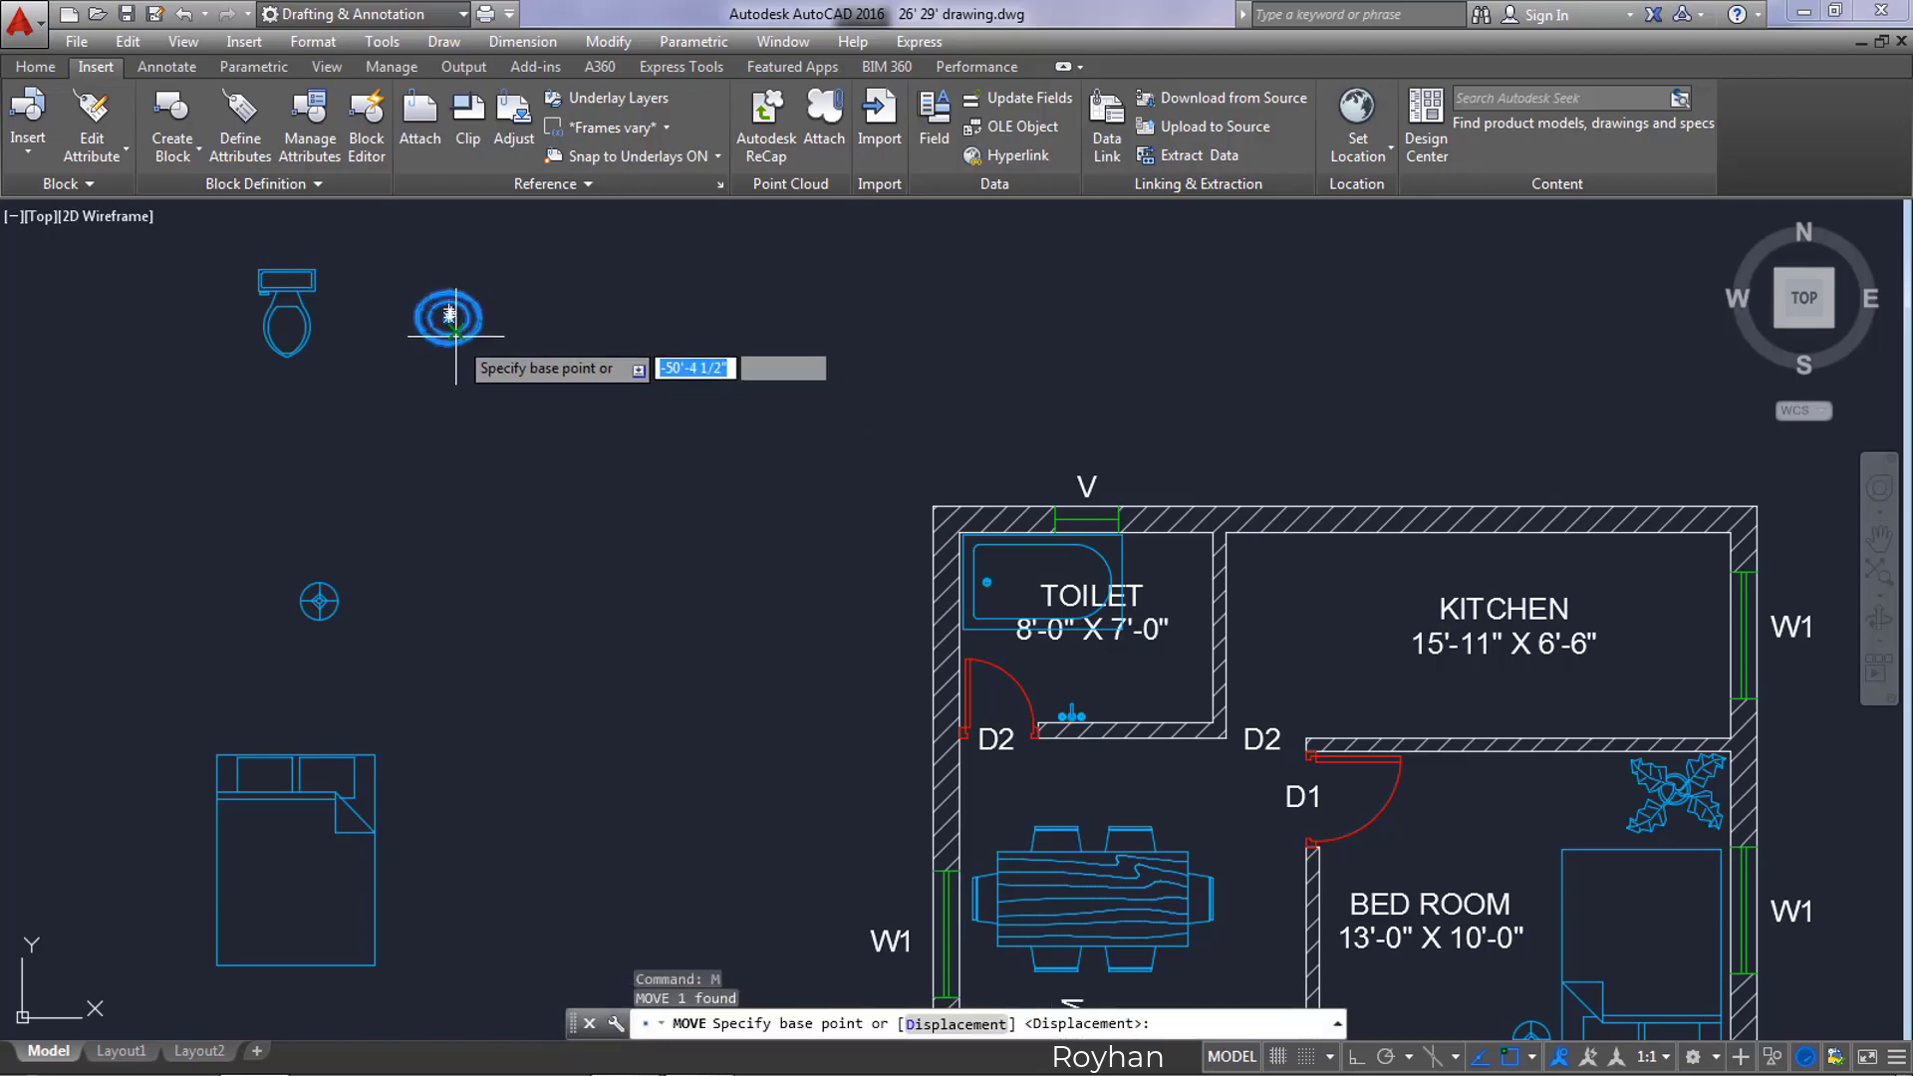
click(449, 318)
scroll(1123, 703, up, 3)
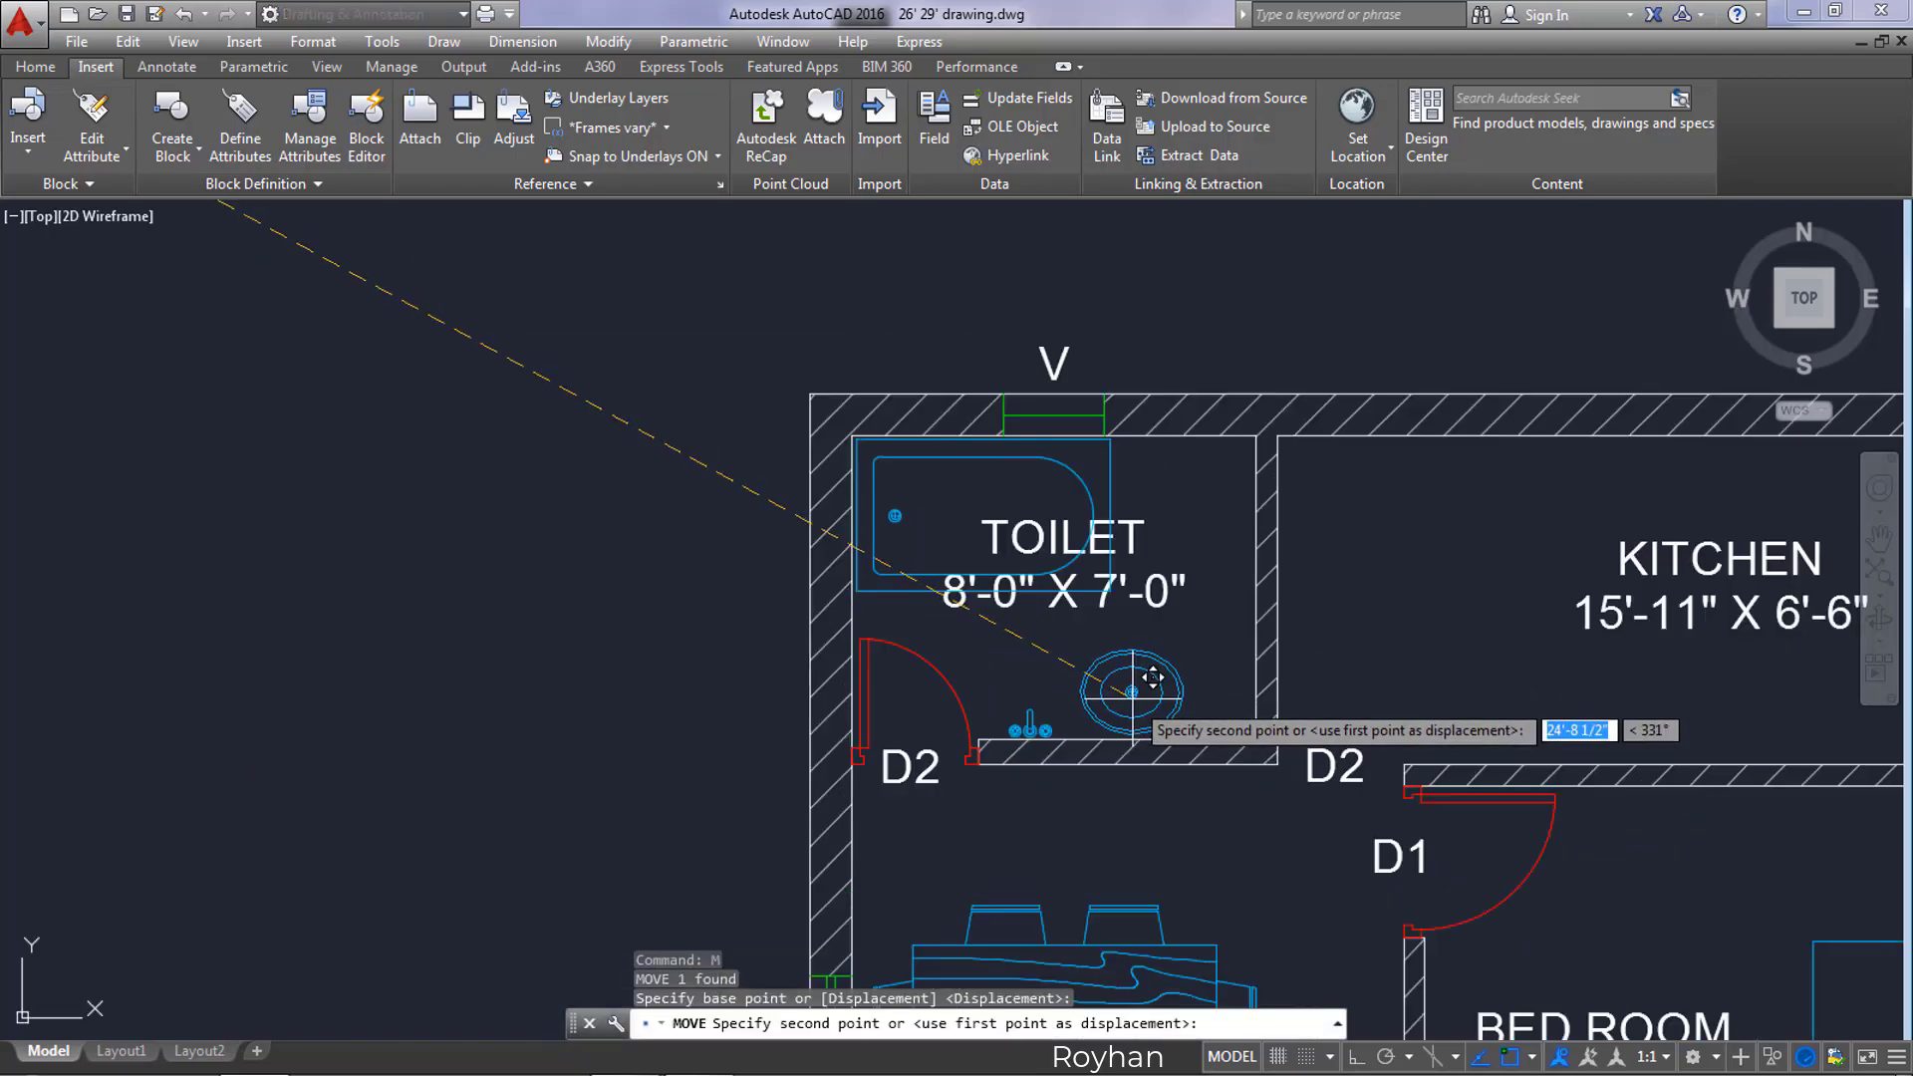
click(1126, 695)
scroll(648, 610, down, 2)
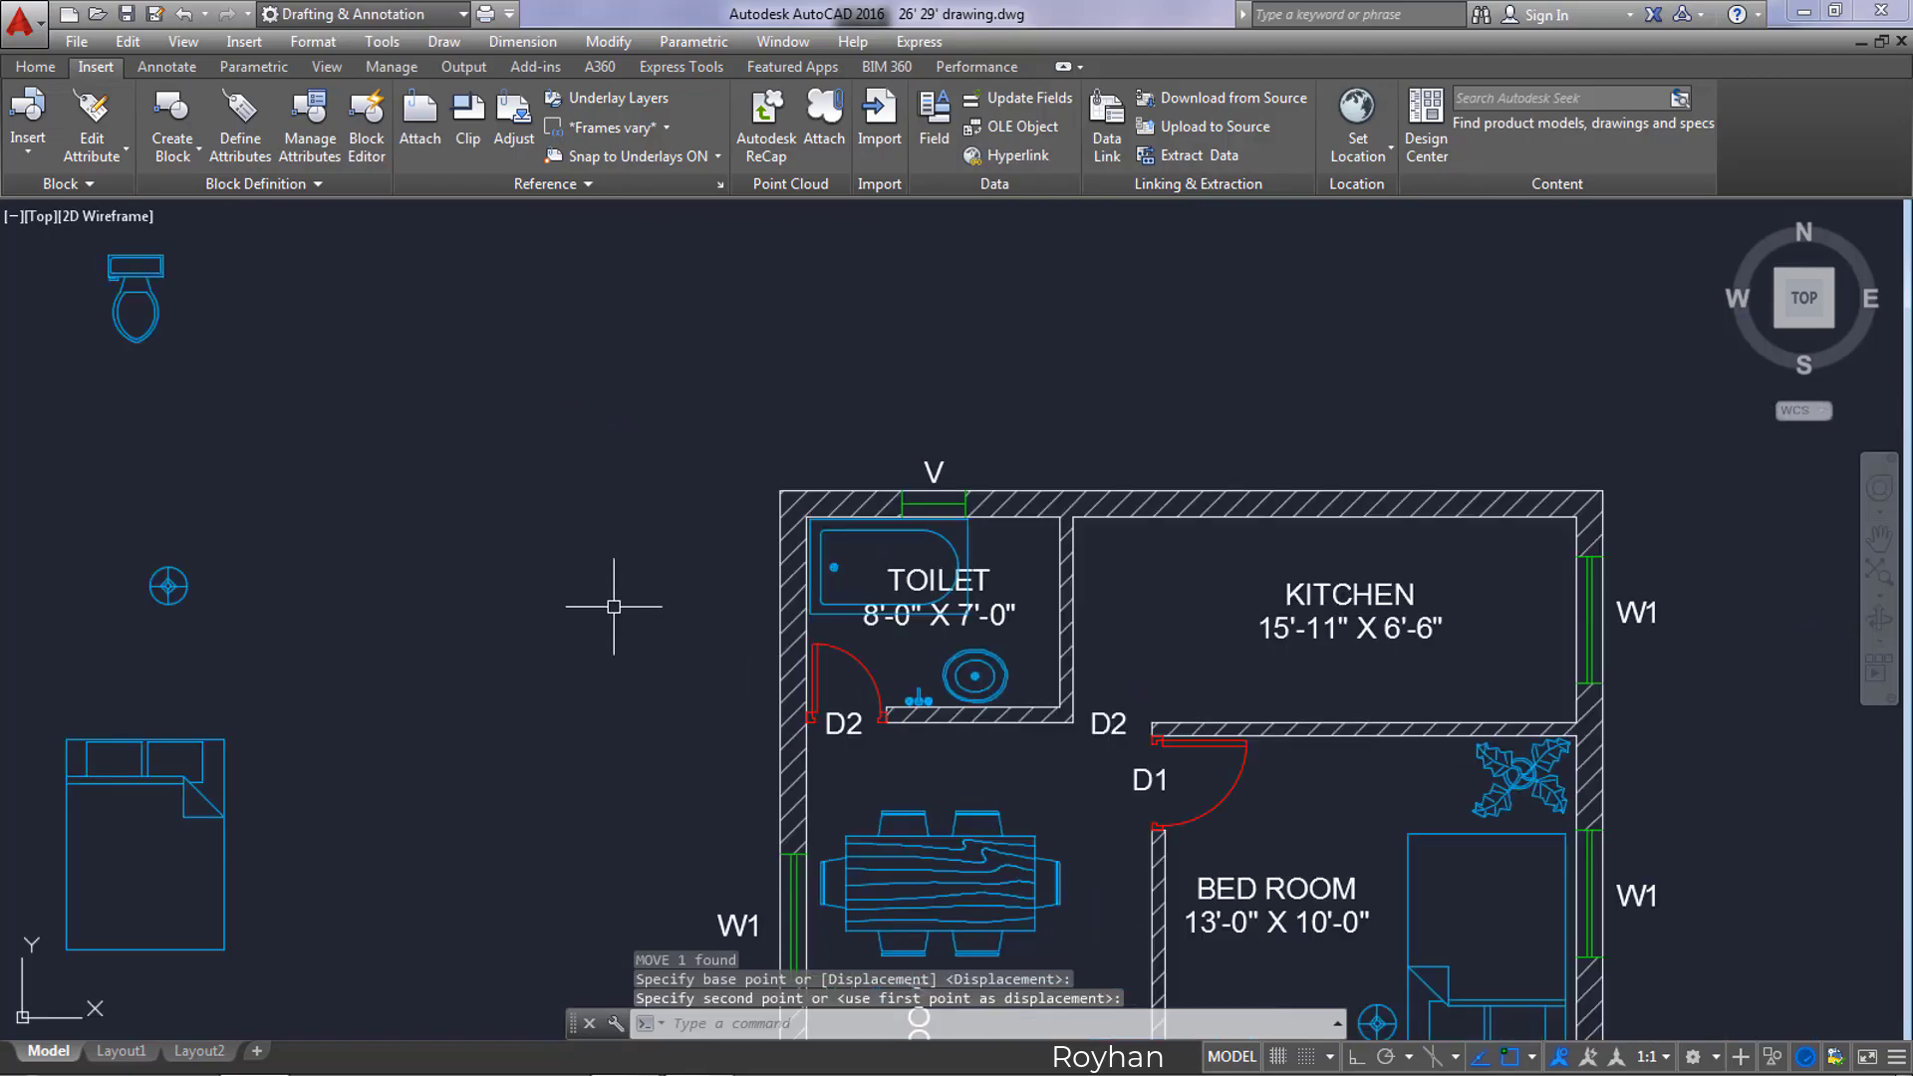
Step: Move the WC from outside the plan into the toilet's upper-right corner, with its tank against the top wall
click(319, 333)
click(89, 274)
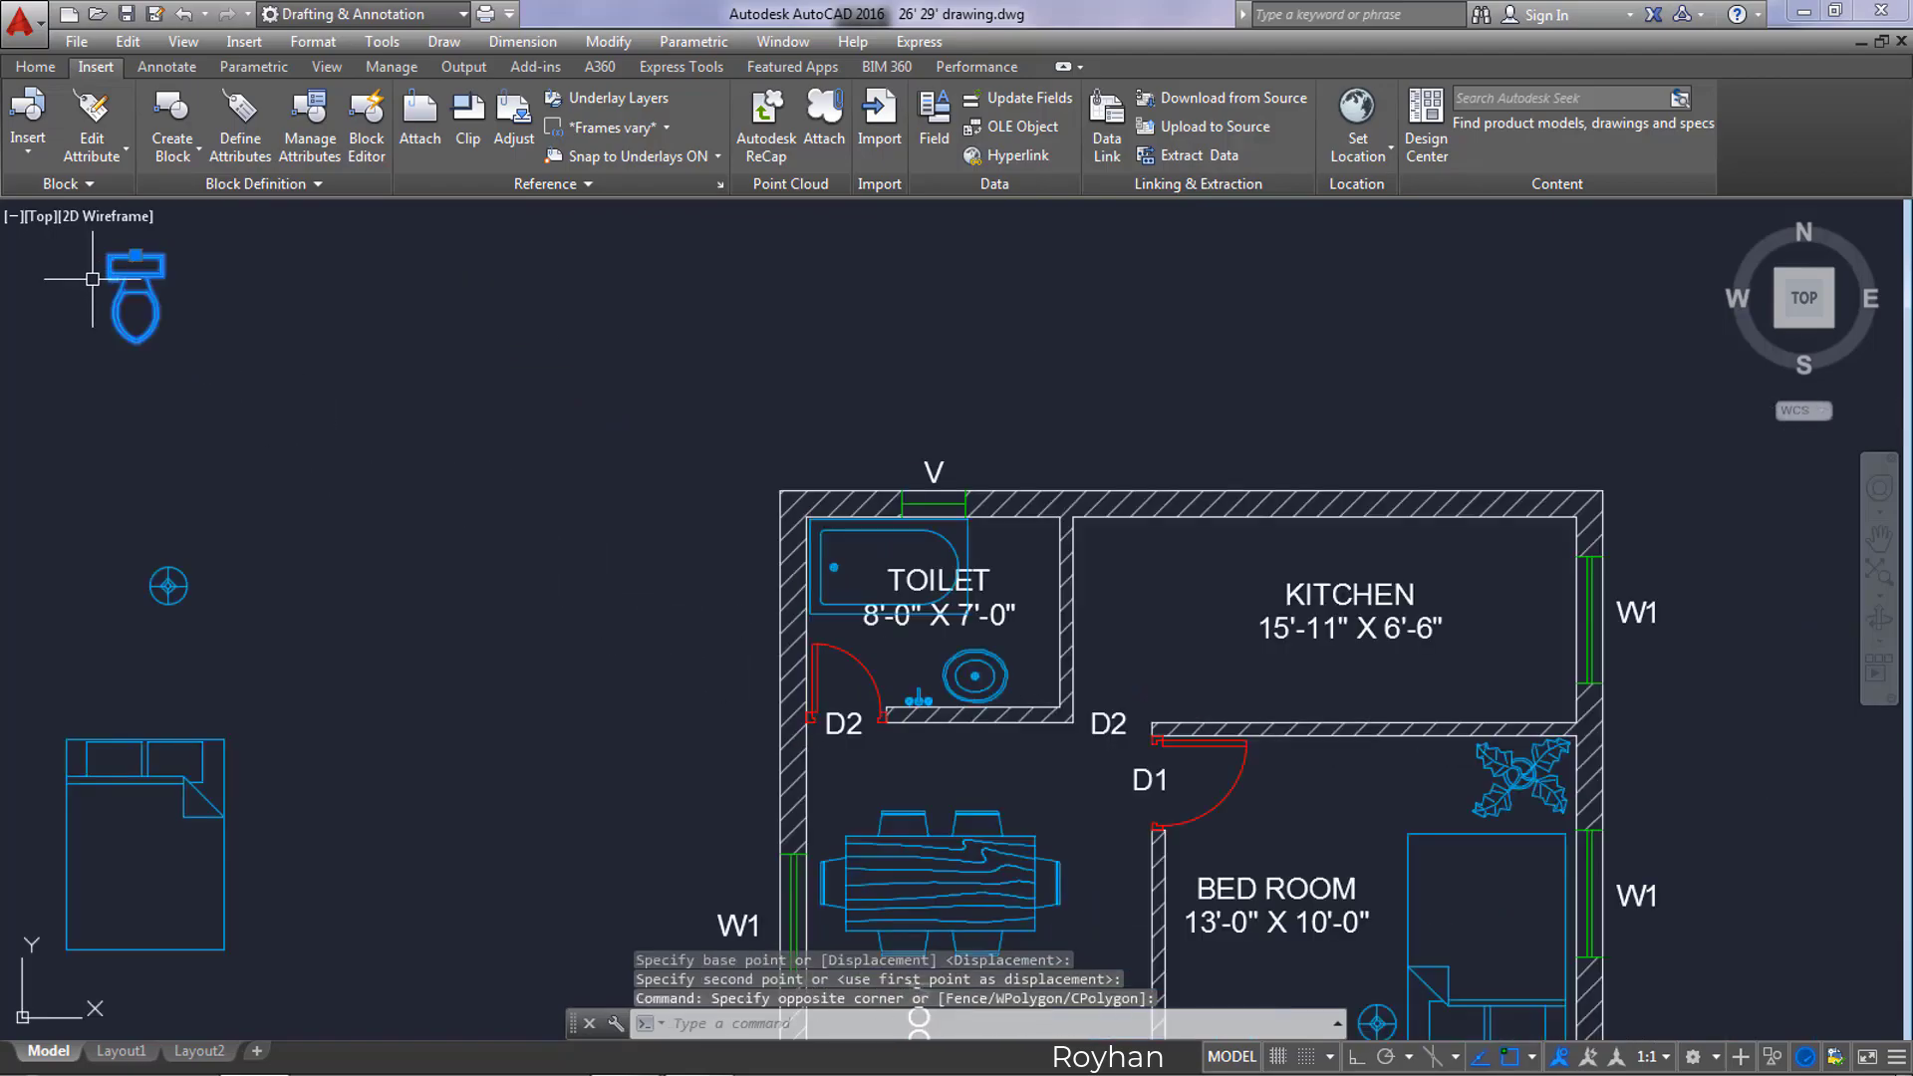
text(m)
key(Return)
click(130, 265)
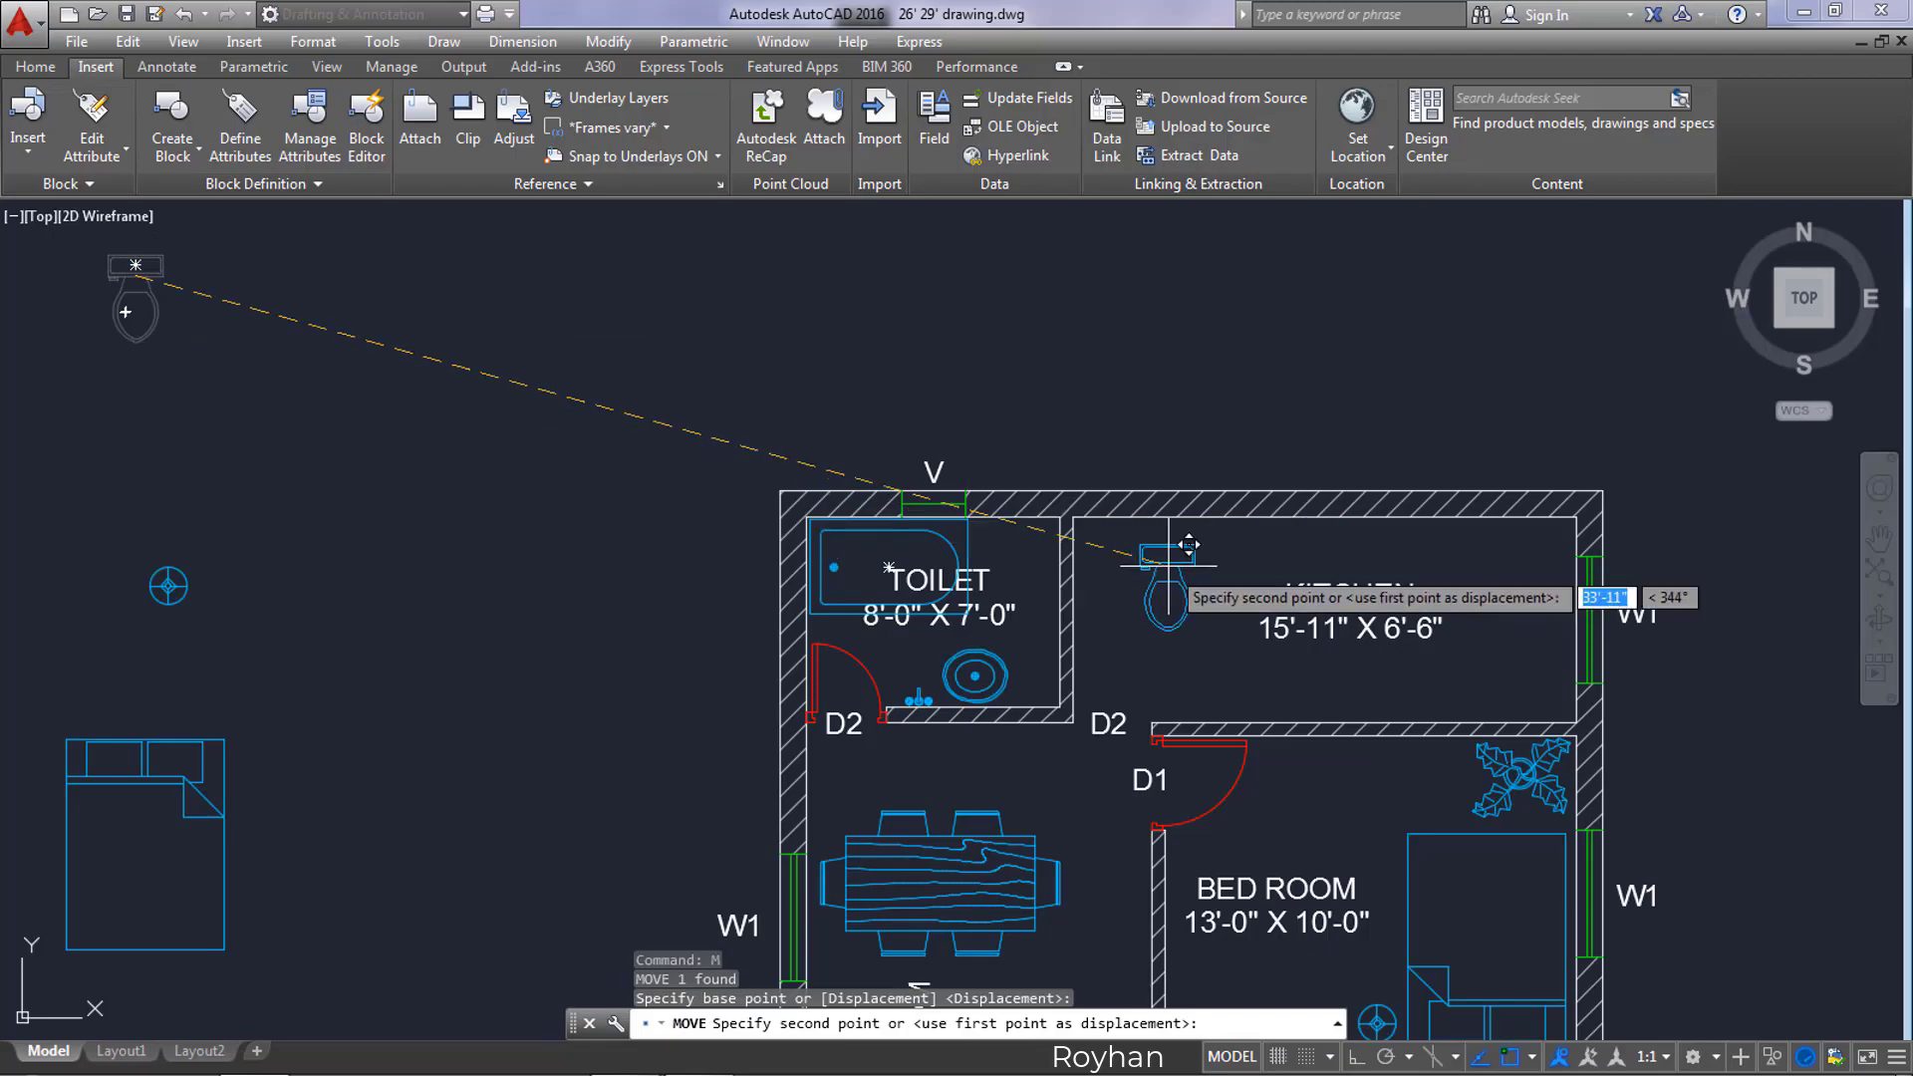
scroll(1086, 576, up, 2)
scroll(1074, 578, up, 2)
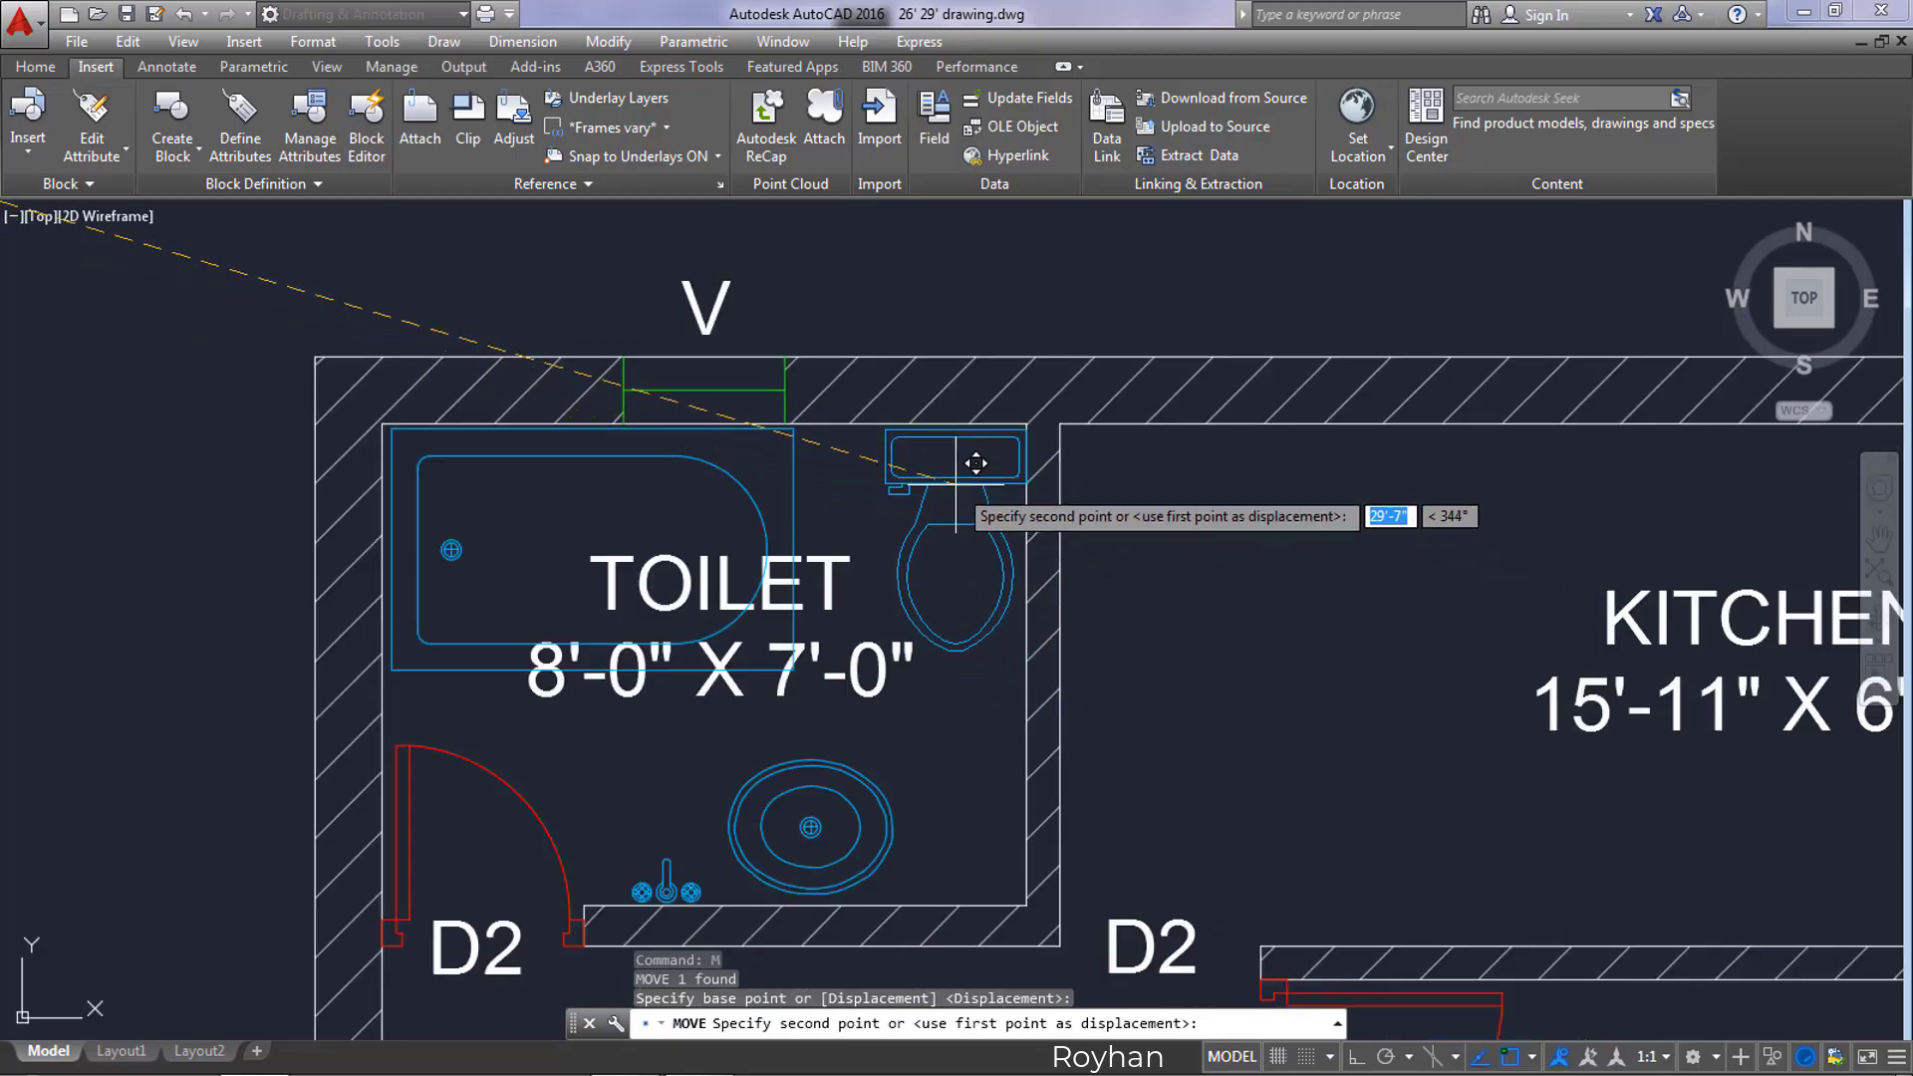
click(971, 461)
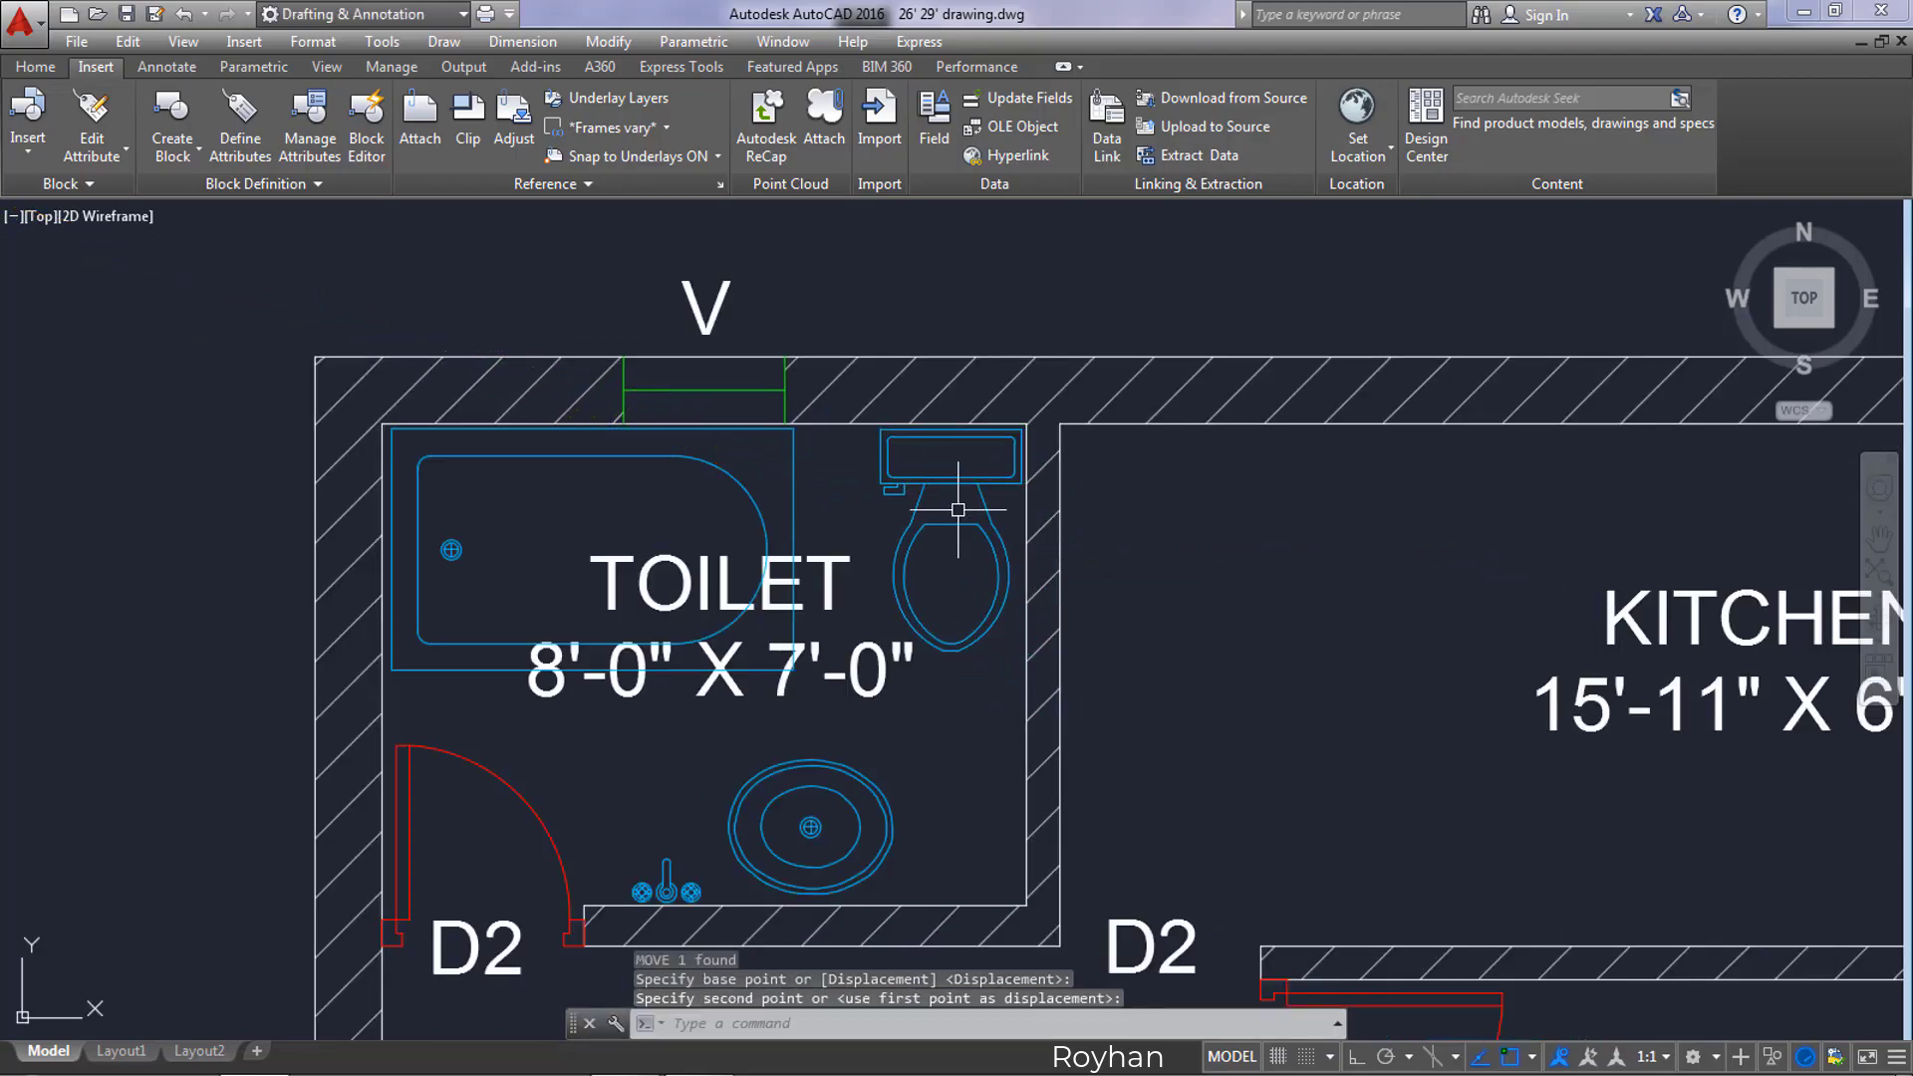
Step: Move the double-bowl sink from outside the plan into the kitchen, between the room label and window W1
scroll(971, 462, down, 4)
middle_drag(1194, 631, 1128, 586)
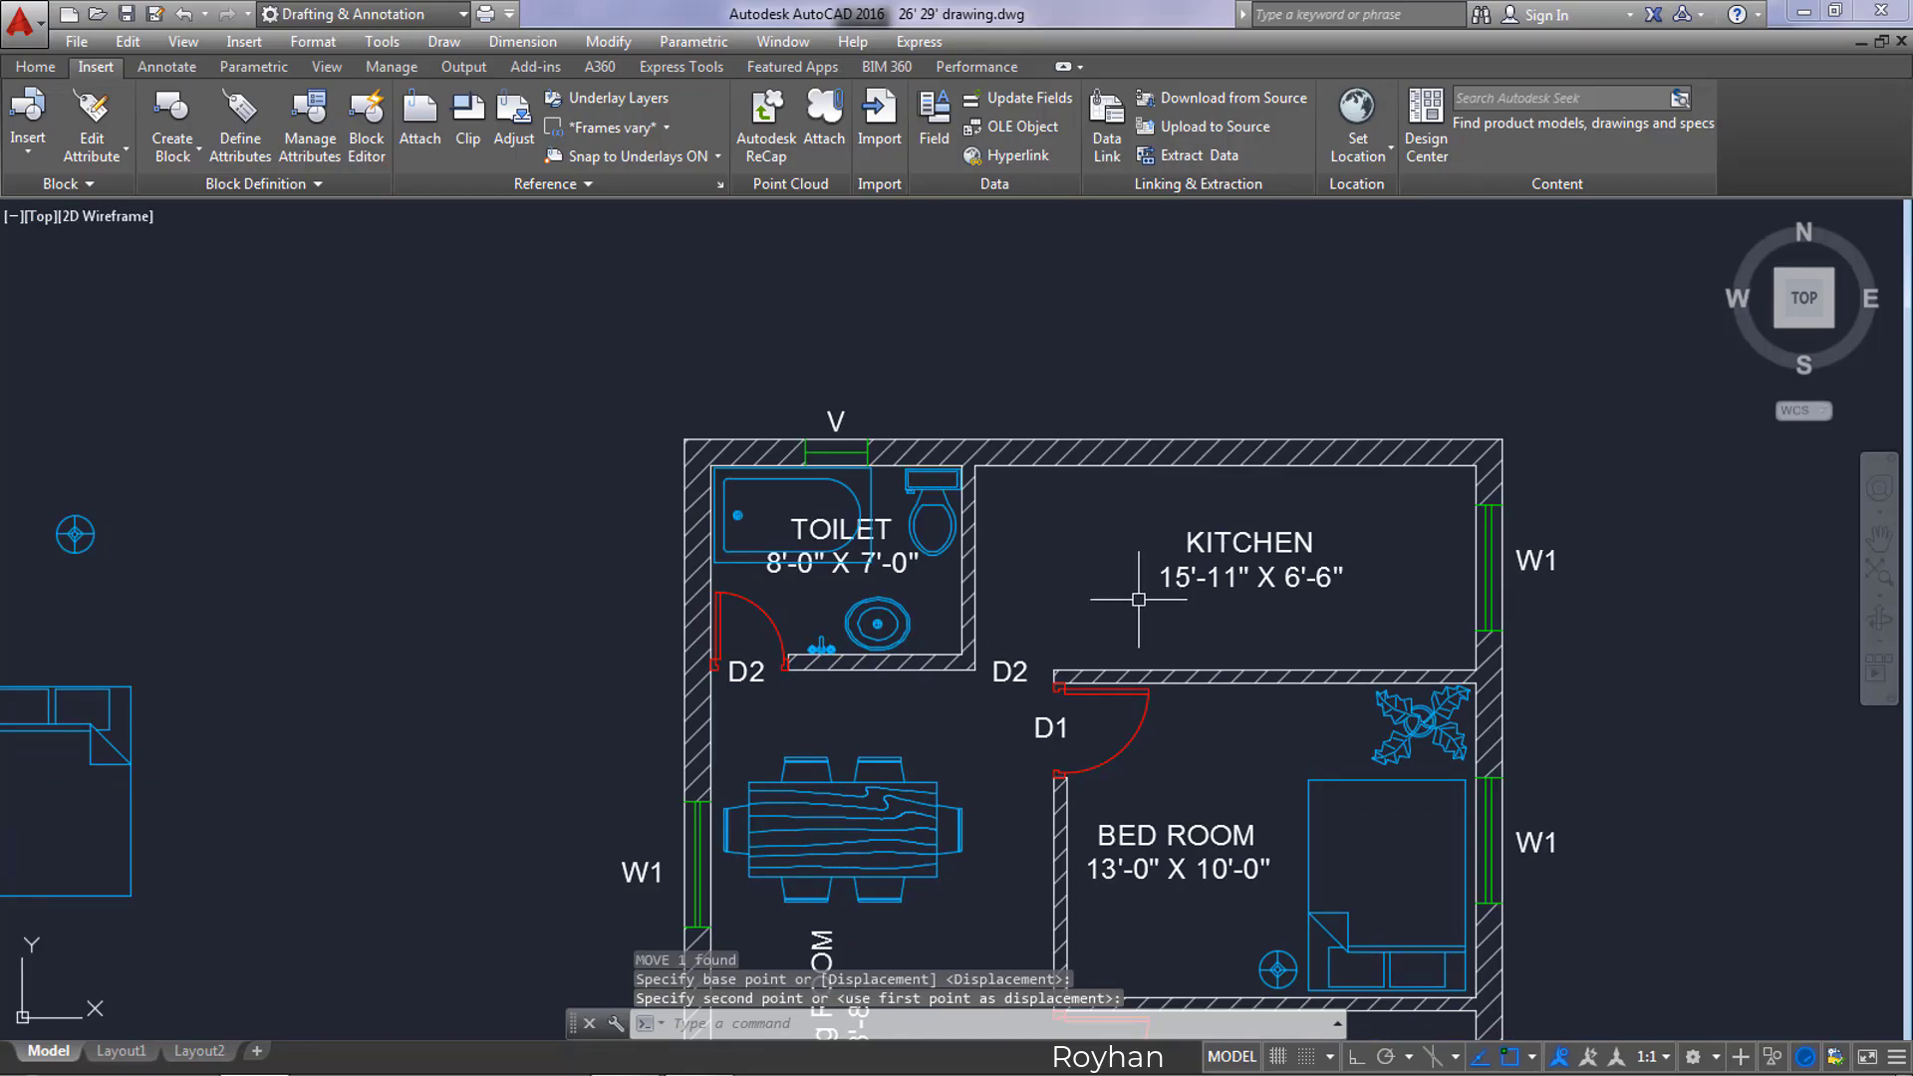
middle_drag(1316, 633, 1207, 535)
scroll(1204, 535, down, 2)
middle_drag(1216, 622, 1115, 674)
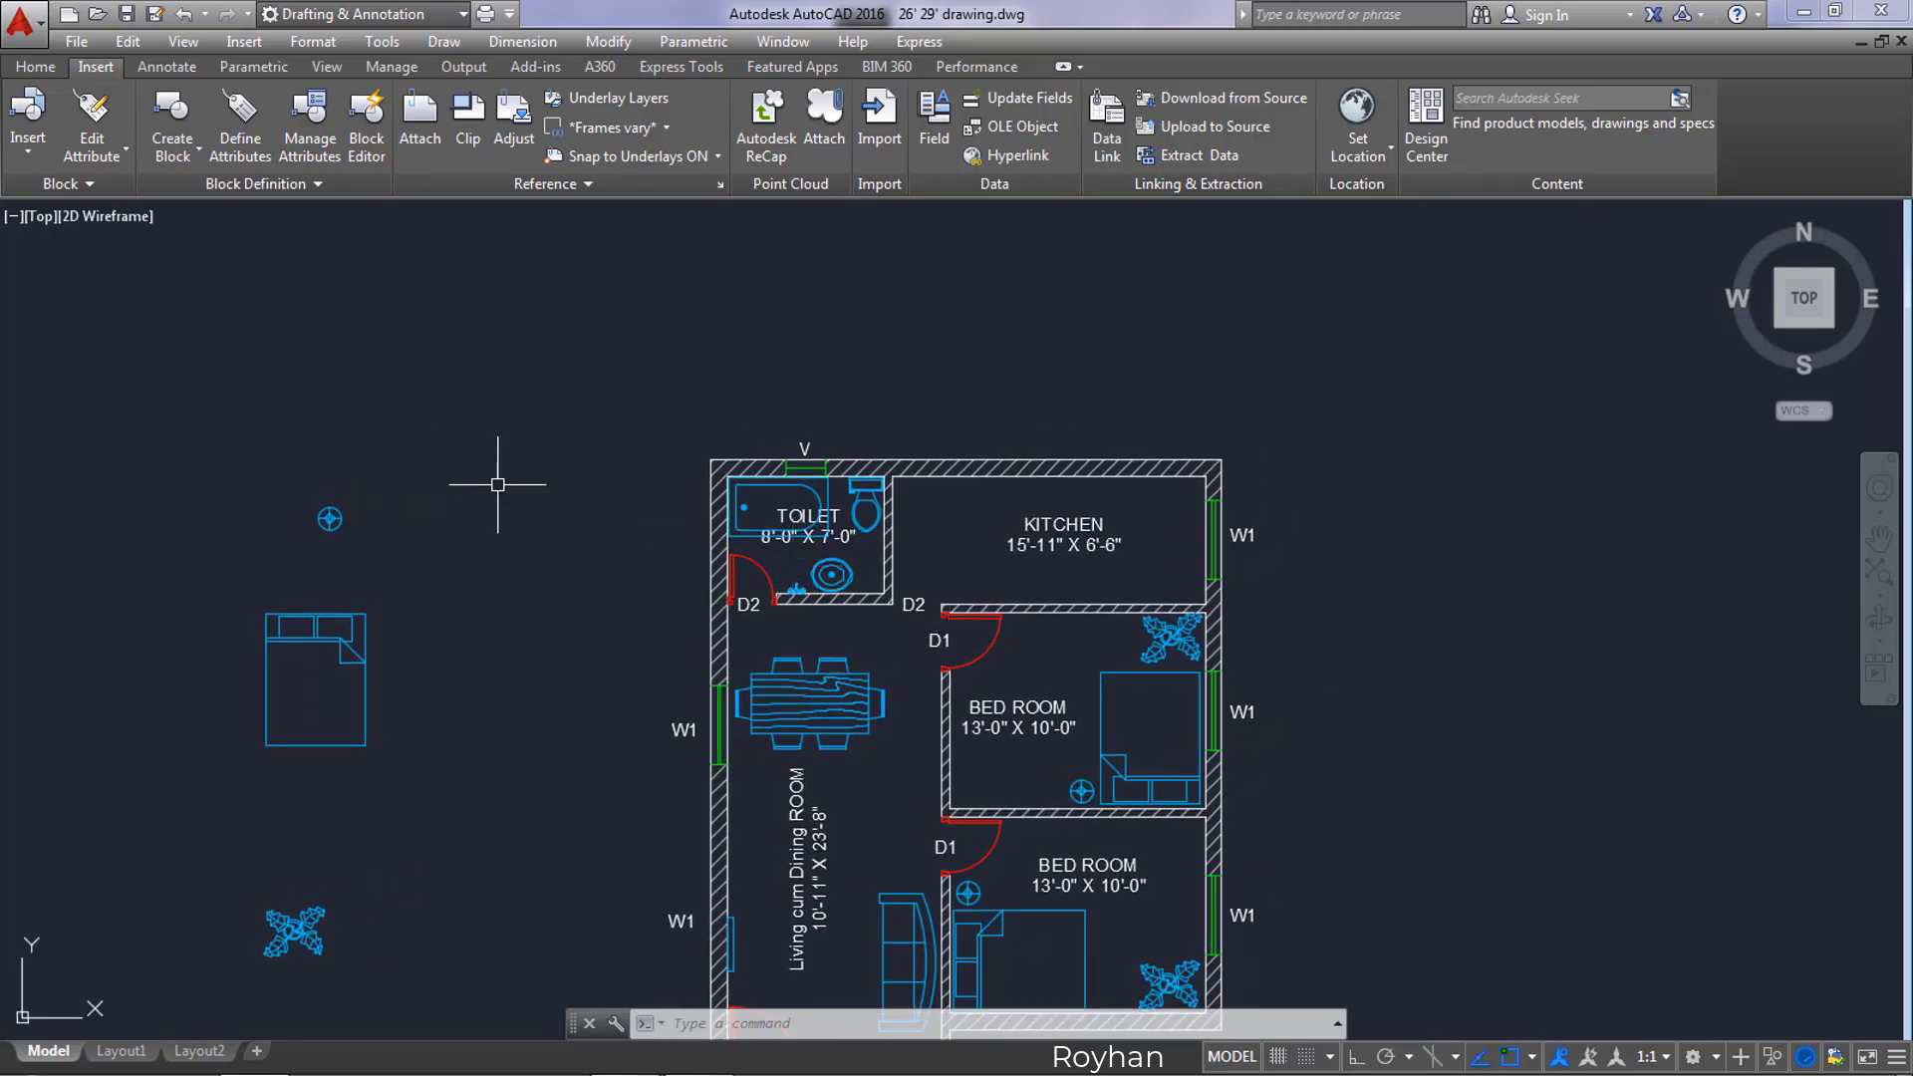
scroll(497, 543, down, 2)
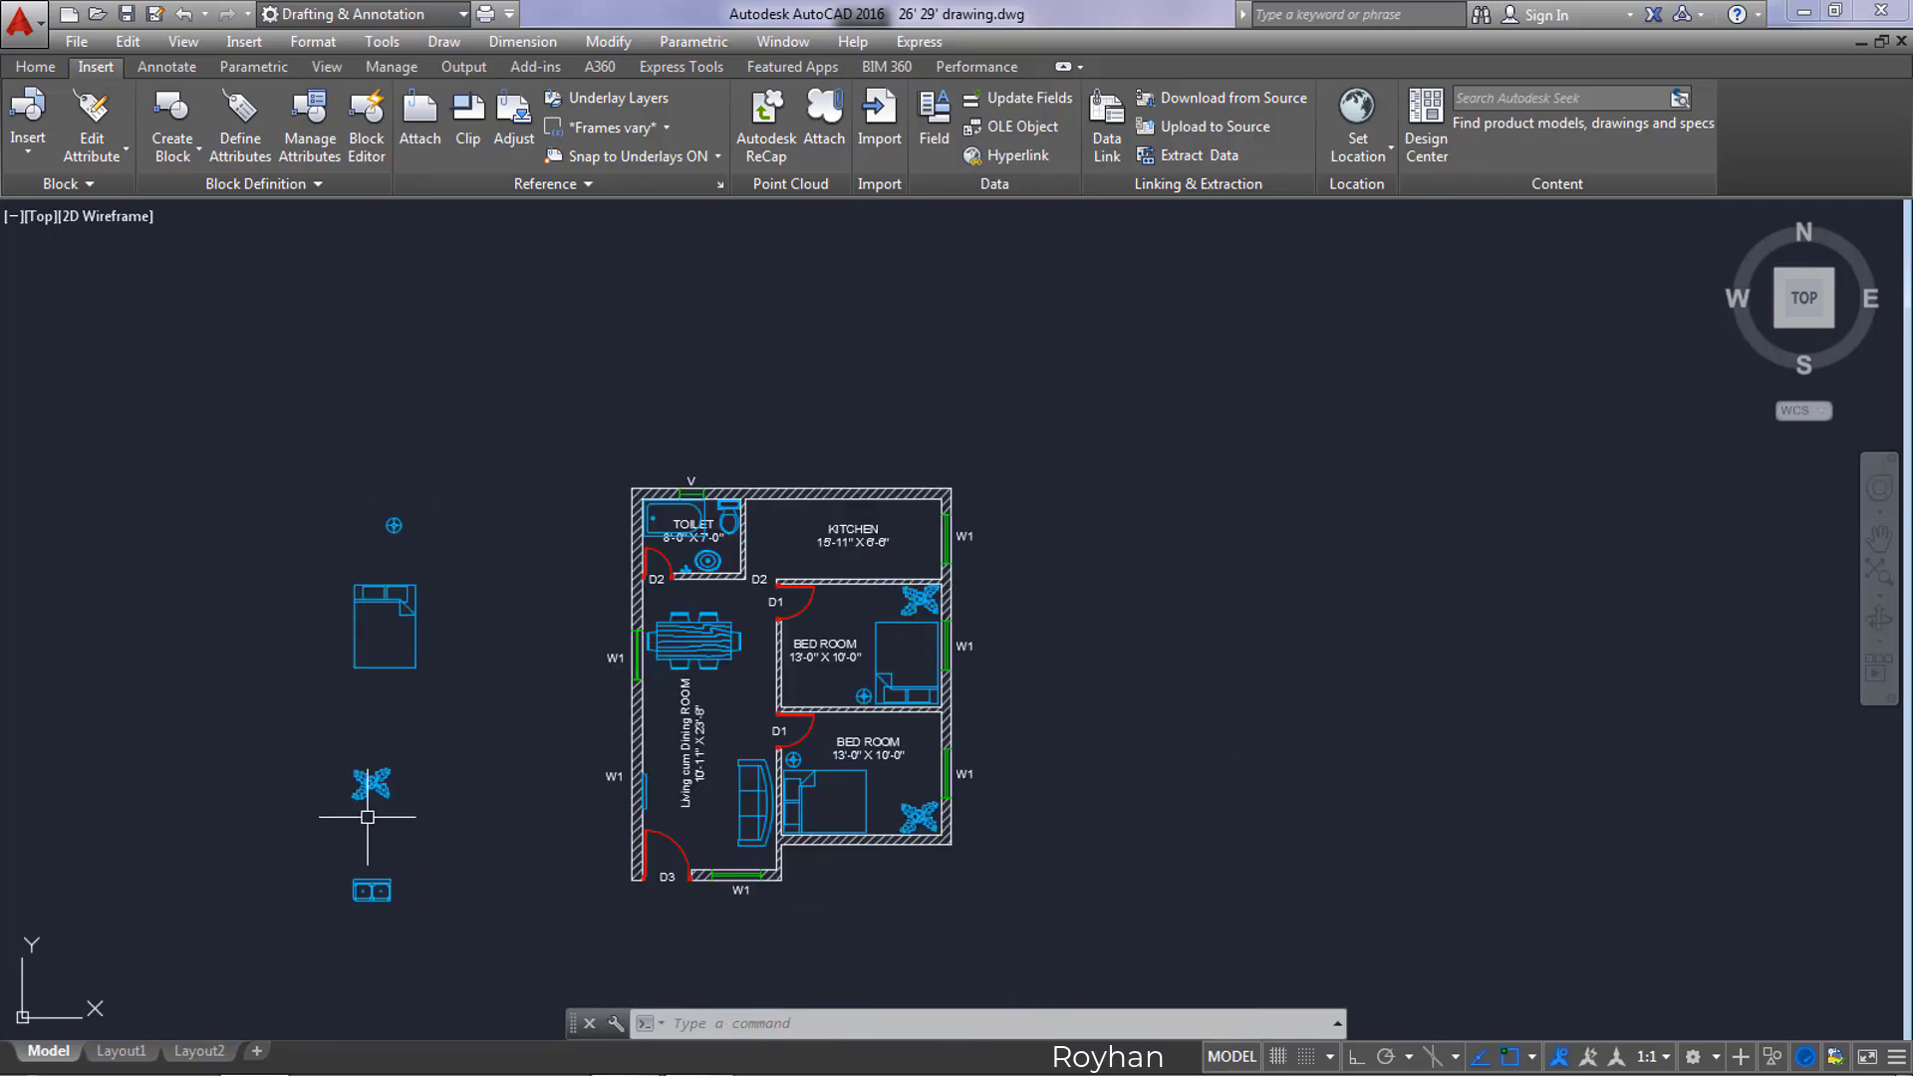
click(401, 907)
click(347, 870)
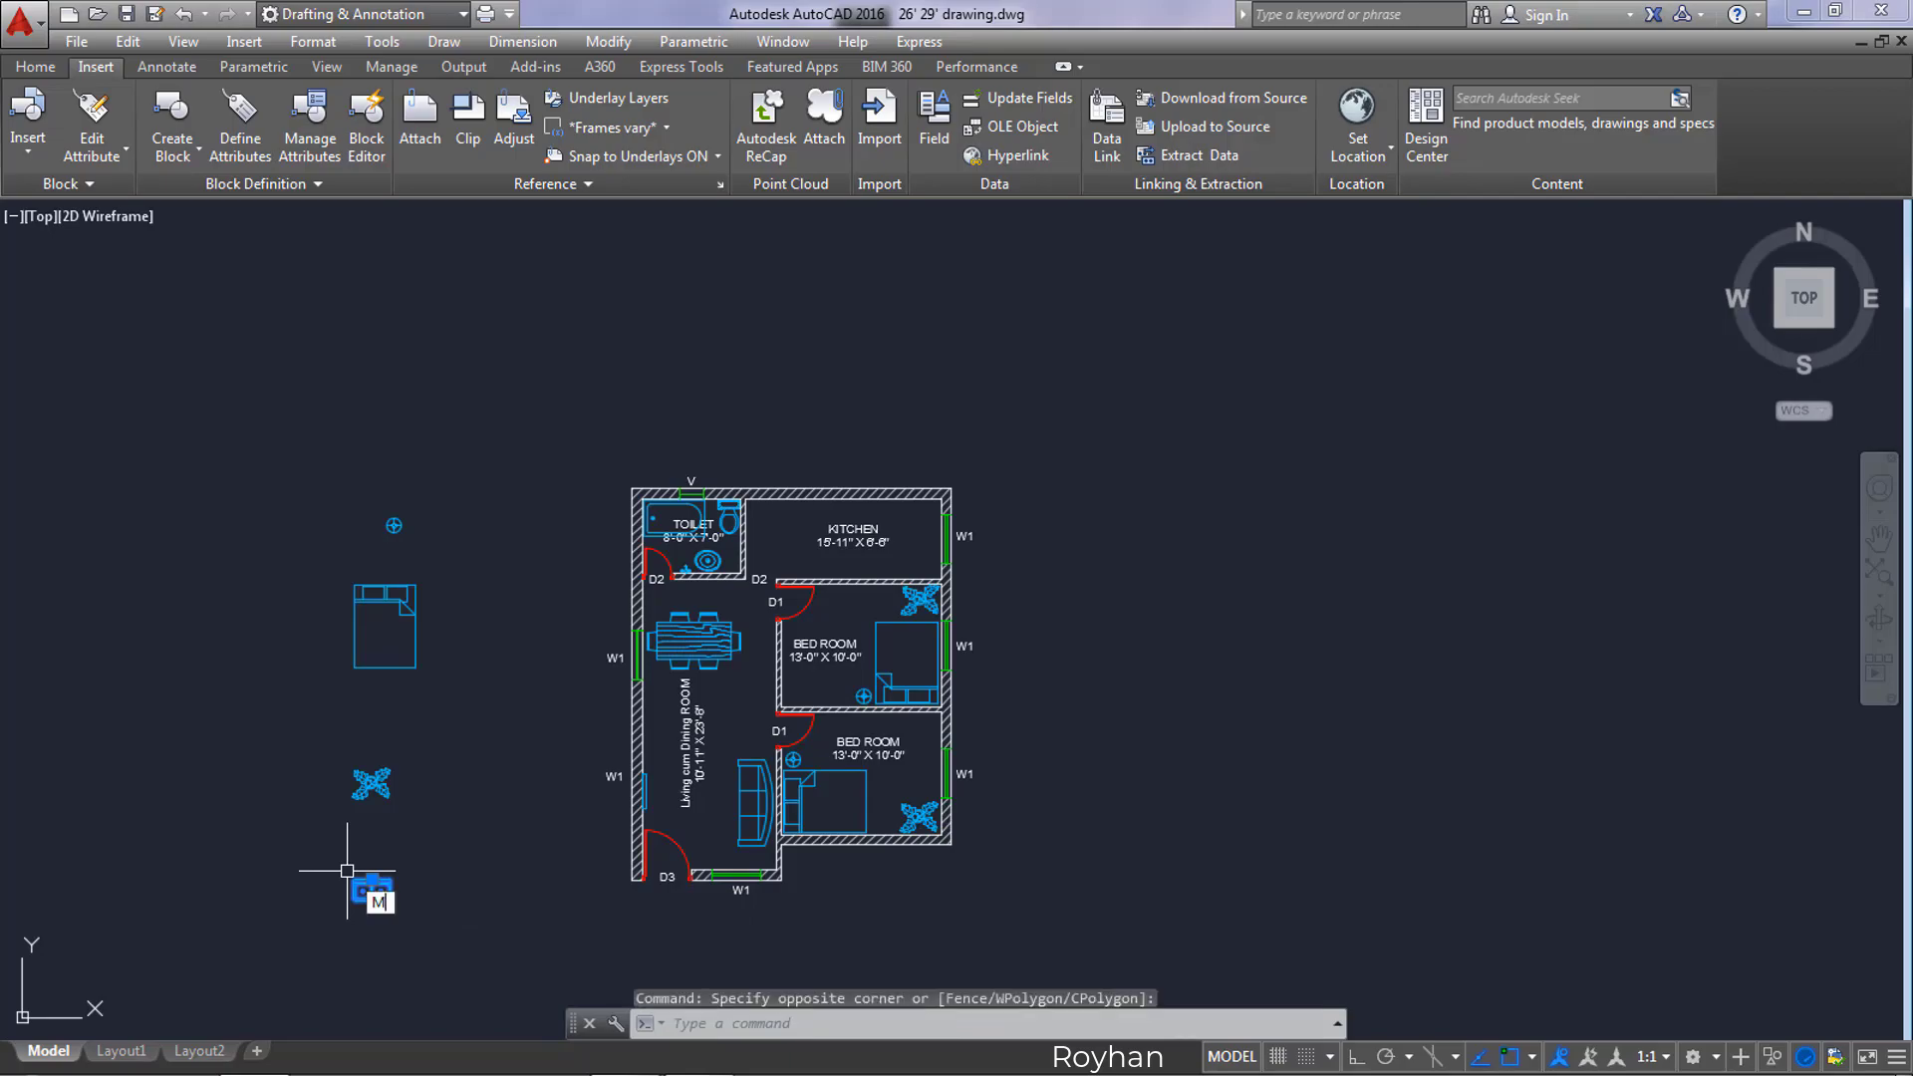
key(Return)
click(377, 877)
scroll(894, 554, up, 2)
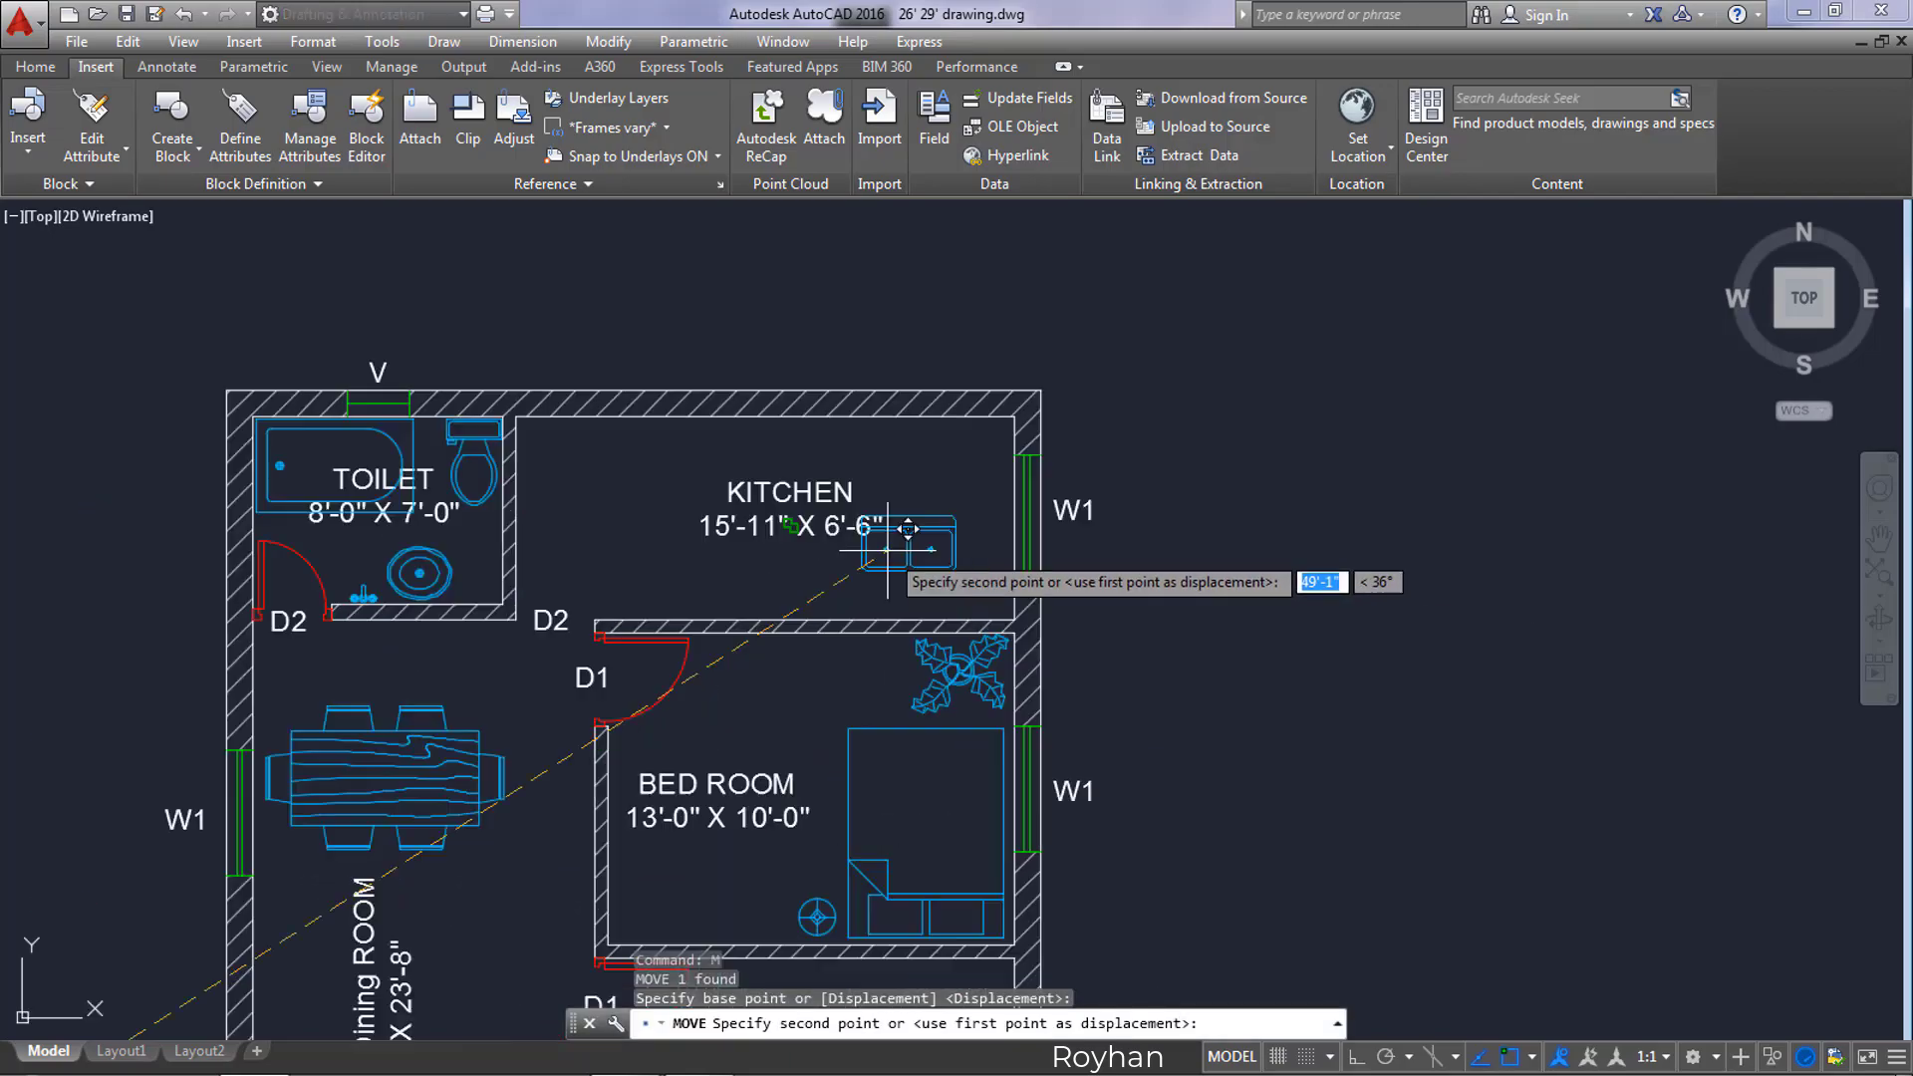
scroll(889, 551, up, 3)
click(919, 529)
Step: Rotate the kitchen sink 270 degrees so that its back edge faces window W1
click(939, 550)
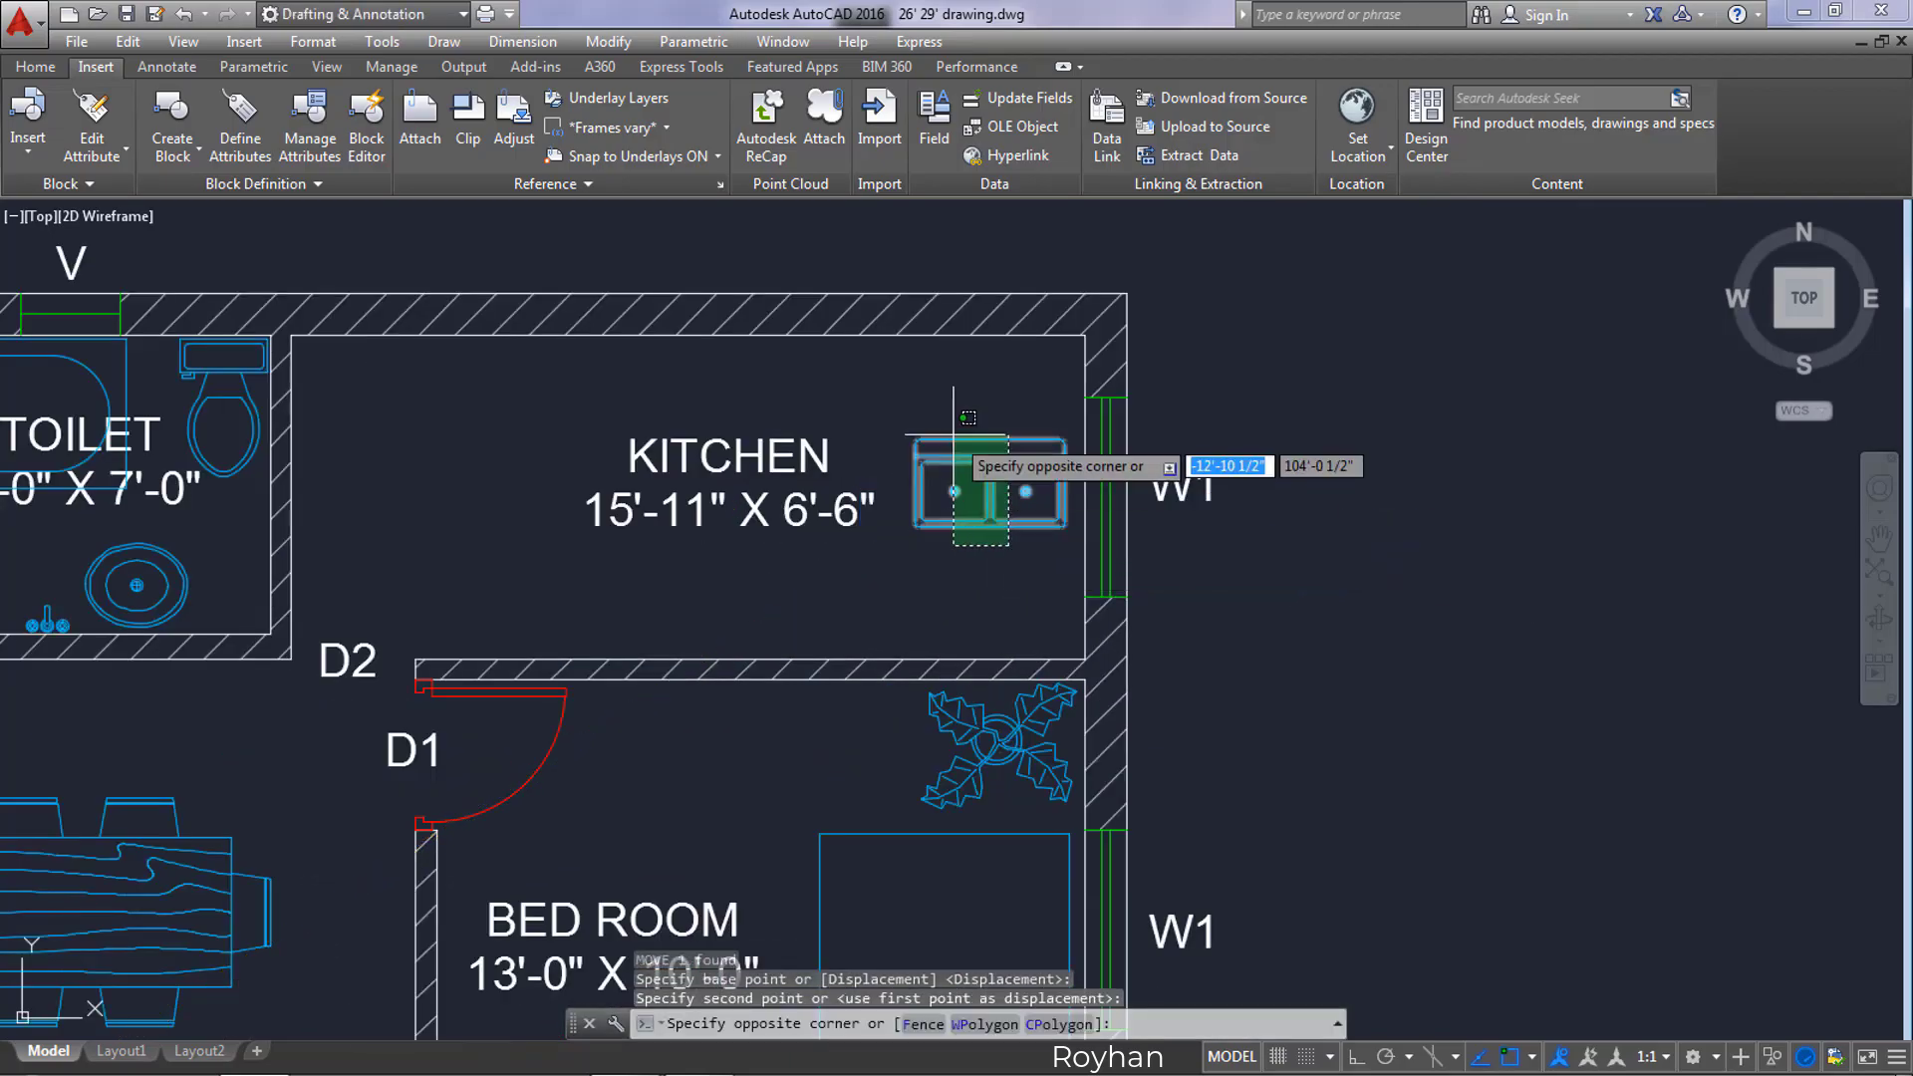
click(954, 434)
text(RO)
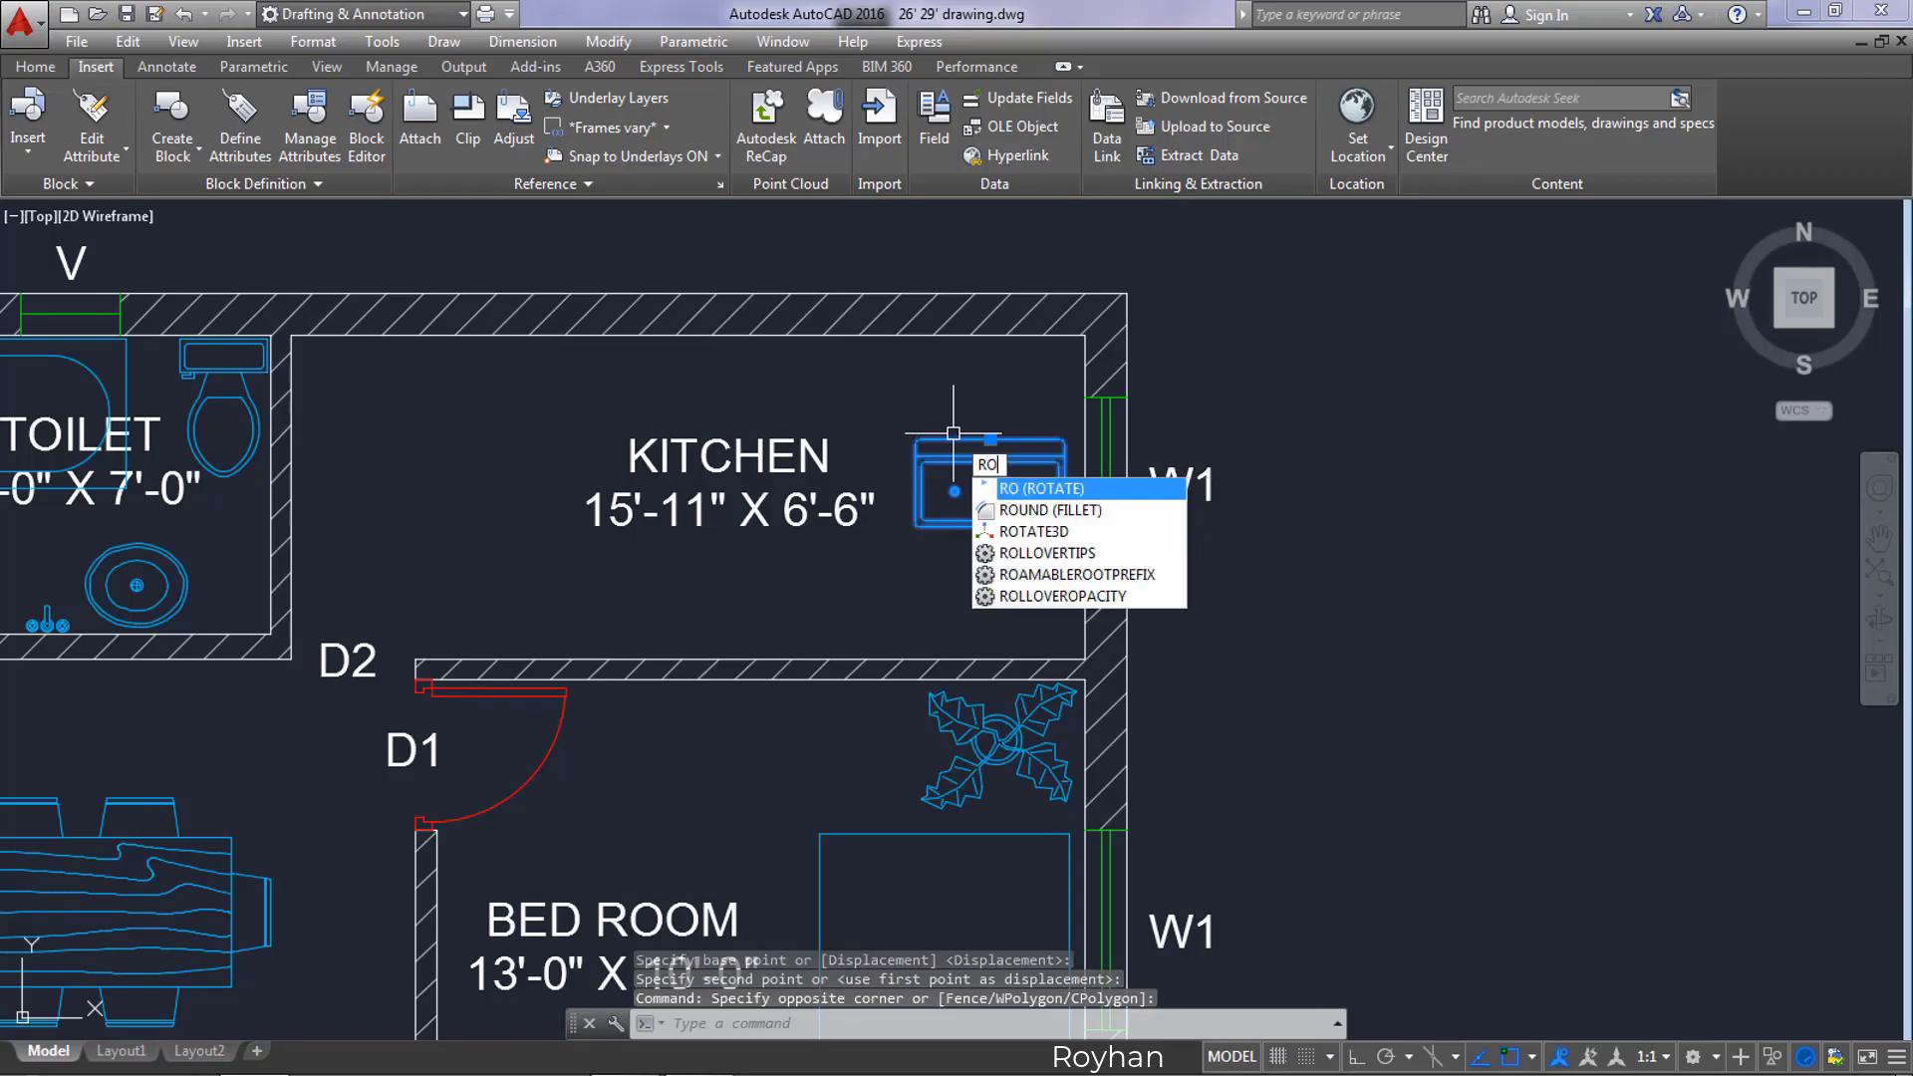
key(Return)
click(998, 466)
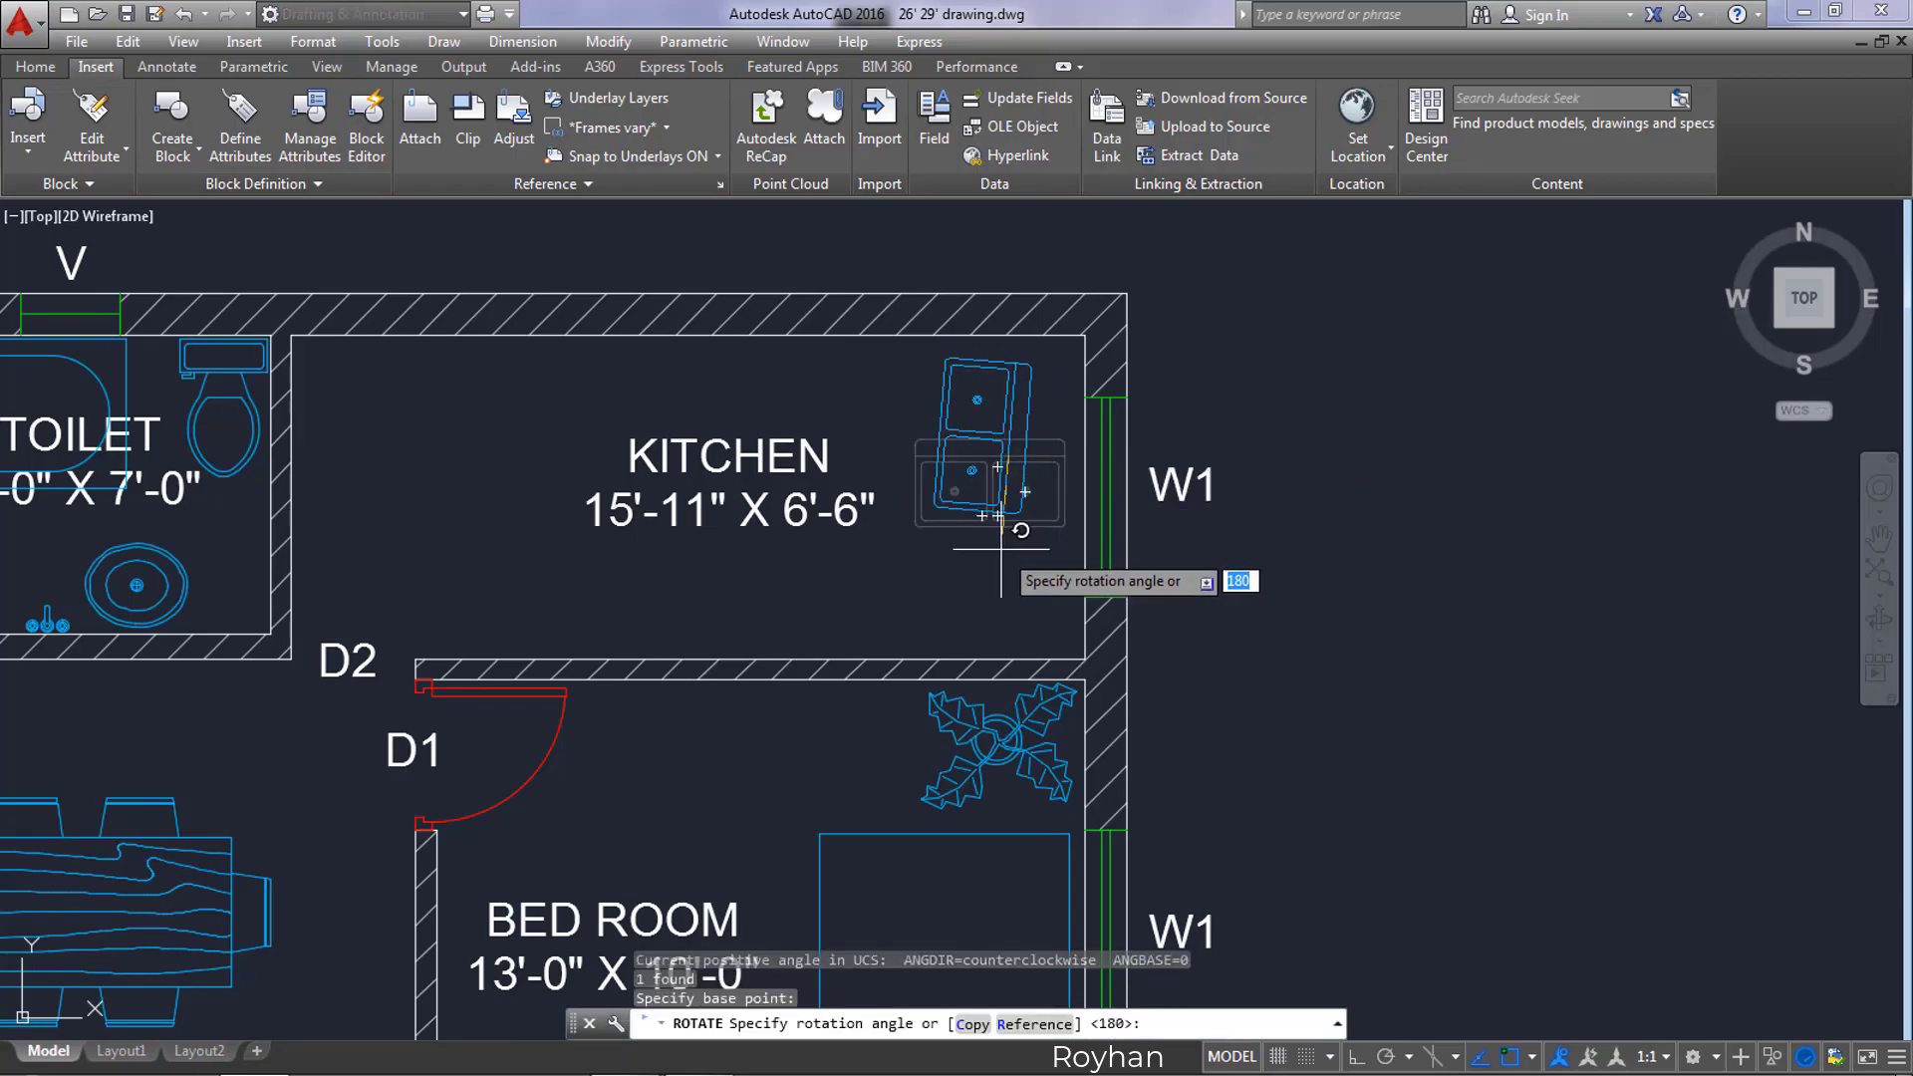
key(F8)
click(999, 550)
Step: Move the rotated sink down and right, close to the kitchen's right wall beside window W1
click(1052, 551)
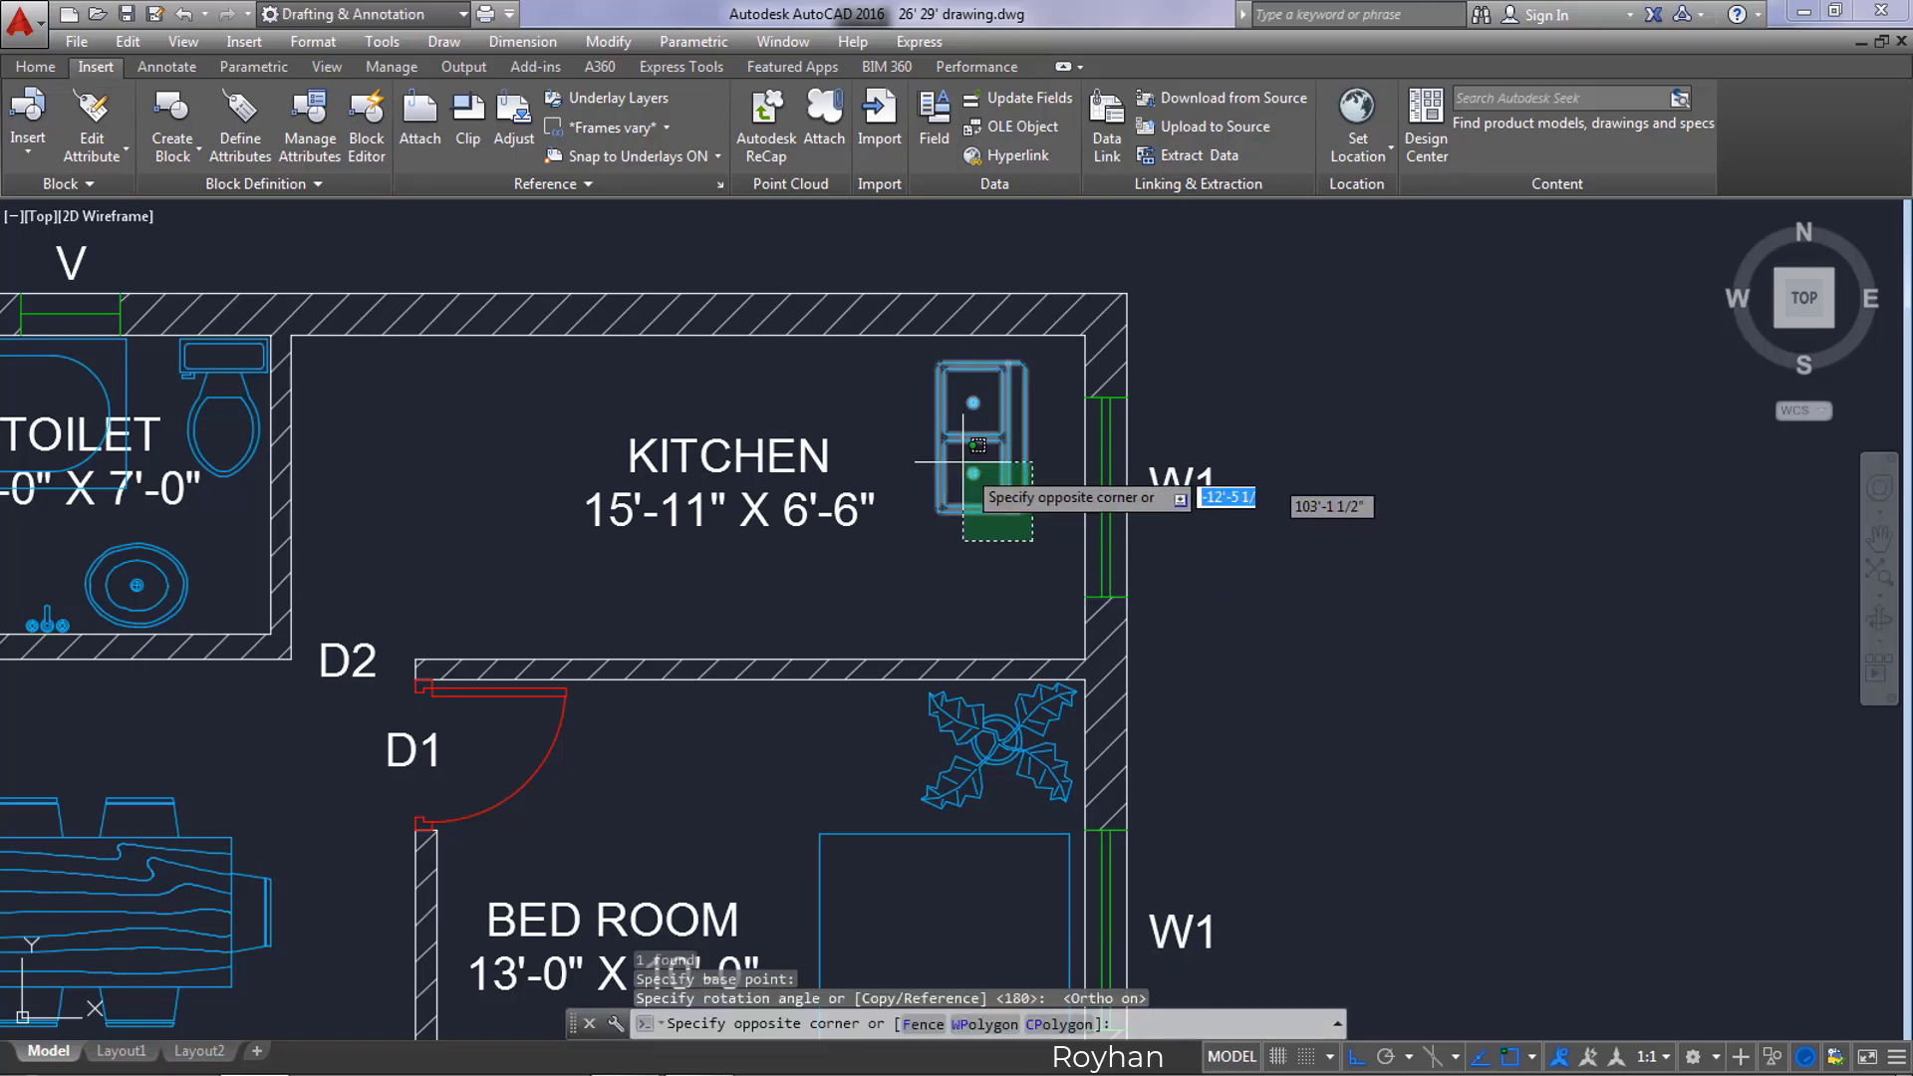
click(950, 447)
text(M)
key(Return)
click(973, 439)
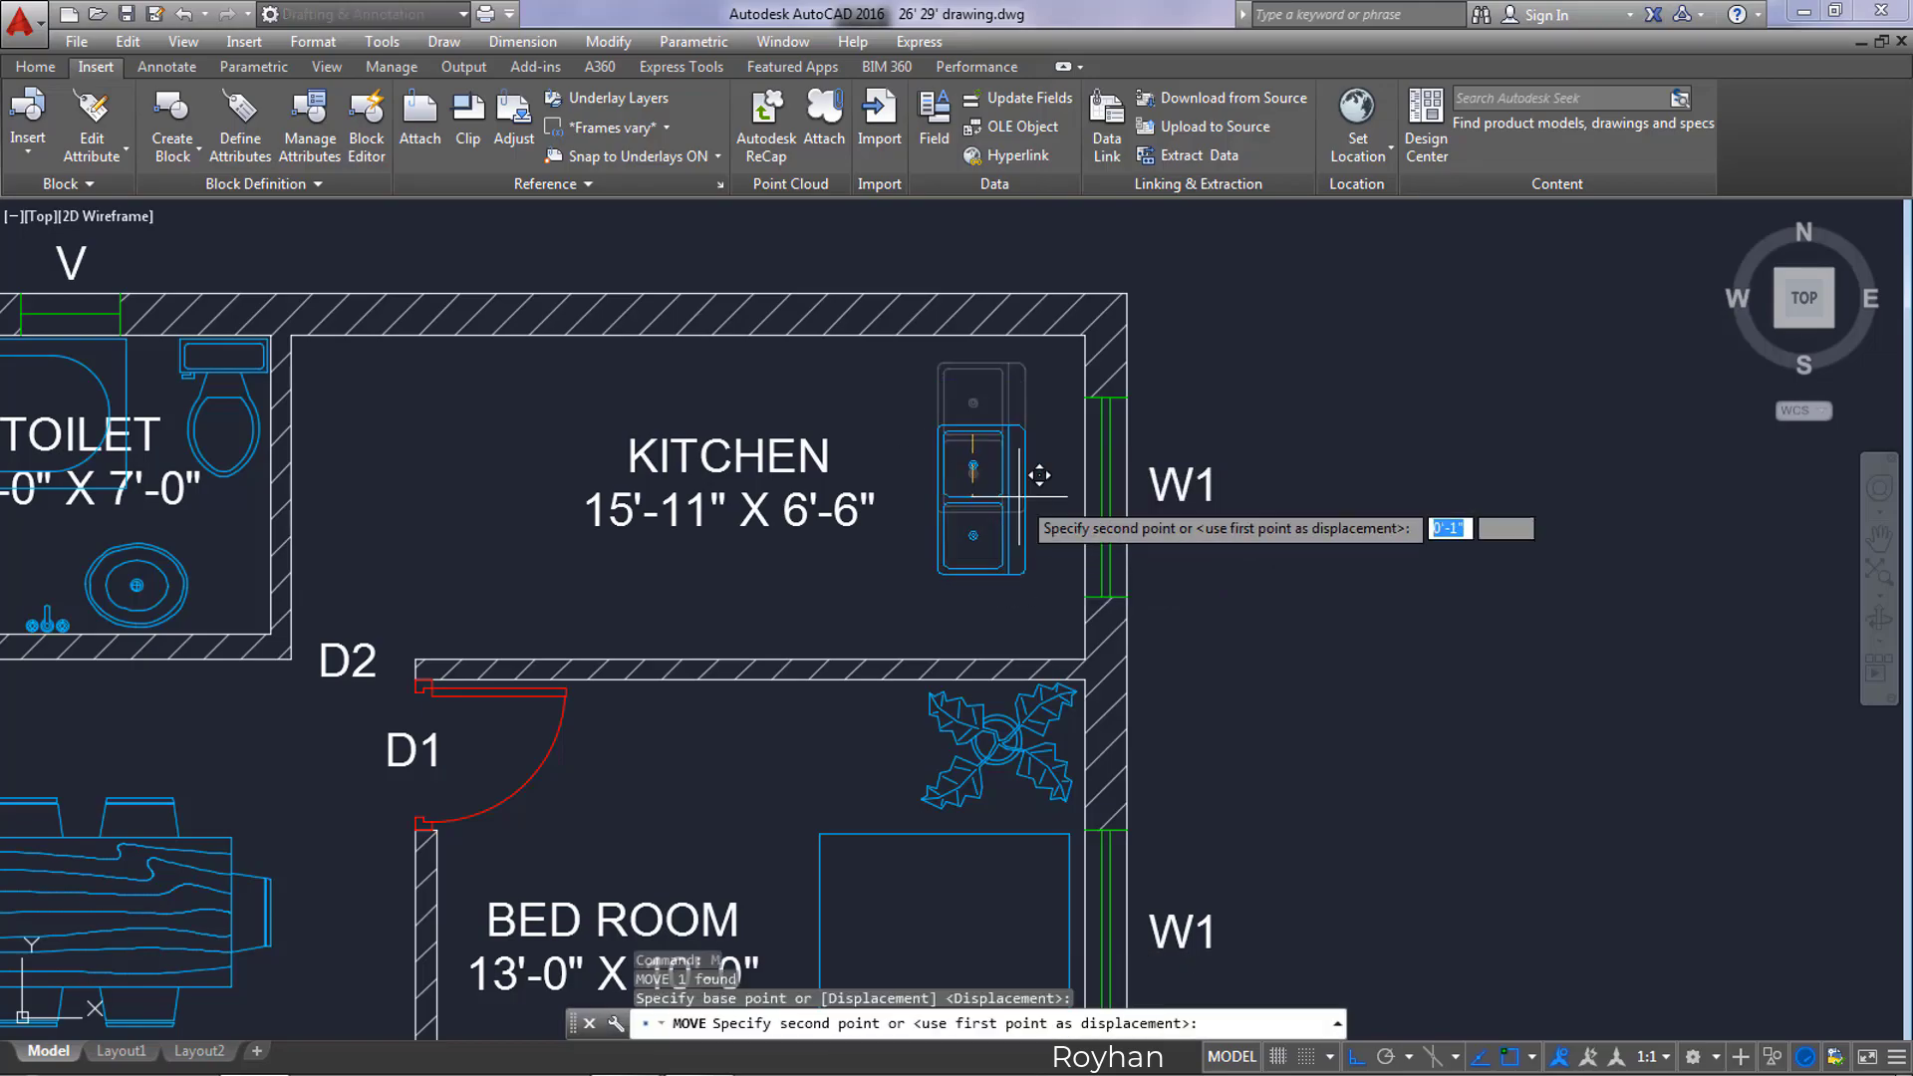
scroll(1031, 515, up, 4)
key(F8)
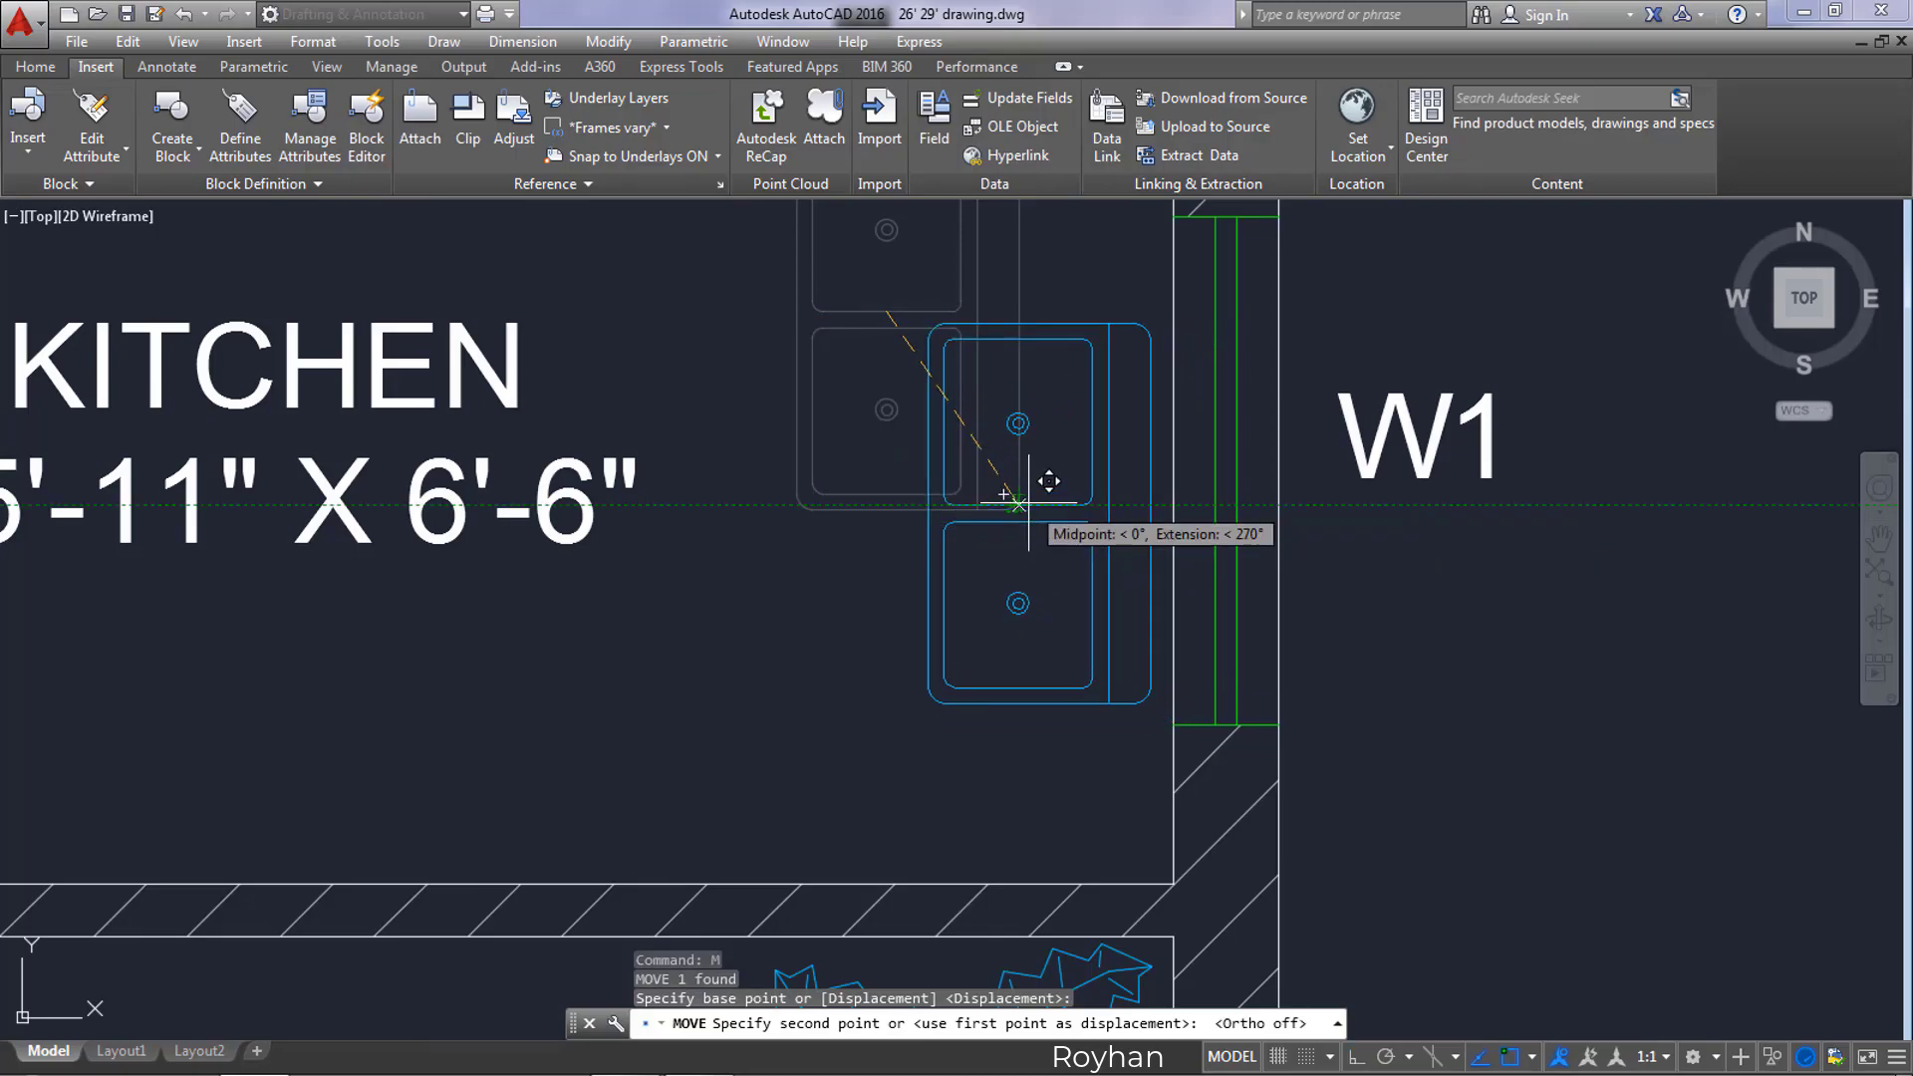
click(1028, 503)
scroll(1037, 528, down, 3)
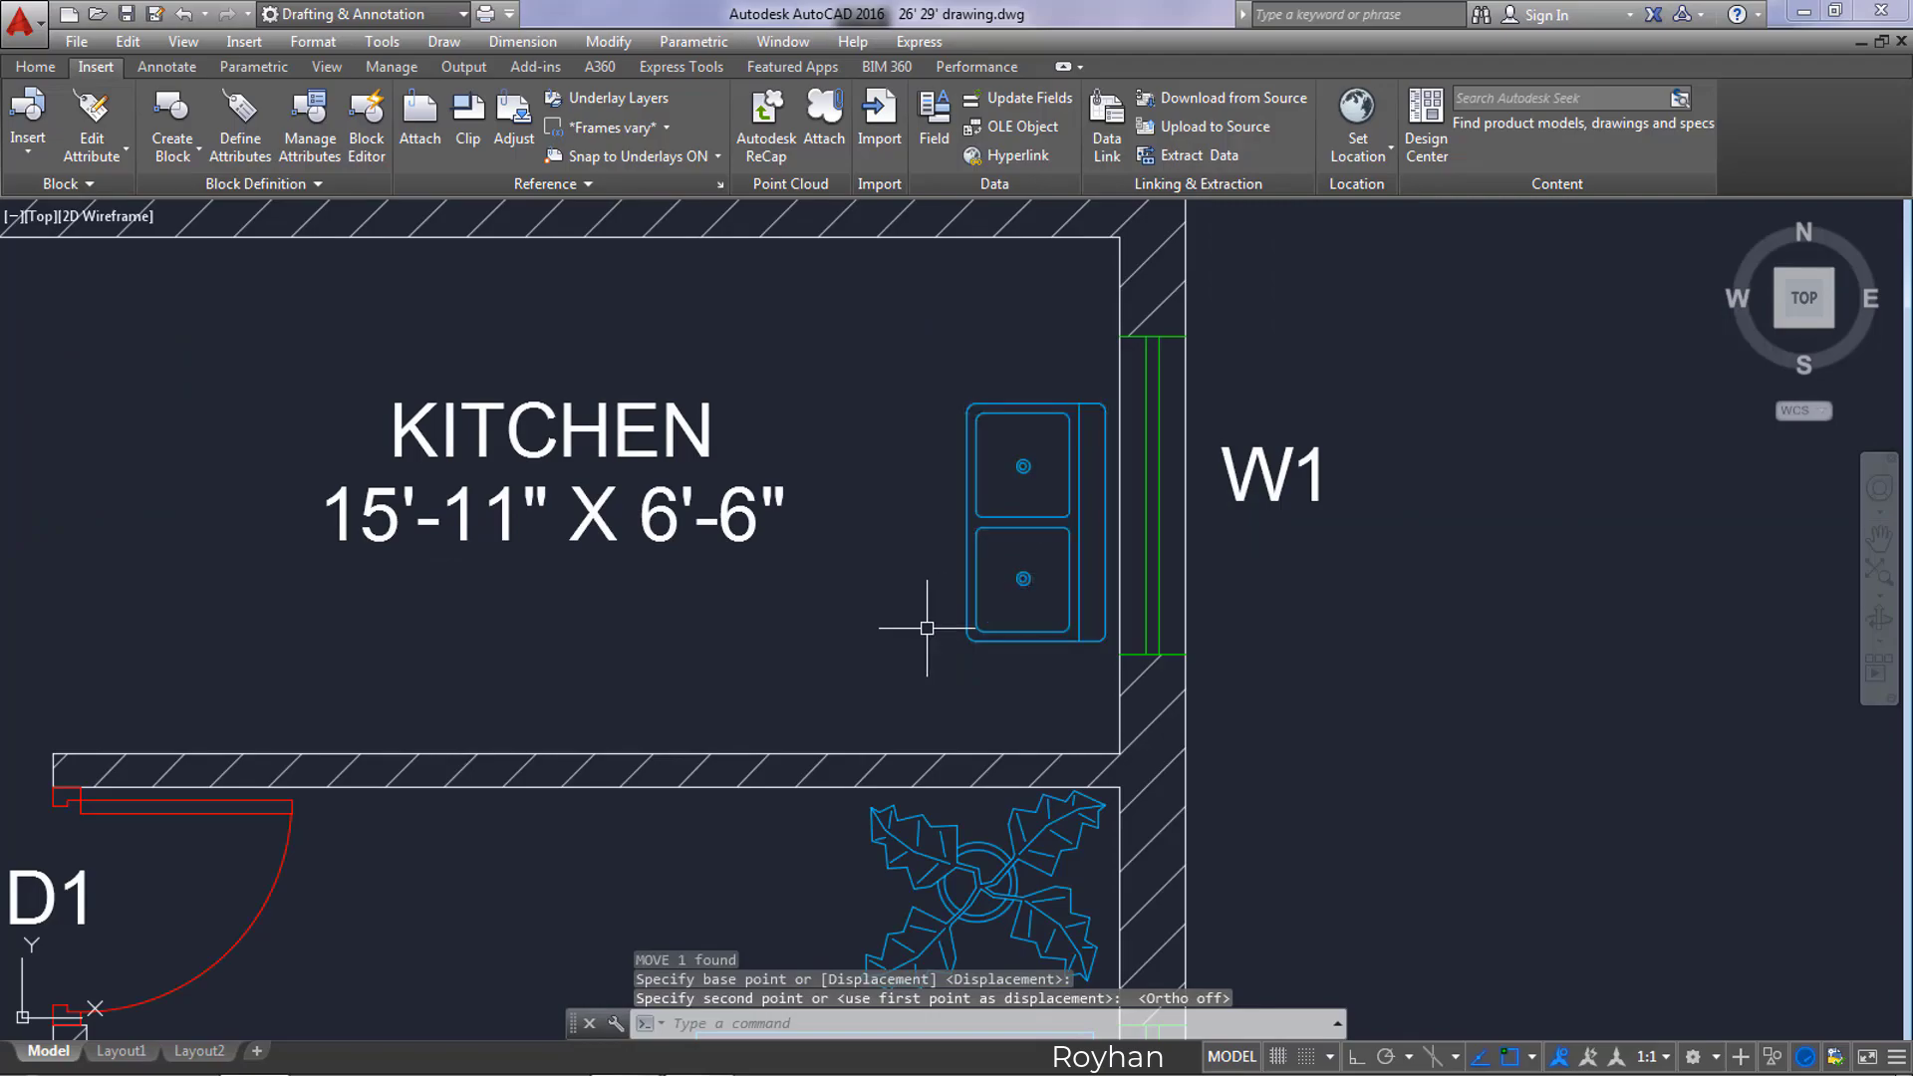
Step: Draw the L-shaped kitchen counter edge with lines: about 5'-2" up from the bottom wall, left above the KITCHEN label, and up to the top wall
click(36, 67)
click(37, 118)
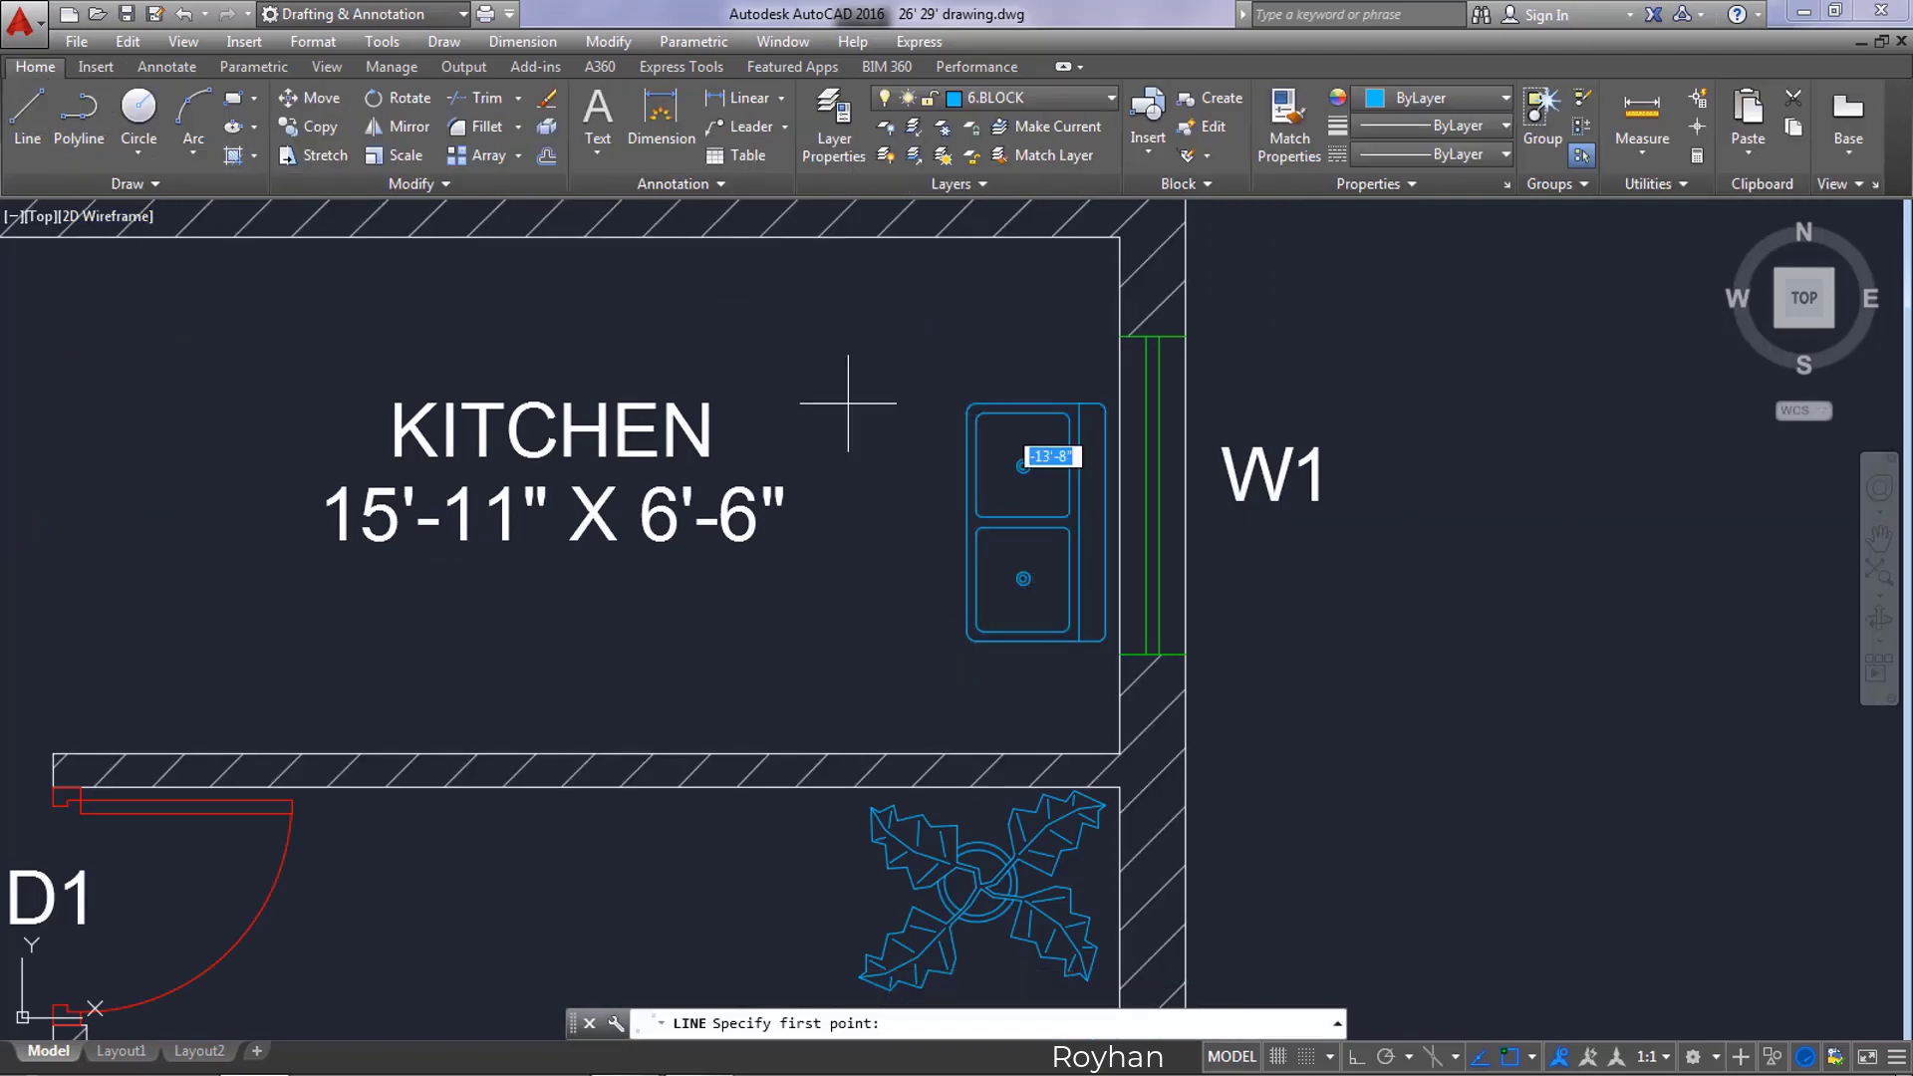
click(919, 750)
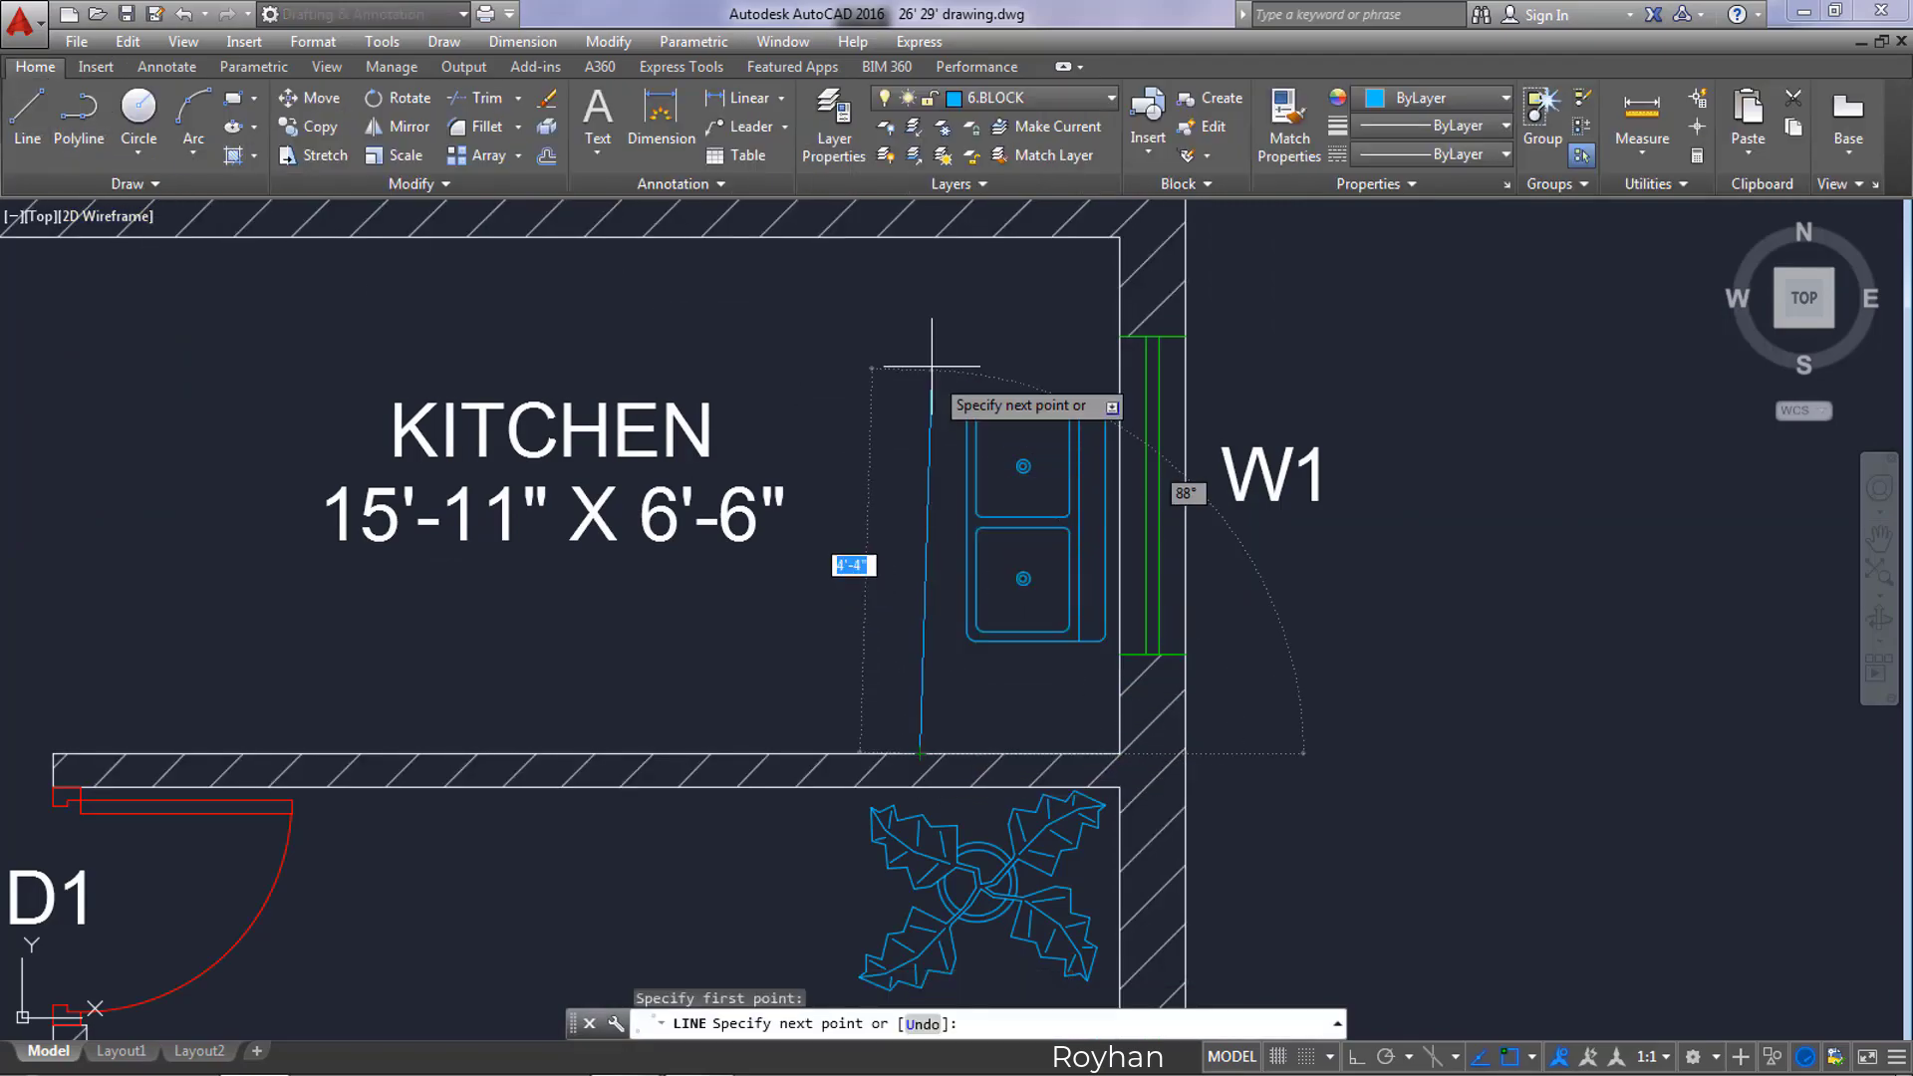
key(F8)
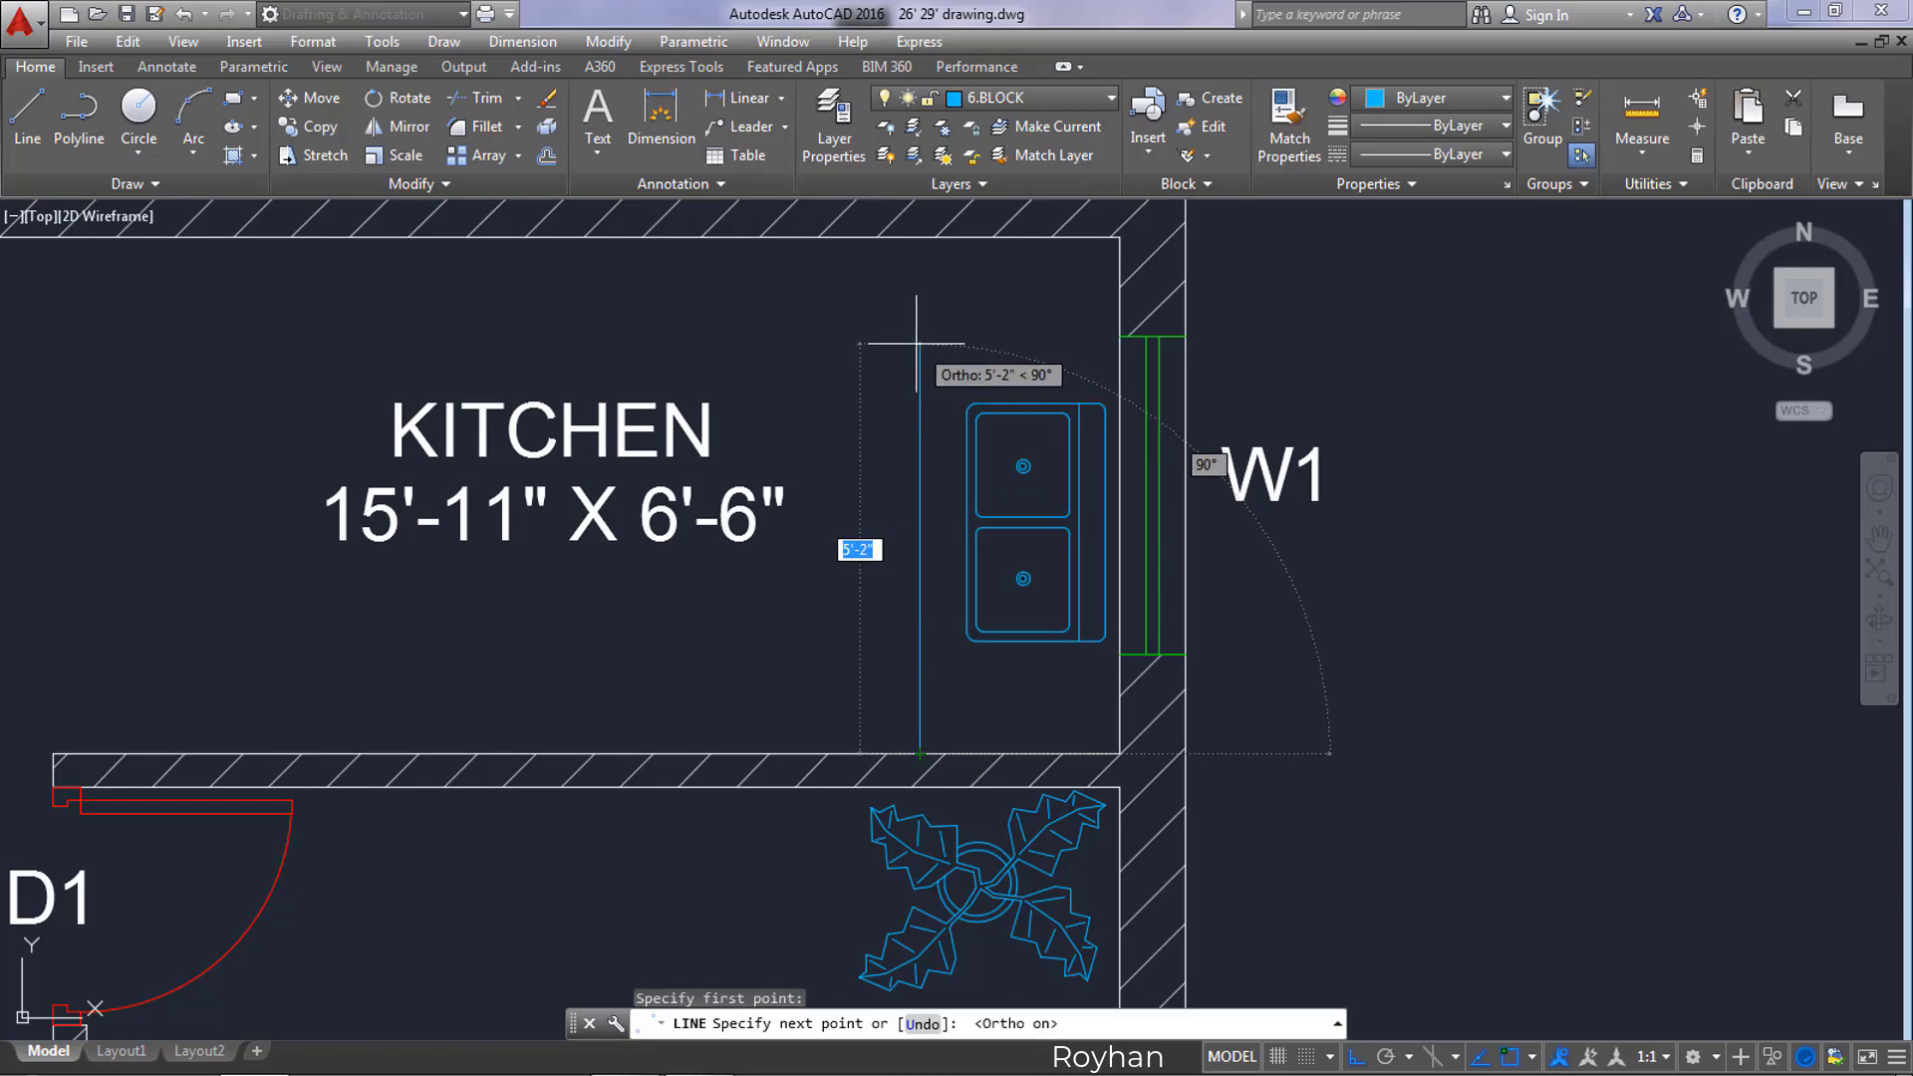
click(918, 343)
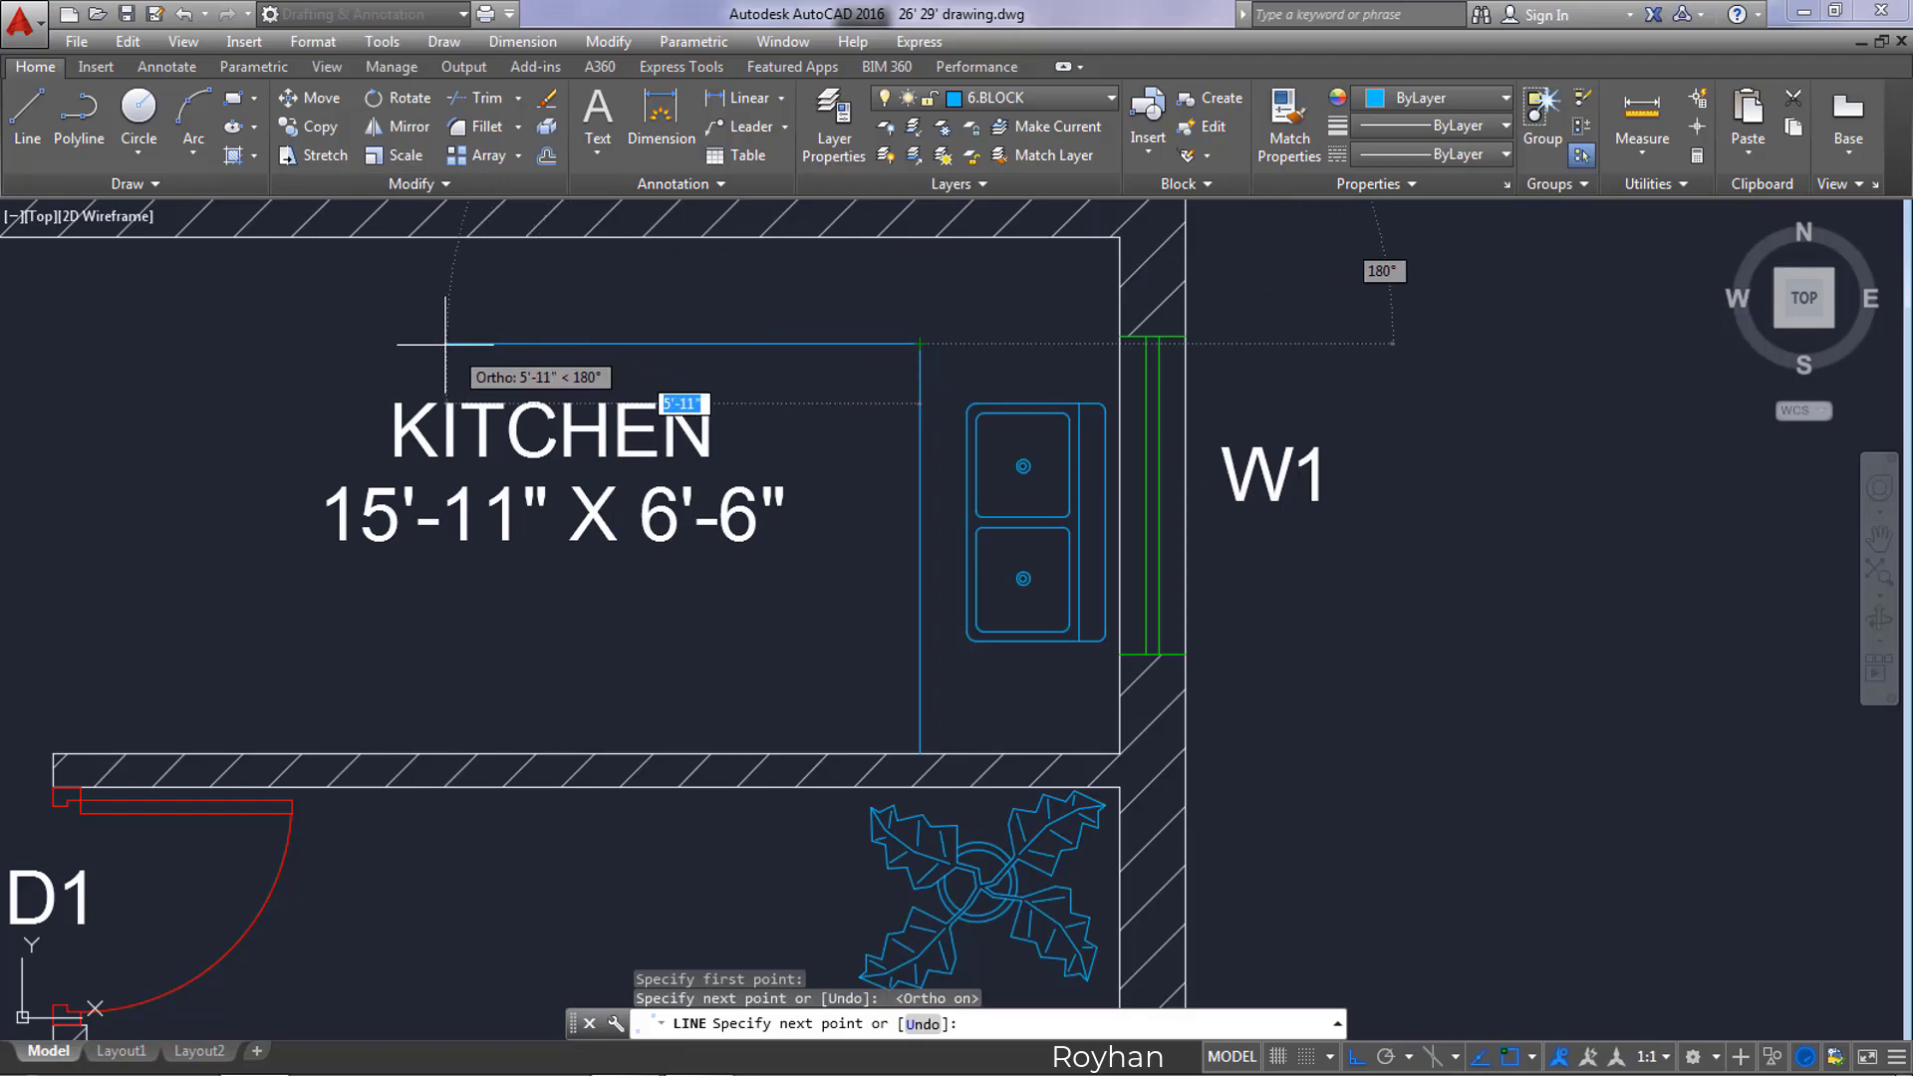
click(245, 343)
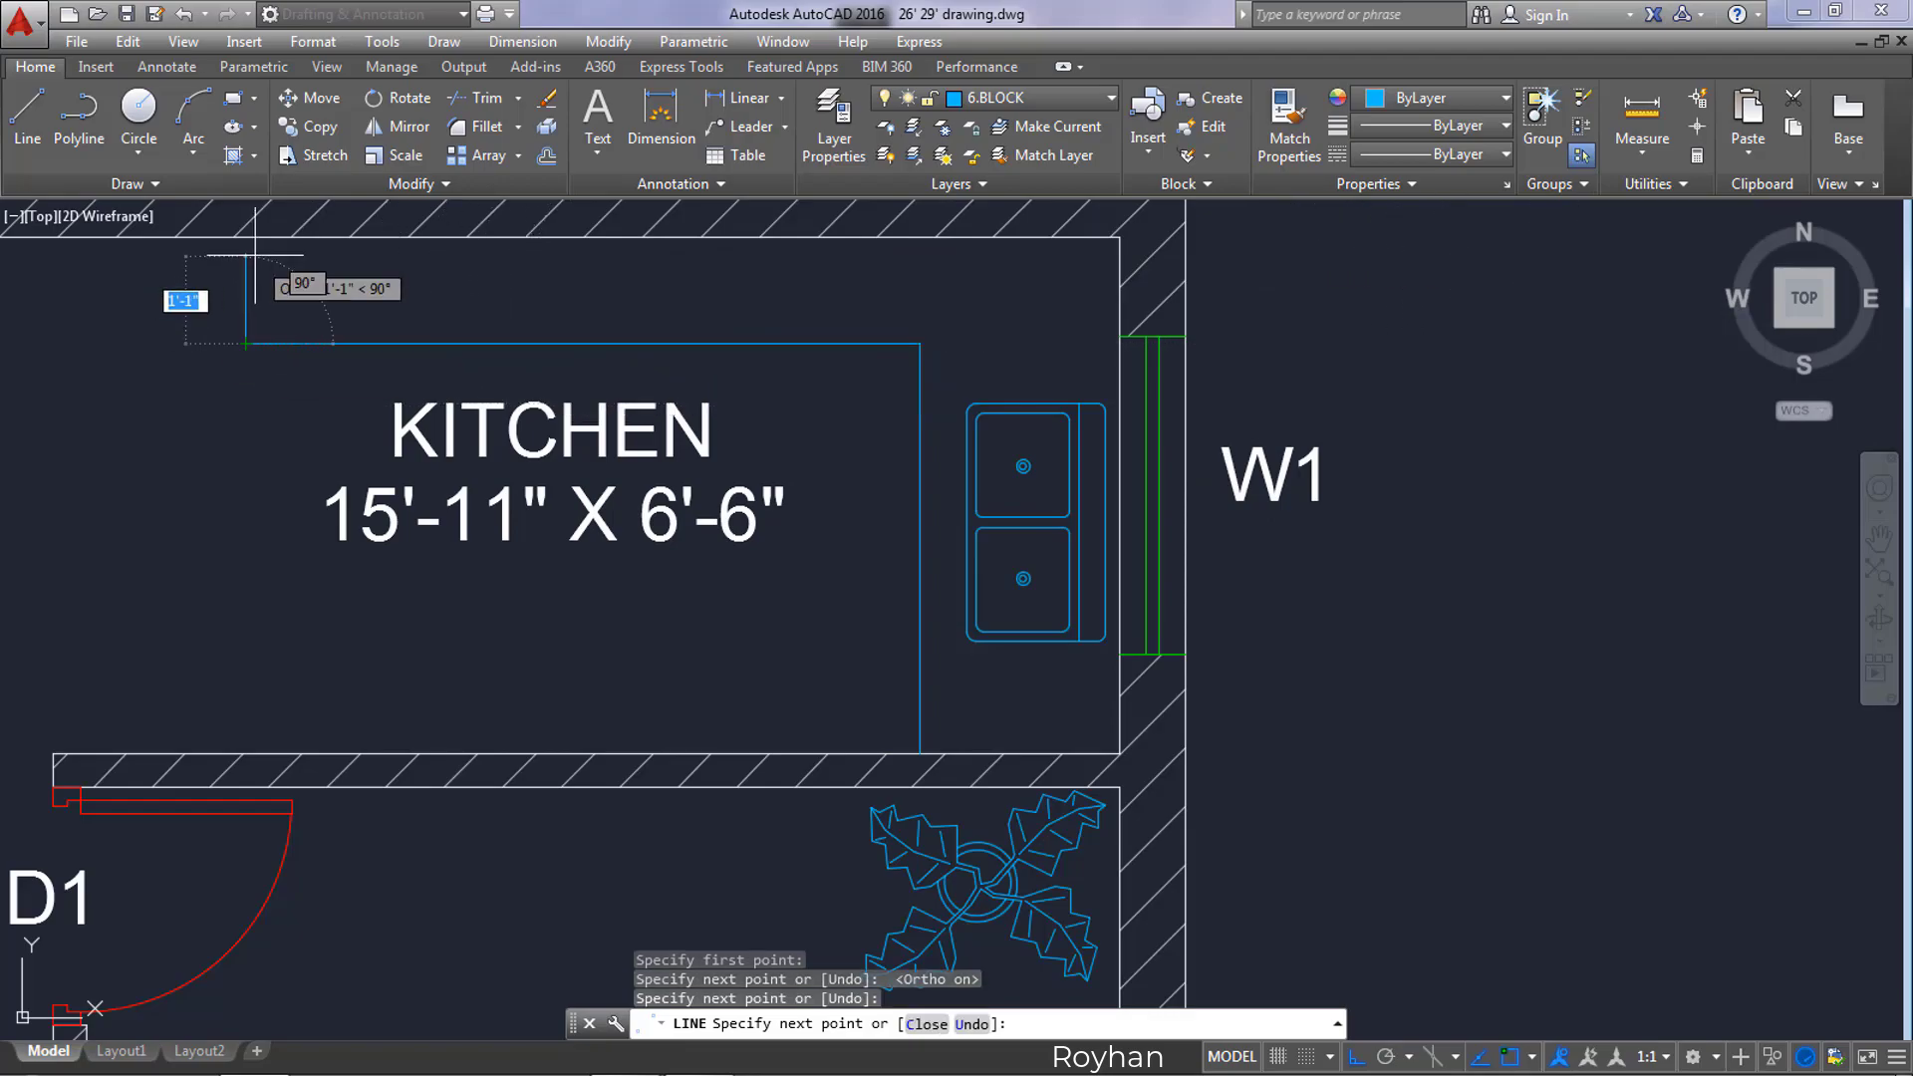
right_click(329, 287)
click(383, 306)
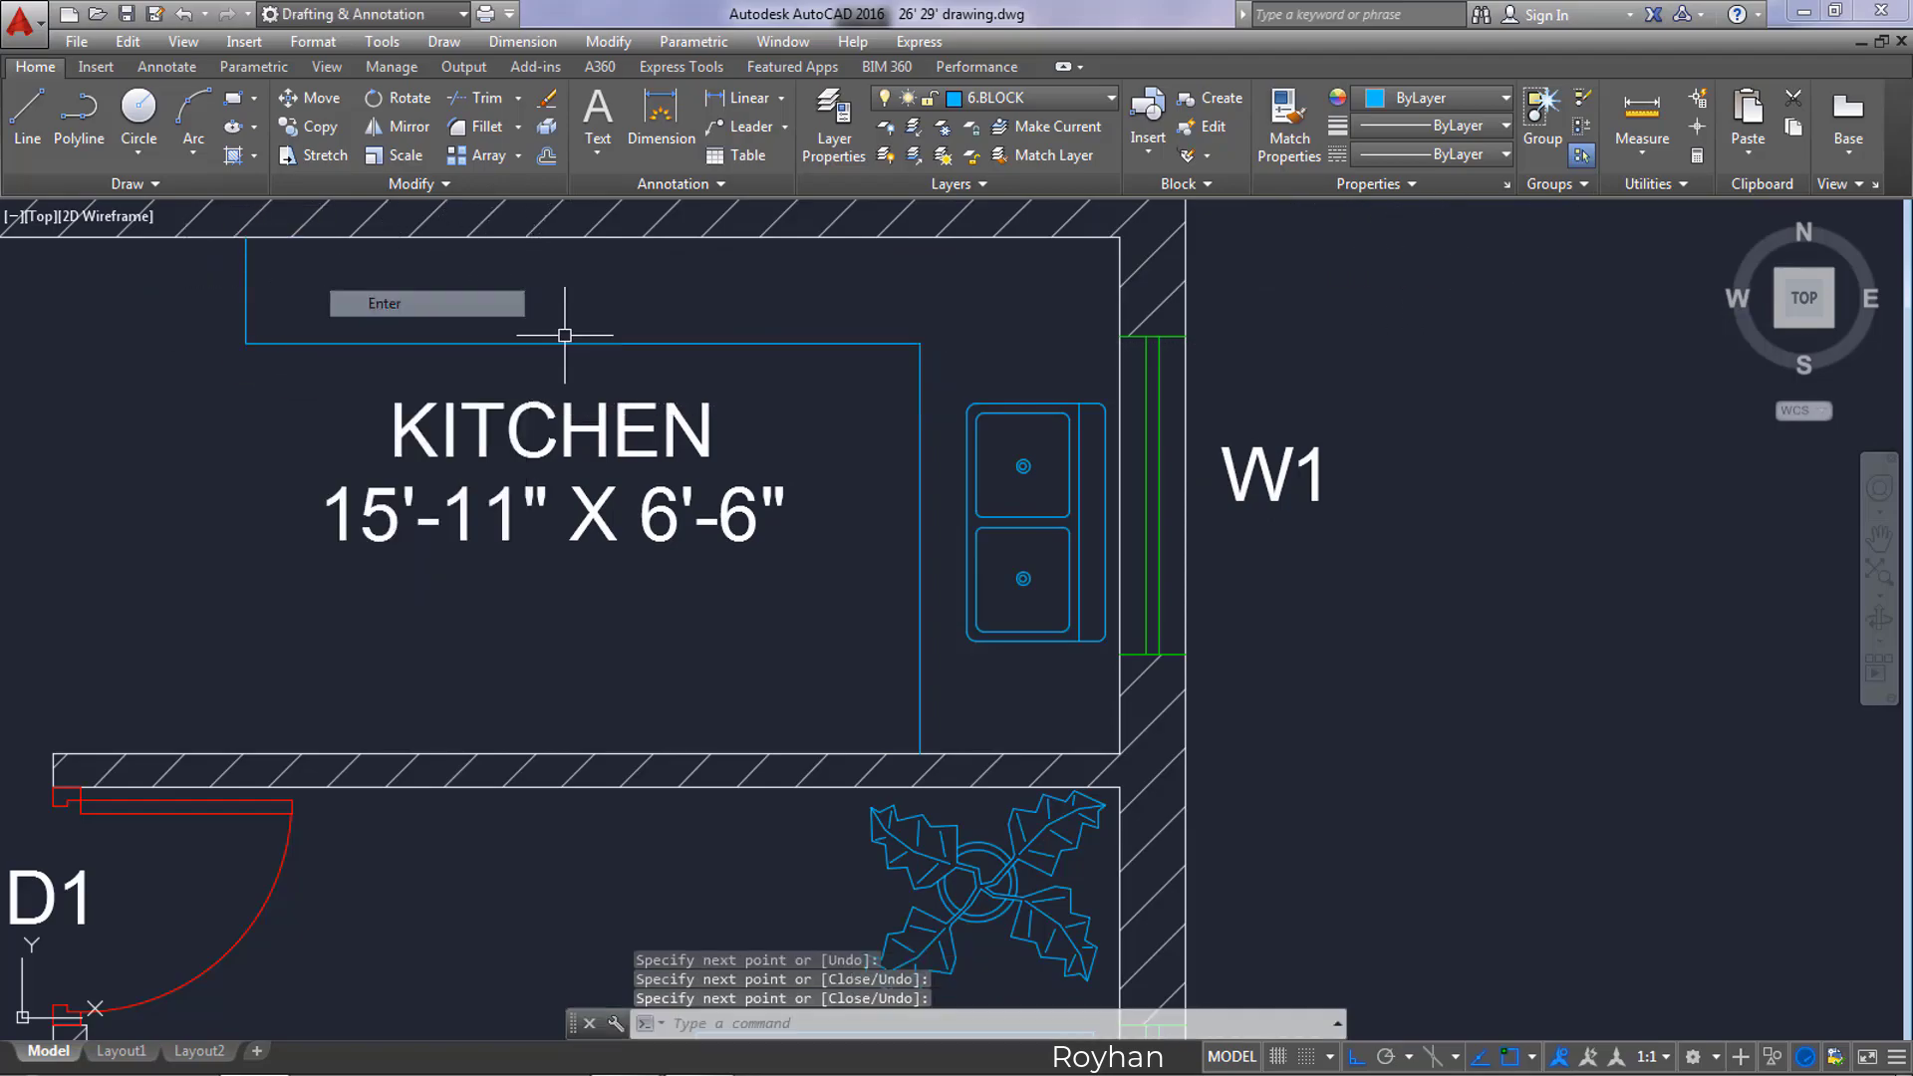
scroll(653, 386, down, 3)
middle_drag(608, 472, 844, 478)
scroll(1034, 498, down, 2)
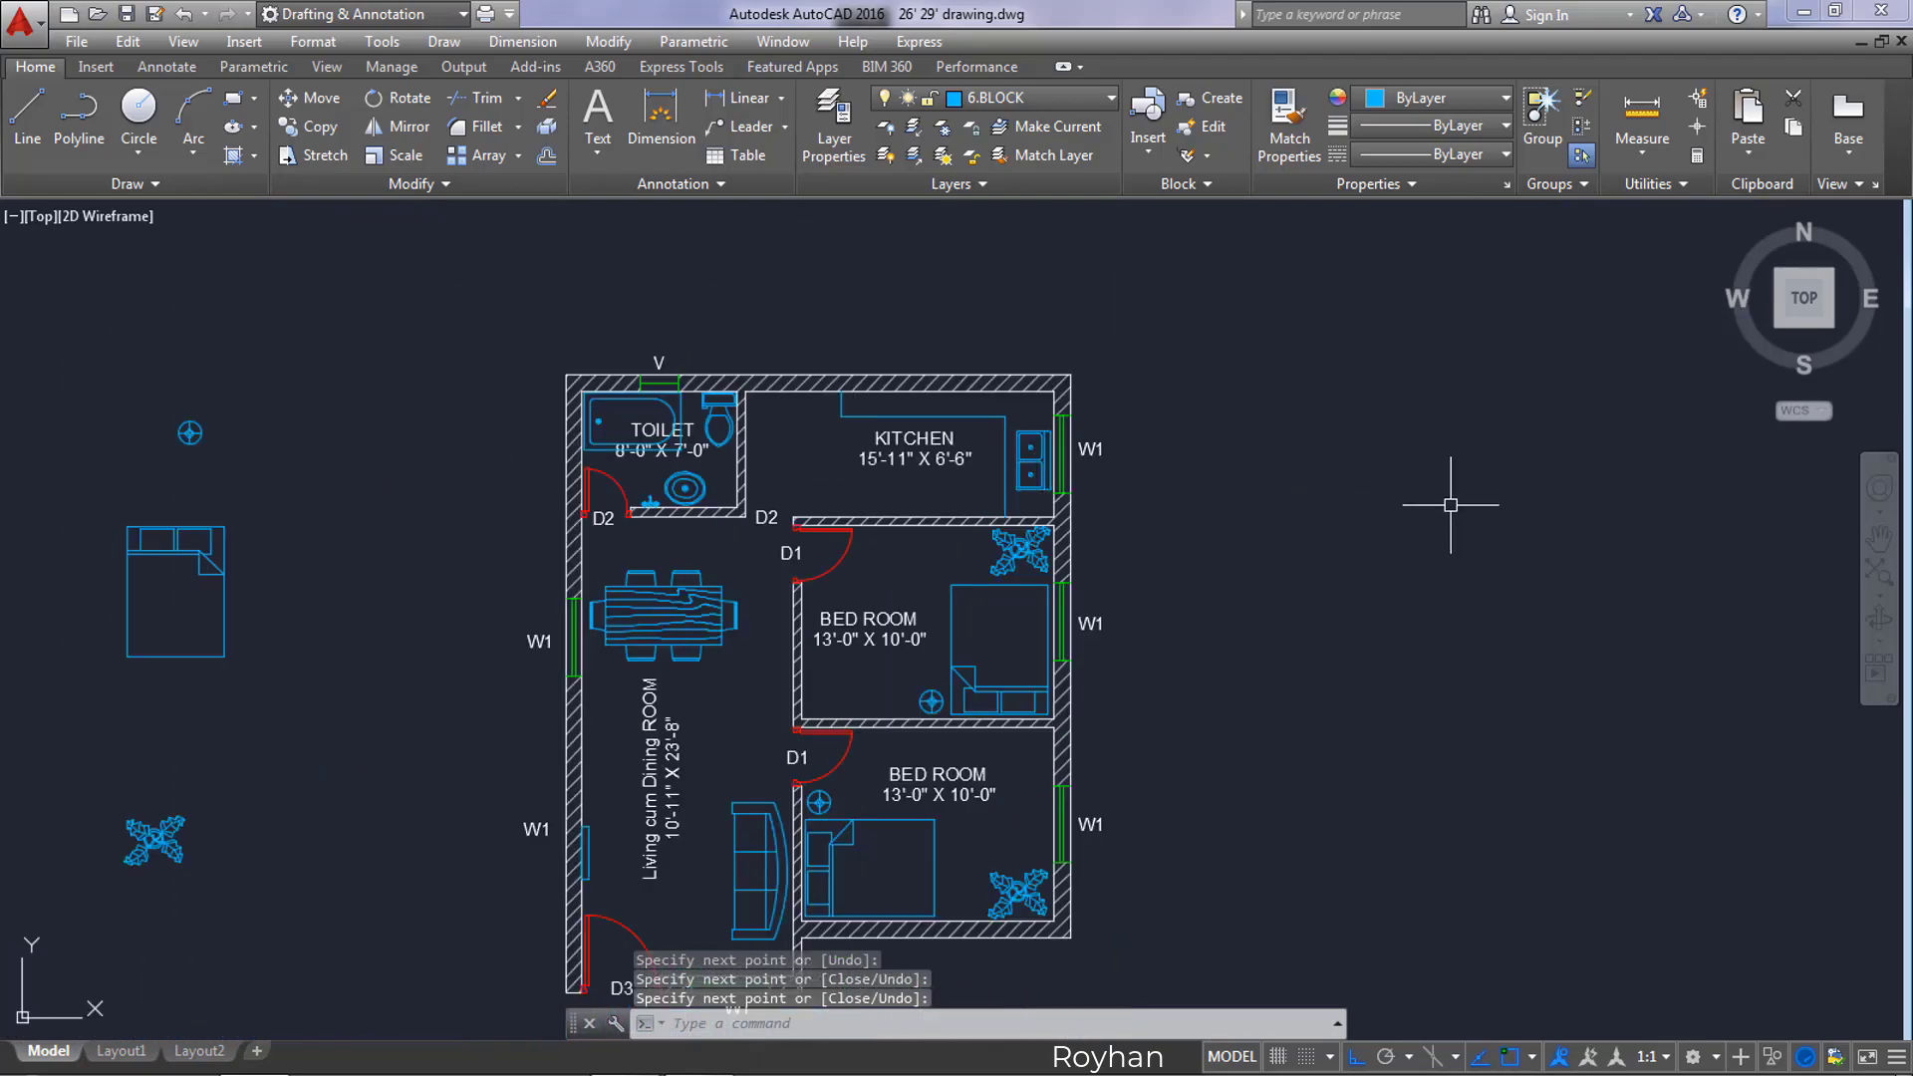